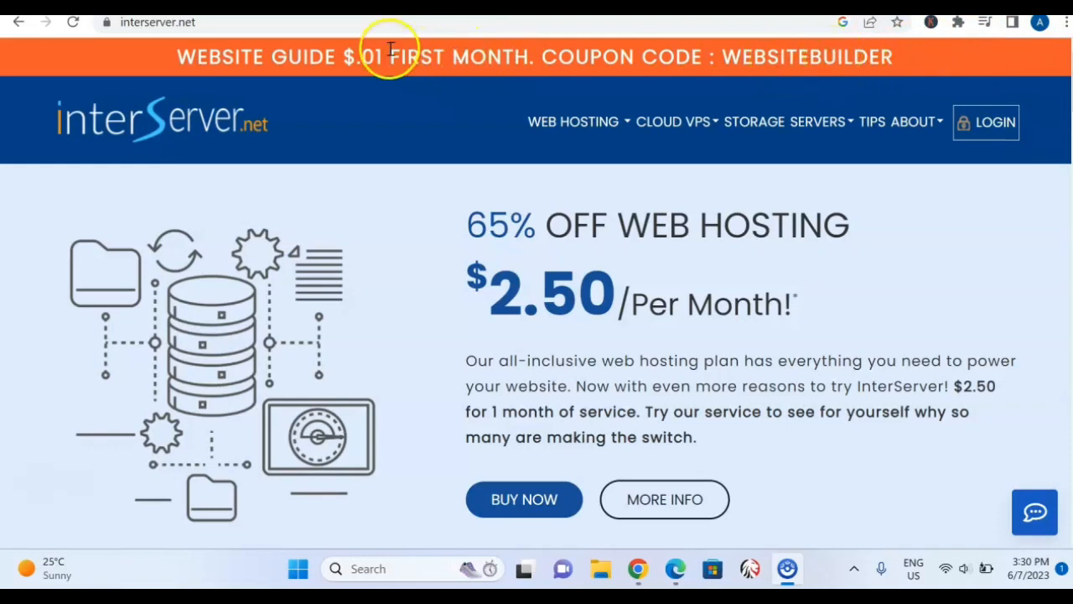
# Open the InterServer live chat window and minimize it again.
pyautogui.moveTo(579, 122)
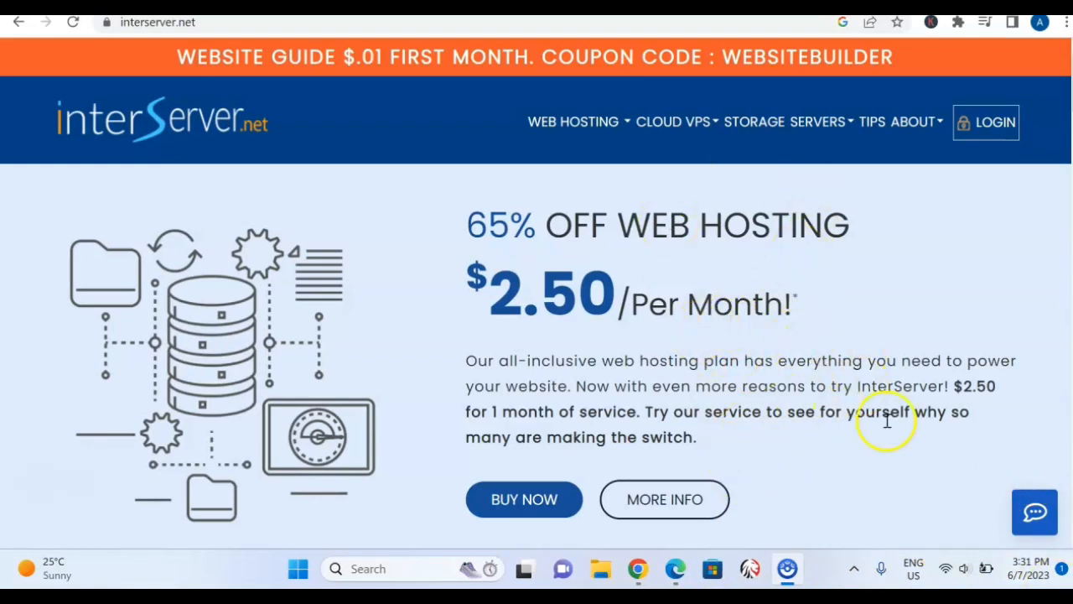
pyautogui.click(1036, 512)
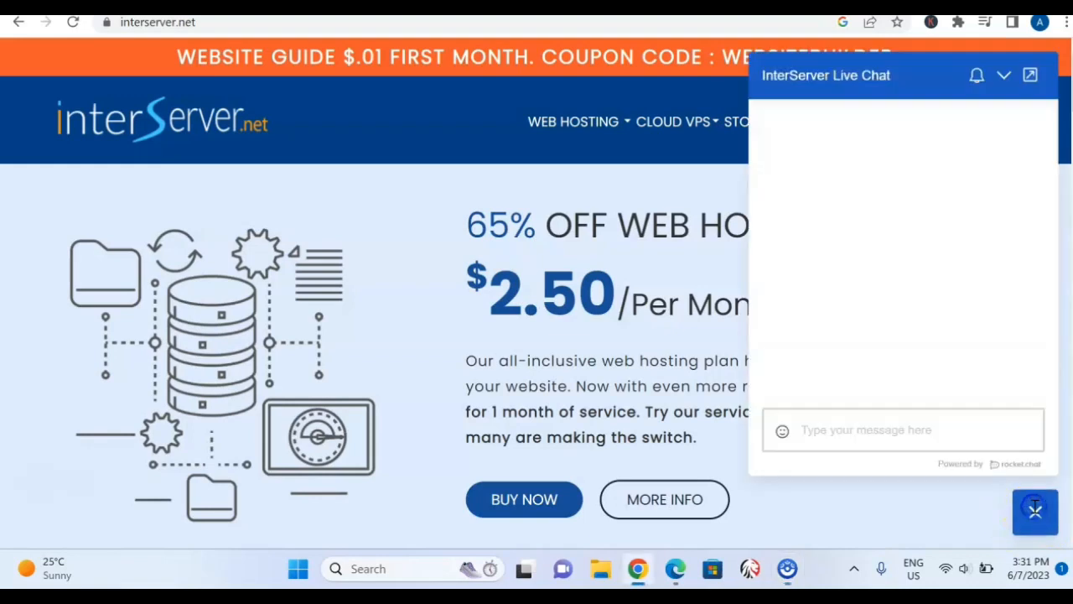
pyautogui.click(1004, 77)
pyautogui.moveTo(916, 122)
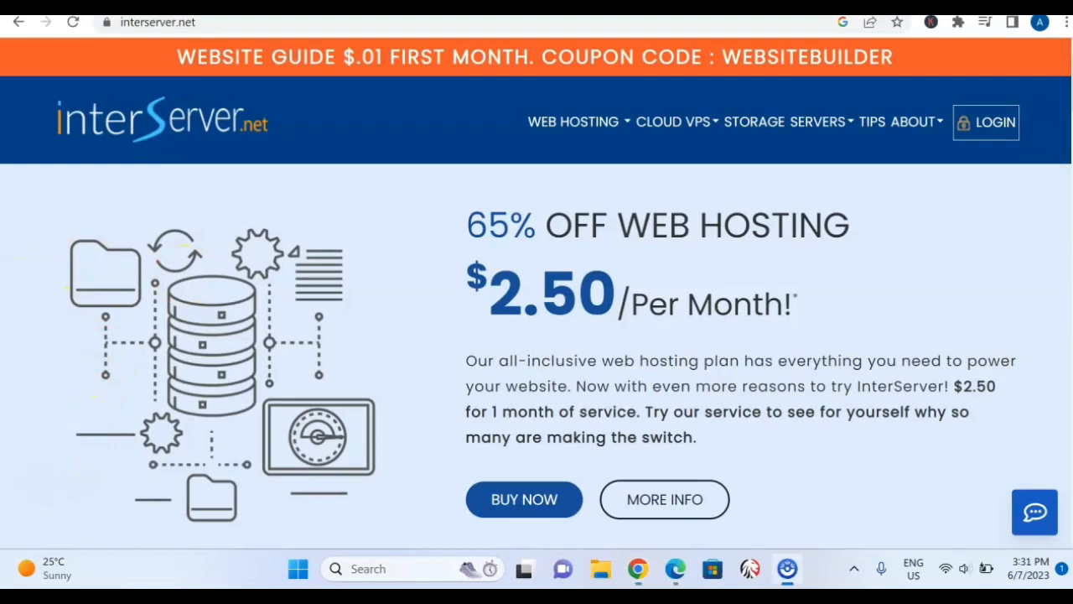
pyautogui.moveTo(633, 126)
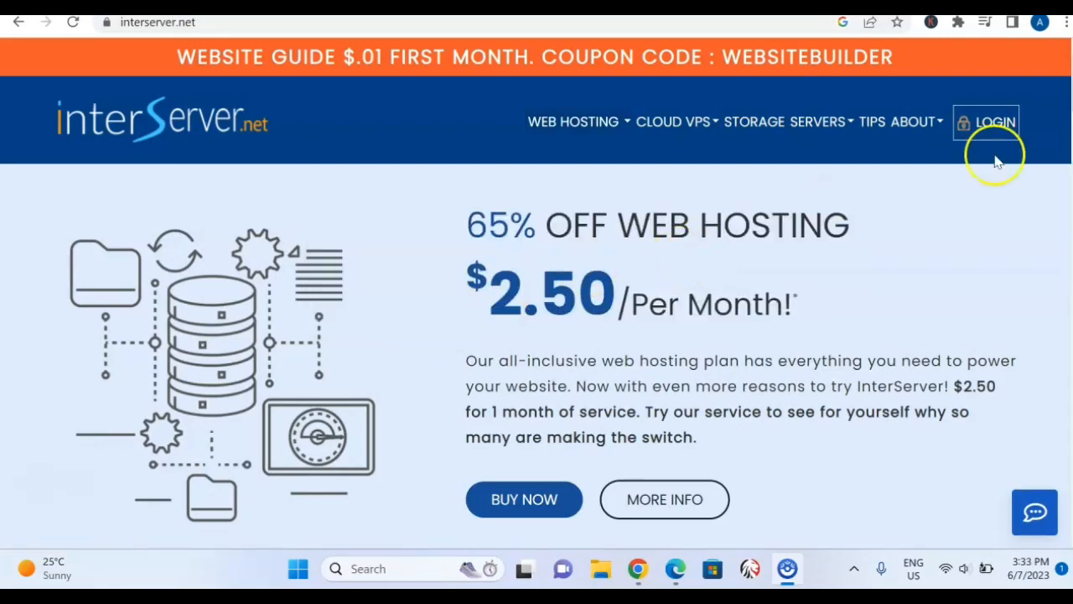
# Review the InterServer homepage's support options, latest news, and guarantee, uptime, renewal cost and speed sections.
pyautogui.moveTo(1071, 82); pyautogui.dragTo(1072, 136)
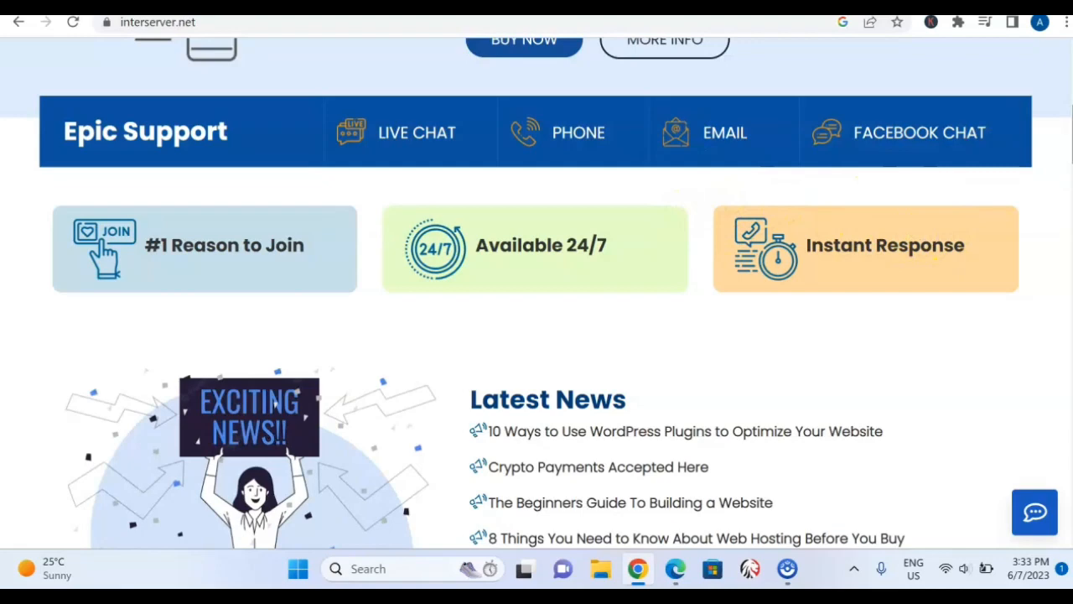
pyautogui.moveTo(1072, 134); pyautogui.dragTo(1066, 363)
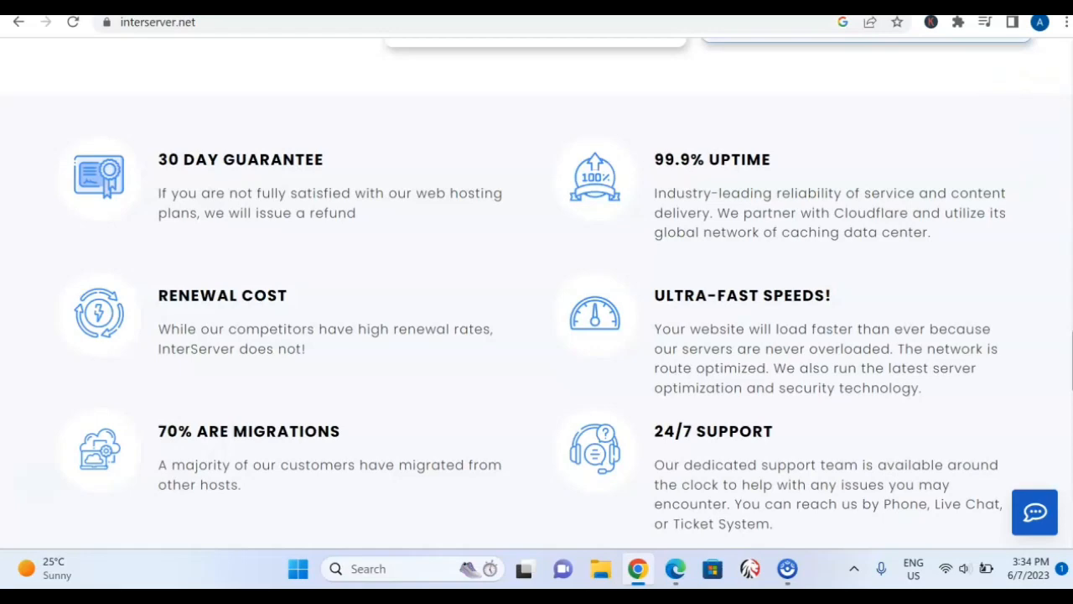
pyautogui.scroll(-1, 537, 294)
pyautogui.scroll(1, 537, 293)
pyautogui.scroll(1, 537, 294)
pyautogui.scroll(-1, 537, 294)
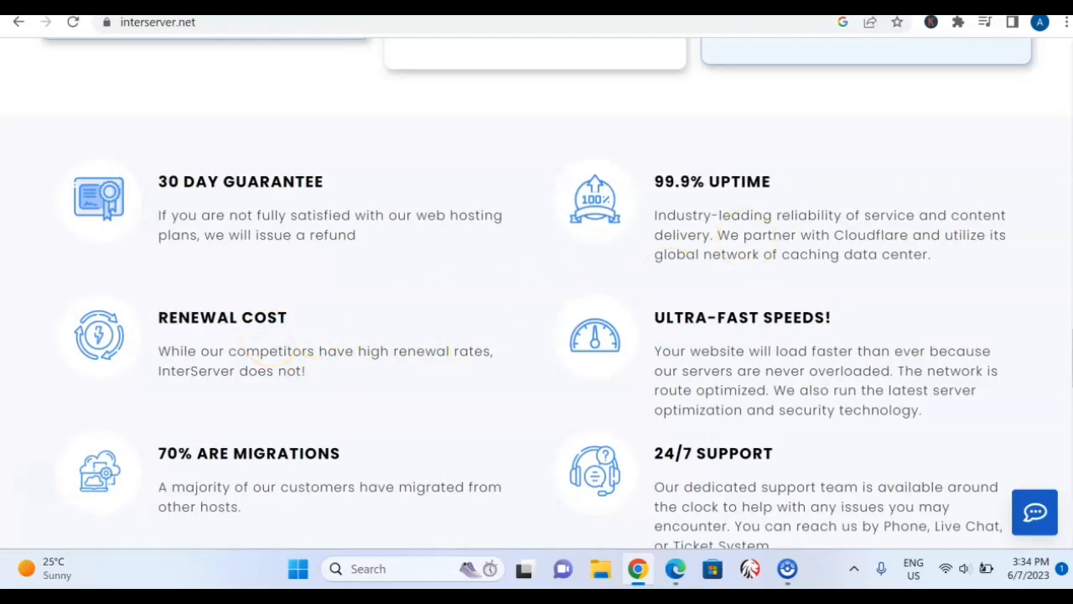
pyautogui.moveTo(1072, 344); pyautogui.dragTo(1054, 40)
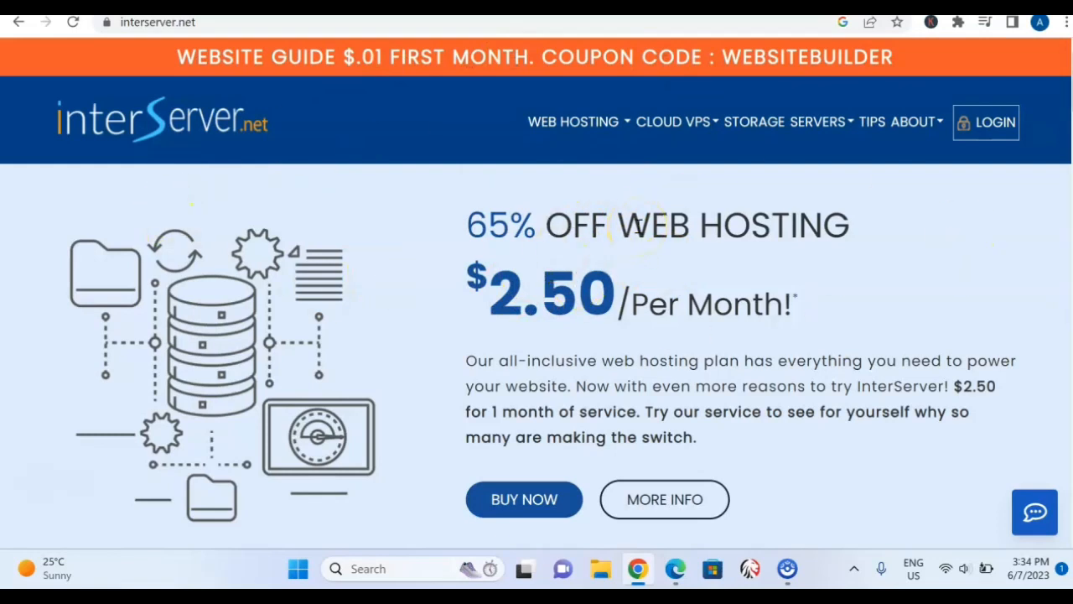
# Open the Standard Web Hosting page and examine its price, included features and Cloud Apps.
pyautogui.moveTo(605, 142)
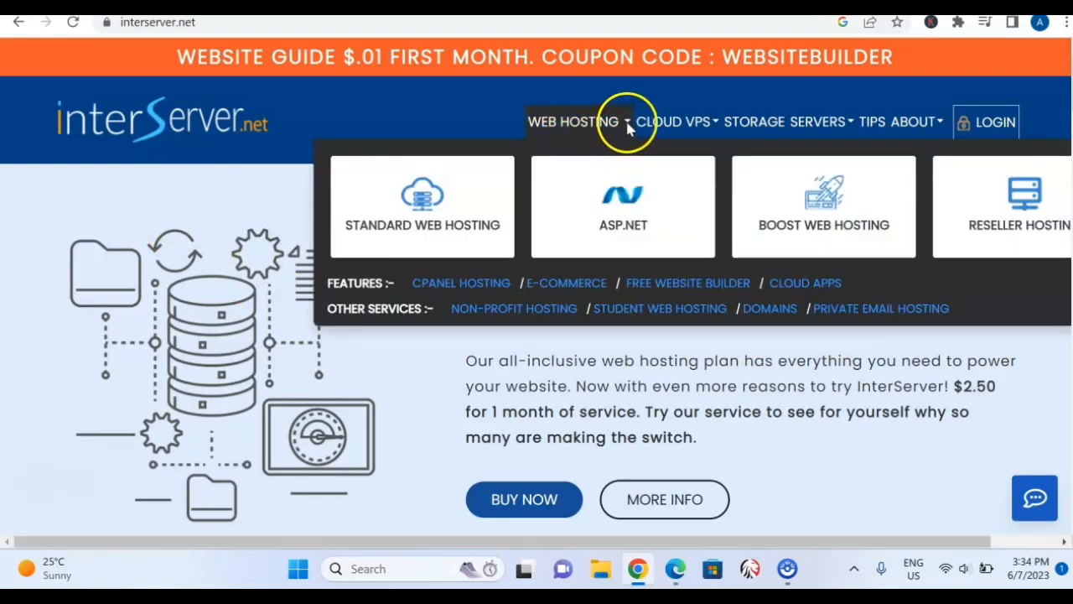
pyautogui.click(435, 231)
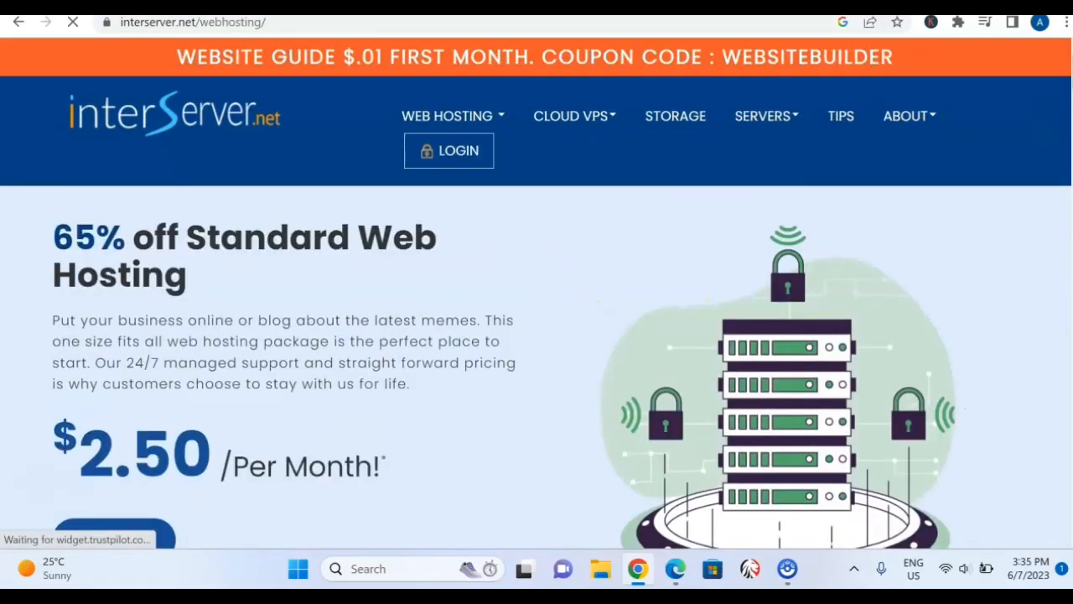
pyautogui.scroll(-6, 537, 293)
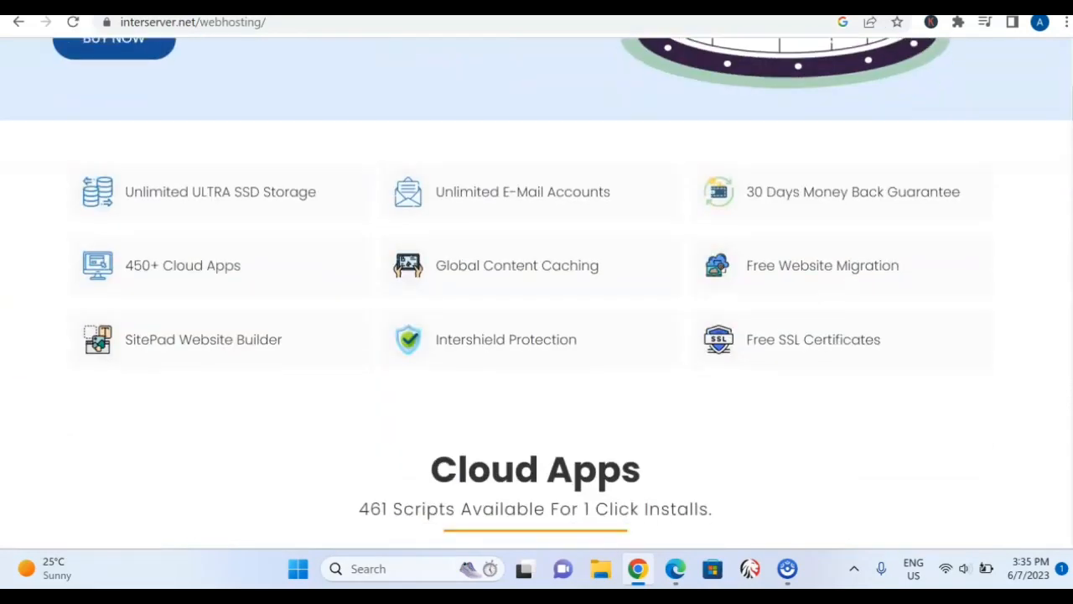
pyautogui.scroll(6, 537, 294)
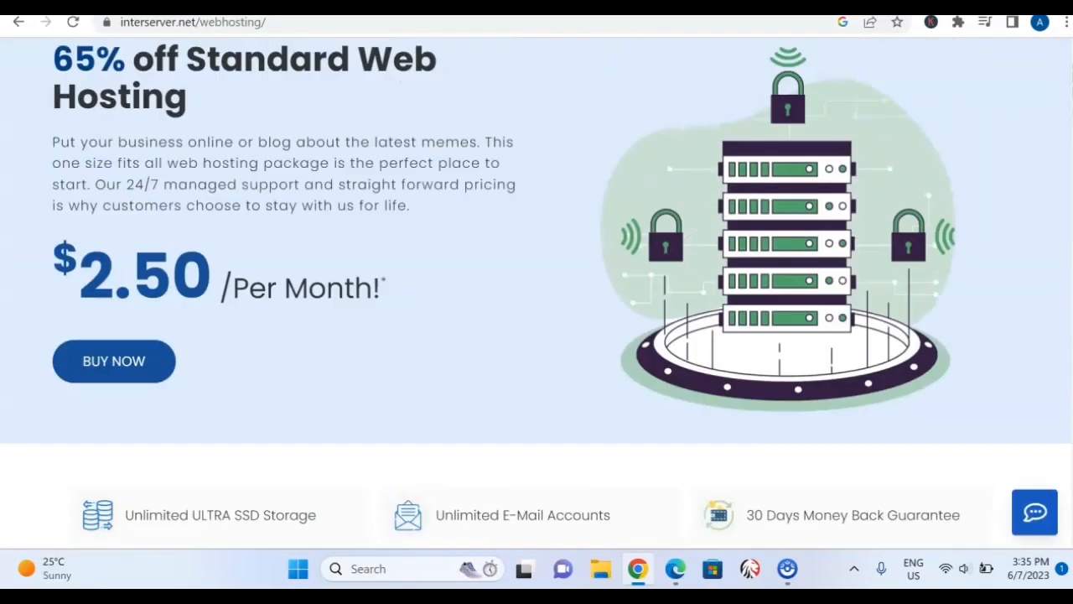
pyautogui.scroll(-5, 537, 294)
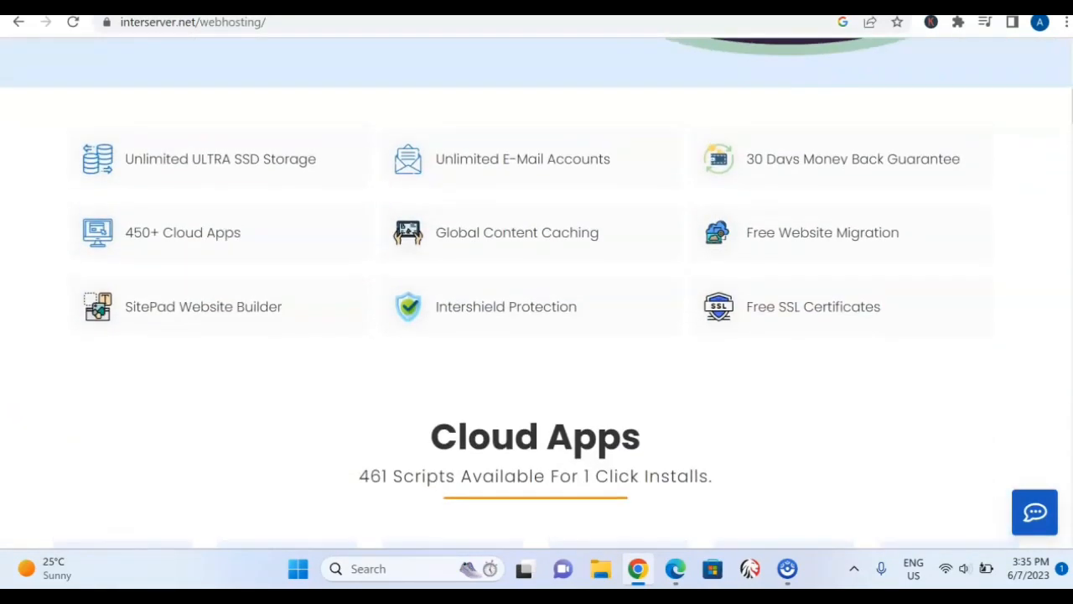
pyautogui.scroll(1, 537, 293)
pyautogui.scroll(-1, 537, 294)
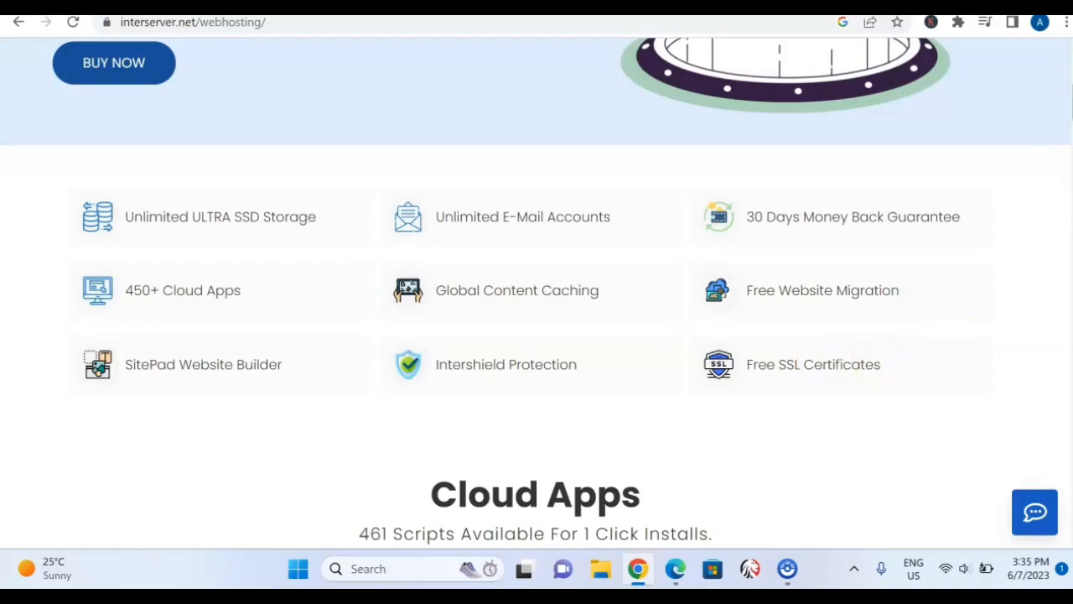
pyautogui.scroll(-5, 537, 293)
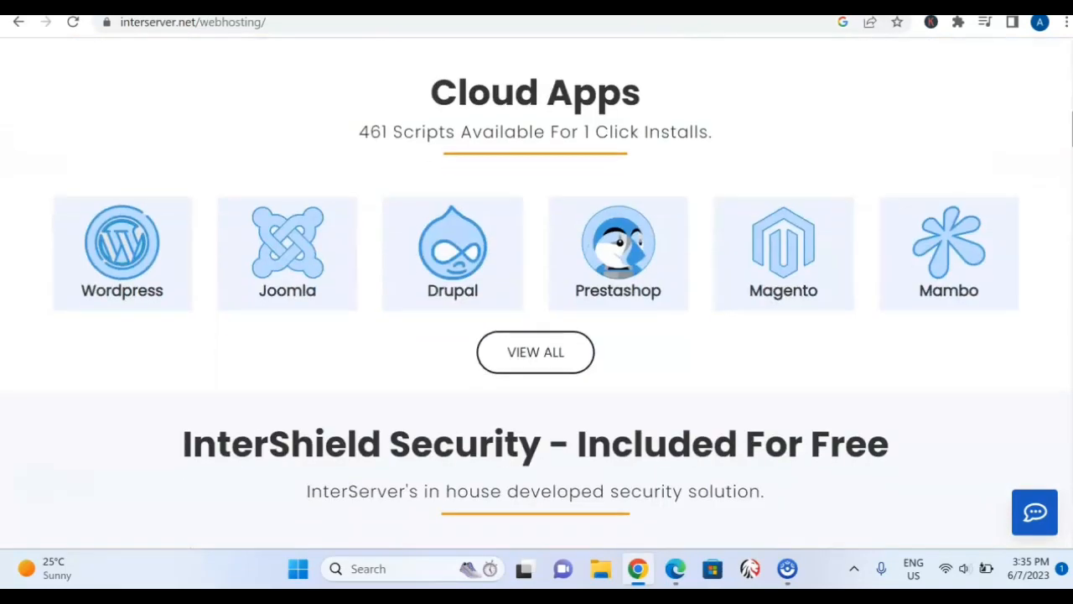
pyautogui.scroll(10, 536, 294)
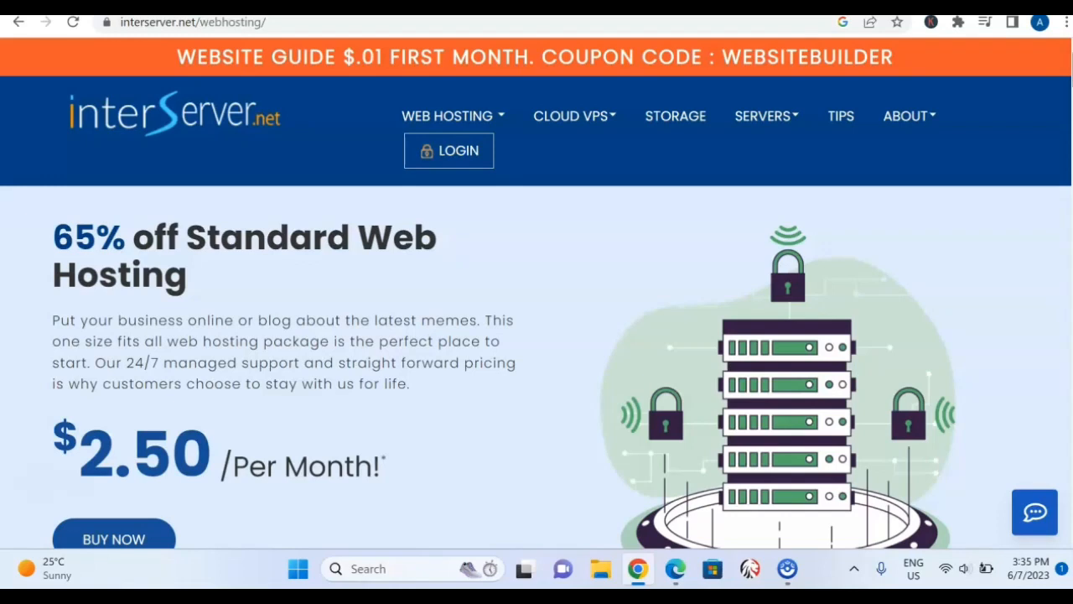
pyautogui.scroll(-2, 537, 335)
pyautogui.scroll(1, 536, 336)
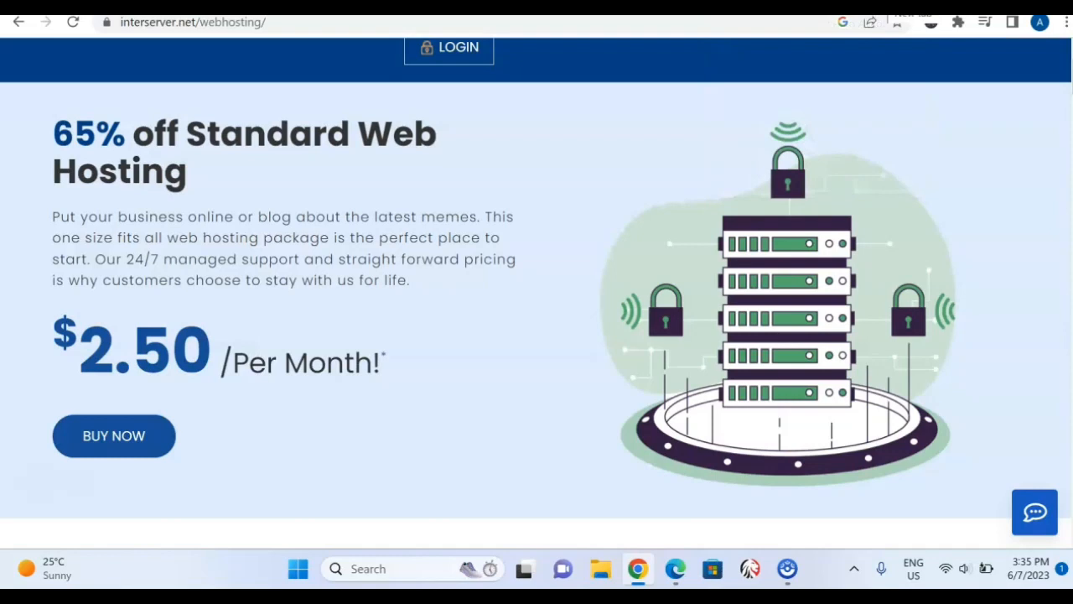
# Open jaliwa.com in a new browser tab and look through its categories and homecare products.
pyautogui.click(776, 6)
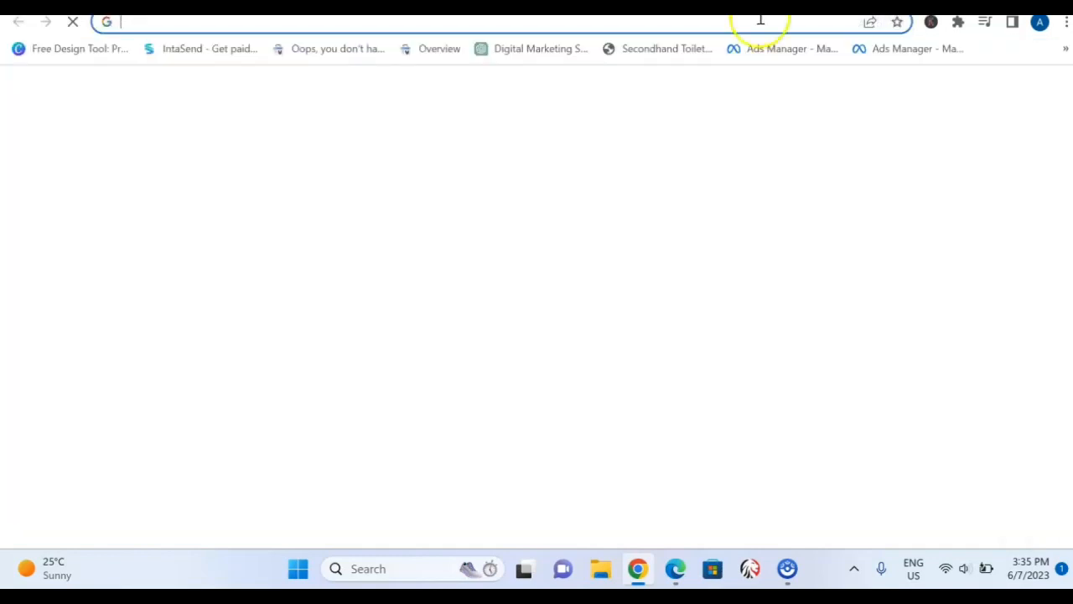
pyautogui.click(683, 29)
pyautogui.write('jali')
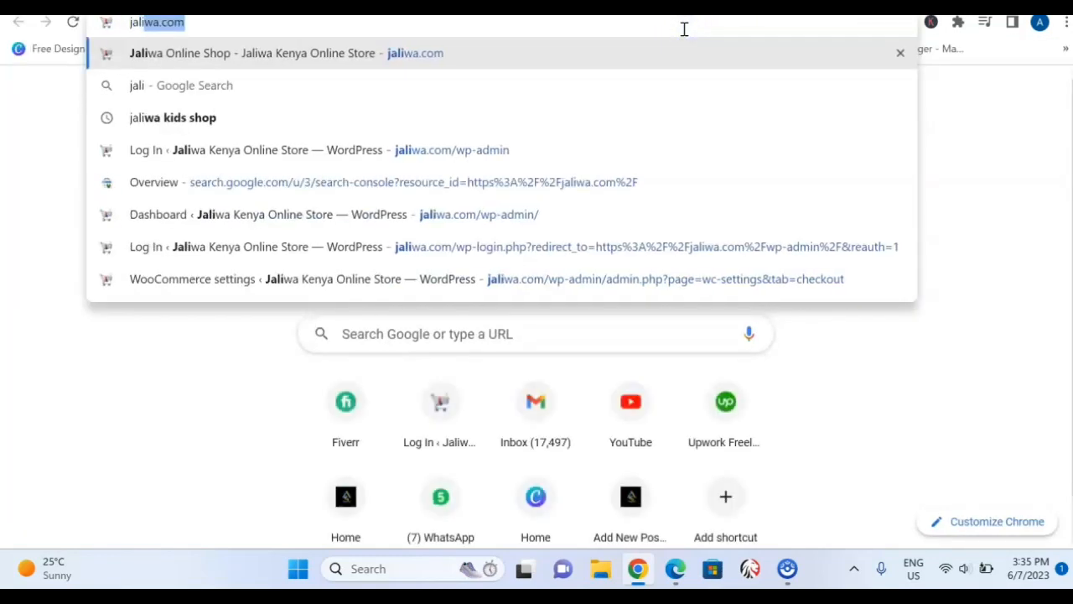
pyautogui.press('Return')
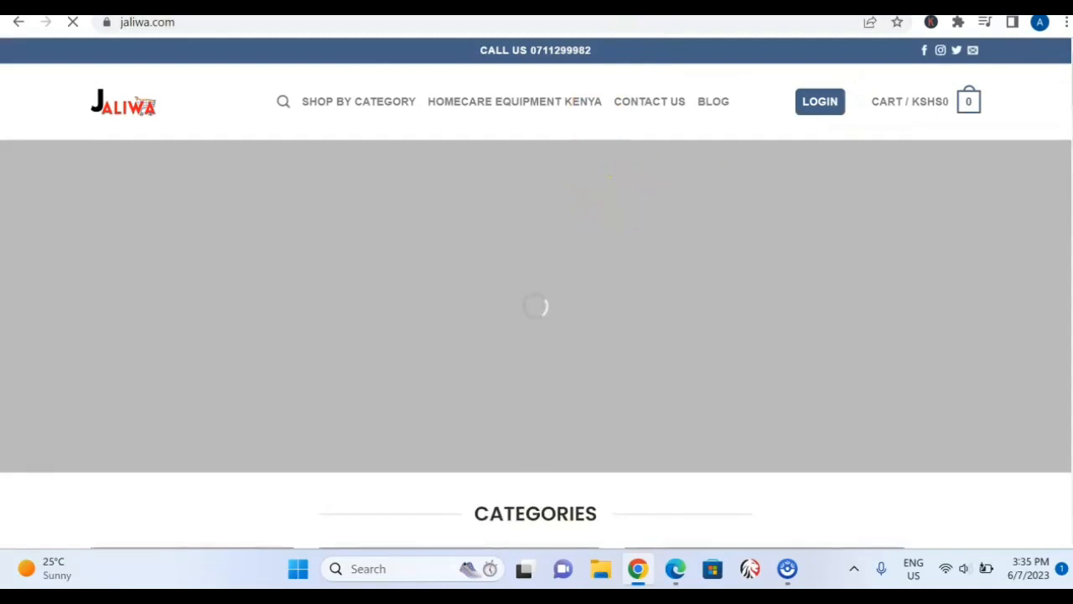
pyautogui.scroll(-5, 537, 335)
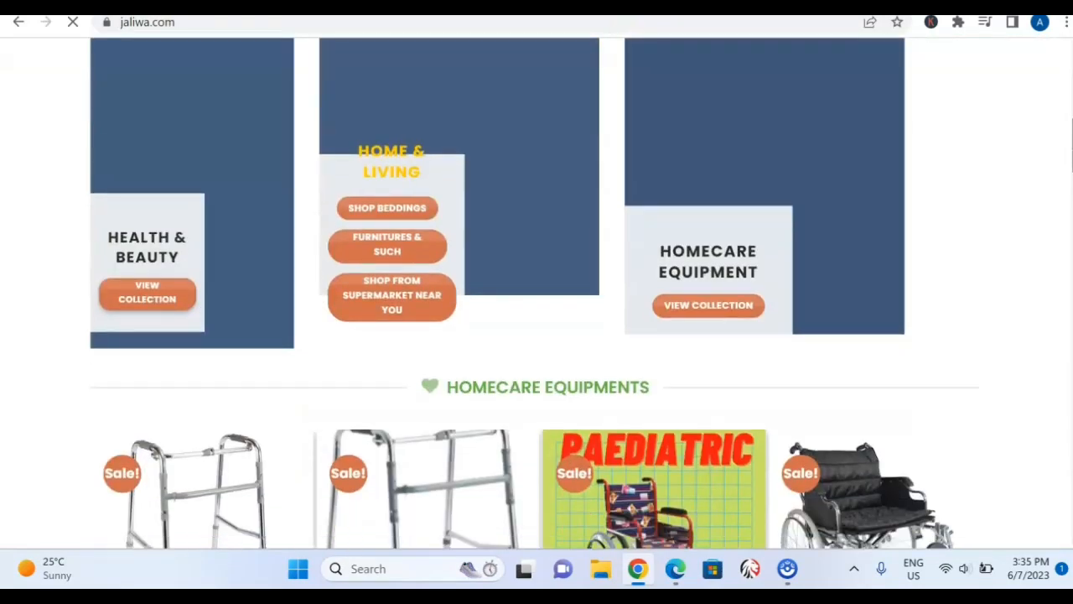
pyautogui.scroll(-5, 537, 335)
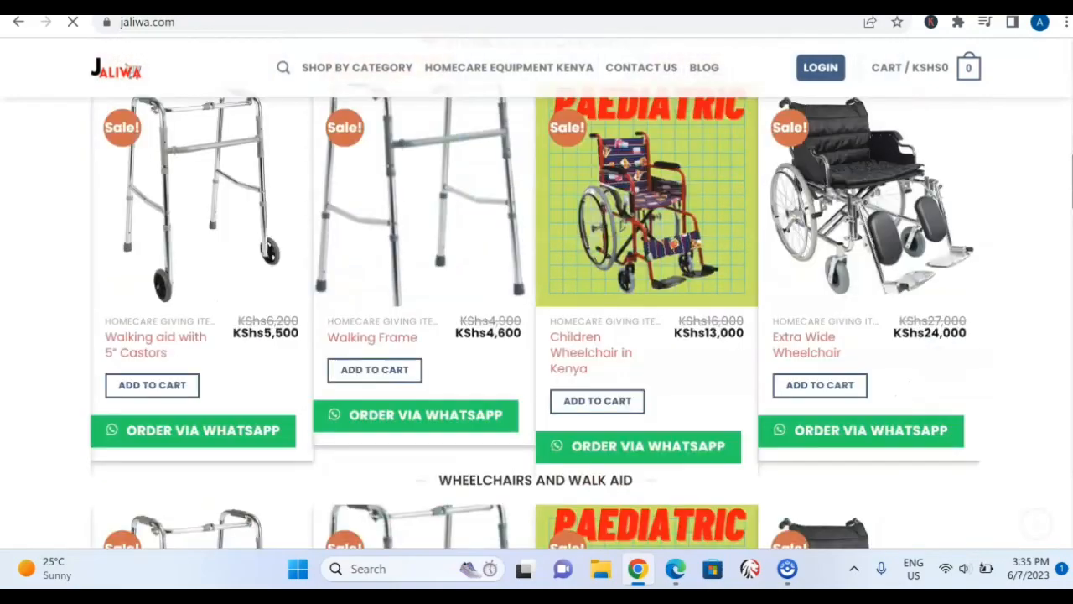
pyautogui.scroll(-5, 536, 335)
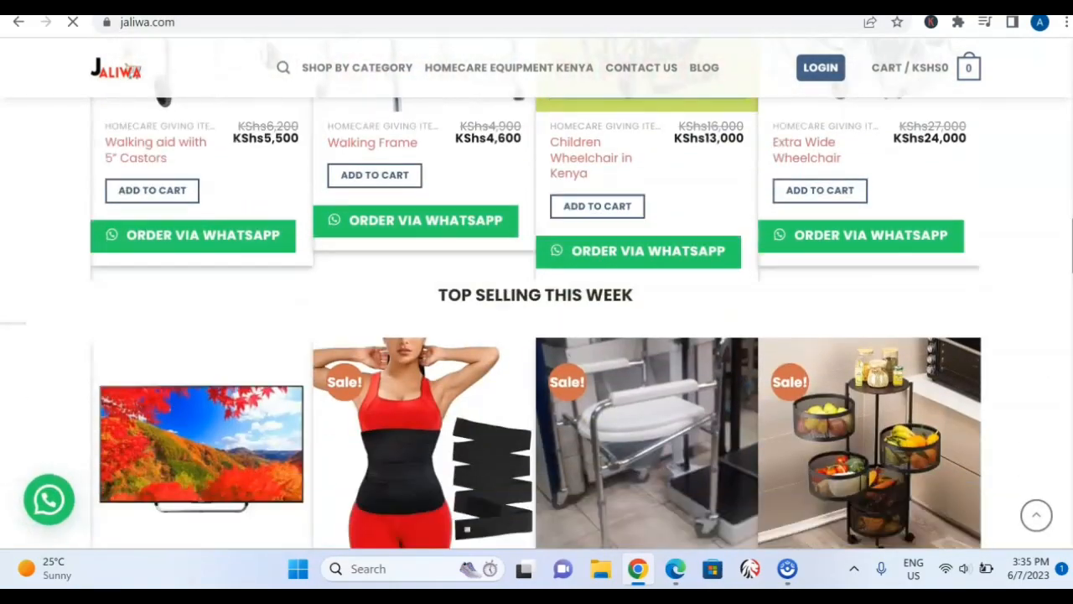
pyautogui.moveTo(1071, 247); pyautogui.dragTo(1072, 166)
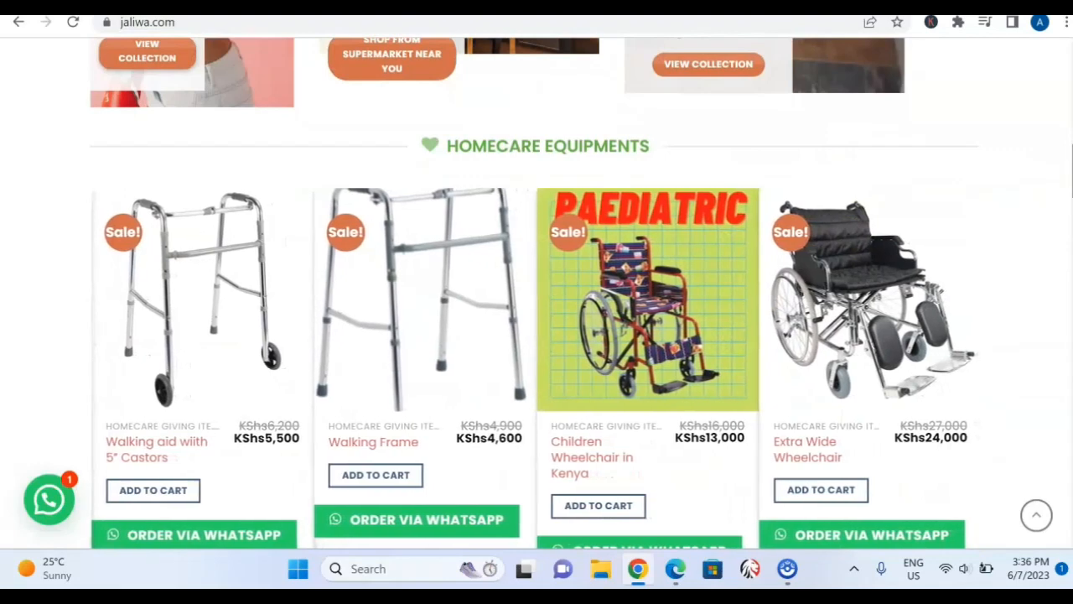
pyautogui.moveTo(1069, 174); pyautogui.dragTo(1064, 98)
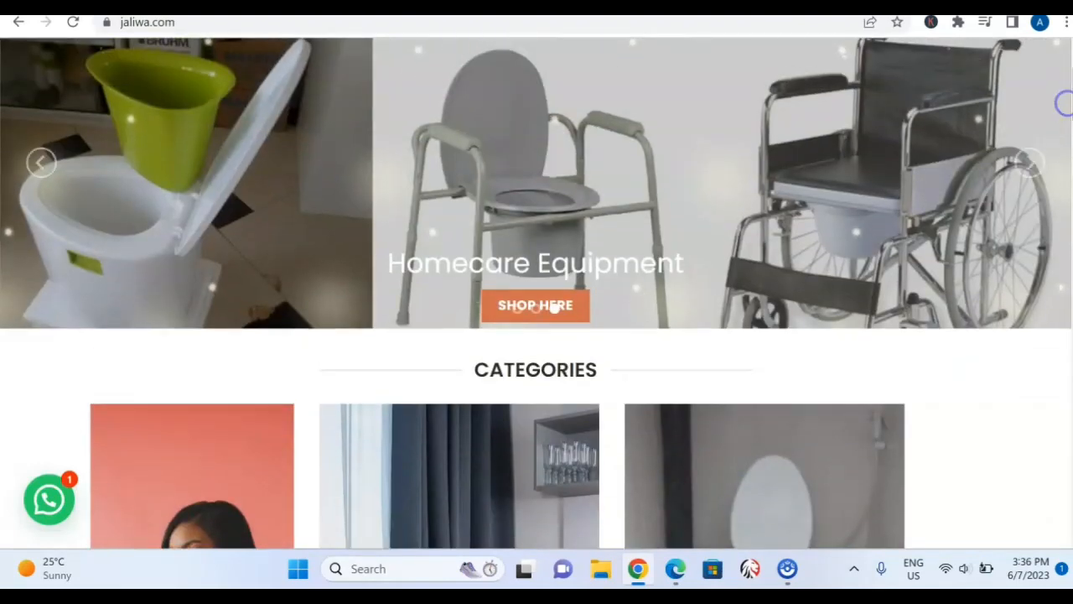
# Load keyanainvestment.com in the same tab and look through its homepage introduction and Who Are We section.
pyautogui.click(723, 32)
pyautogui.doubleClick(724, 32)
pyautogui.doubleClick(724, 32)
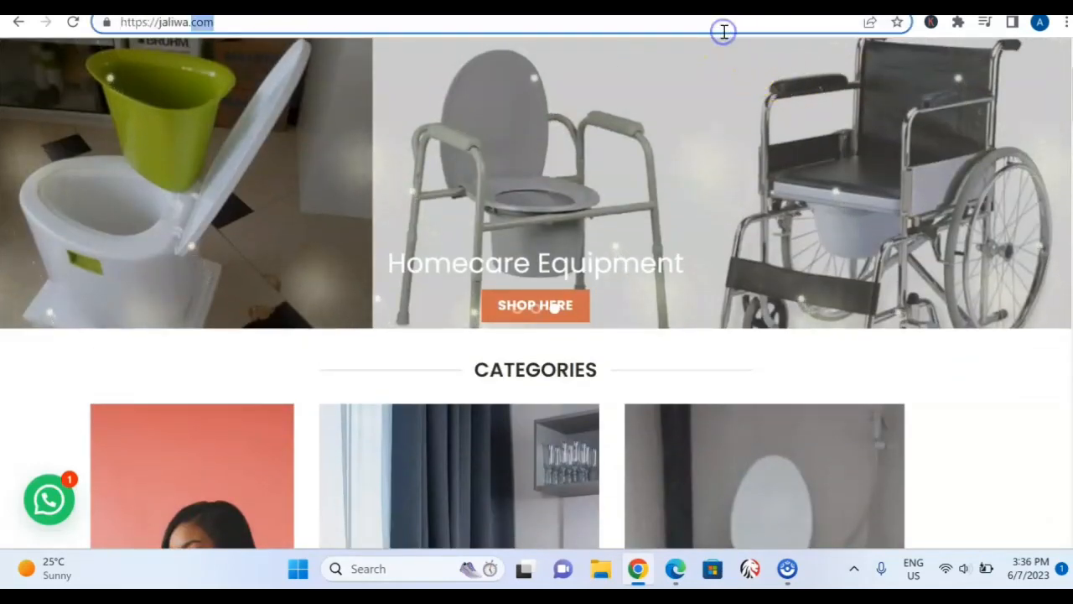
pyautogui.tripleClick(529, 21)
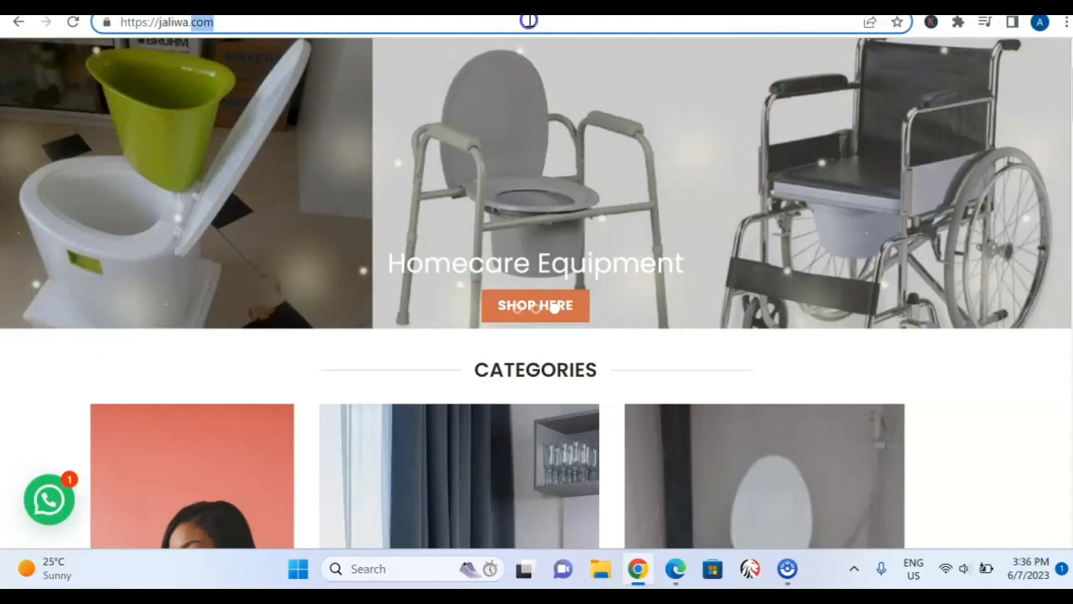
pyautogui.write('ke')
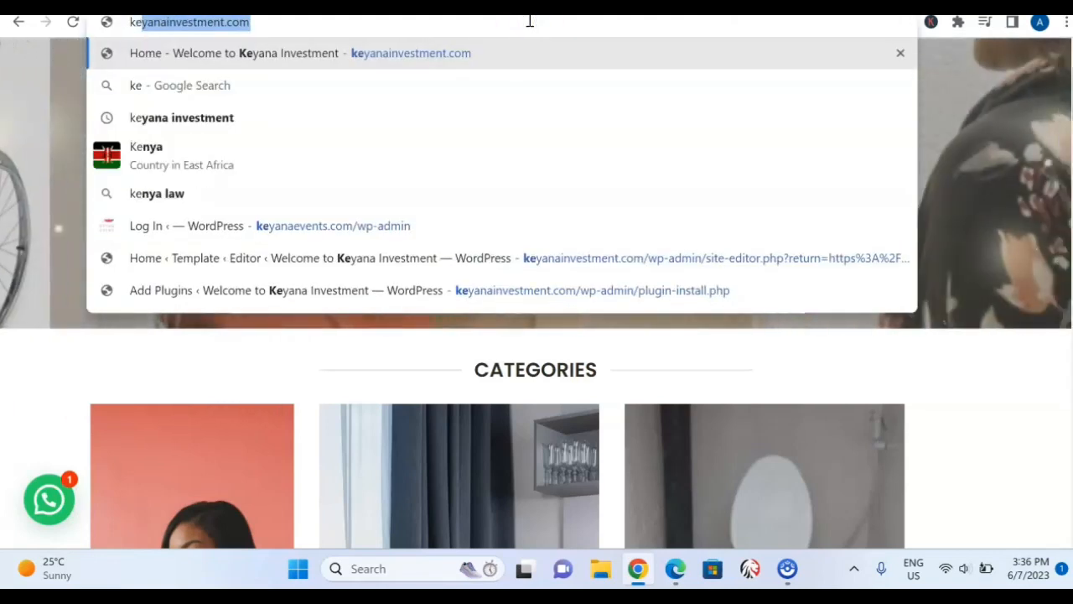
pyautogui.press('Return')
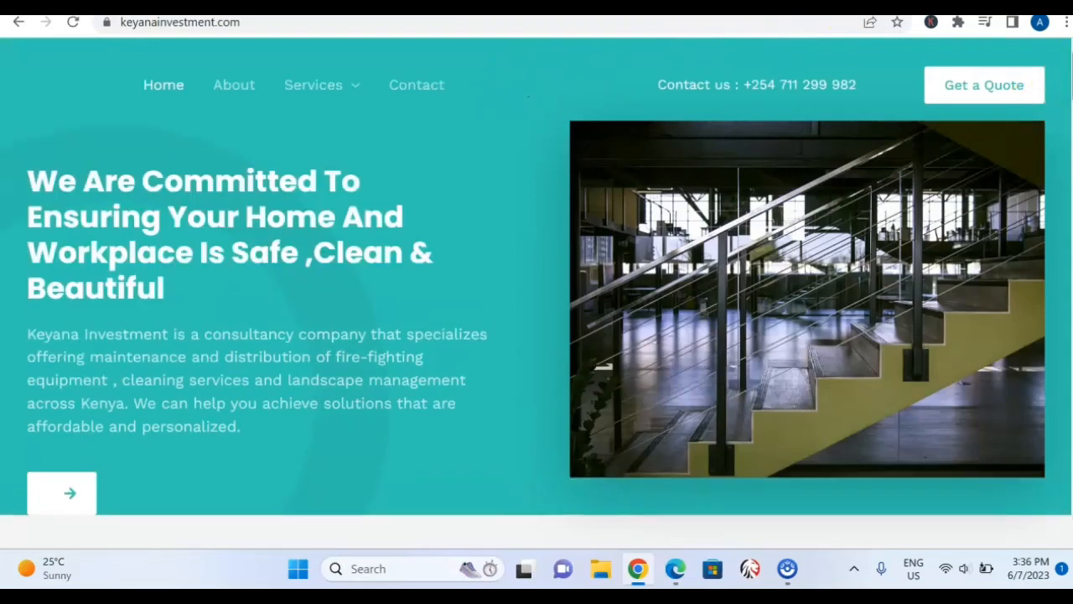
pyautogui.scroll(-3, 536, 277)
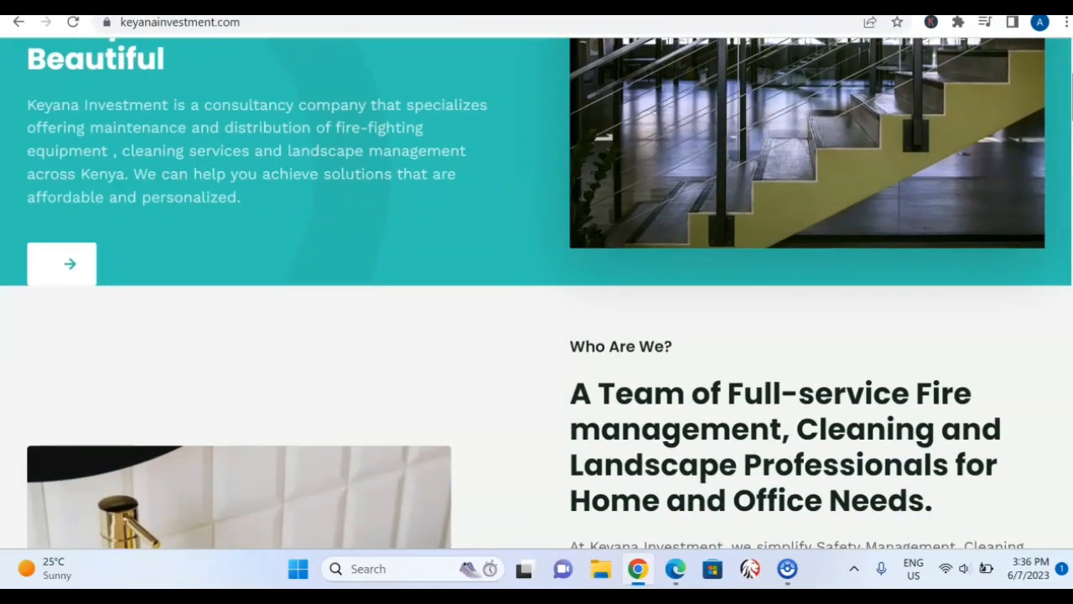
pyautogui.scroll(-3, 536, 292)
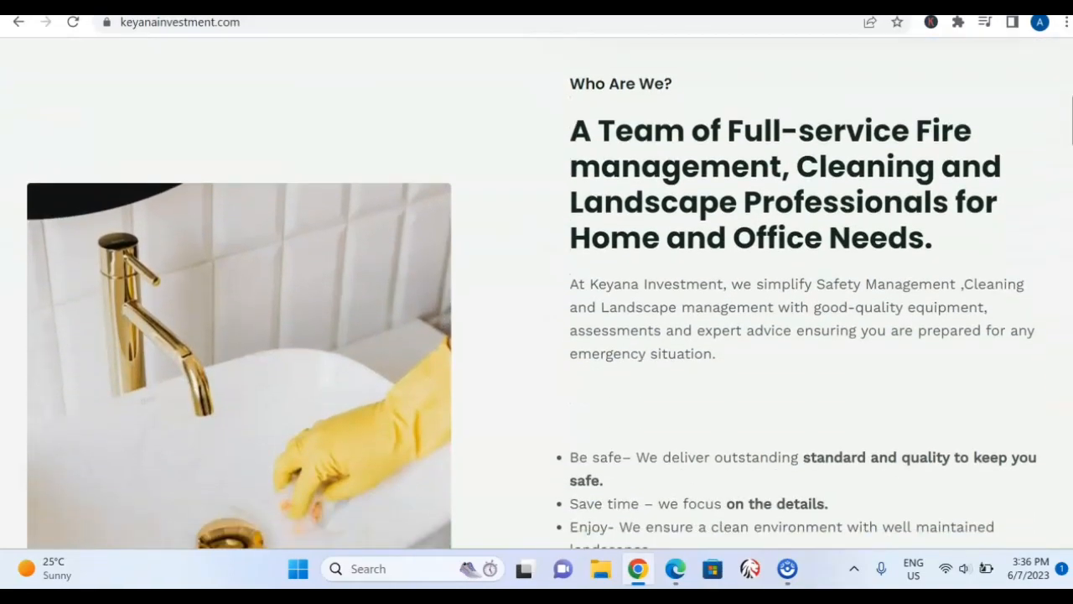
pyautogui.scroll(-5, 537, 292)
pyautogui.moveTo(1070, 145); pyautogui.dragTo(1068, 43)
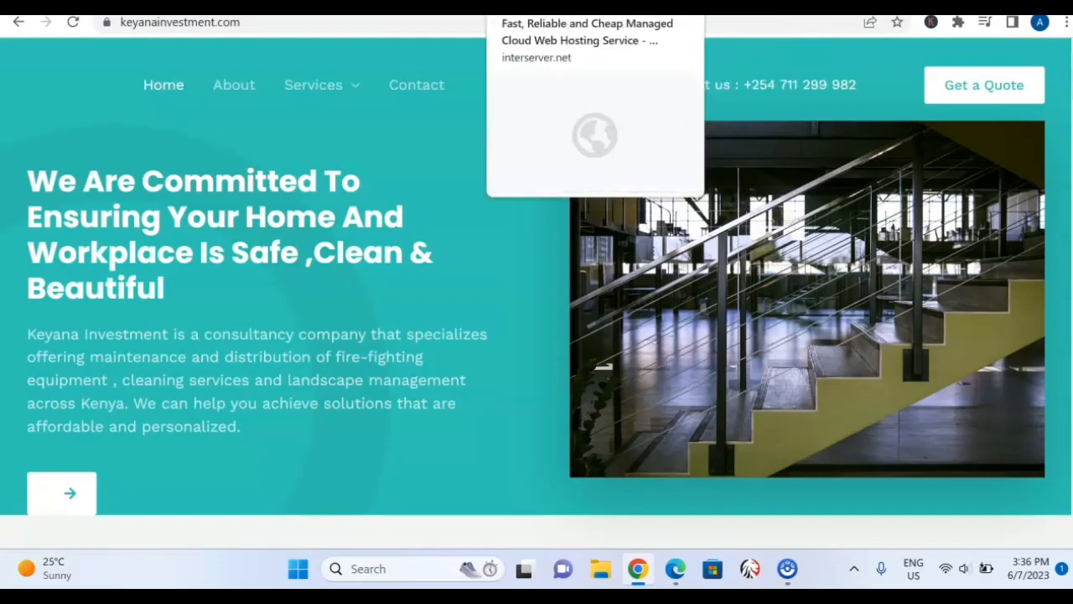
# Switch between the InterServer Standard Web Hosting page and the ScreenPal screen recorder page.
pyautogui.click(666, 6)
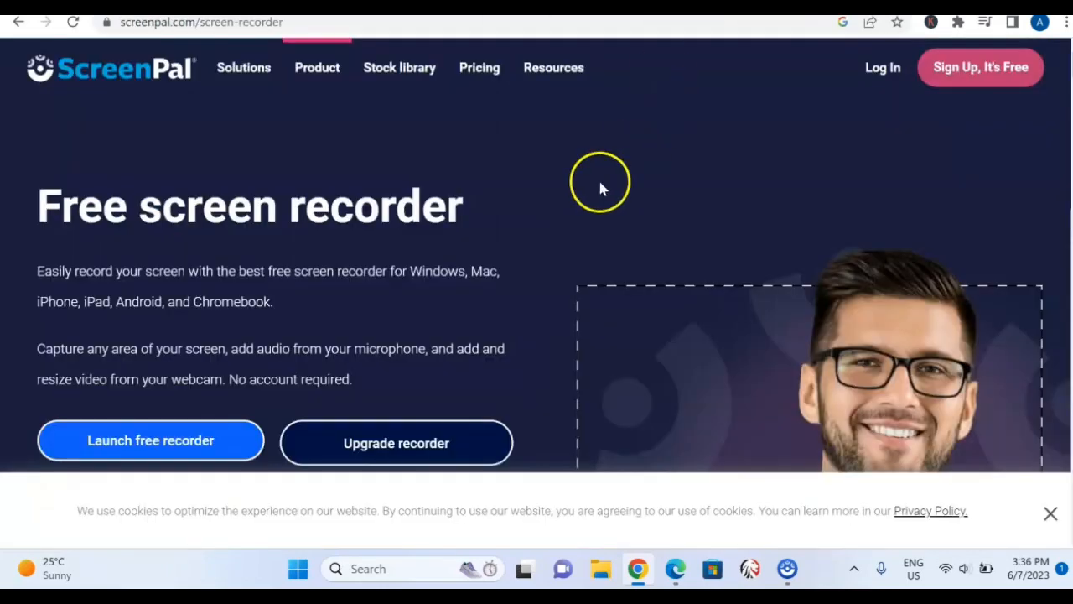
pyautogui.click(495, 6)
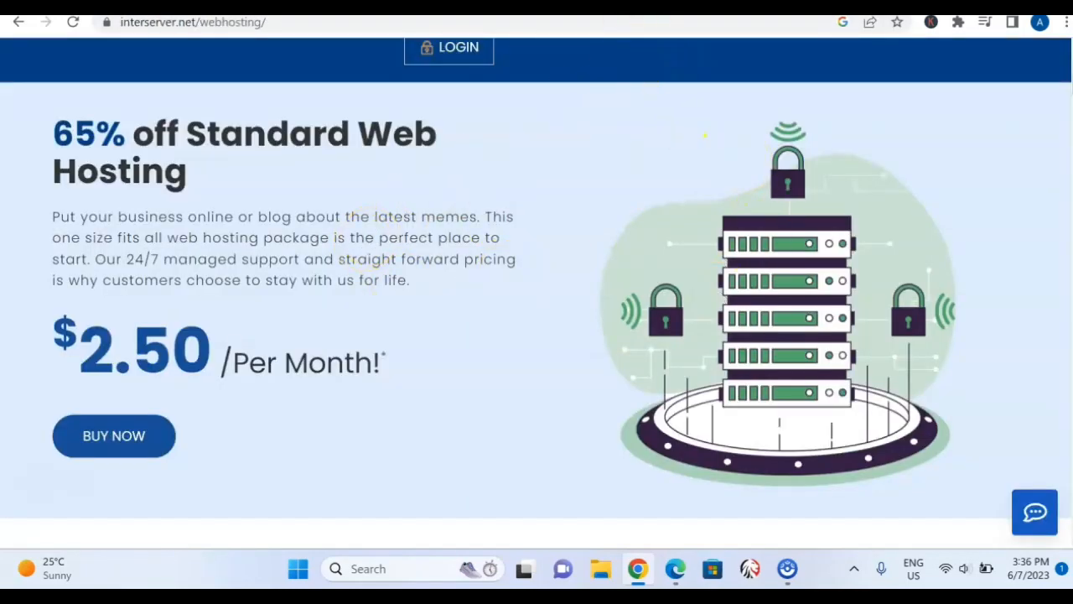
pyautogui.click(671, 7)
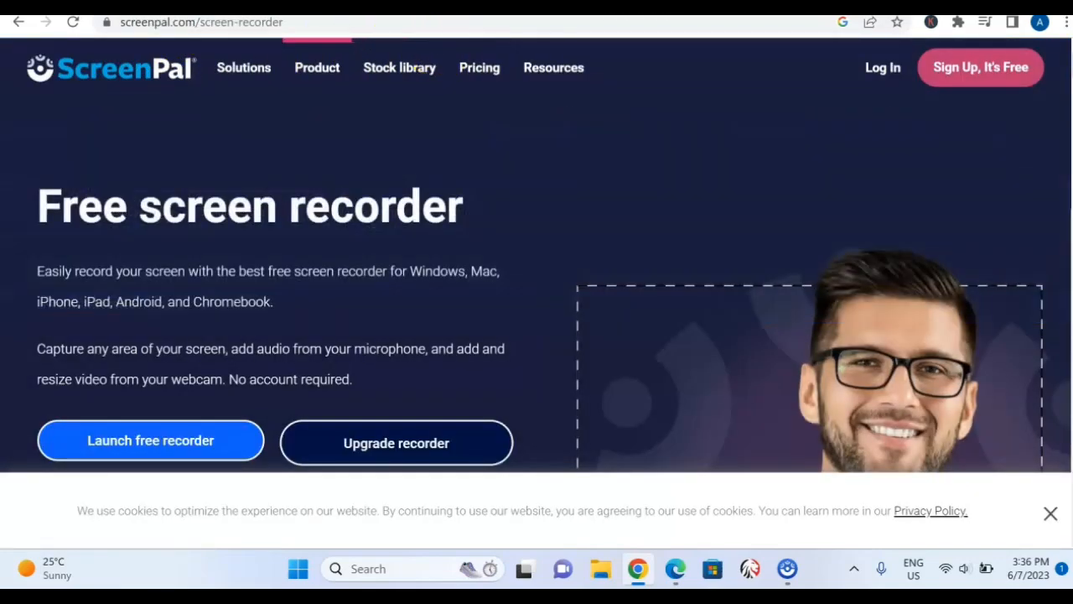
# Return to the InterServer Standard Web Hosting page and start buying the $2.50 per month plan.
pyautogui.click(411, 6)
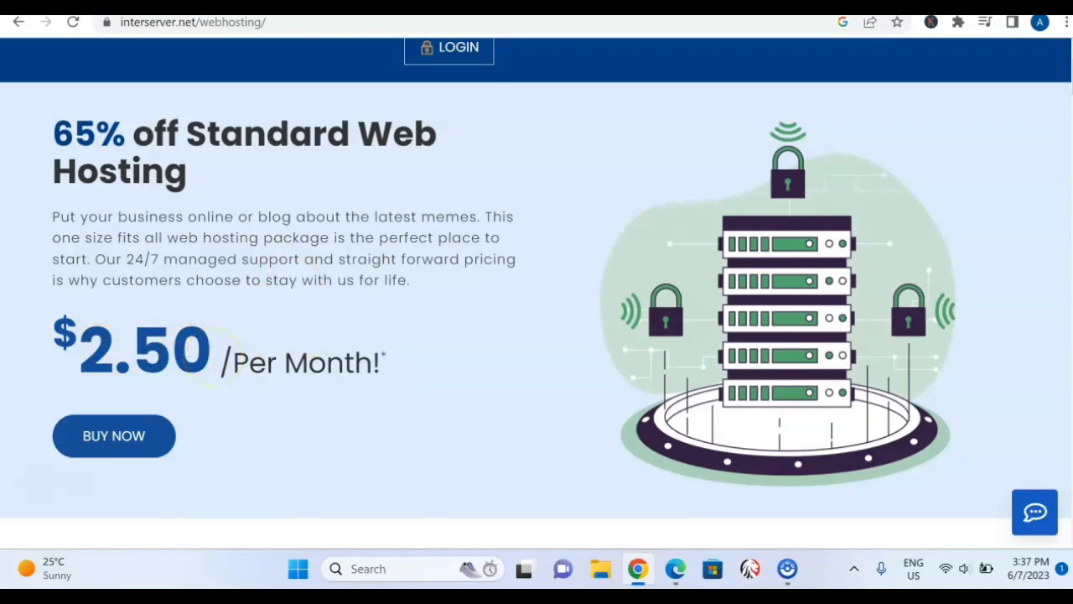
pyautogui.scroll(1, 216, 359)
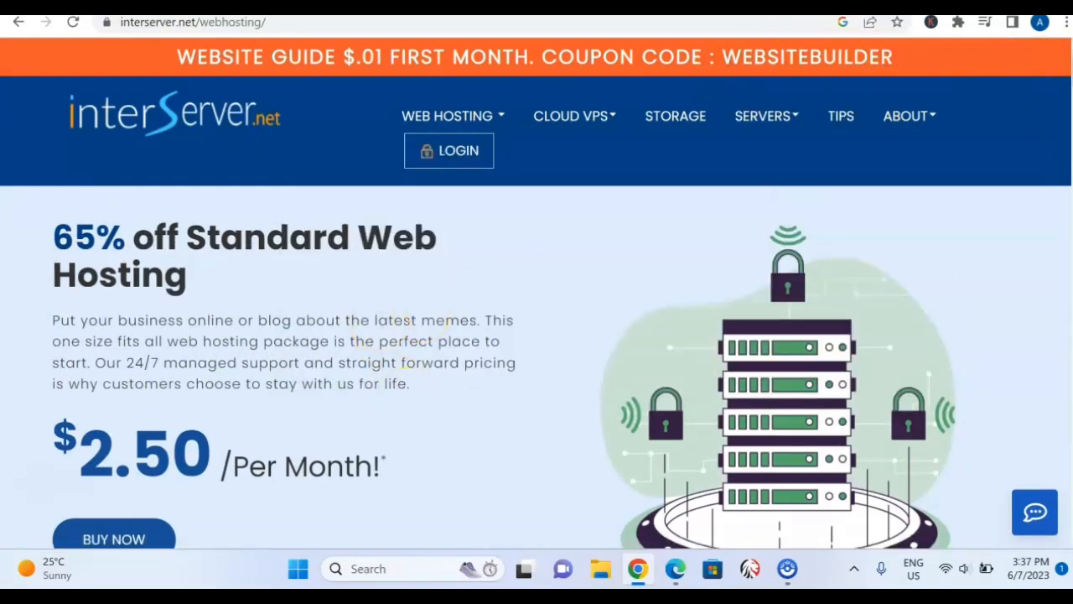
pyautogui.scroll(-1, 537, 320)
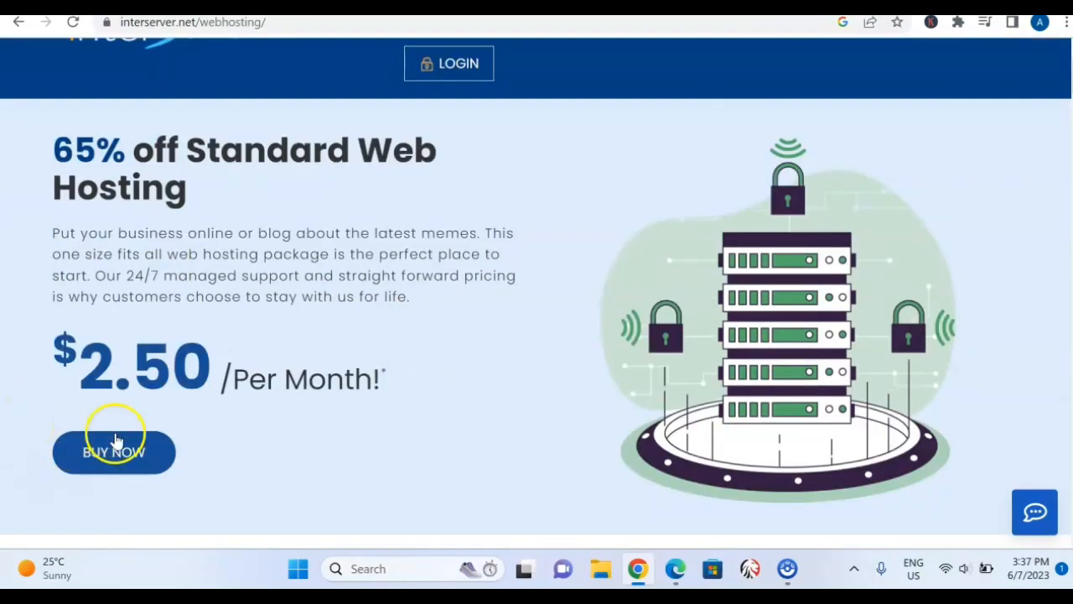
pyautogui.click(135, 453)
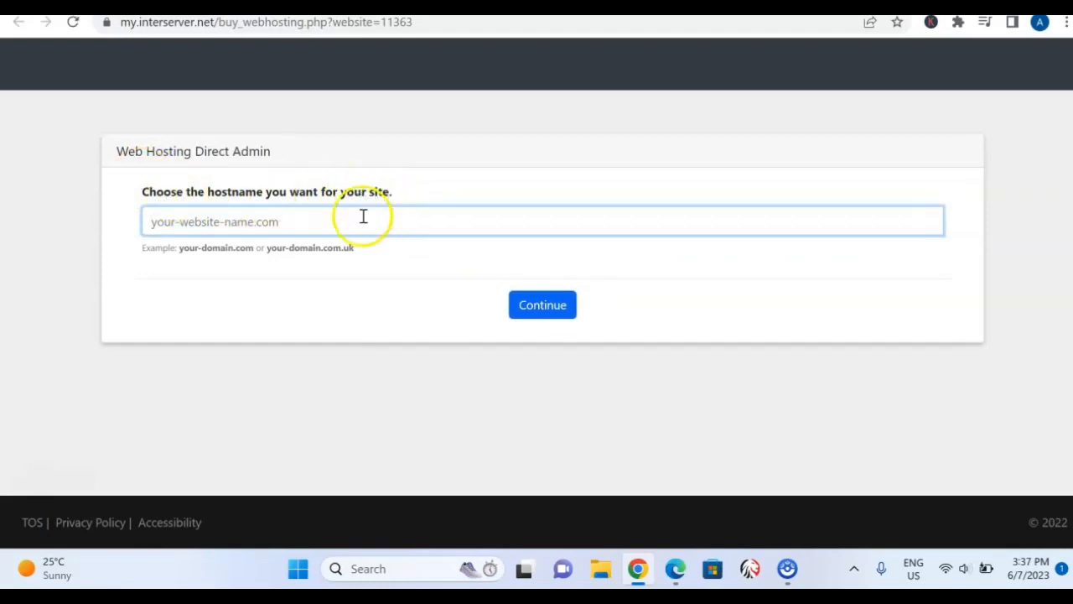
# Submit keyanaevents.com as the hostname for the Web Hosting Direct Admin order.
pyautogui.click(197, 224)
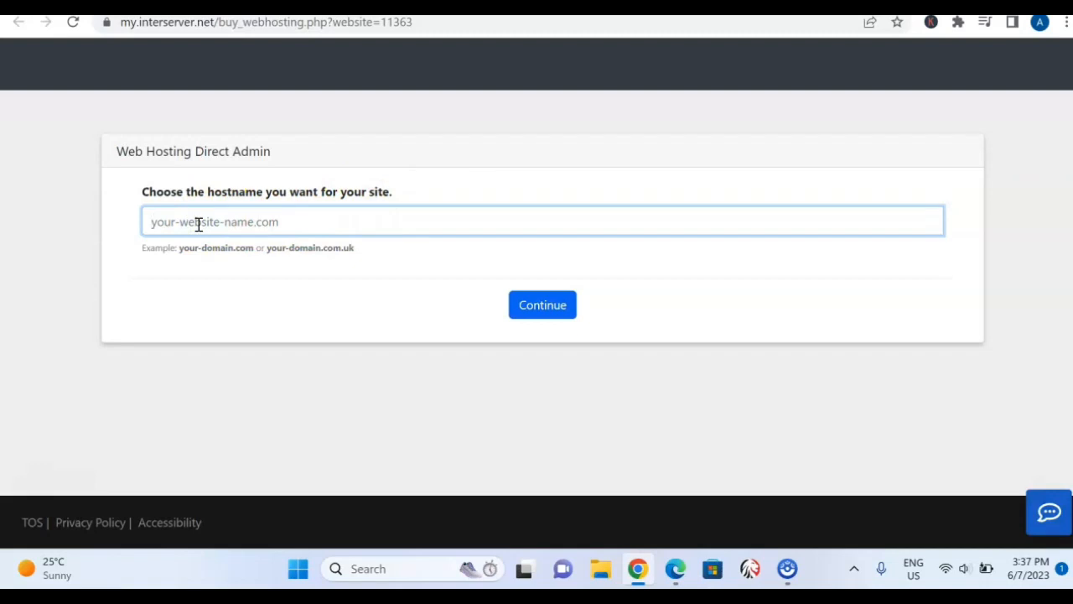
pyautogui.write('keyanaevents.com')
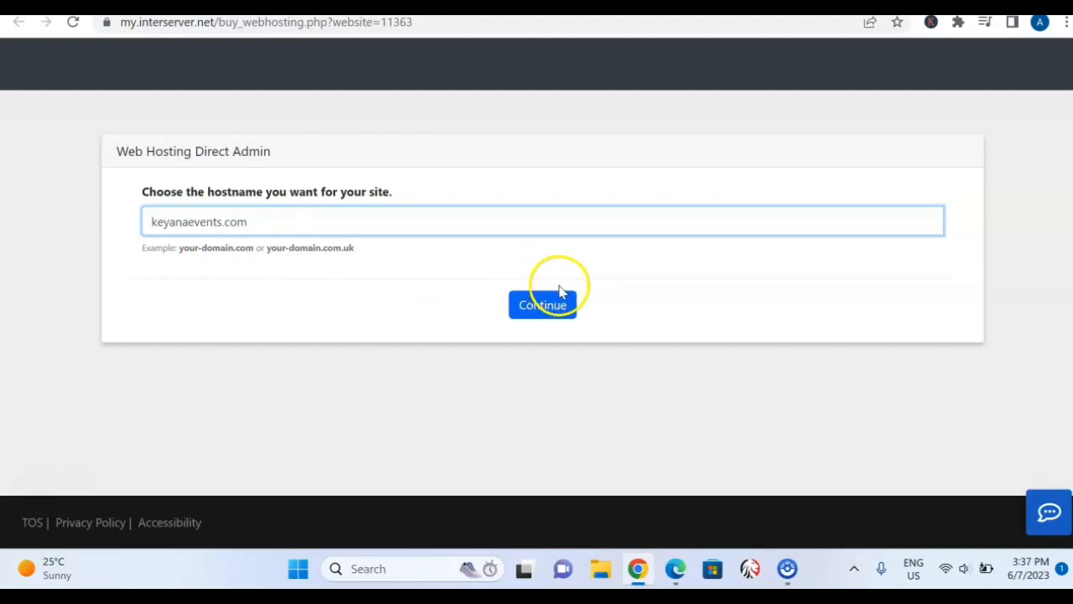
pyautogui.click(545, 307)
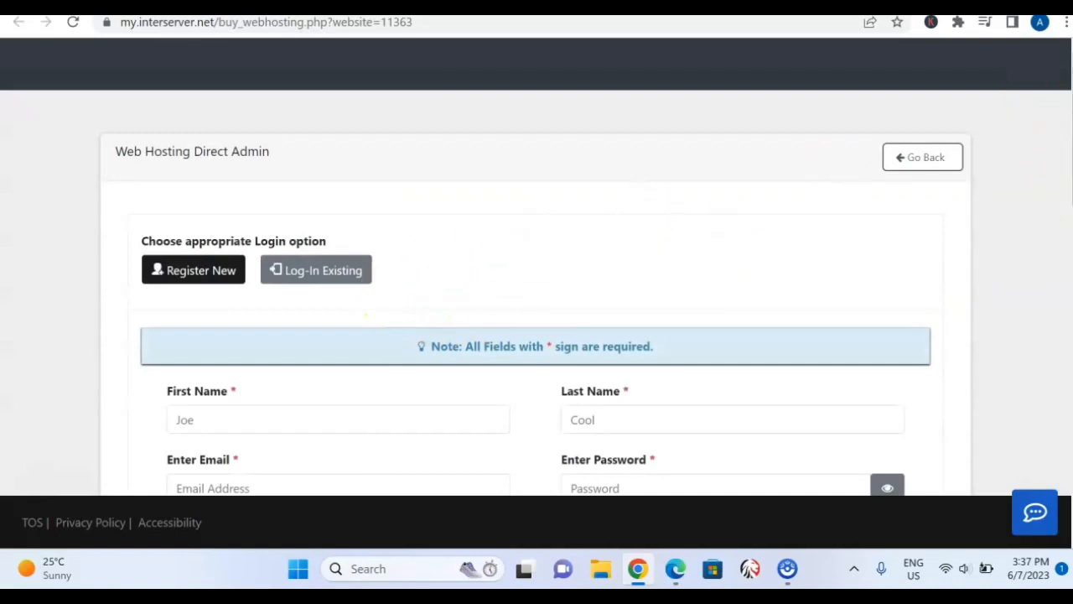
# Look through the new-customer registration fields and the order's billing interval, coupon and currency settings.
pyautogui.scroll(-2, 535, 290)
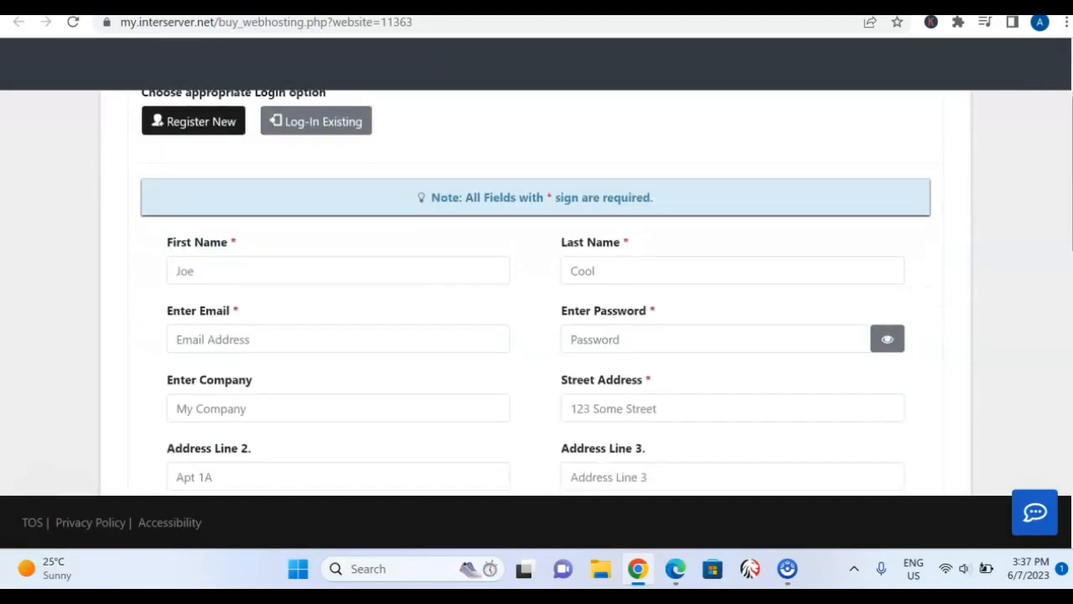
pyautogui.scroll(-1, 536, 293)
pyautogui.scroll(1, 535, 292)
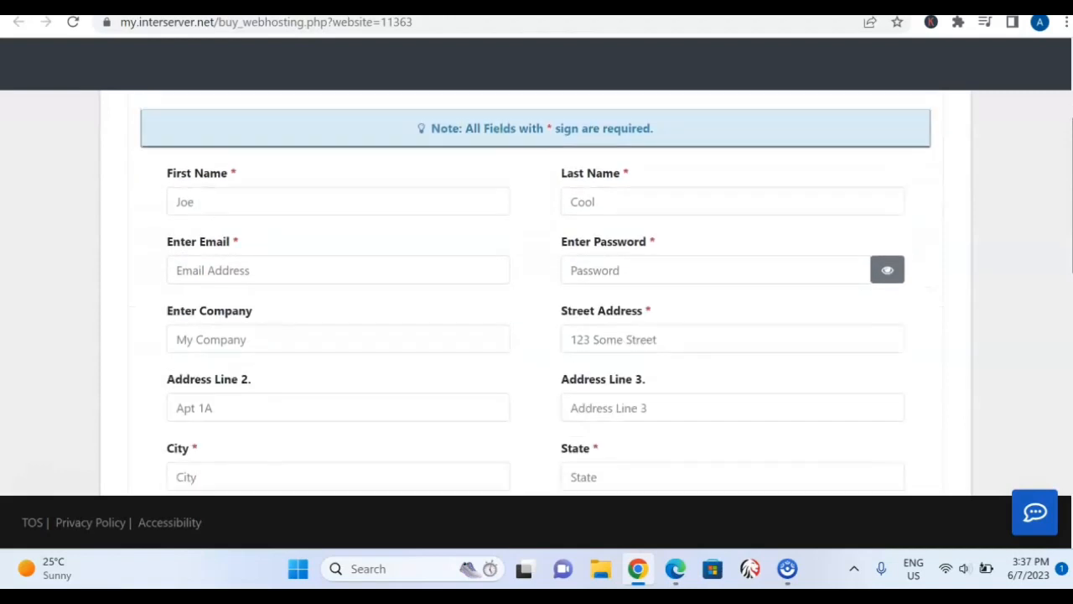
pyautogui.scroll(-5, 535, 292)
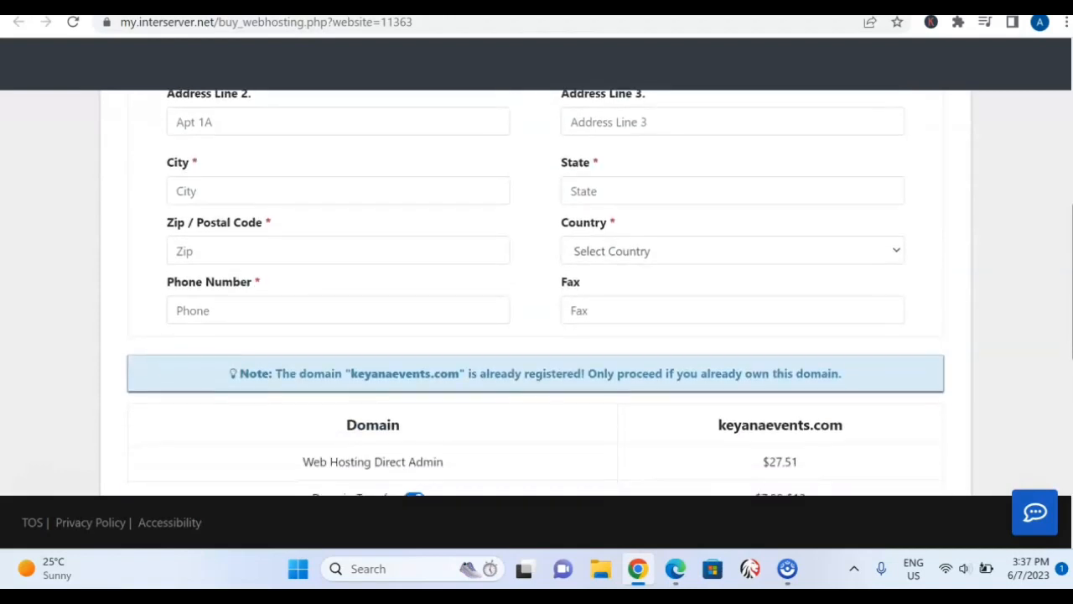
pyautogui.scroll(-3, 536, 289)
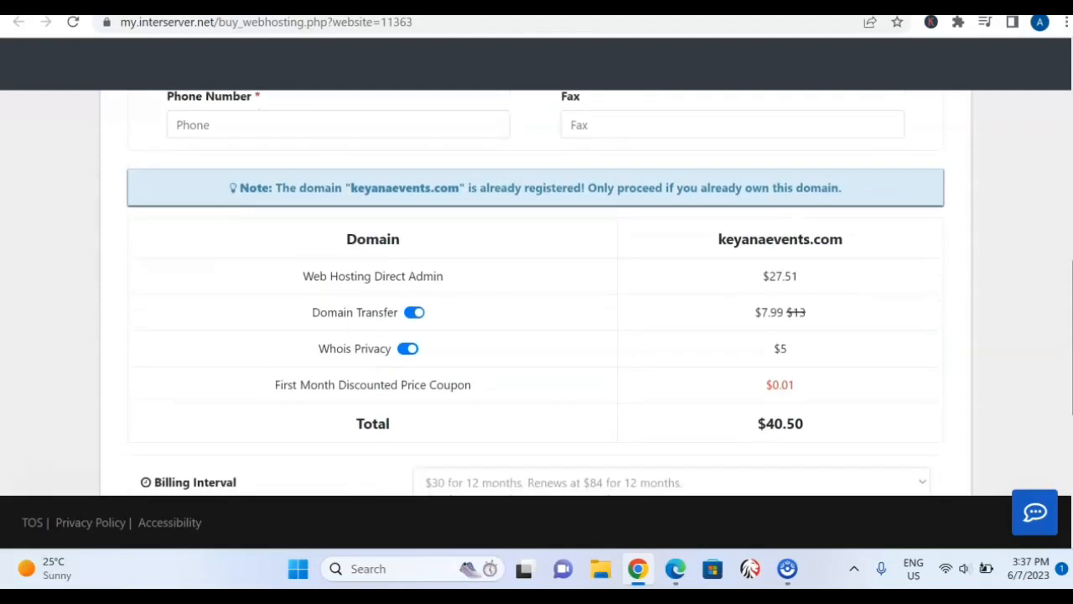
pyautogui.scroll(3, 536, 290)
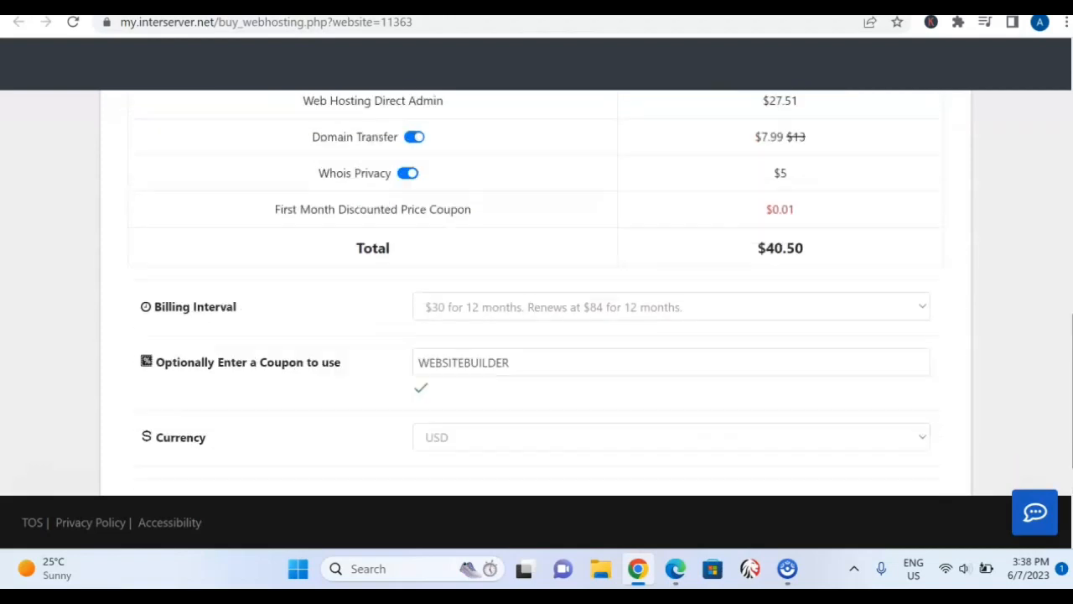
pyautogui.scroll(10, 1023, 171)
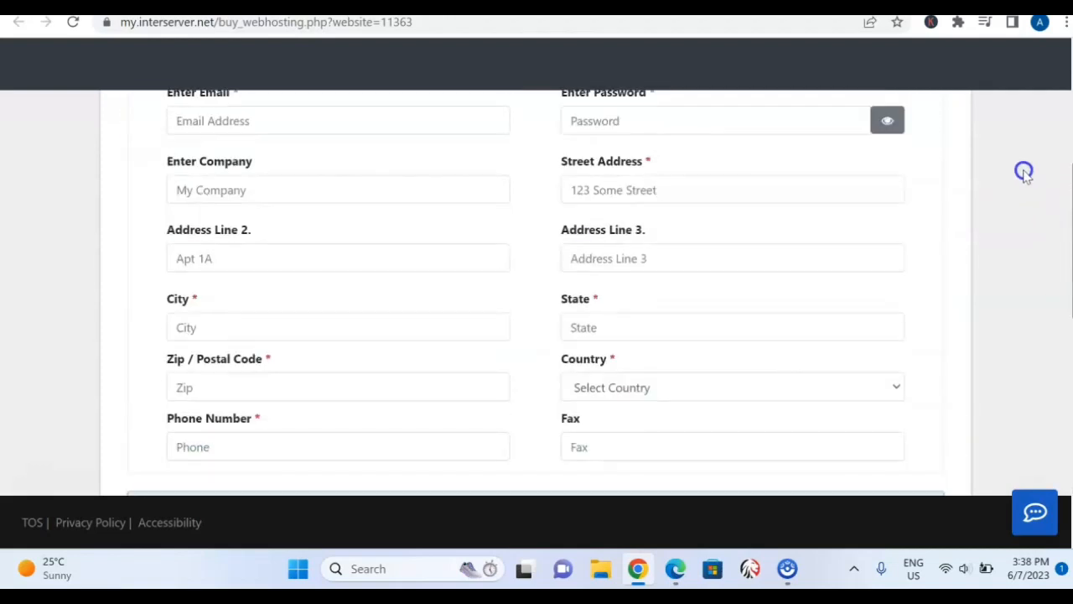
pyautogui.scroll(2, 1006, 130)
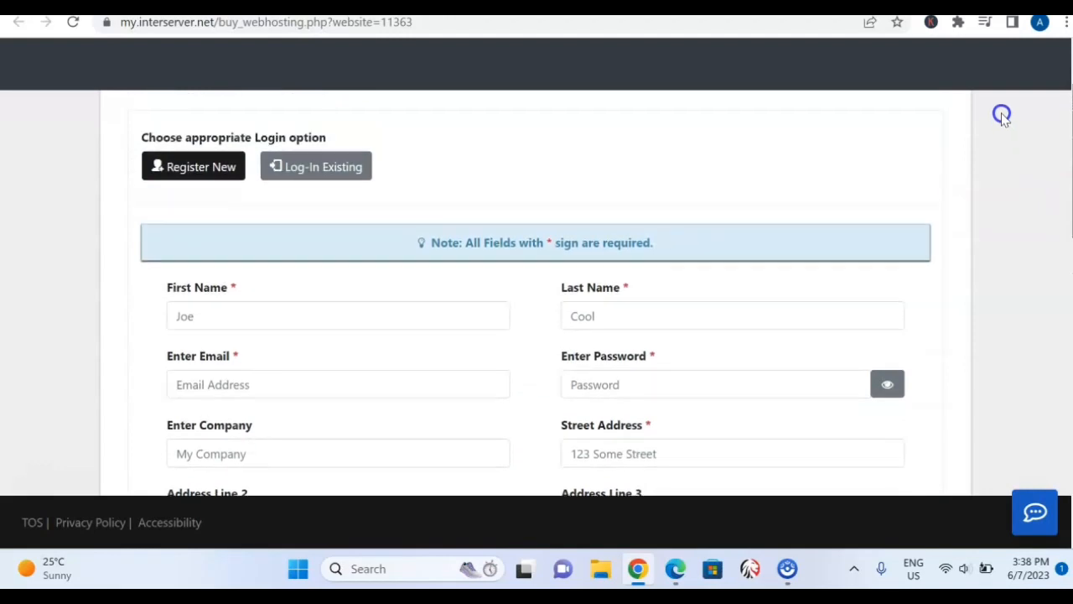
pyautogui.scroll(-1, 1018, 119)
pyautogui.scroll(-2, 1023, 134)
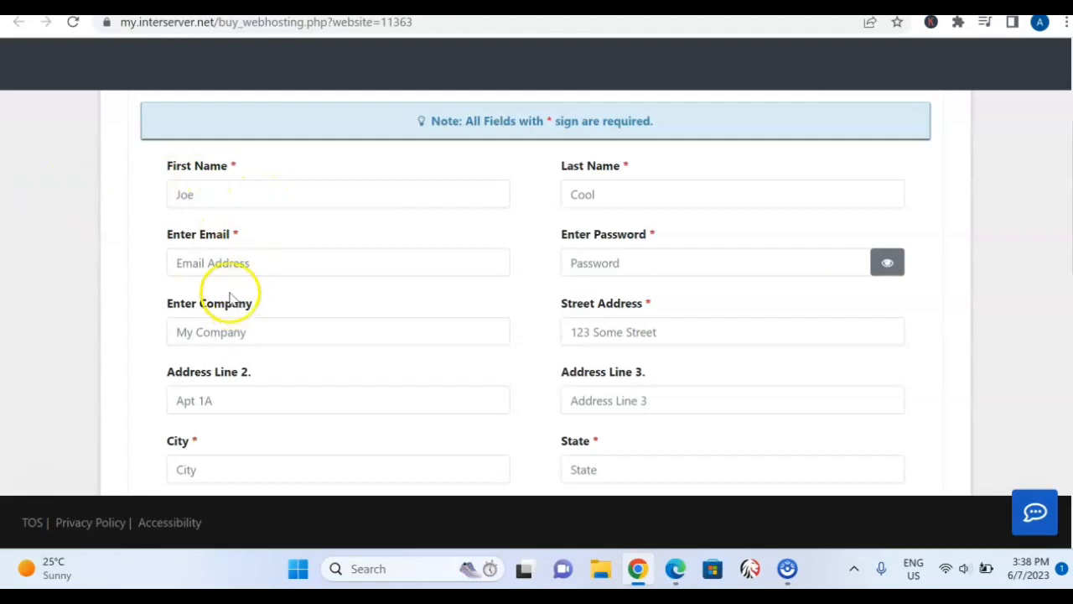
pyautogui.click(277, 264)
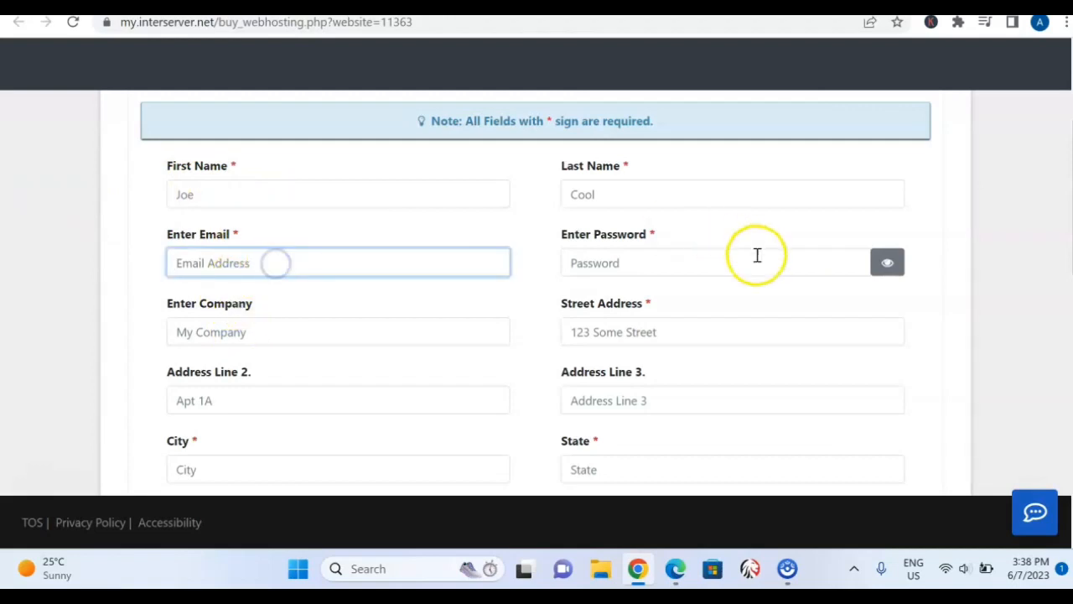
pyautogui.click(721, 258)
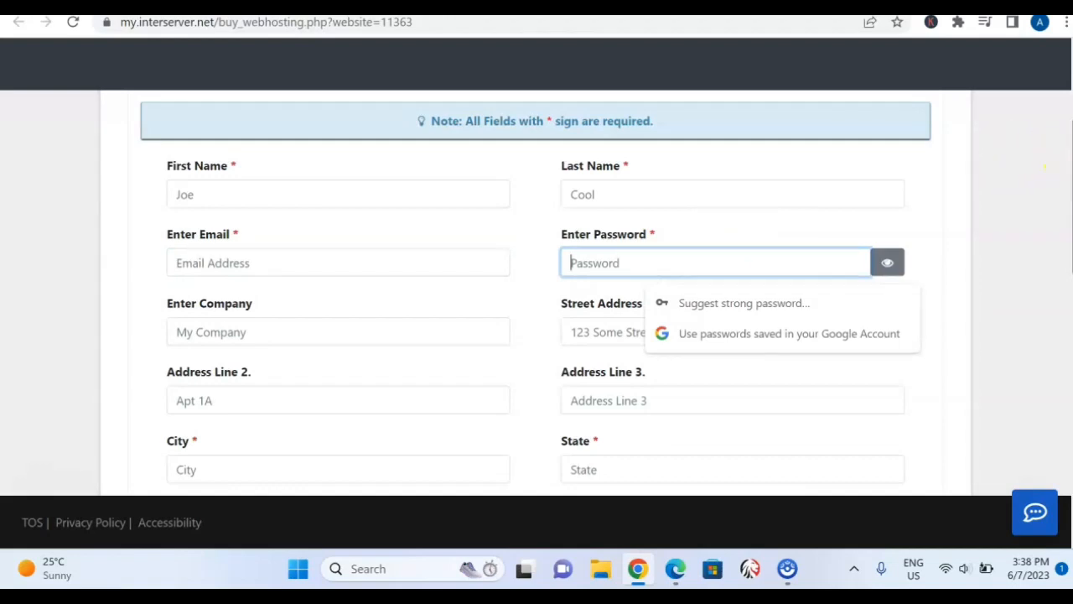
# Examine the price breakdown for keyanaevents.com, highlighting the domain name and the Domain Transfer price.
pyautogui.scroll(-4, 536, 294)
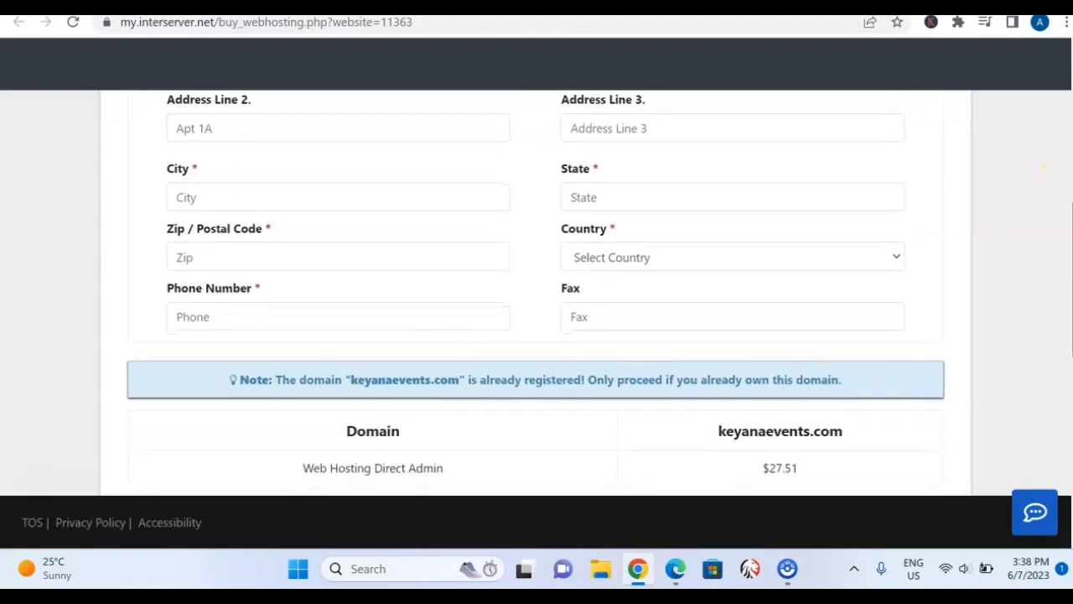
pyautogui.scroll(-4, 537, 294)
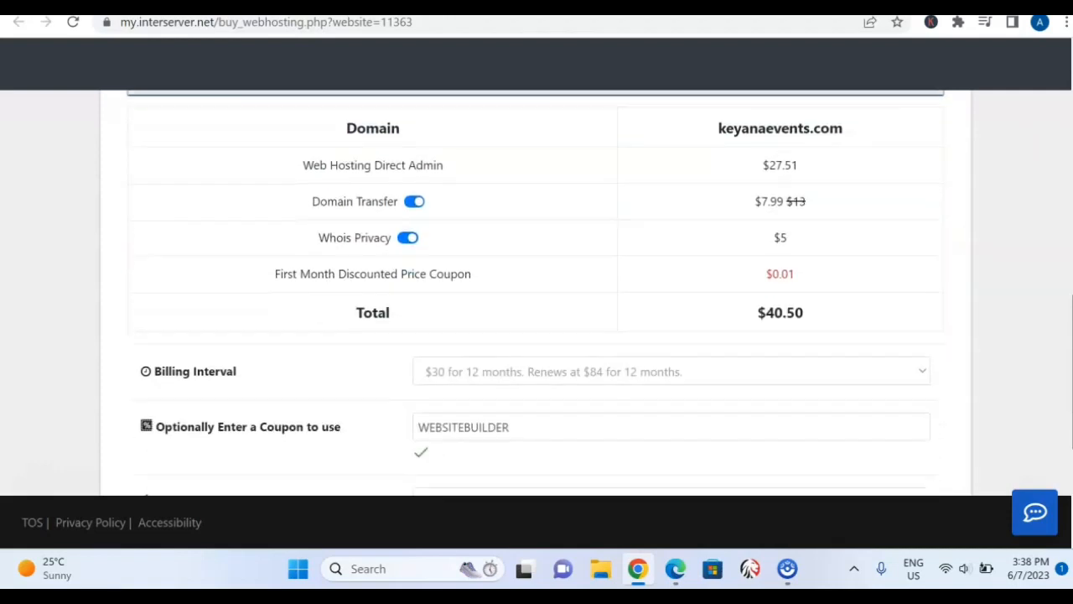
pyautogui.scroll(-1, 536, 293)
pyautogui.scroll(2, 536, 293)
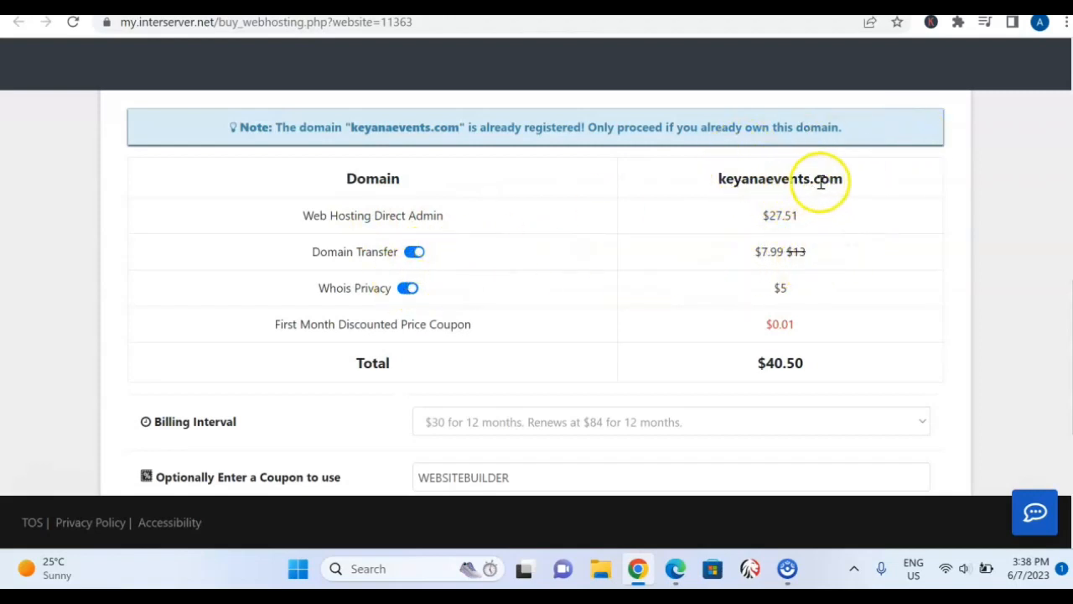
pyautogui.moveTo(847, 188); pyautogui.dragTo(701, 194)
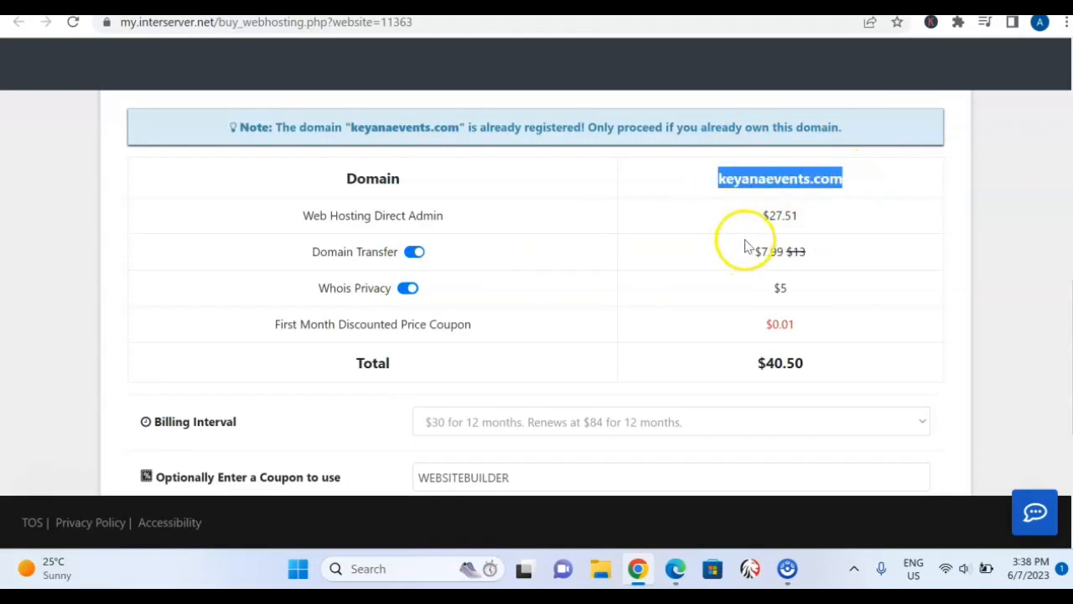
pyautogui.moveTo(745, 248); pyautogui.dragTo(820, 255)
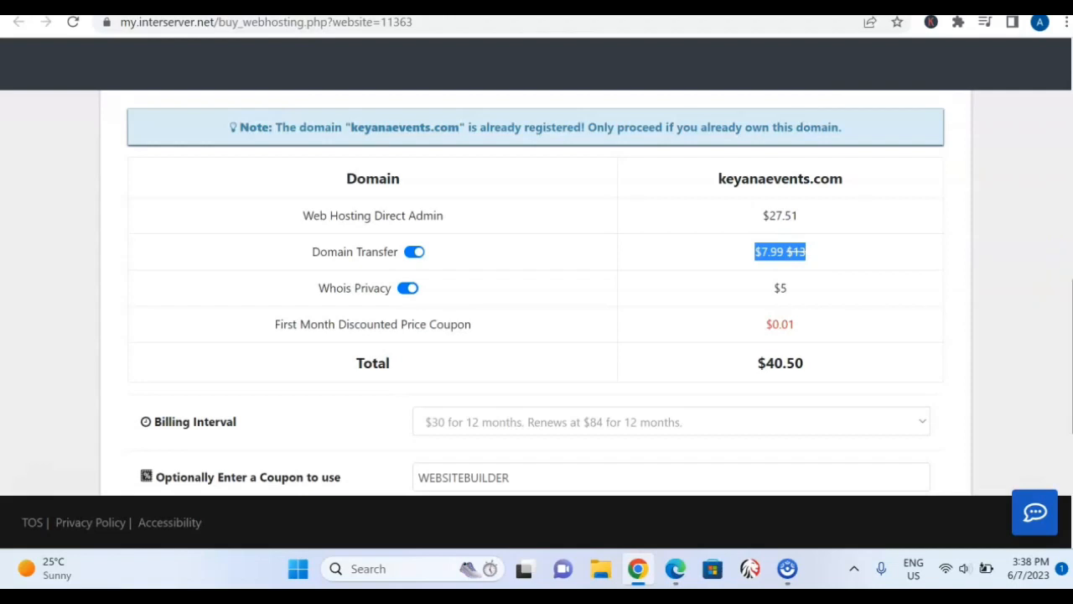
# Go back to the hostname form, replace the hostname with shoegamedrip23.com and submit it.
pyautogui.moveTo(1071, 303); pyautogui.dragTo(1032, 58)
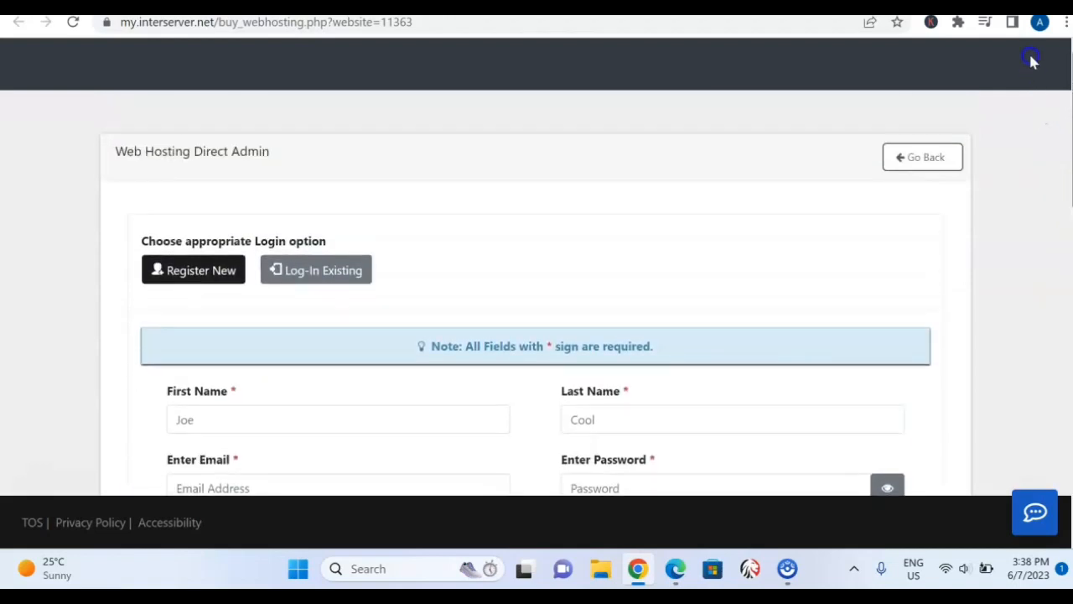
pyautogui.click(910, 157)
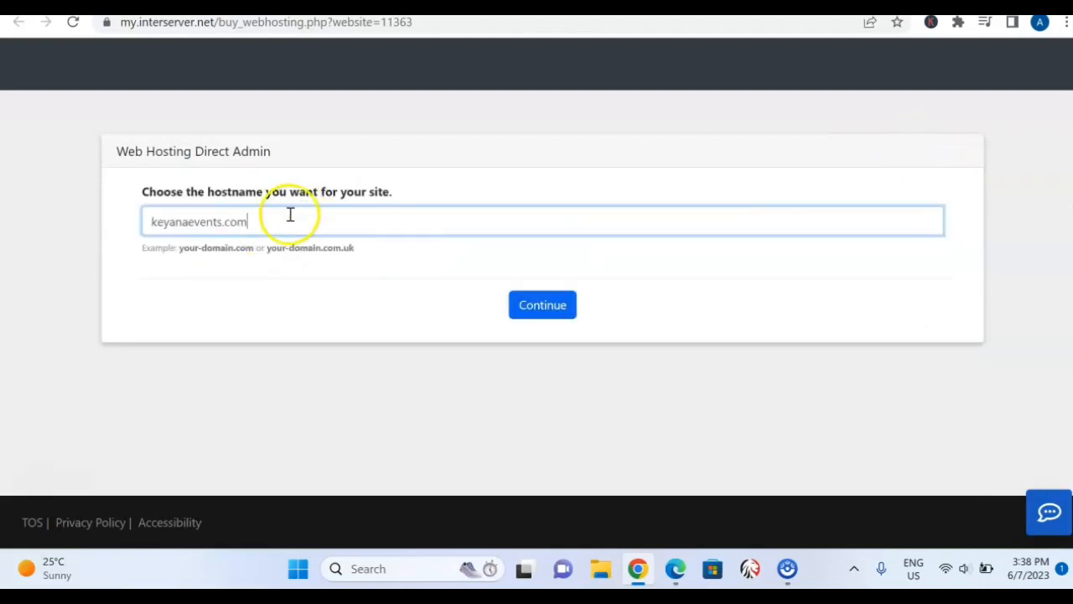
pyautogui.tripleClick(282, 220)
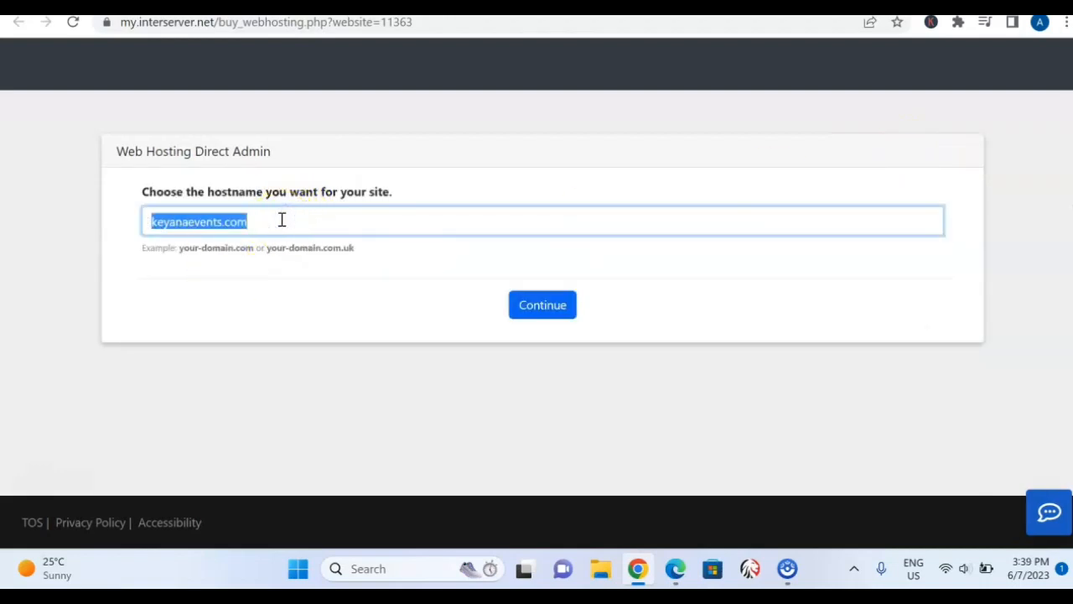
pyautogui.write('shoegamedrip23')
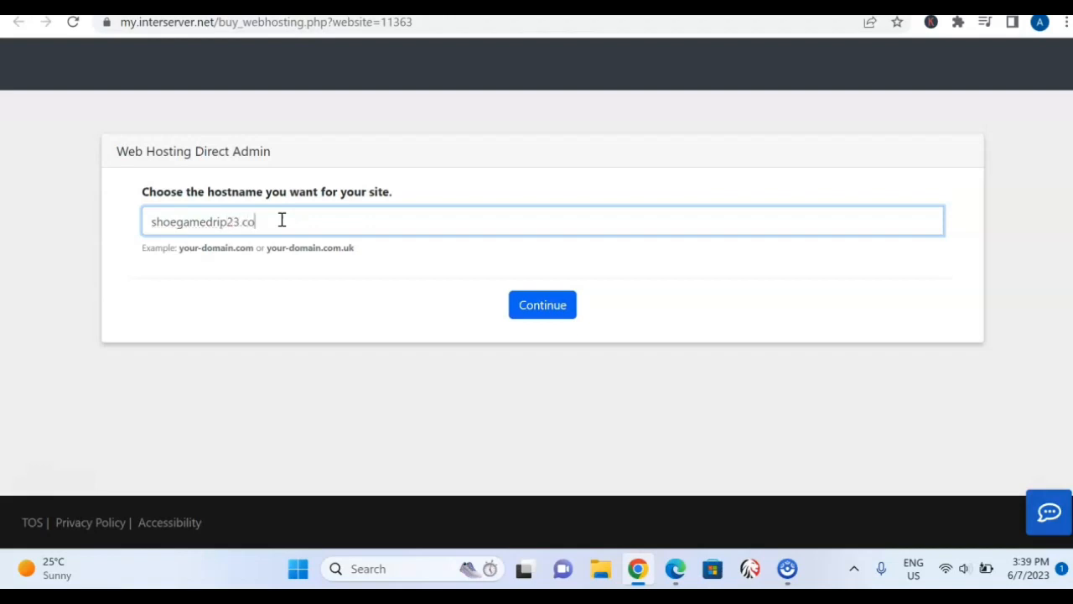
pyautogui.click(553, 308)
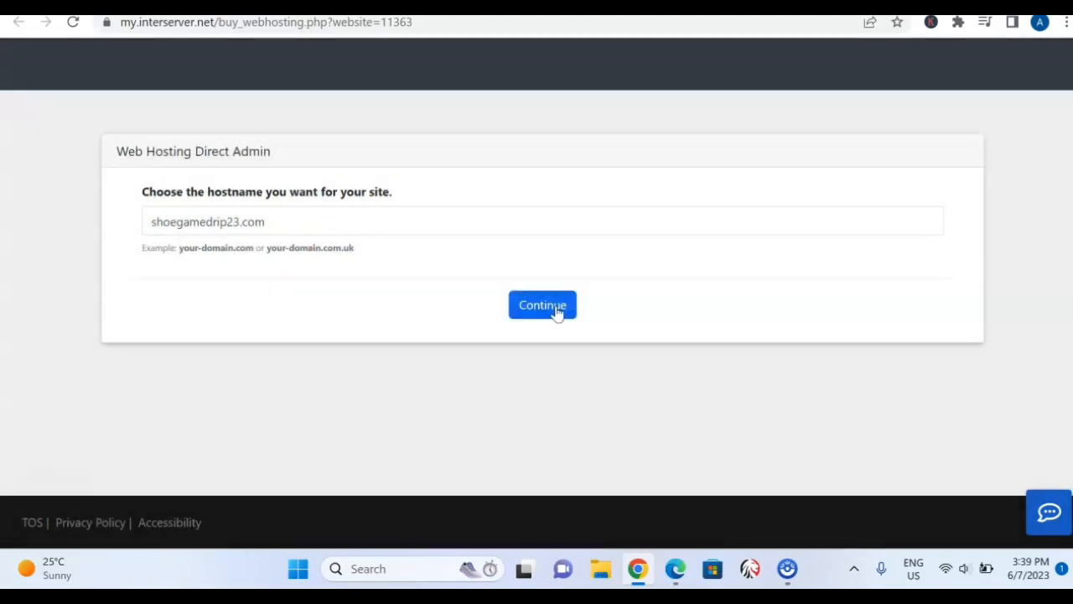
pyautogui.click(557, 308)
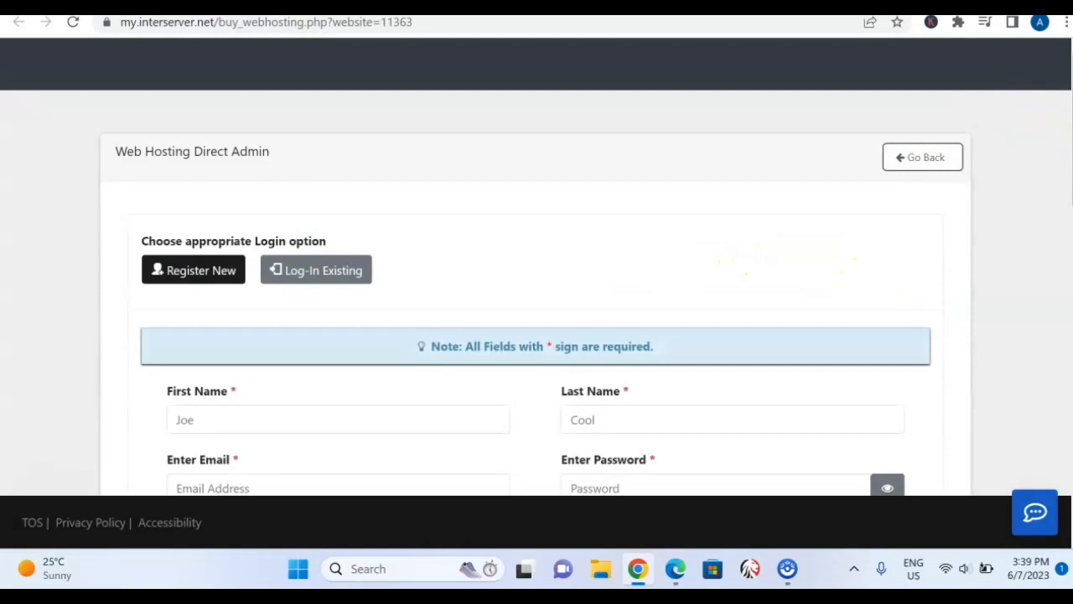
# Examine the shoegamedrip23.com order's domain registration price, total, billing interval, coupon and offer terms.
pyautogui.scroll(-5, 788, 260)
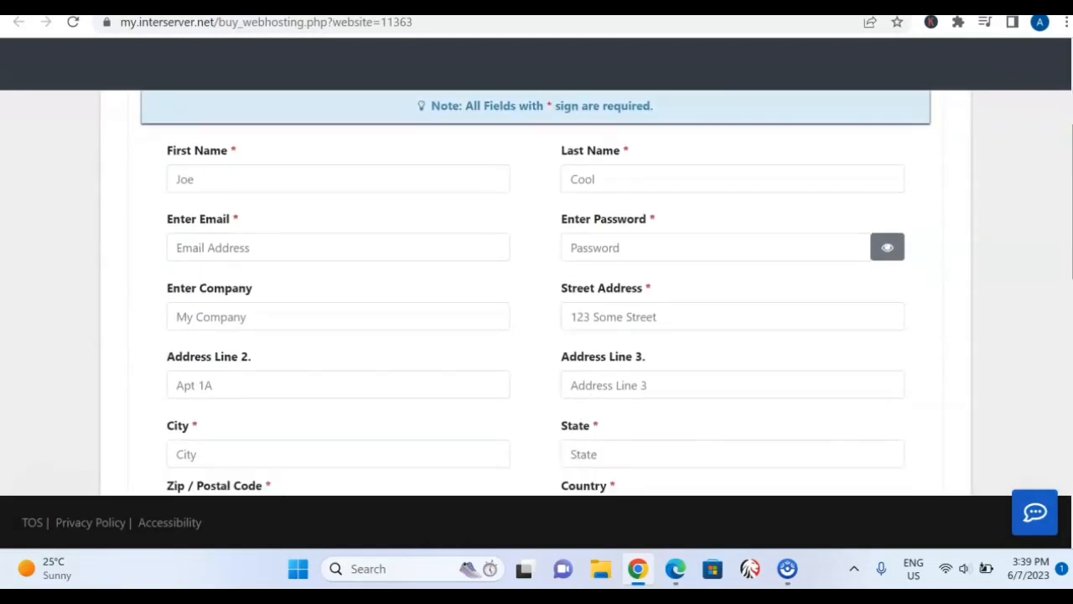
pyautogui.scroll(-3, 536, 293)
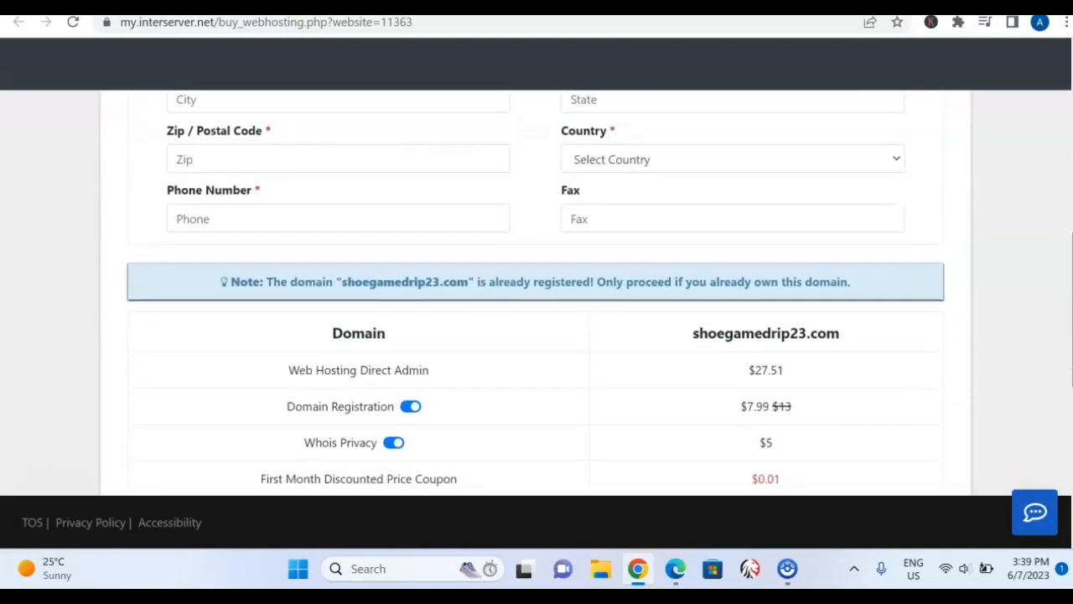
pyautogui.scroll(-4, 1067, 336)
pyautogui.scroll(3, 1067, 335)
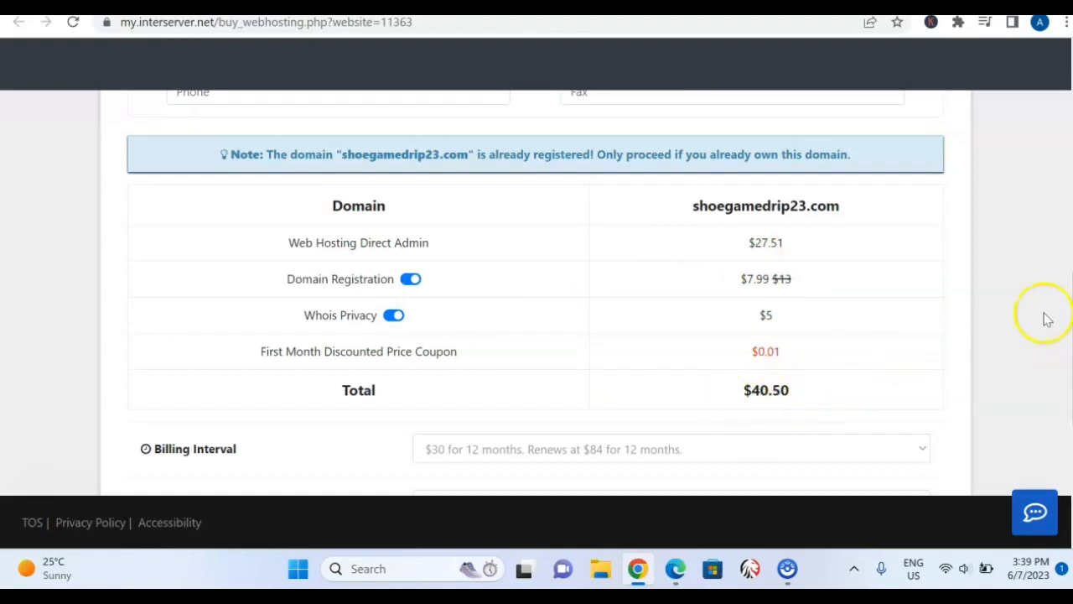
pyautogui.scroll(-1, 537, 293)
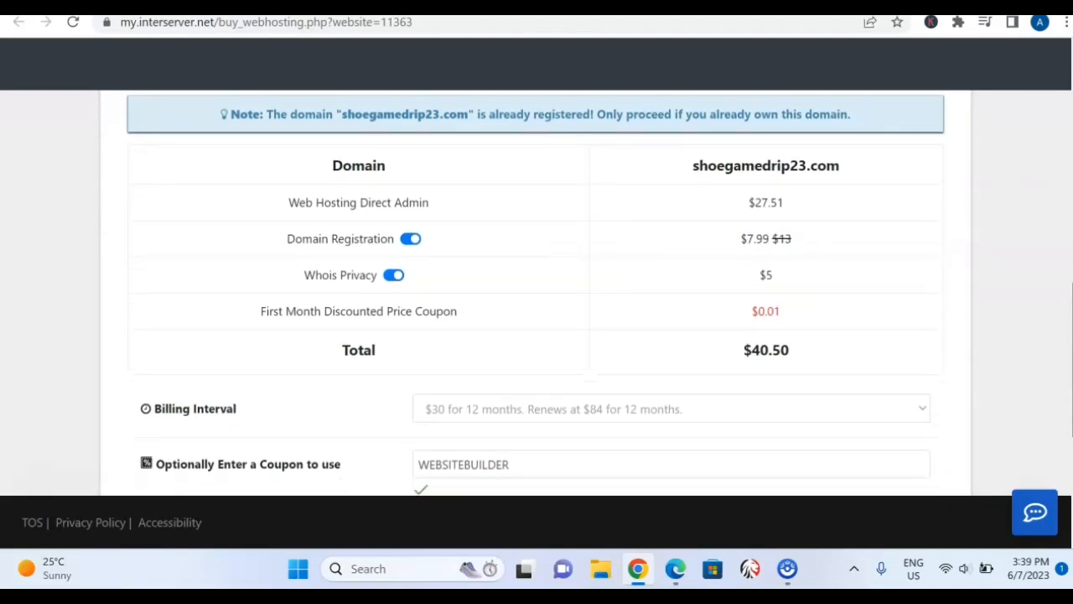
pyautogui.scroll(-2, 536, 293)
pyautogui.scroll(-5, 536, 294)
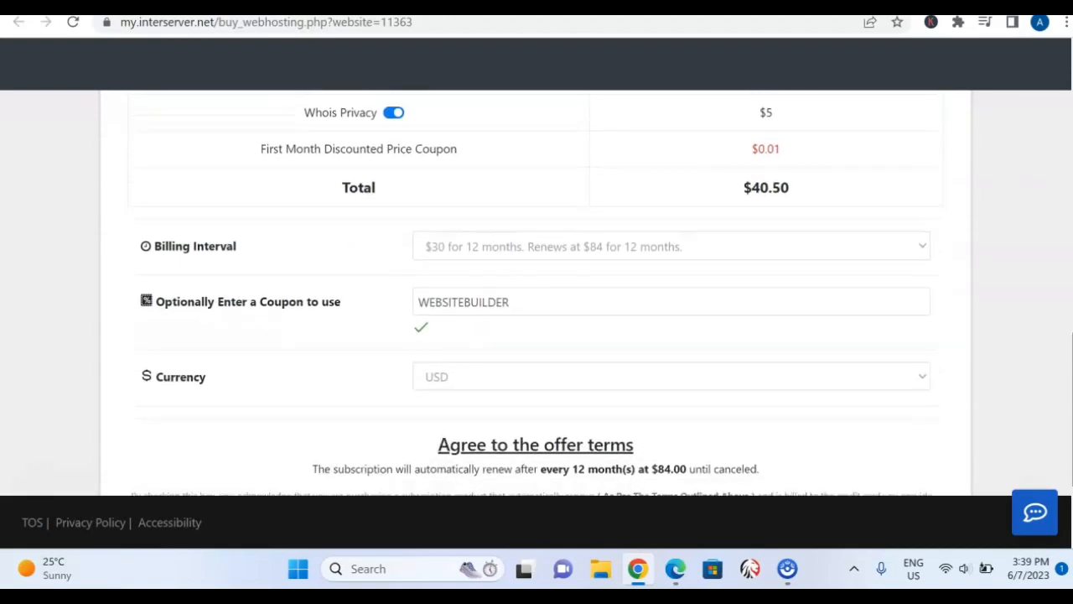
pyautogui.scroll(2, 532, 297)
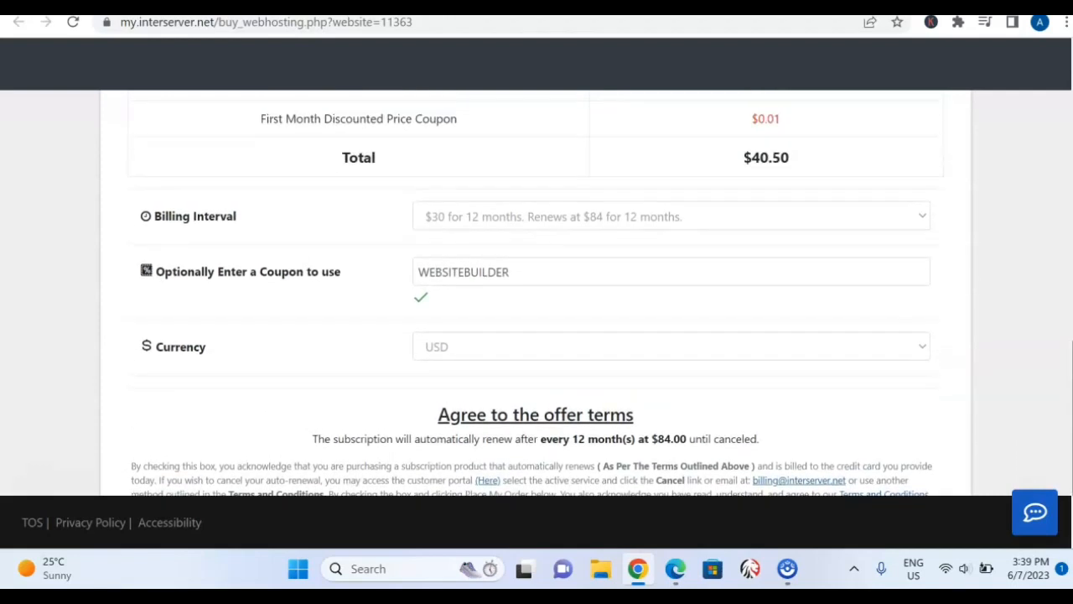
pyautogui.scroll(2, 533, 293)
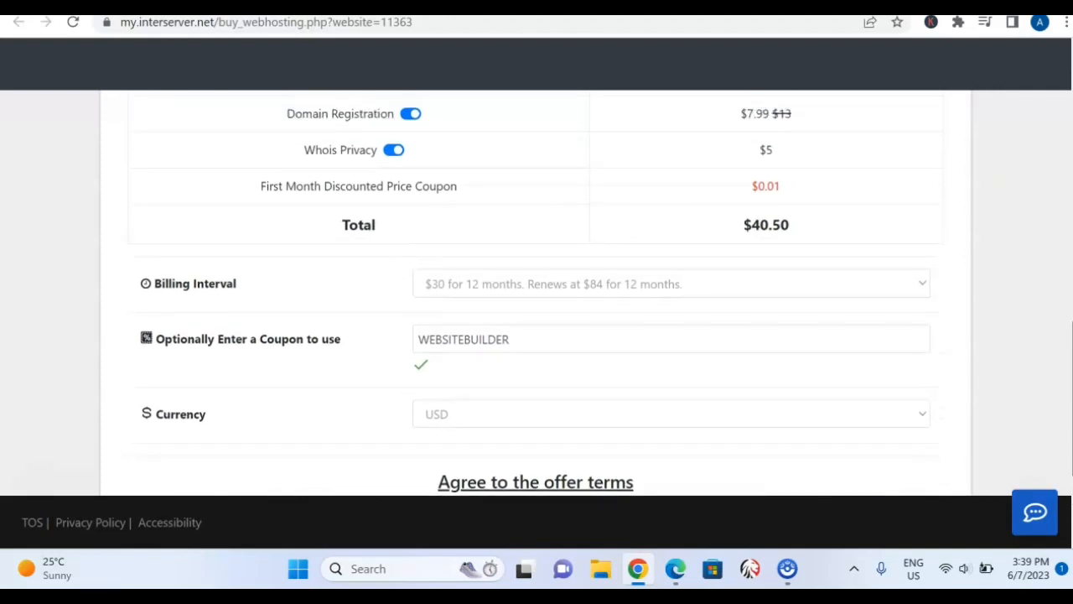
# Set the shoegamedrip23.com order's billing interval to $2.5 for 1 month, renewing at $7.
pyautogui.scroll(1, 537, 294)
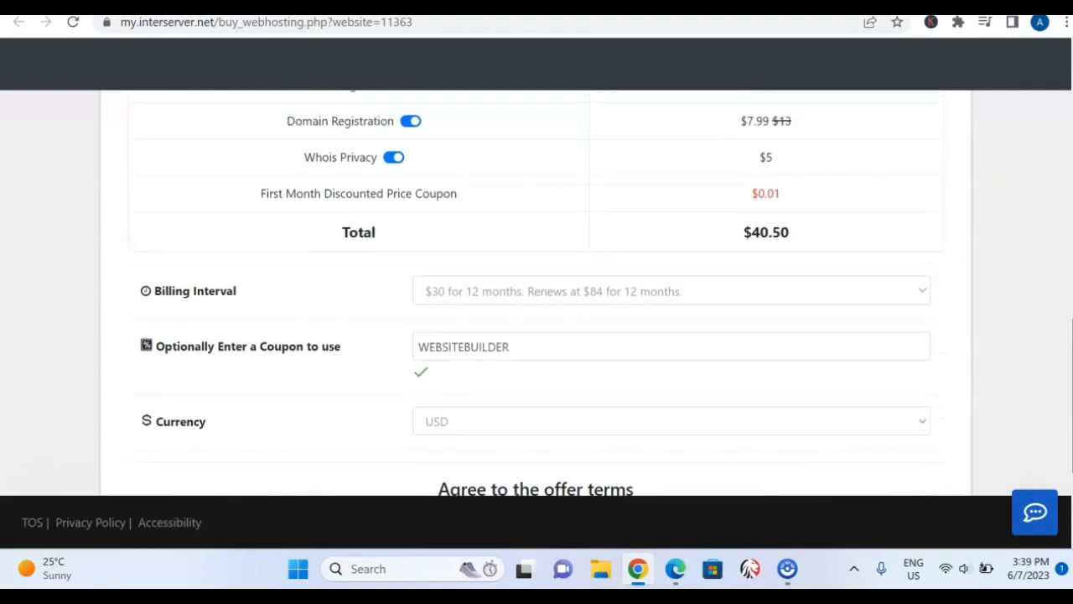
pyautogui.scroll(-1, 537, 294)
pyautogui.scroll(1, 536, 293)
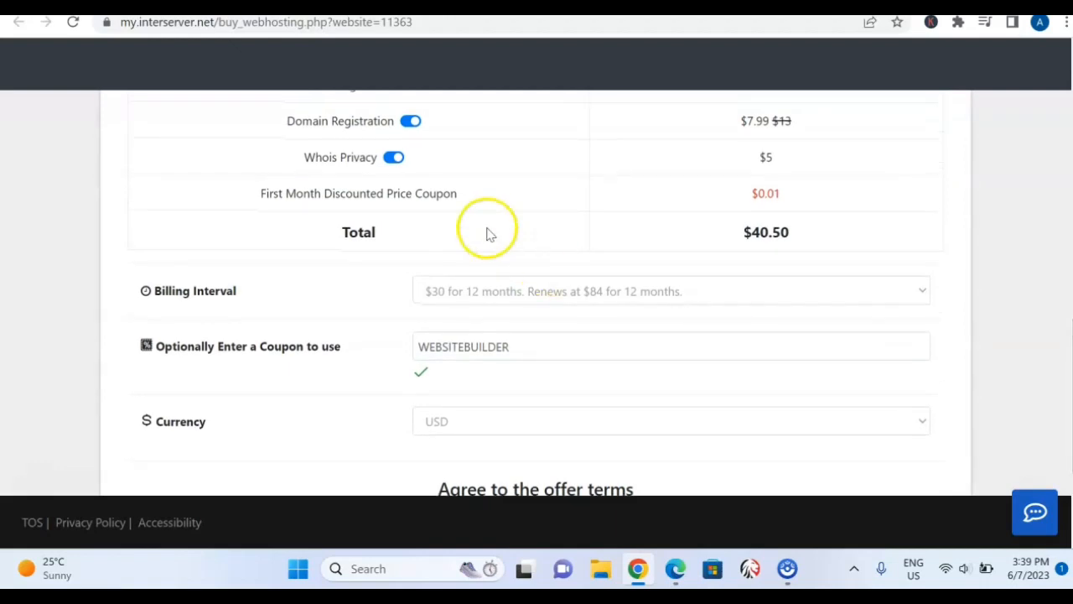
pyautogui.click(922, 292)
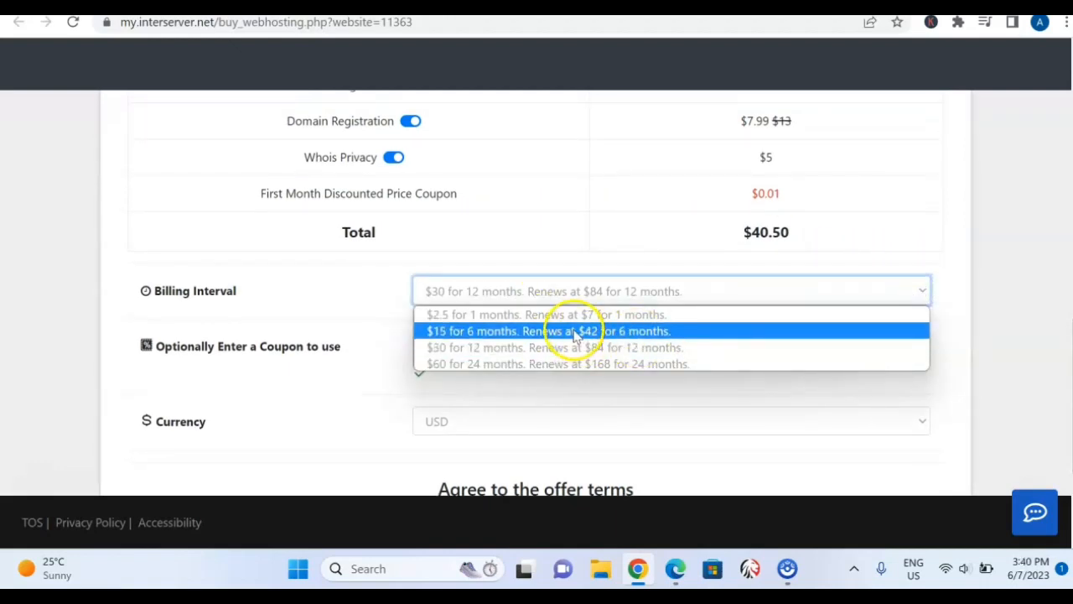
pyautogui.click(644, 315)
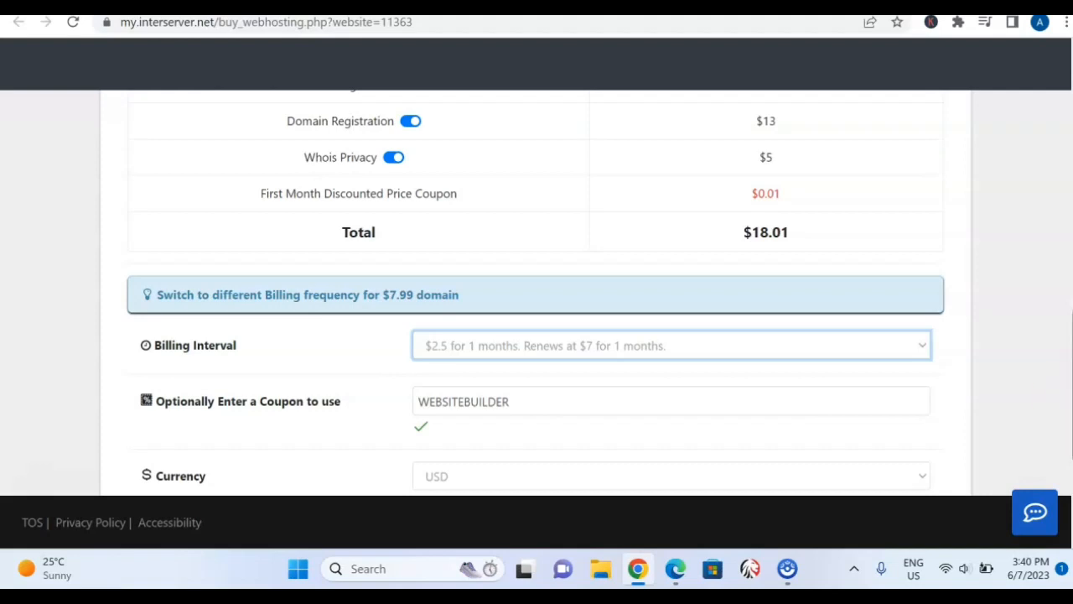
# Examine the shoegamedrip23.com price breakdown, highlighting the Web Hosting Direct Admin price.
pyautogui.moveTo(1072, 386)
pyautogui.mouseDown()
pyautogui.moveTo(1072, 155)
pyautogui.moveTo(1072, 375)
pyautogui.mouseUp()
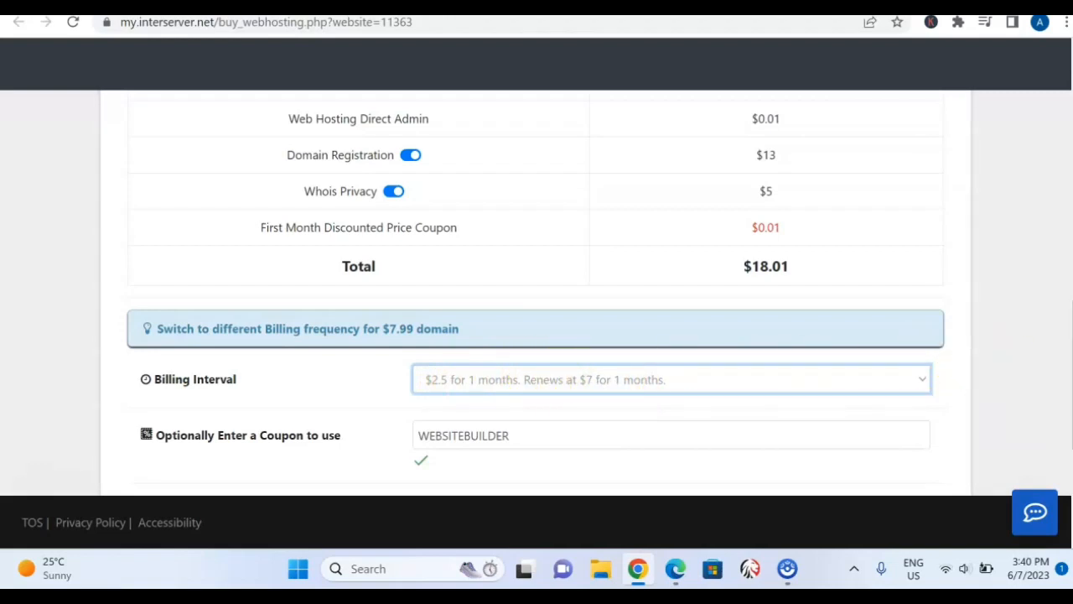
pyautogui.scroll(1, 536, 293)
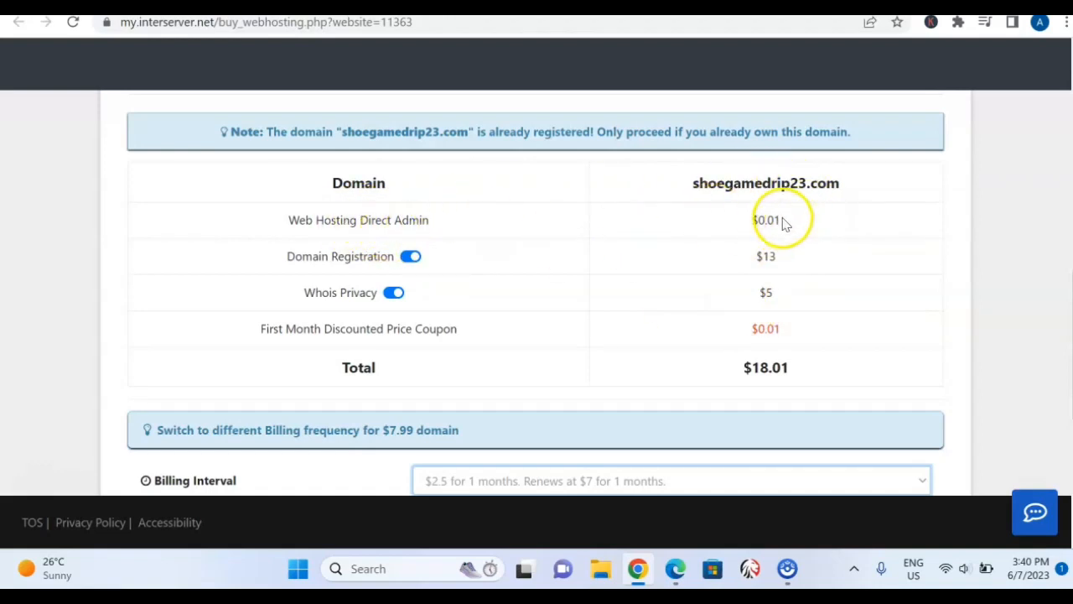
pyautogui.moveTo(783, 222); pyautogui.dragTo(757, 225)
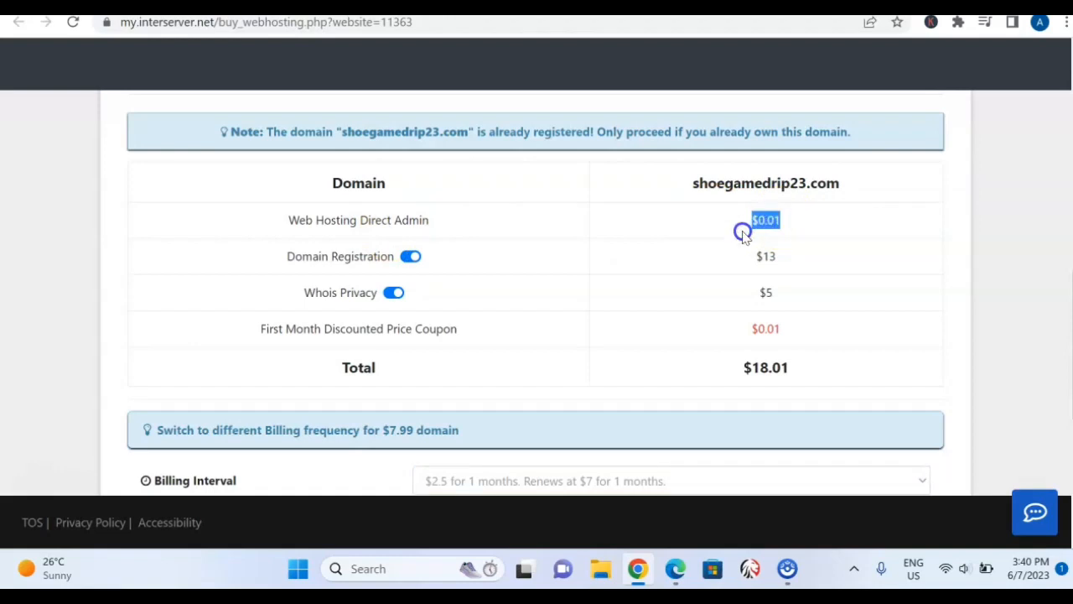
pyautogui.click(777, 225)
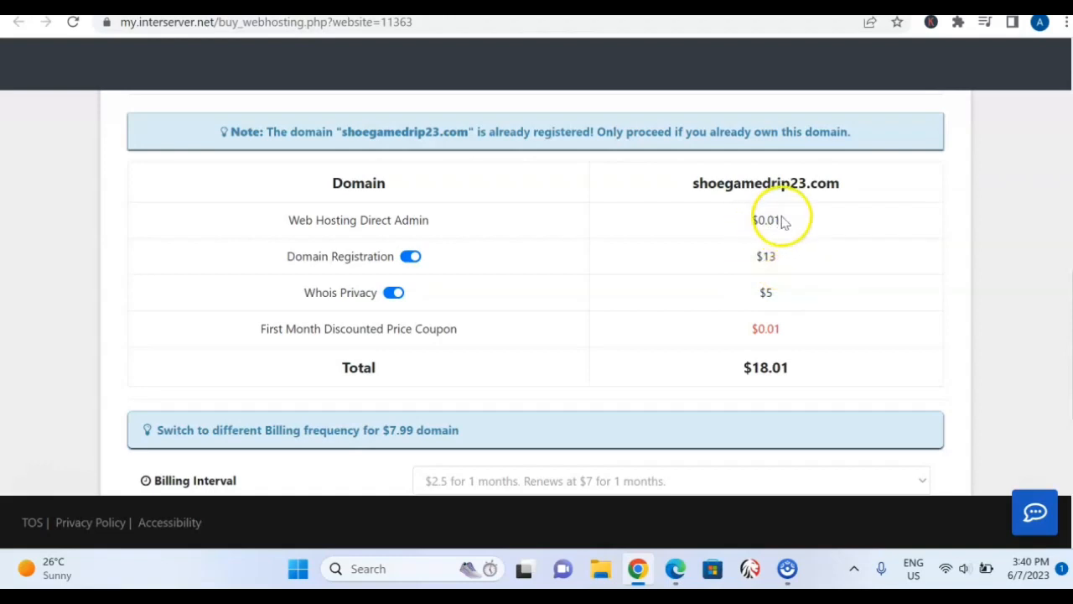
pyautogui.moveTo(779, 220); pyautogui.dragTo(756, 217)
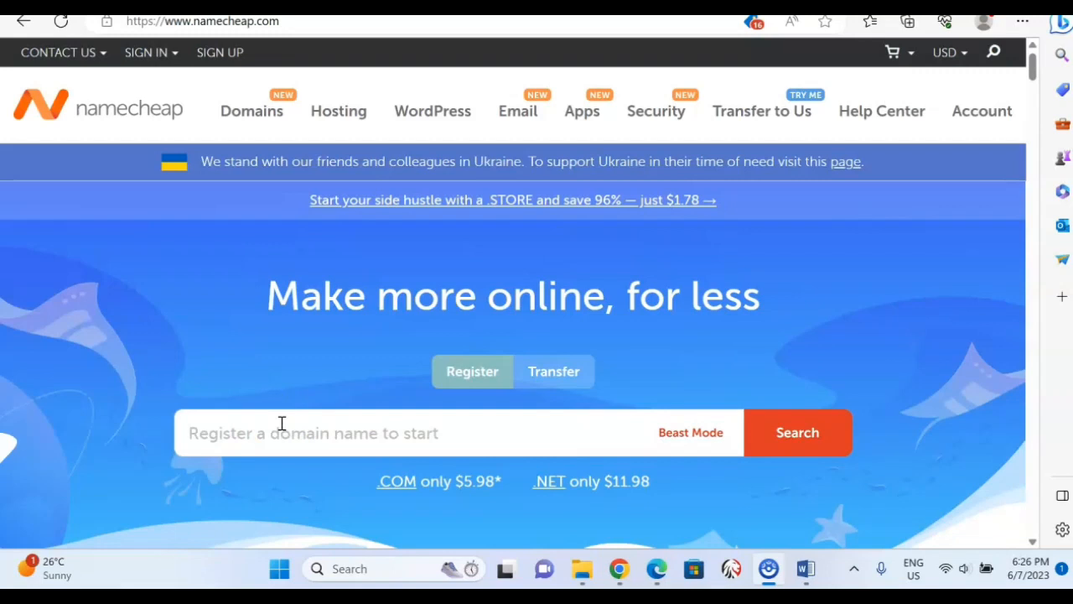
# Switch to the Namecheap site and search for the domain name shoegame2530.
pyautogui.click(281, 424)
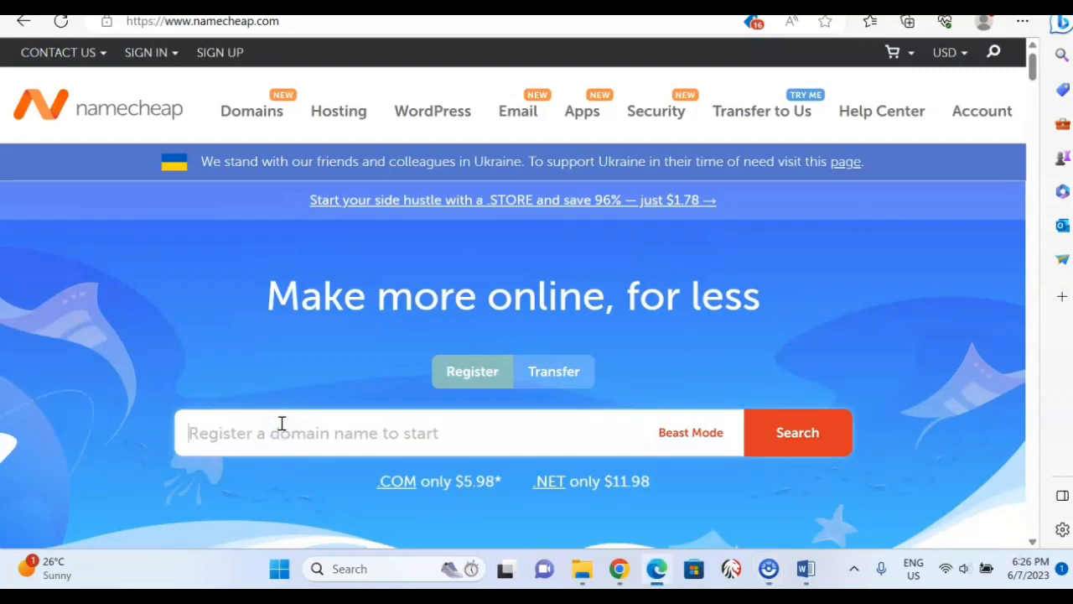
pyautogui.write('shoegame2530')
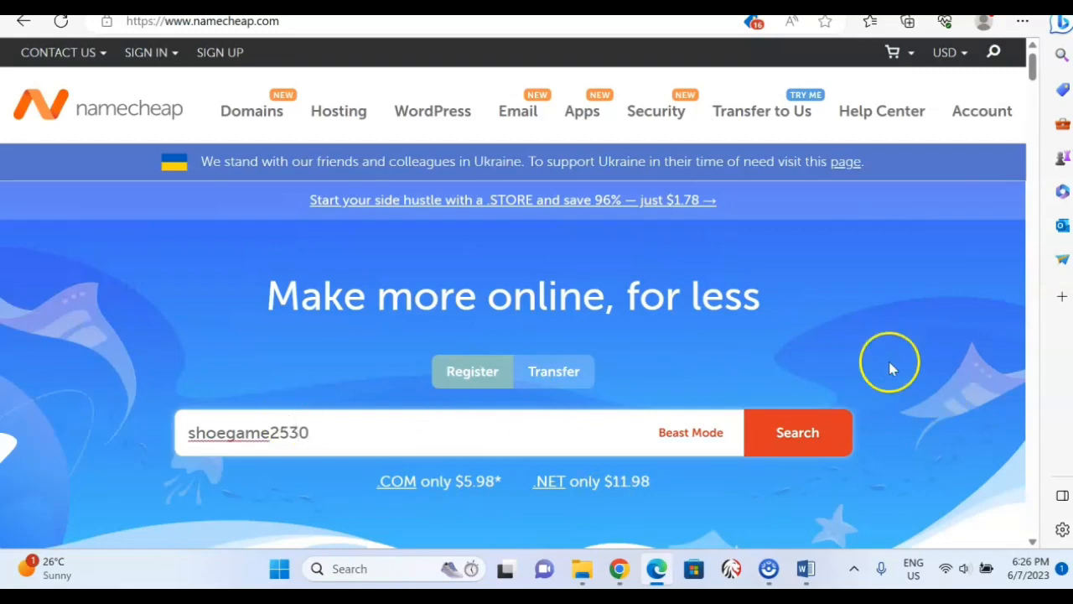
pyautogui.click(812, 434)
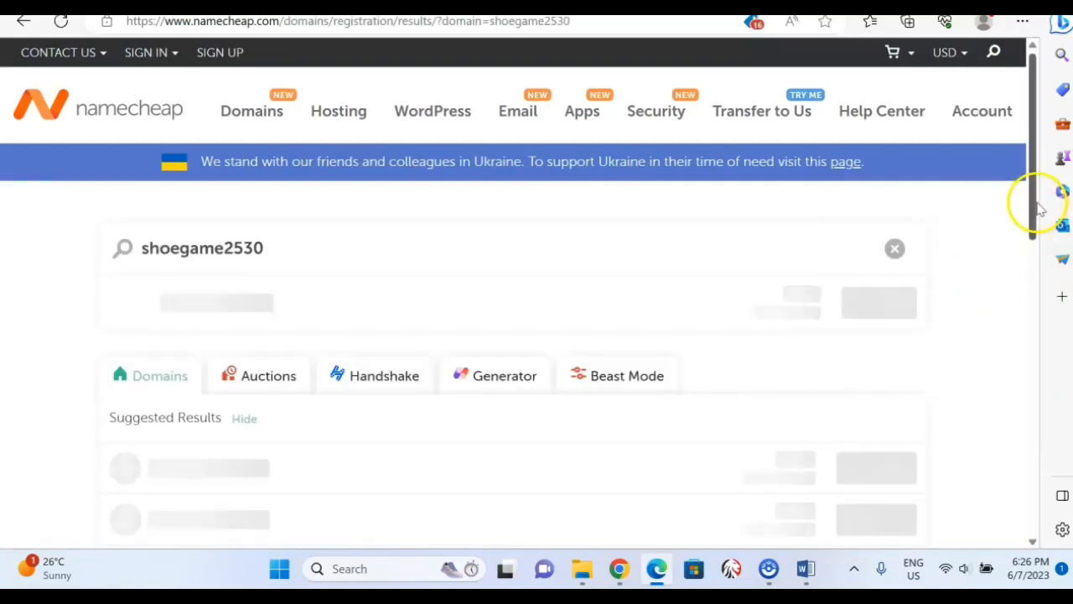
# Look through the available domain extensions and prices, and add shoegame2530.games to the cart.
pyautogui.scroll(-5, 1032, 182)
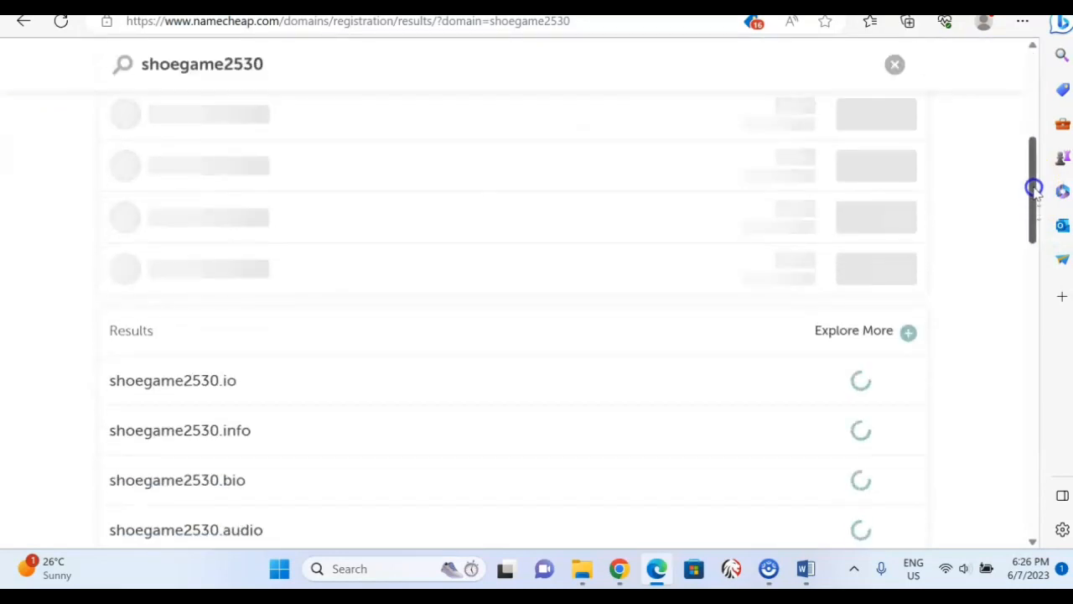
pyautogui.moveTo(1035, 171); pyautogui.dragTo(1023, 122)
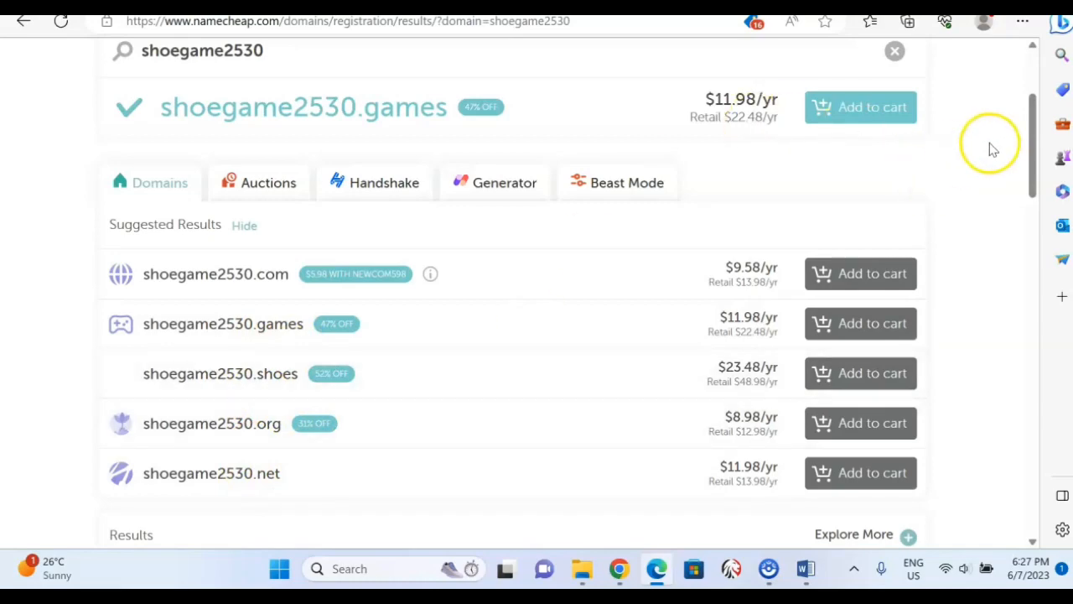
pyautogui.moveTo(1032, 158); pyautogui.dragTo(1066, 245)
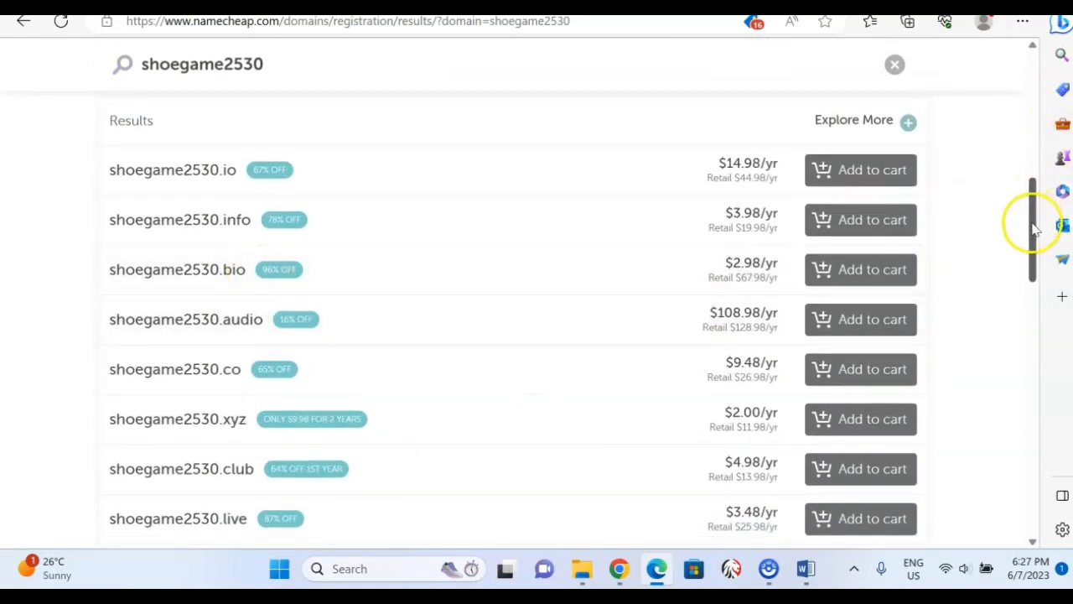
pyautogui.moveTo(1034, 223); pyautogui.dragTo(1032, 133)
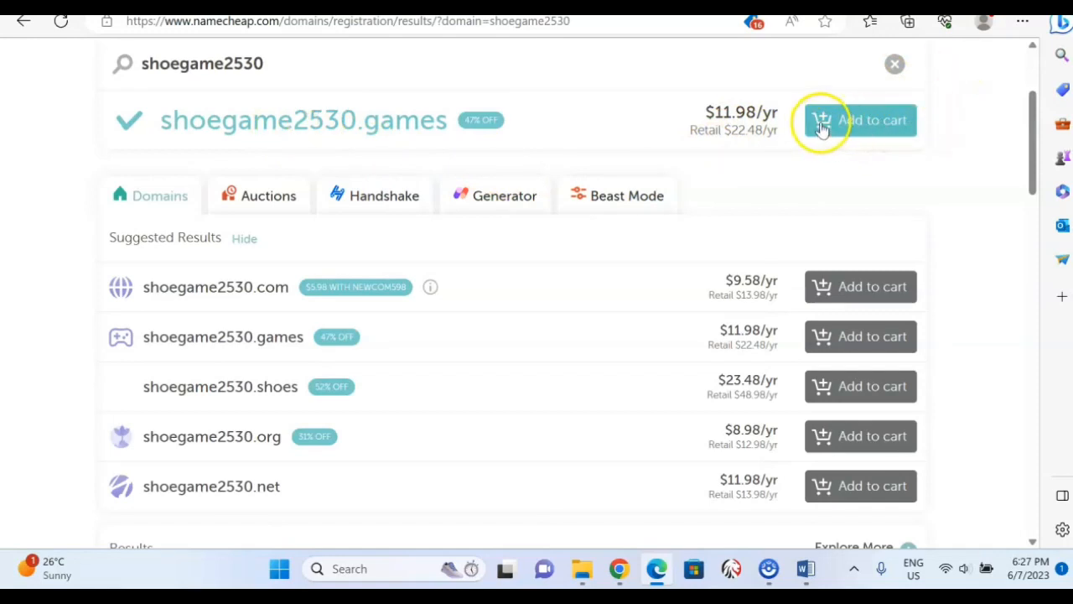
pyautogui.click(870, 125)
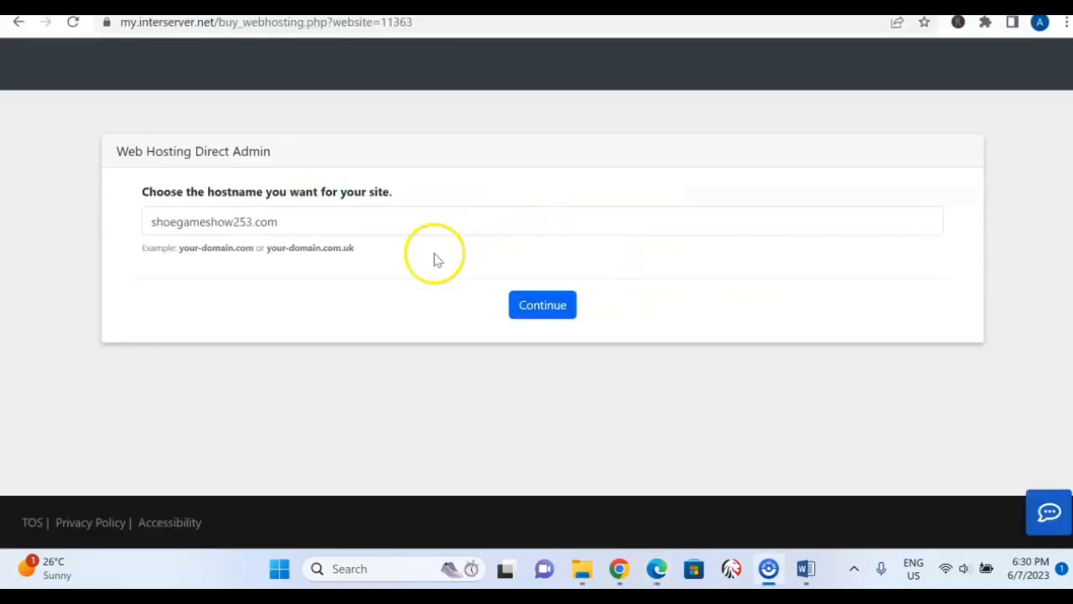
# Back in the InterServer order form, submit shoegameshow253.com as the hostname and review the registration fields and price breakdown.
pyautogui.click(321, 222)
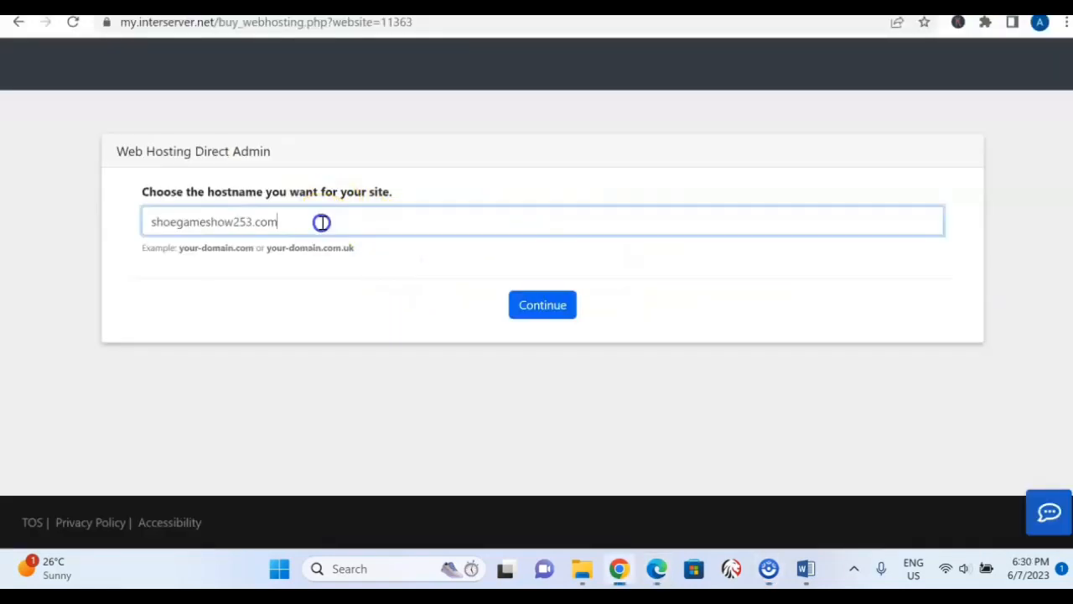
pyautogui.click(543, 306)
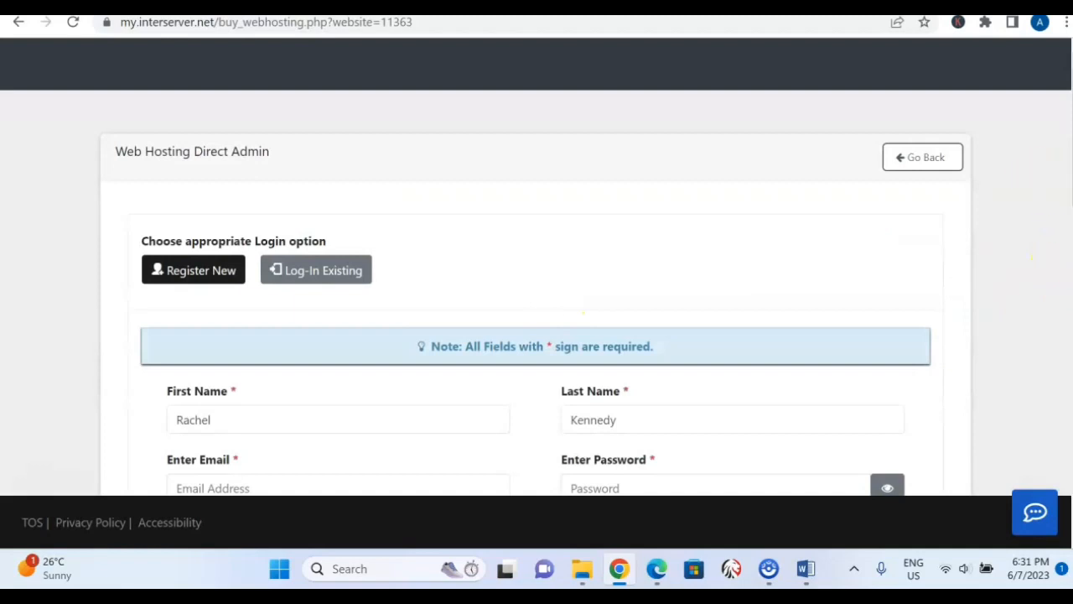
pyautogui.scroll(-4, 537, 293)
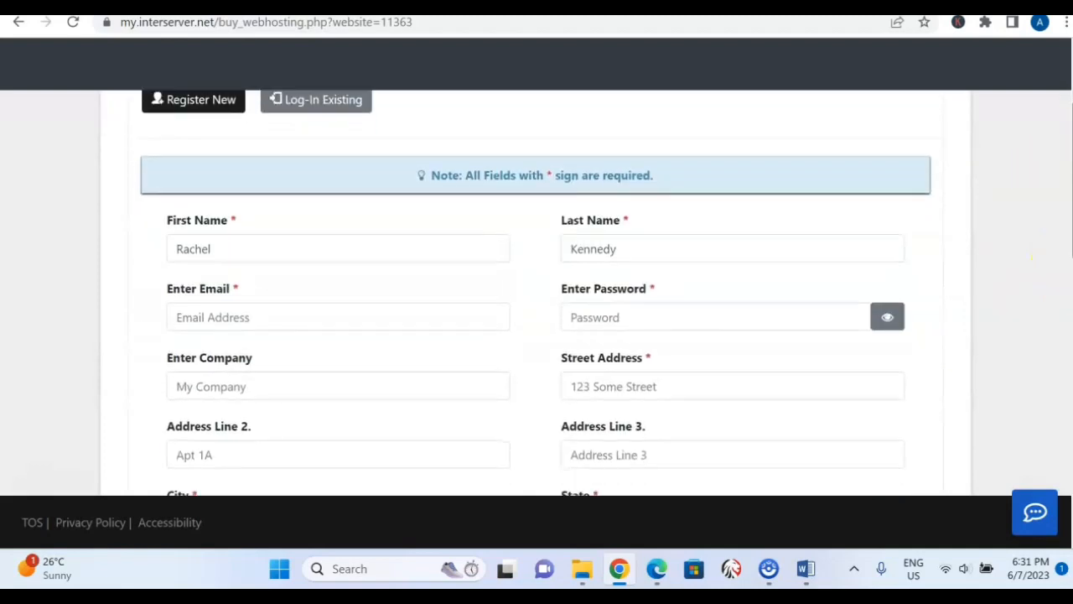
pyautogui.scroll(-2, 537, 293)
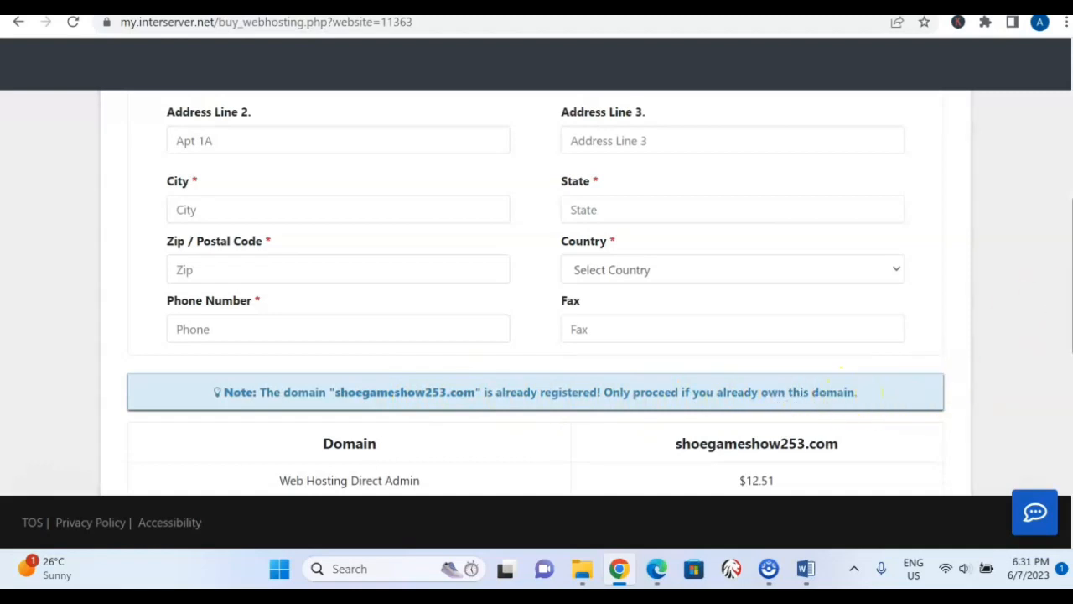
pyautogui.scroll(-4, 536, 293)
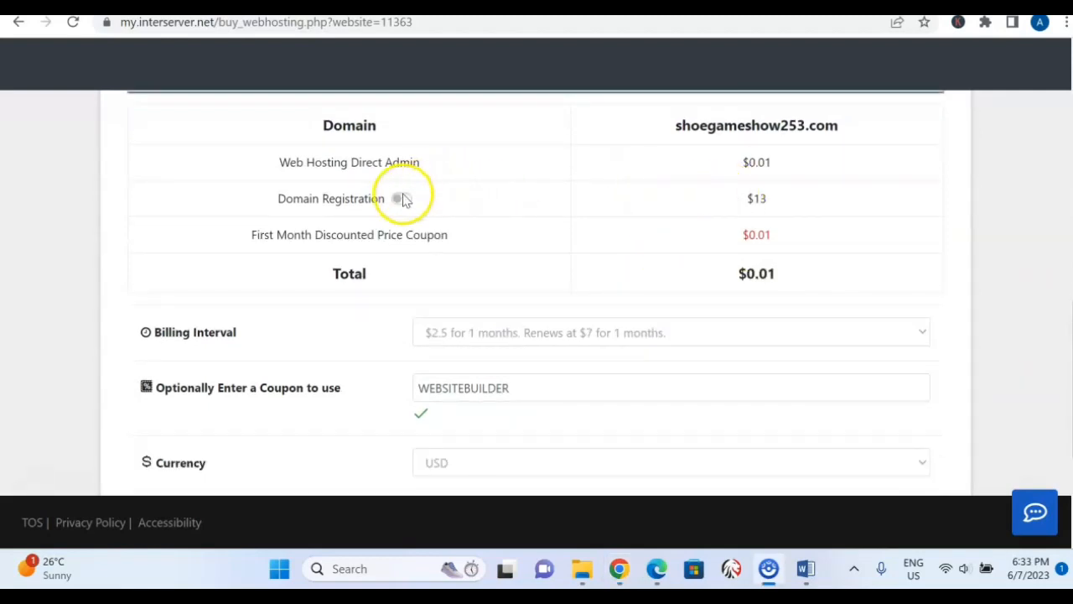
# Include Domain Registration in the shoegameshow253.com order, and remove it again.
pyautogui.click(400, 199)
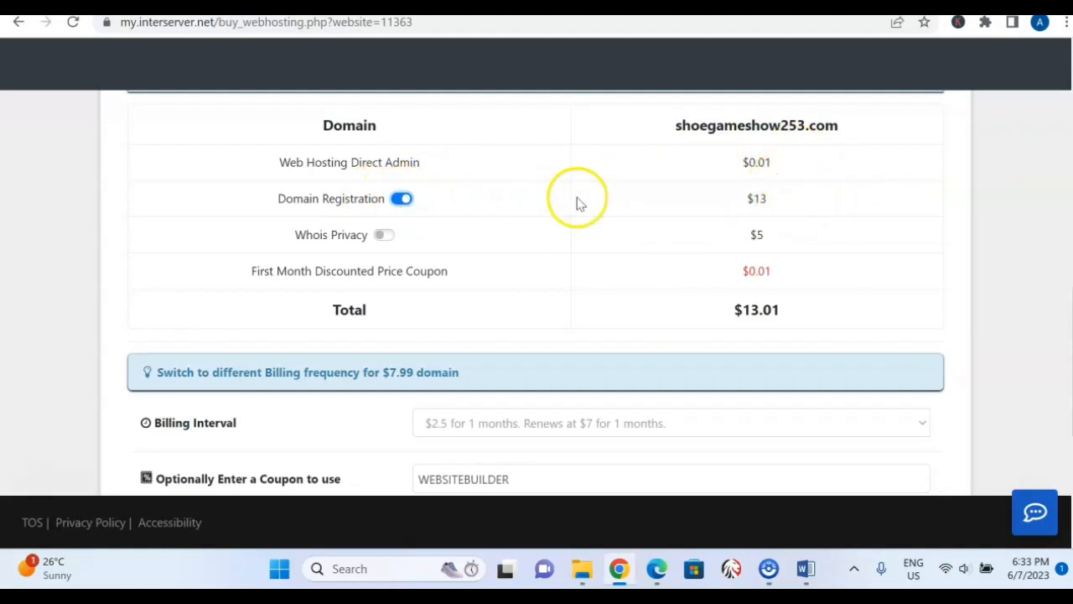
pyautogui.click(400, 198)
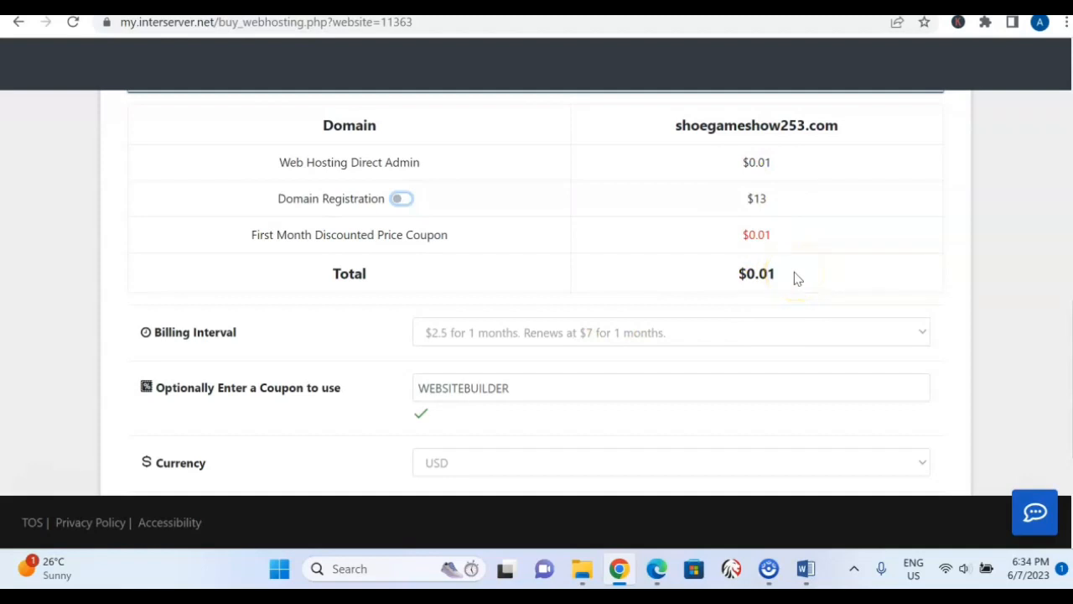
# Set the billing interval to $15 for 6 months and exclude Domain Registration from the shoegameshow253.com order.
pyautogui.click(914, 332)
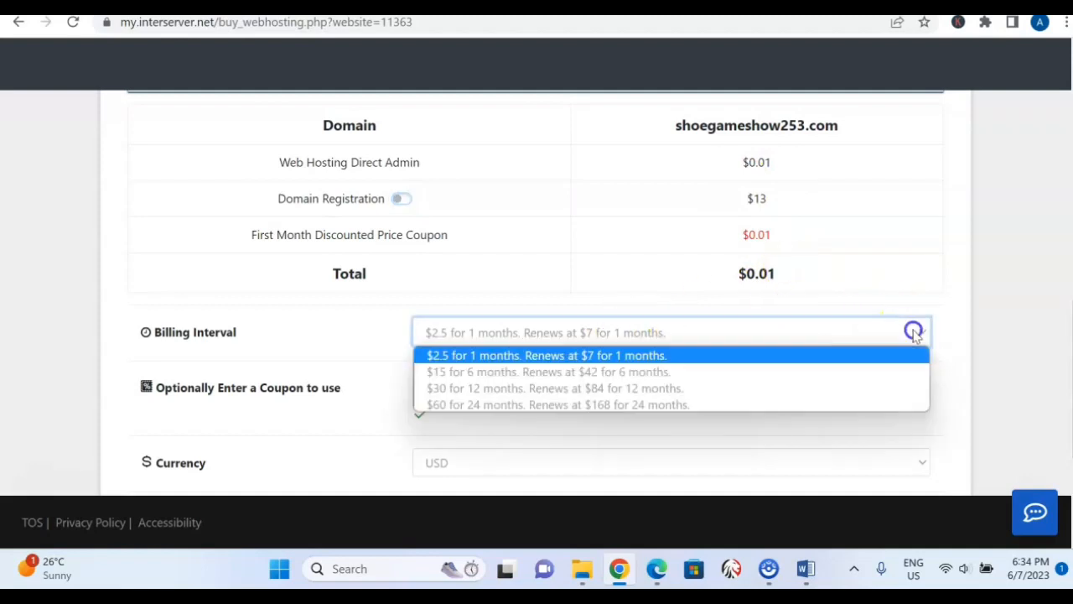
pyautogui.click(624, 379)
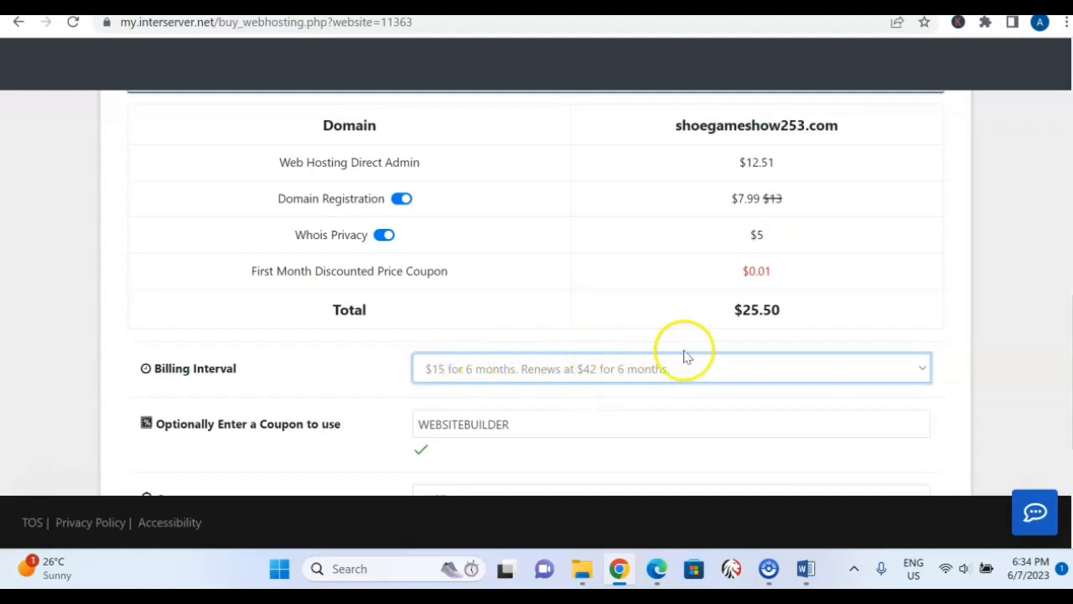
pyautogui.click(402, 199)
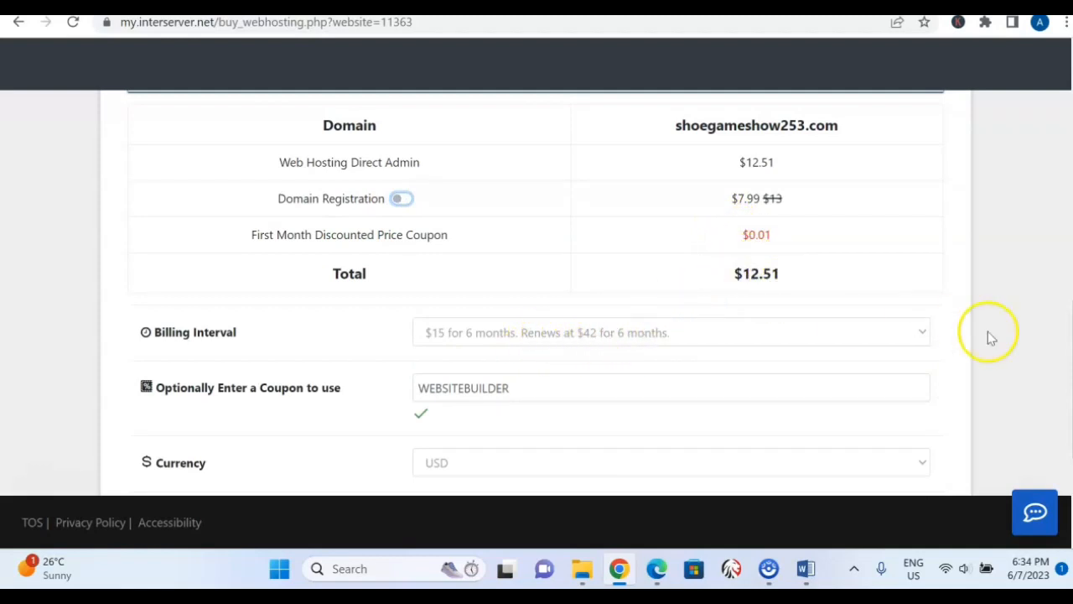
pyautogui.click(926, 335)
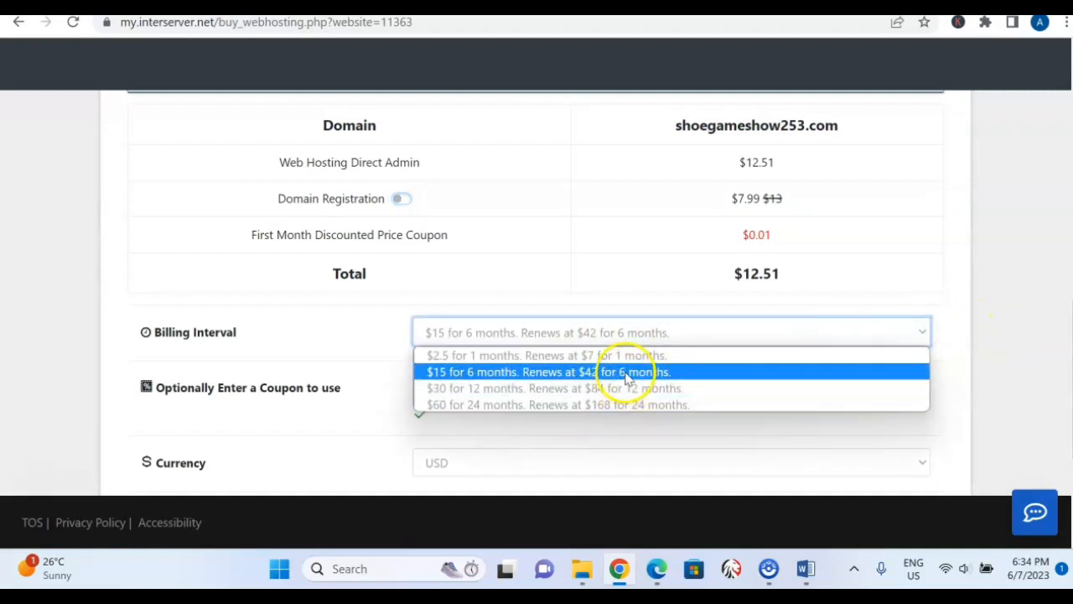
pyautogui.click(842, 284)
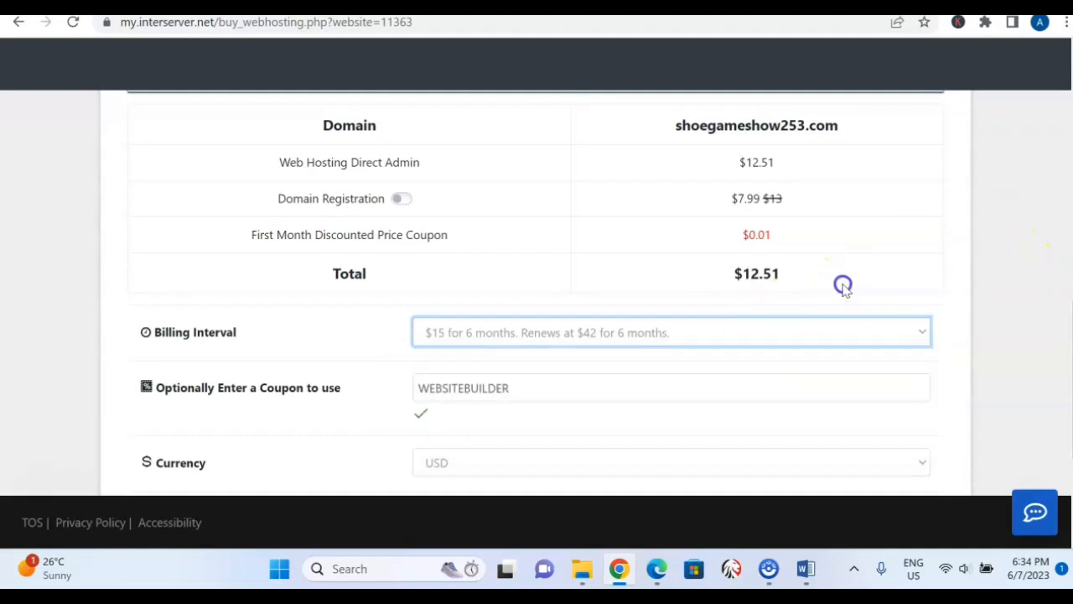
# Review the order's coupon, currency and offer terms, and the customer registration fields.
pyautogui.scroll(-3, 536, 293)
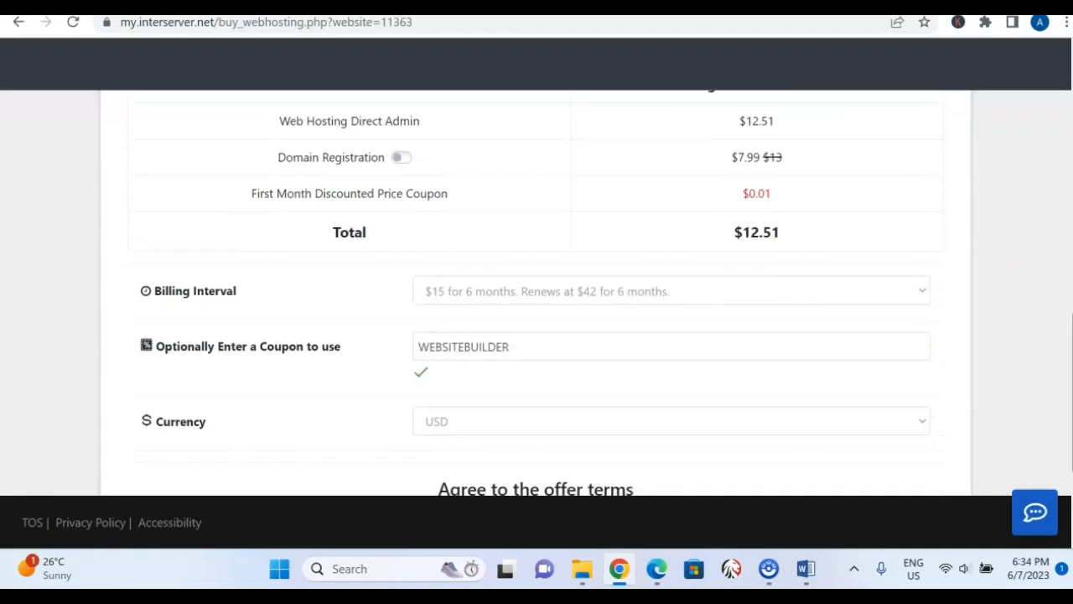
pyautogui.scroll(-1, 537, 293)
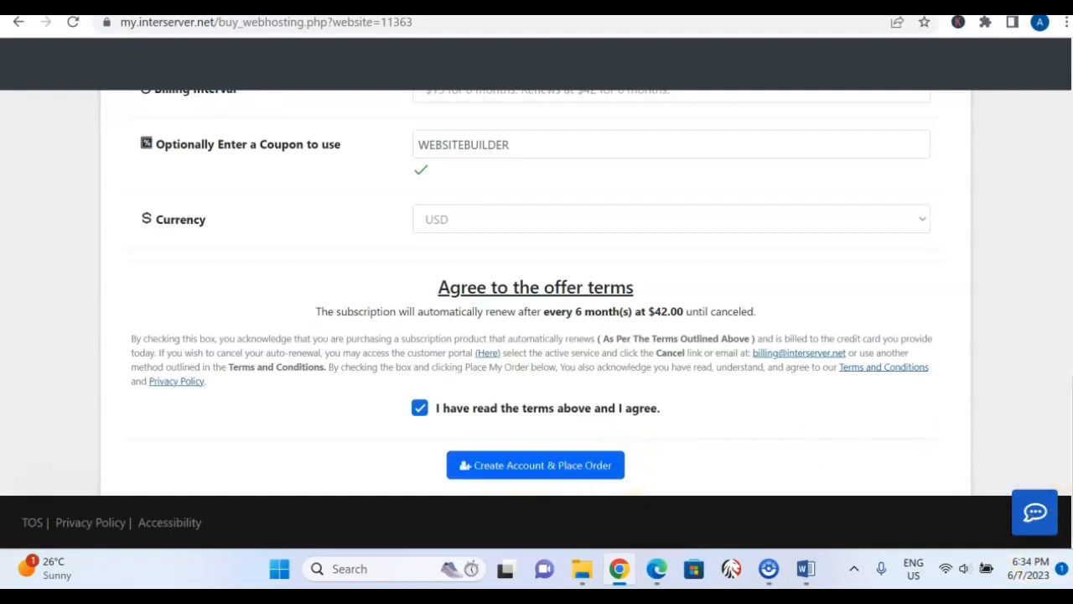
pyautogui.scroll(10, 537, 293)
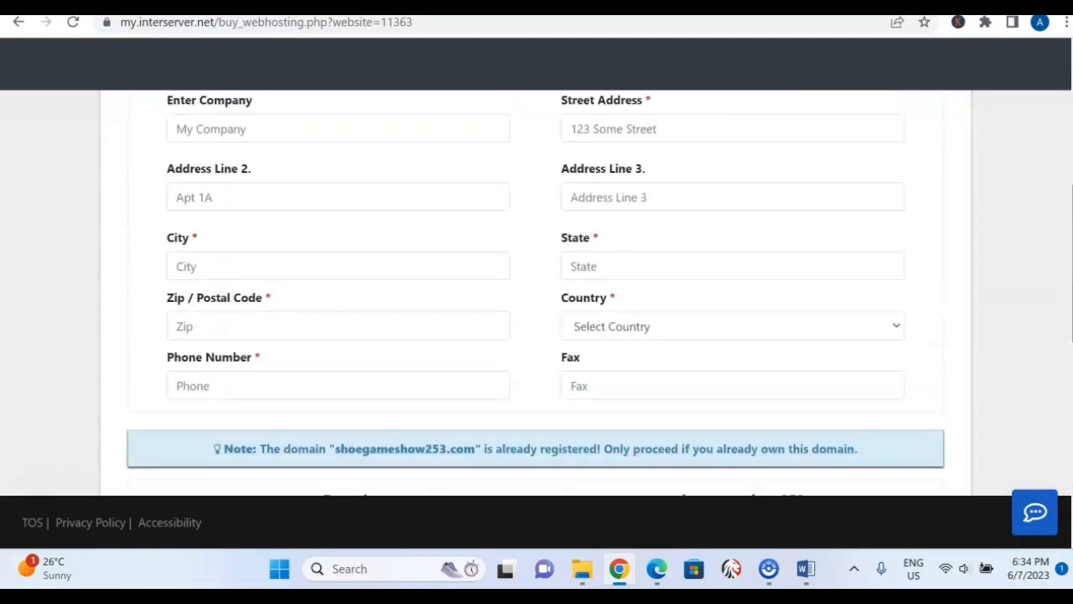
pyautogui.scroll(5, 537, 294)
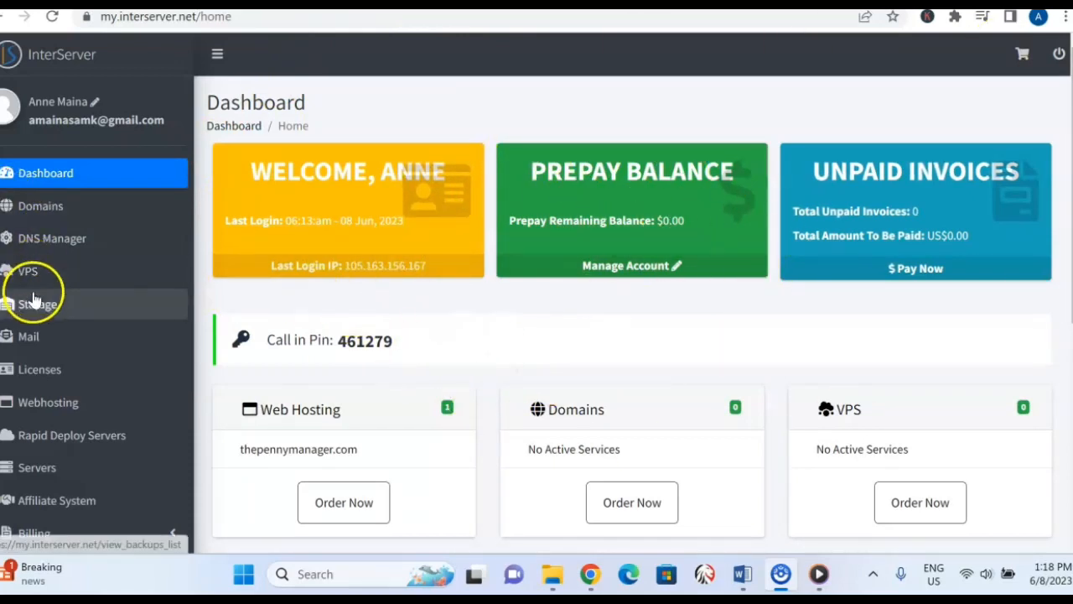
# Open the account's list of active web hosting packages from the InterServer dashboard.
pyautogui.click(48, 403)
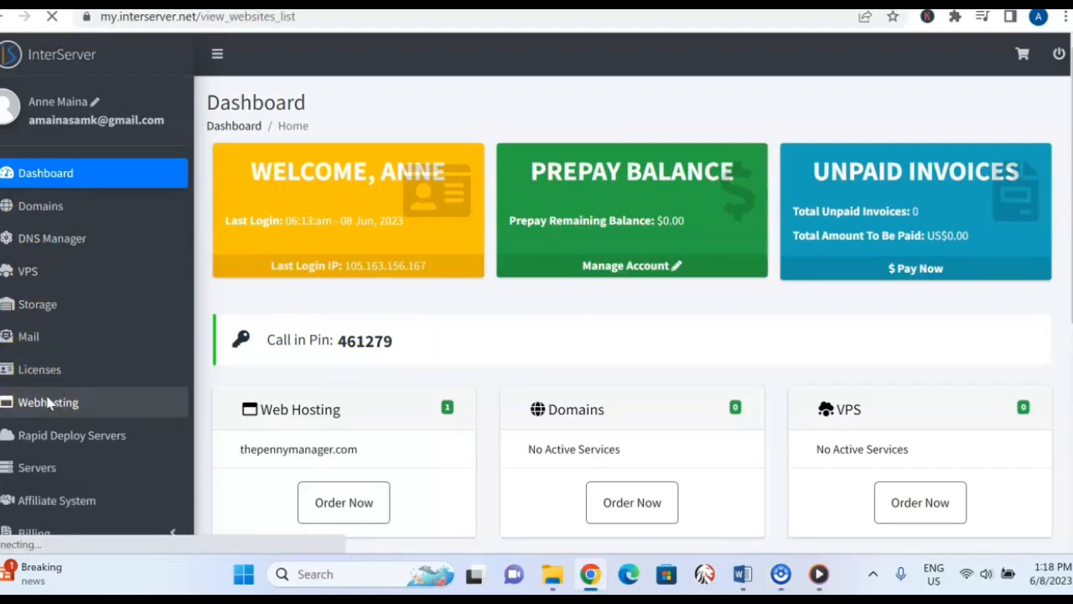
pyautogui.scroll(-1, 312, 377)
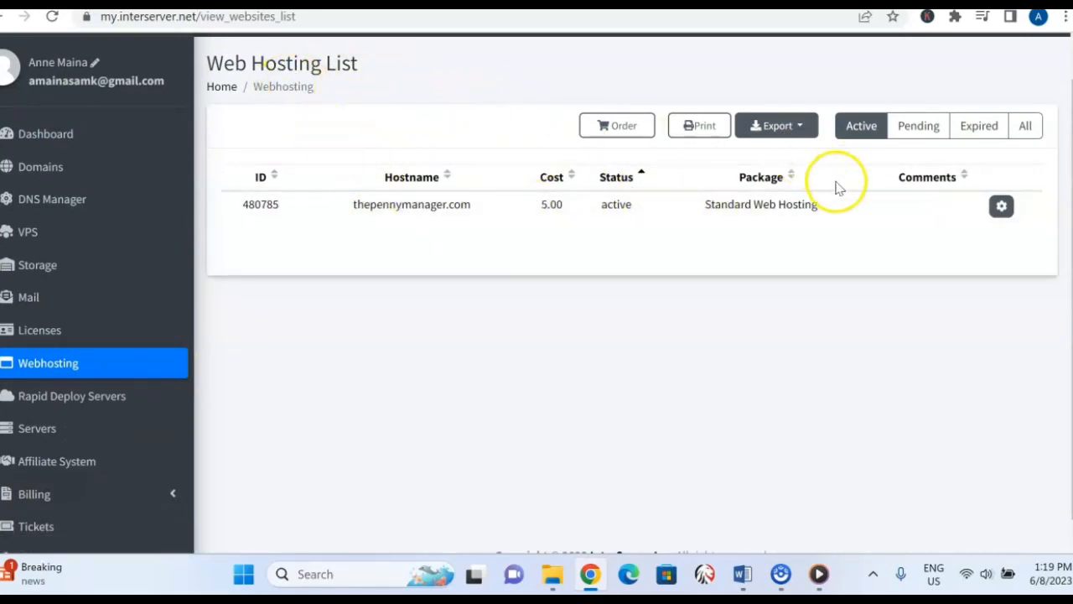
# Open the thepennymanager.com hosting package details and review its login, default nameserver and external link sections.
pyautogui.click(1002, 208)
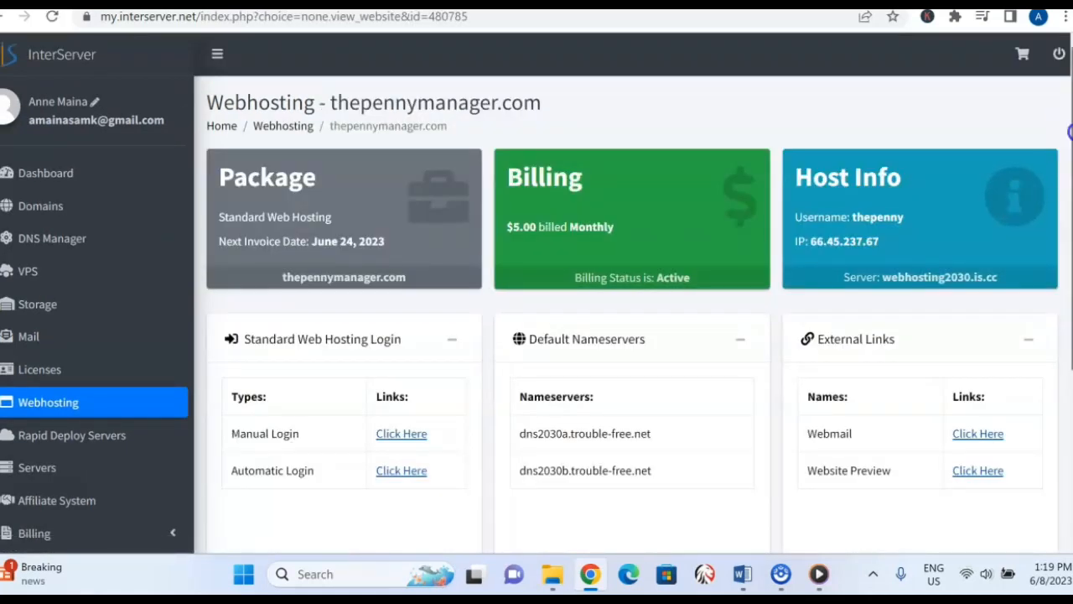
pyautogui.scroll(-2, 1065, 130)
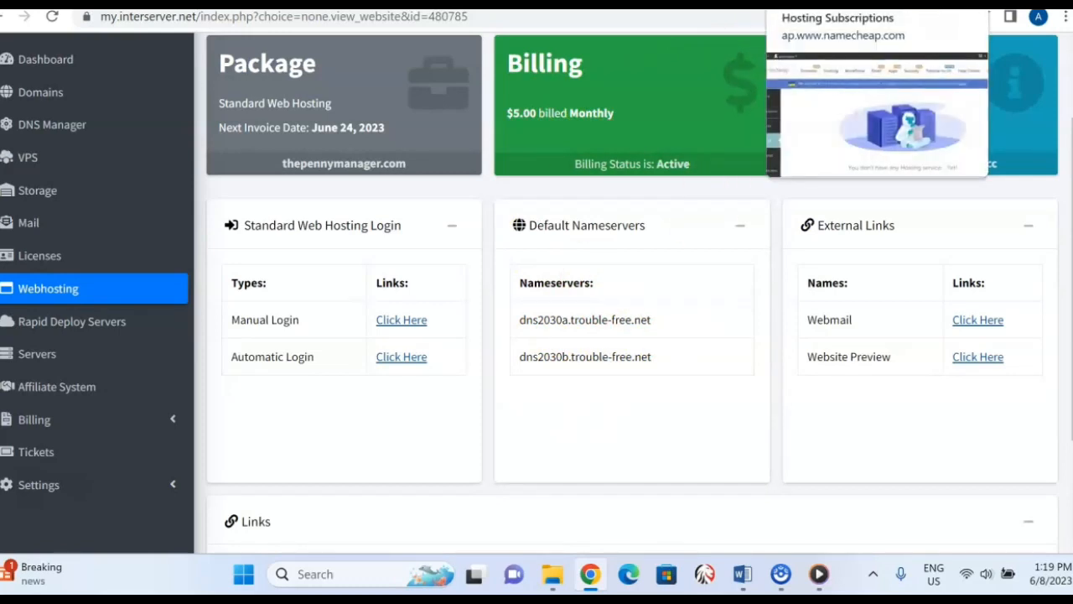
# Switch to Namecheap and open the management page of bmbmediaservices.com from the account's domain list.
pyautogui.click(826, 4)
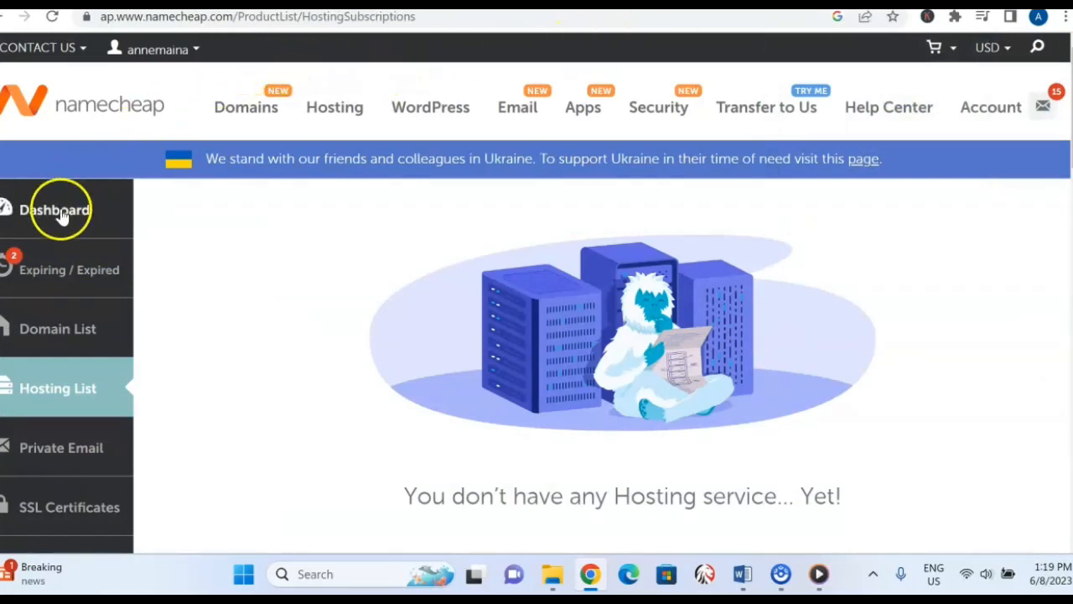
pyautogui.click(59, 333)
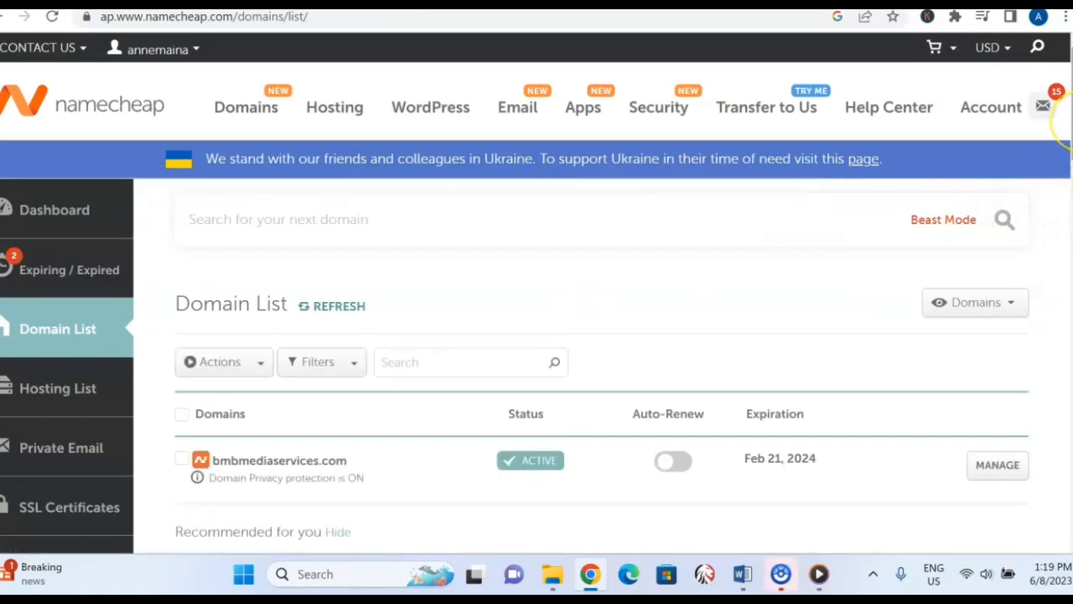
pyautogui.scroll(-2, 537, 293)
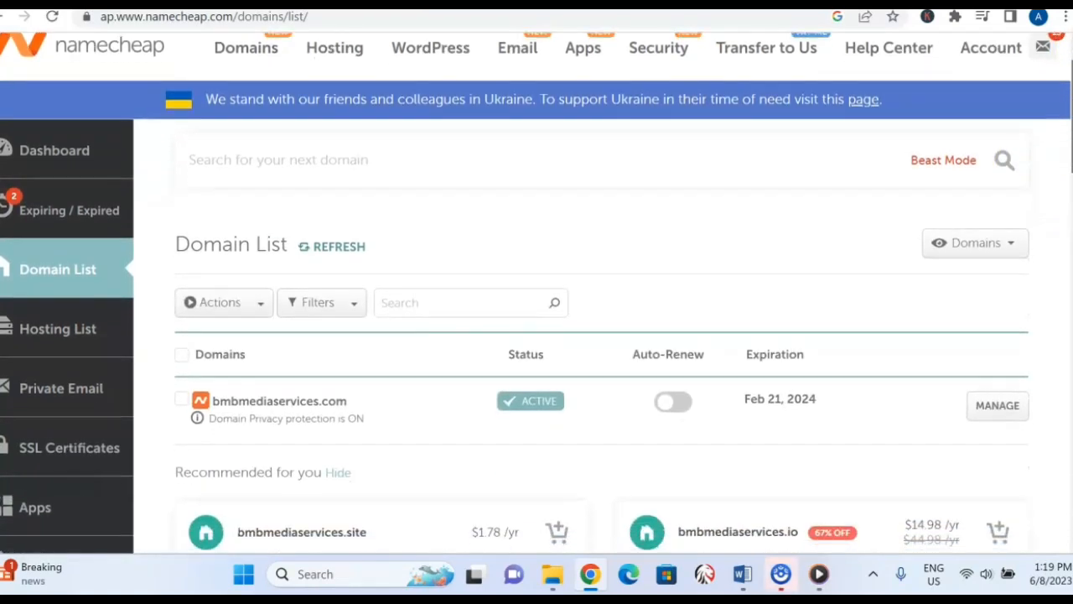
pyautogui.scroll(-1, 537, 306)
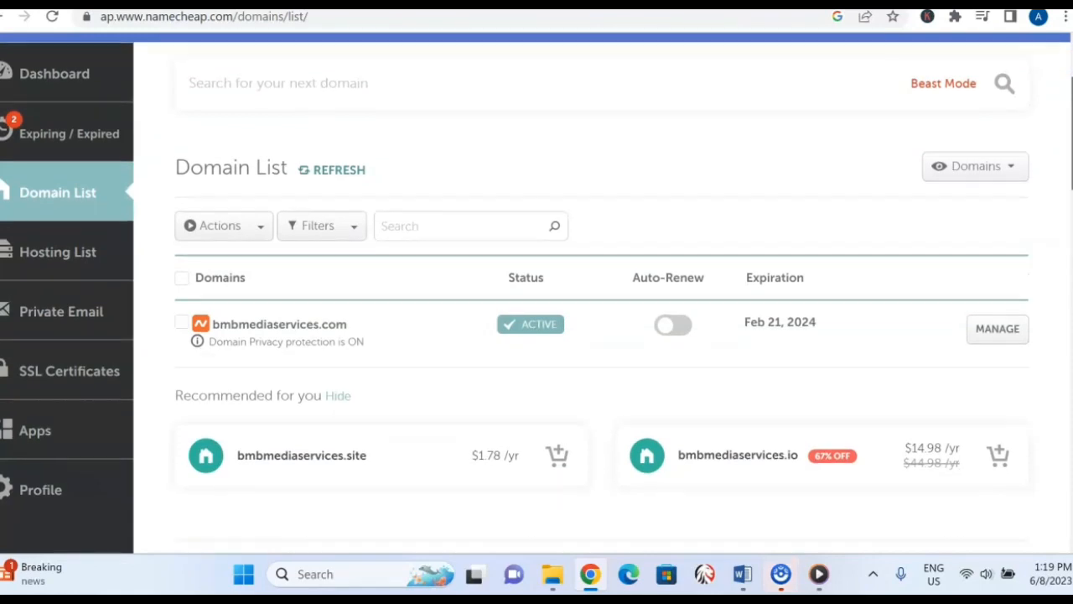
pyautogui.scroll(-1, 537, 336)
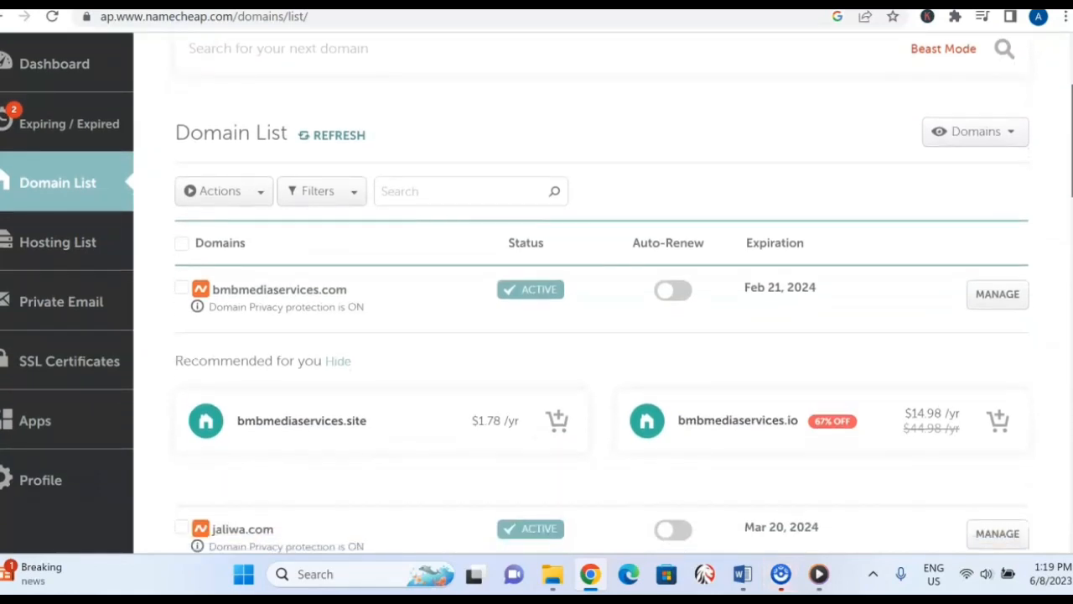
pyautogui.scroll(-1, 536, 335)
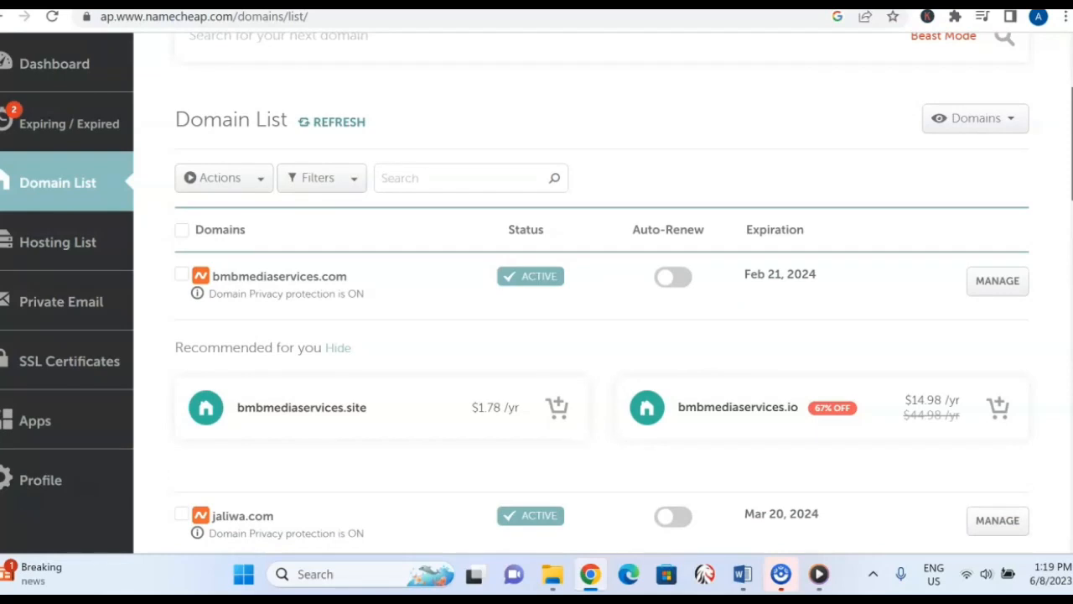
pyautogui.scroll(-1, 536, 336)
pyautogui.scroll(-1, 602, 294)
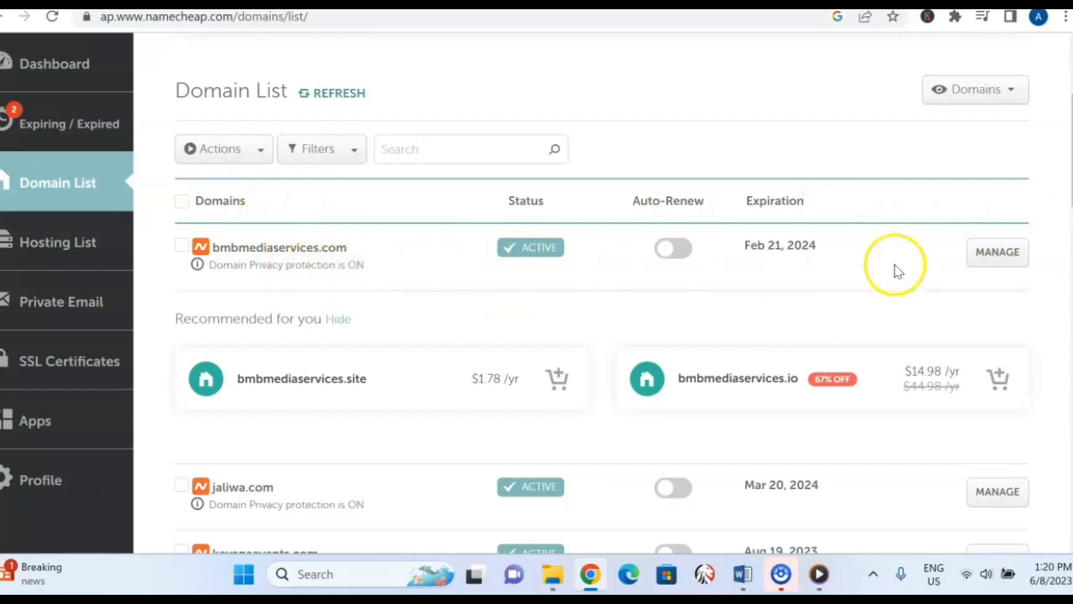
pyautogui.click(998, 253)
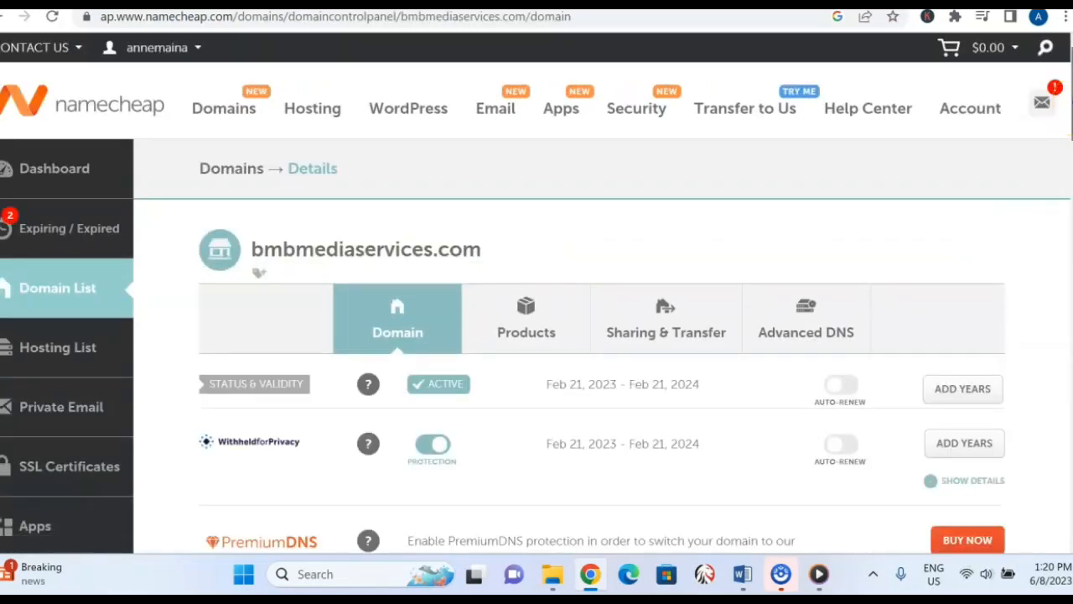
# Set the nameserver type of bmbmediaservices.com to Custom DNS.
pyautogui.scroll(-4, 587, 335)
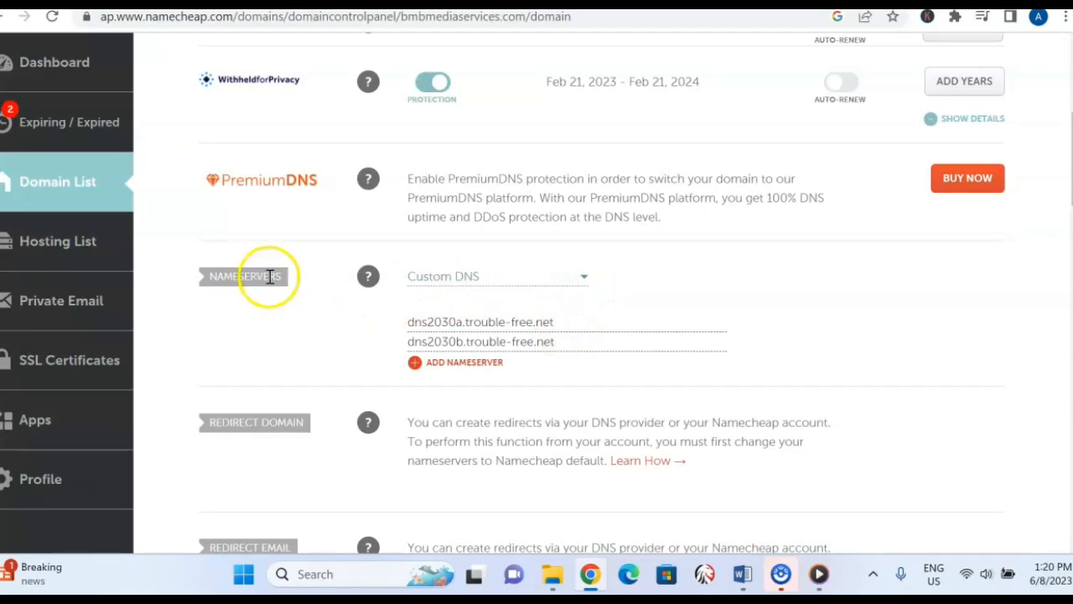
pyautogui.click(585, 282)
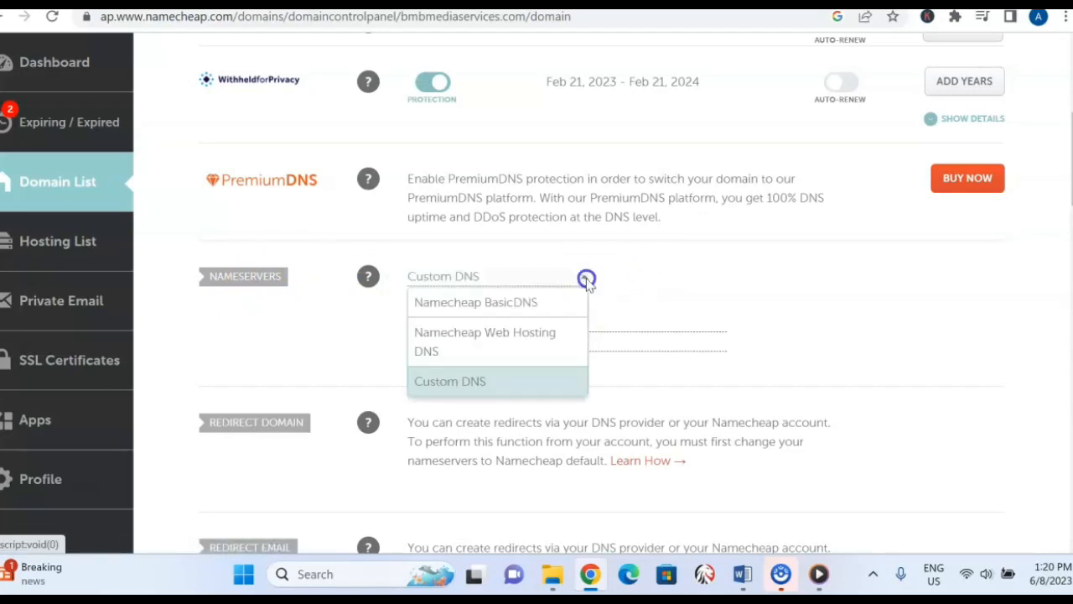
pyautogui.click(506, 383)
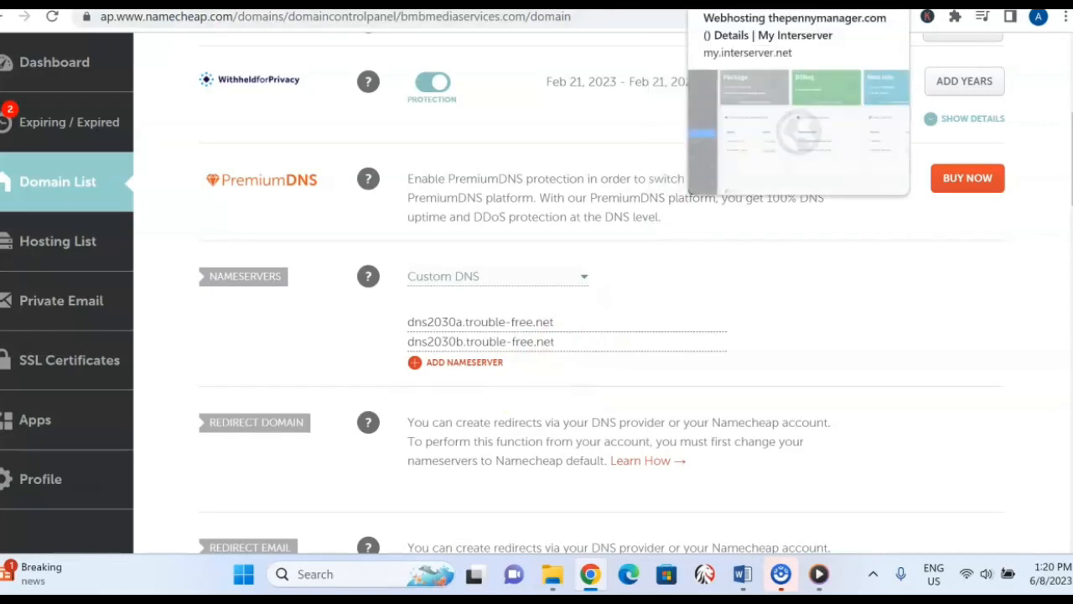
# Compare the two default nameservers in InterServer's hosting details with the custom nameserver entries for bmbmediaservices.com in Namecheap.
pyautogui.click(744, 4)
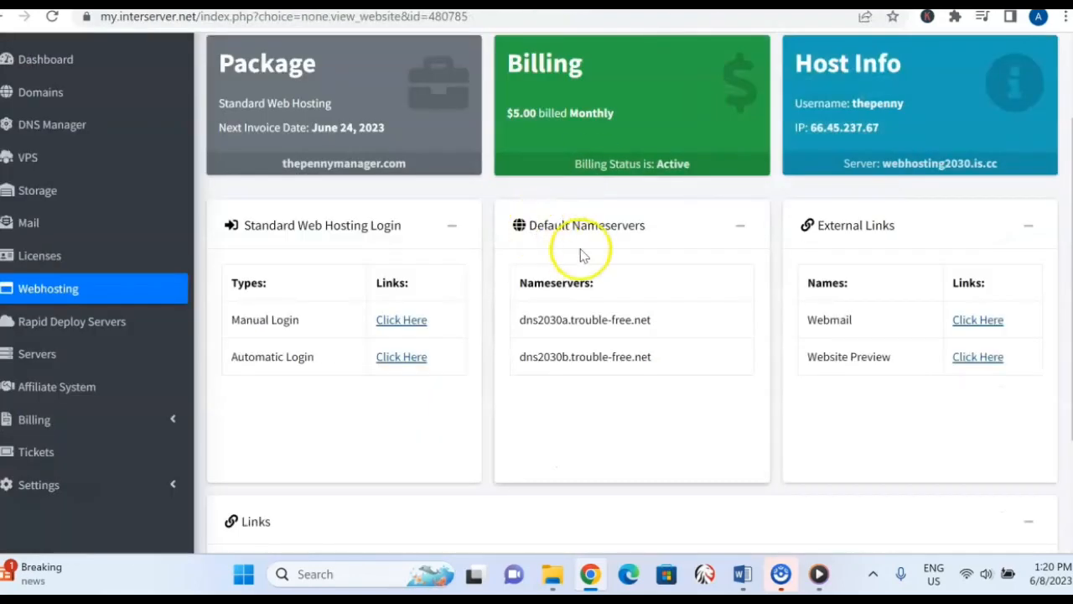
pyautogui.moveTo(654, 321); pyautogui.dragTo(510, 315)
pyautogui.click(801, 4)
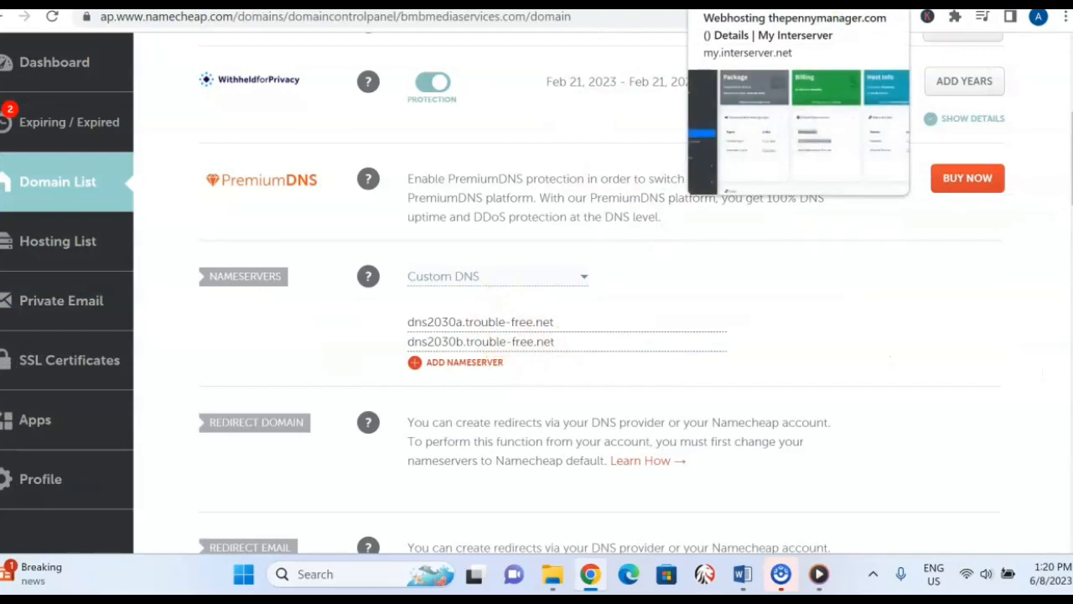
pyautogui.click(754, 2)
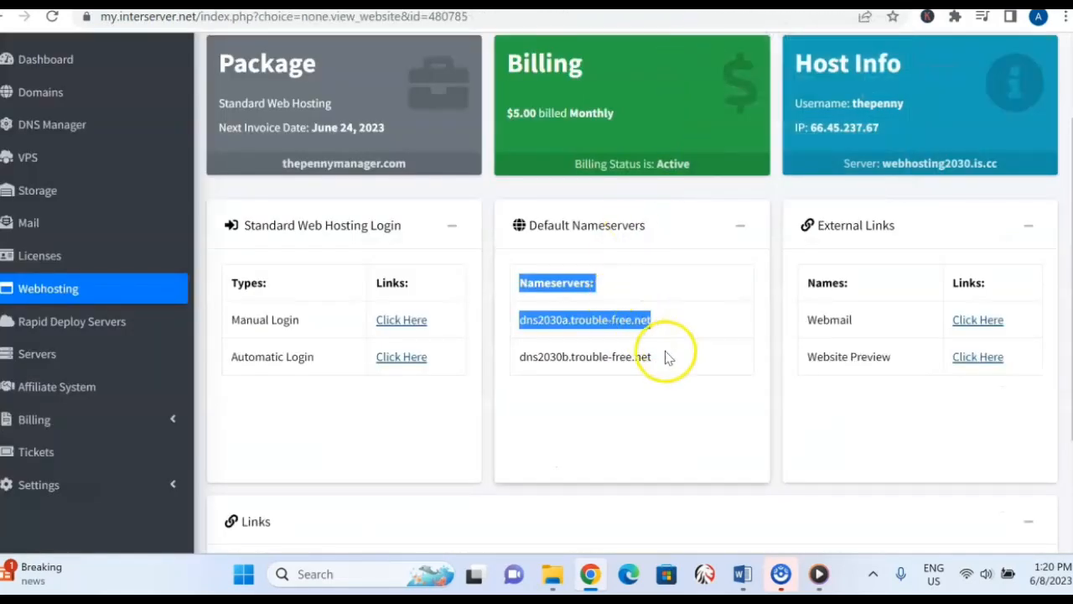
pyautogui.moveTo(652, 356); pyautogui.dragTo(527, 358)
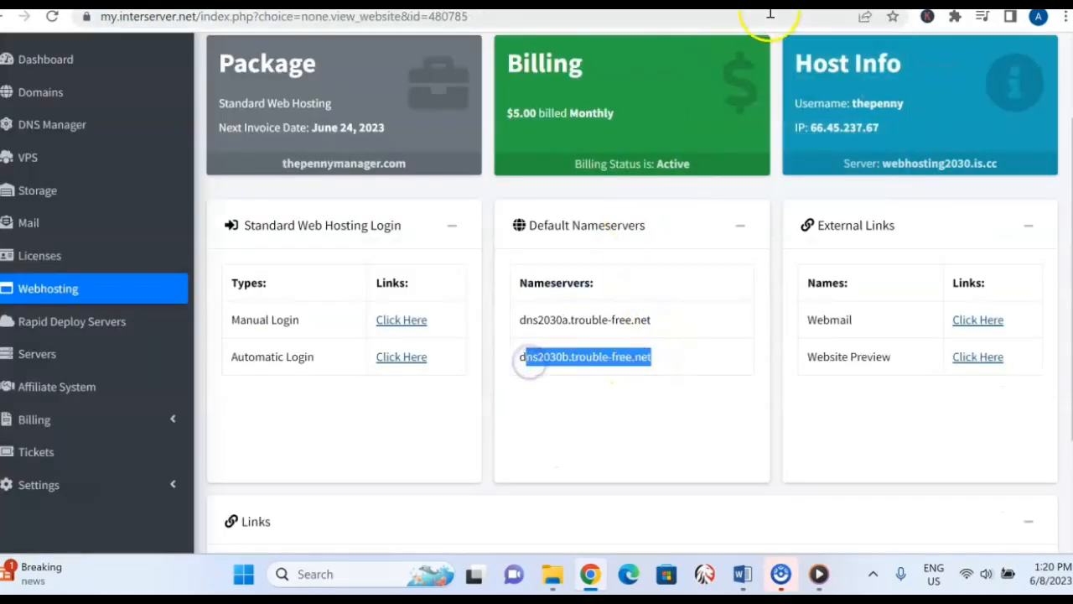
pyautogui.click(769, 4)
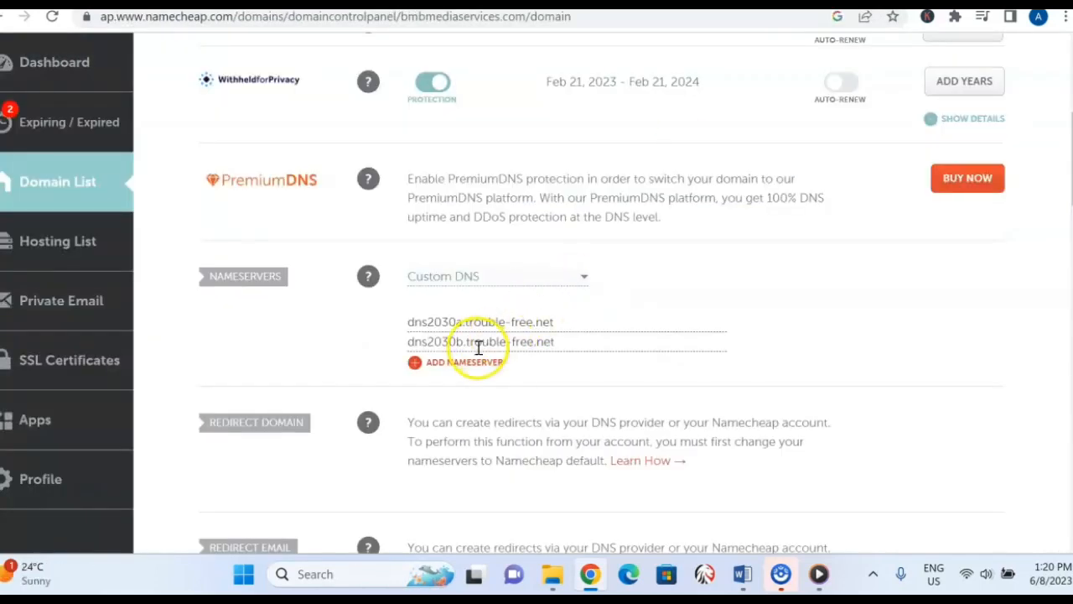
pyautogui.click(574, 339)
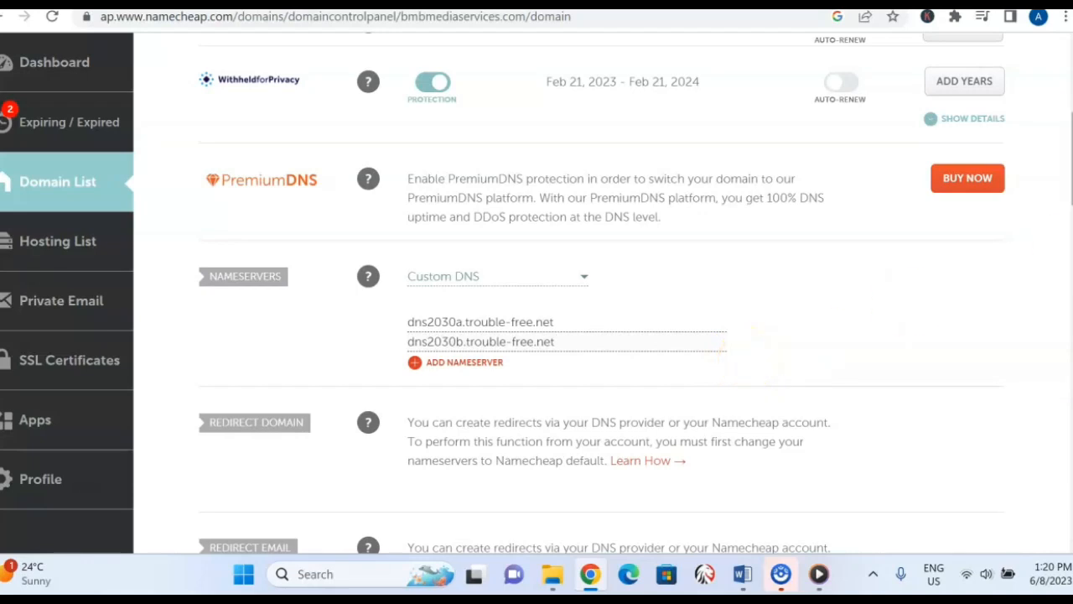
pyautogui.scroll(4, 587, 336)
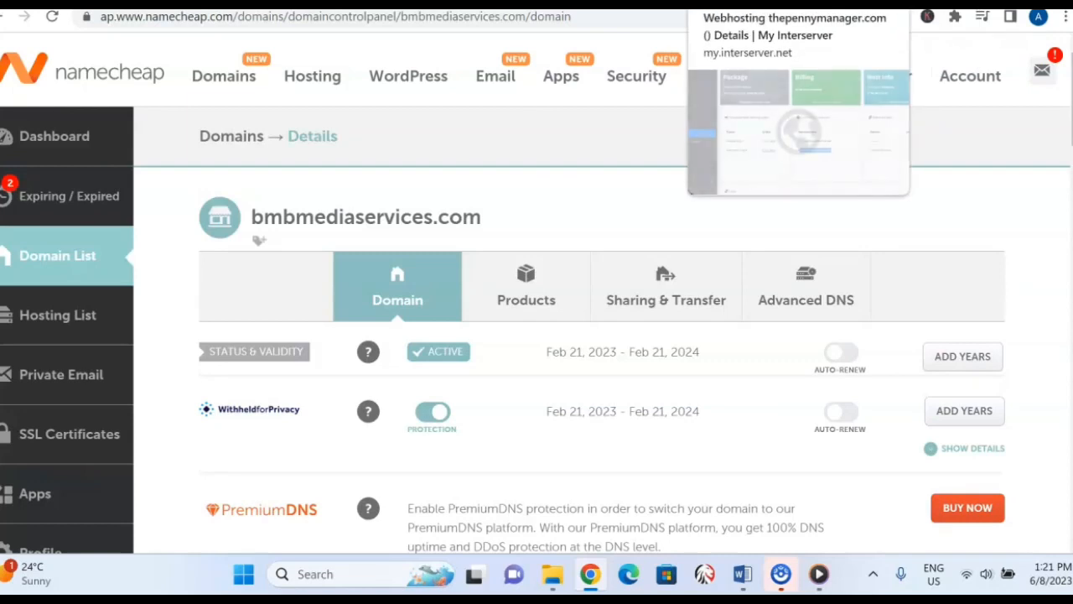
pyautogui.click(728, 7)
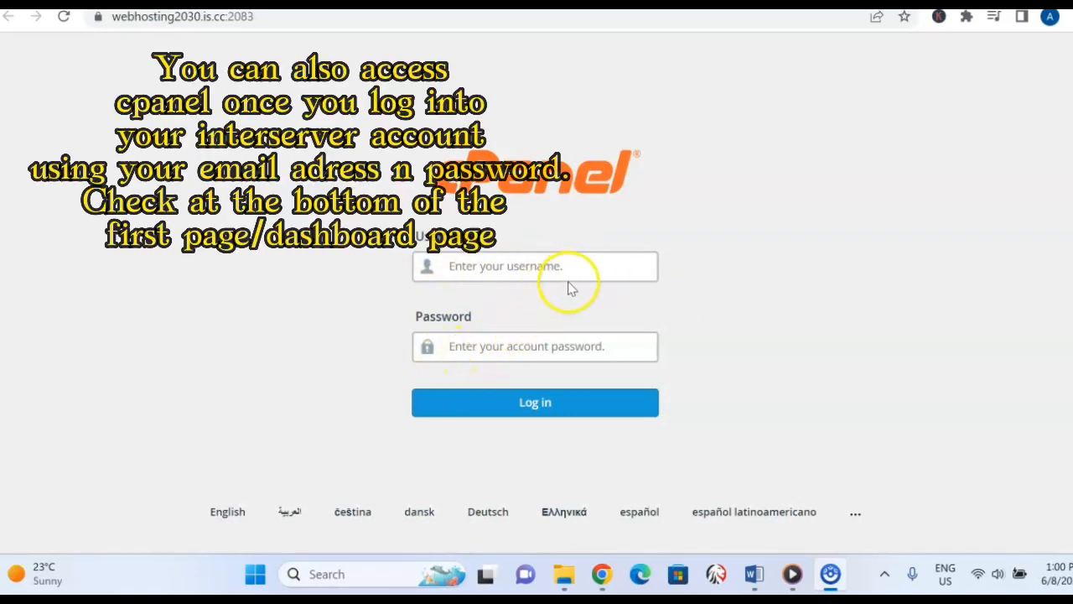
# Try to log in to the hosting account's cPanel with the account username and password.
pyautogui.click(595, 266)
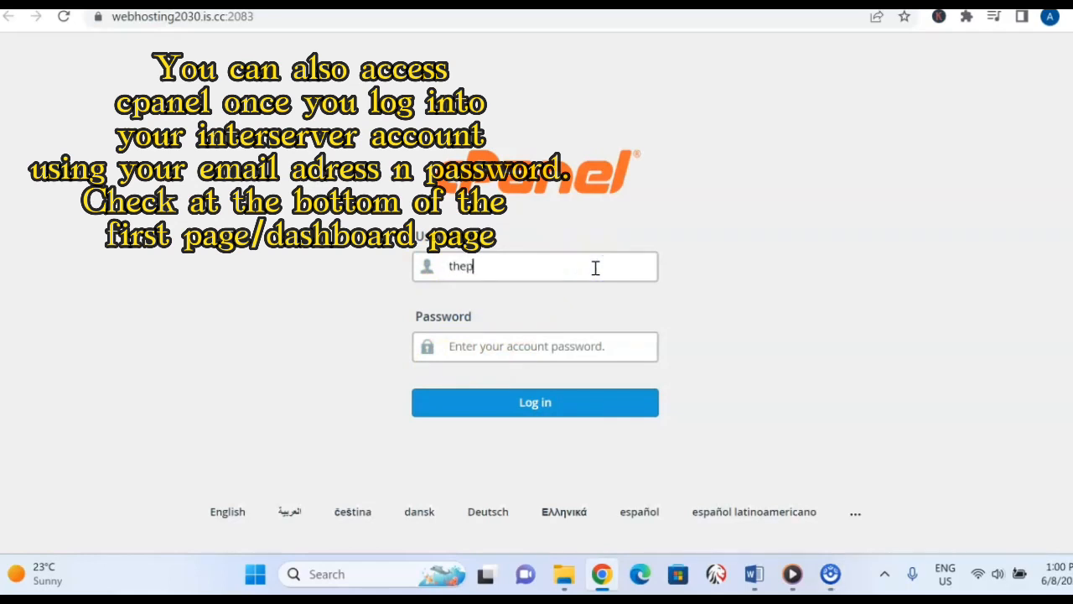
pyautogui.click(512, 348)
pyautogui.hotkey('ctrl', 'v')
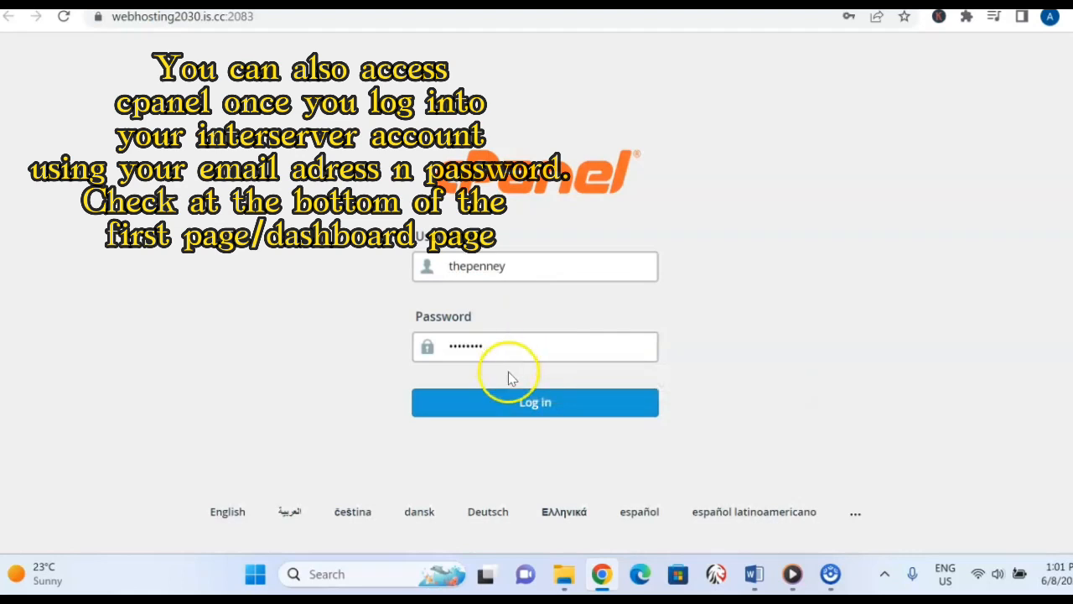
pyautogui.click(539, 405)
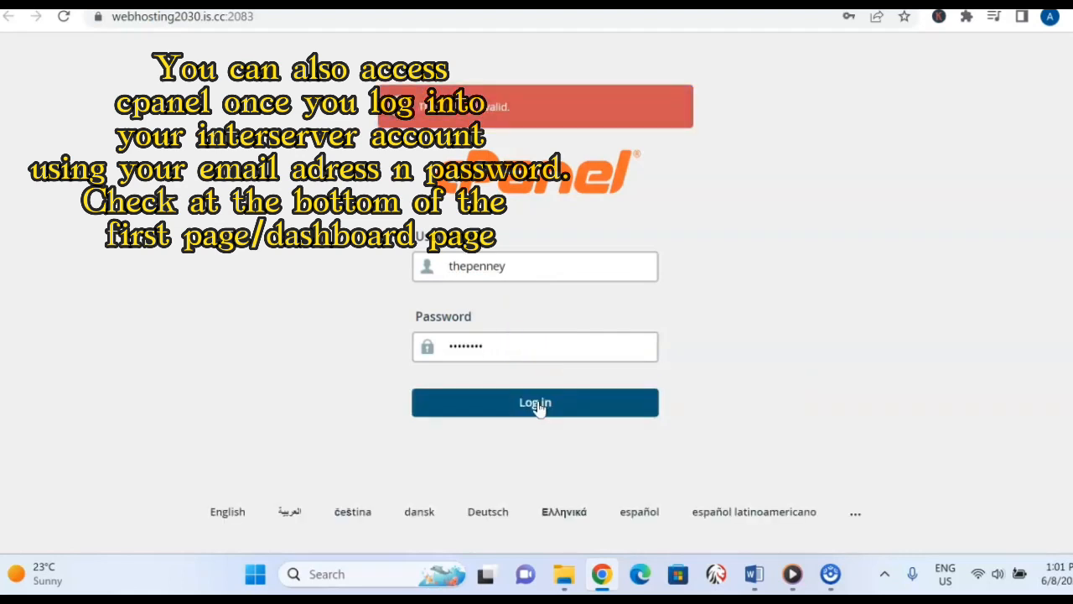
# Correct the cPanel username and log in without saving the password in the browser.
pyautogui.click(598, 275)
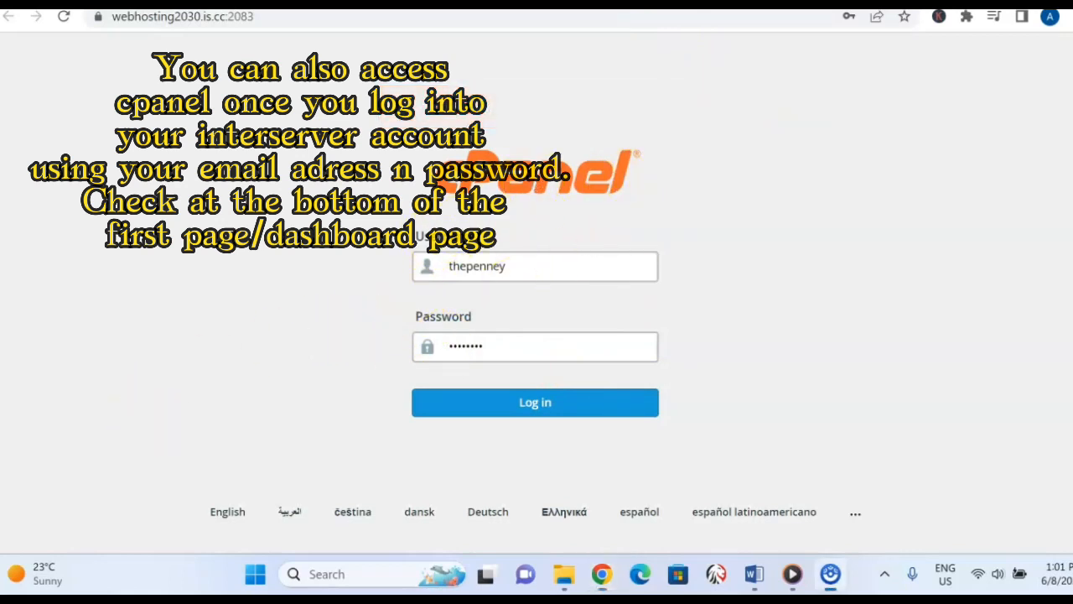
pyautogui.click(547, 409)
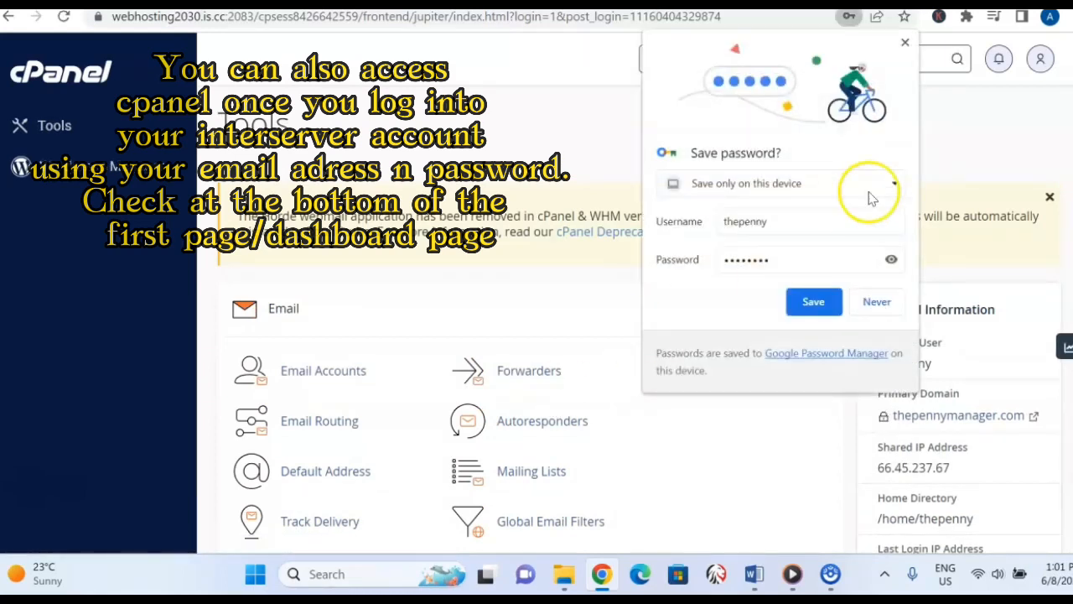
pyautogui.click(905, 44)
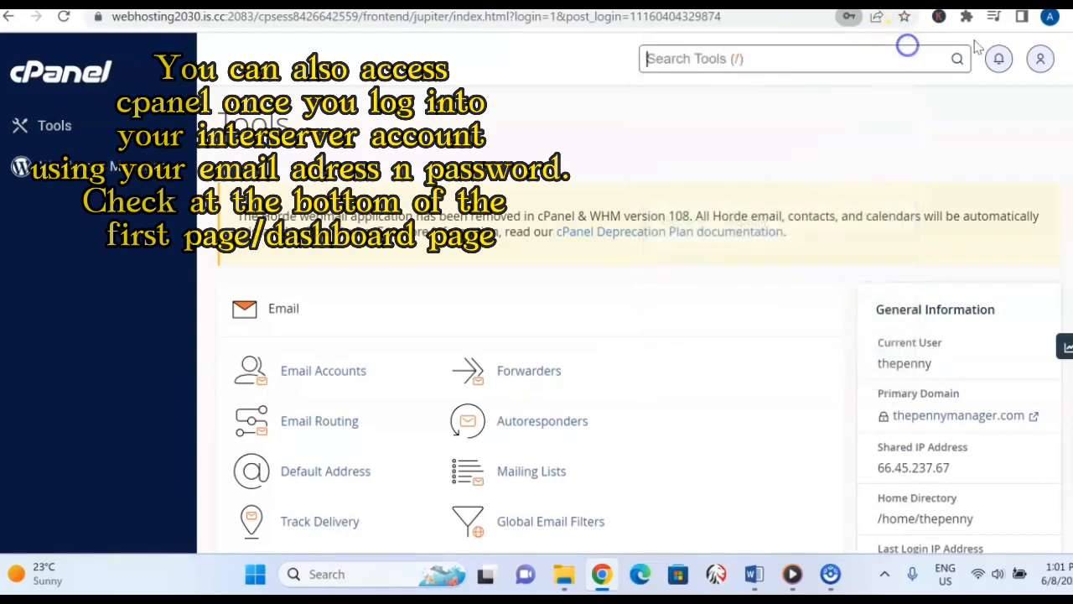
# Examine the cPanel tools in the Email, Files, Databases, Domains and Metrics sections, along with the account statistics.
pyautogui.scroll(-5, 637, 336)
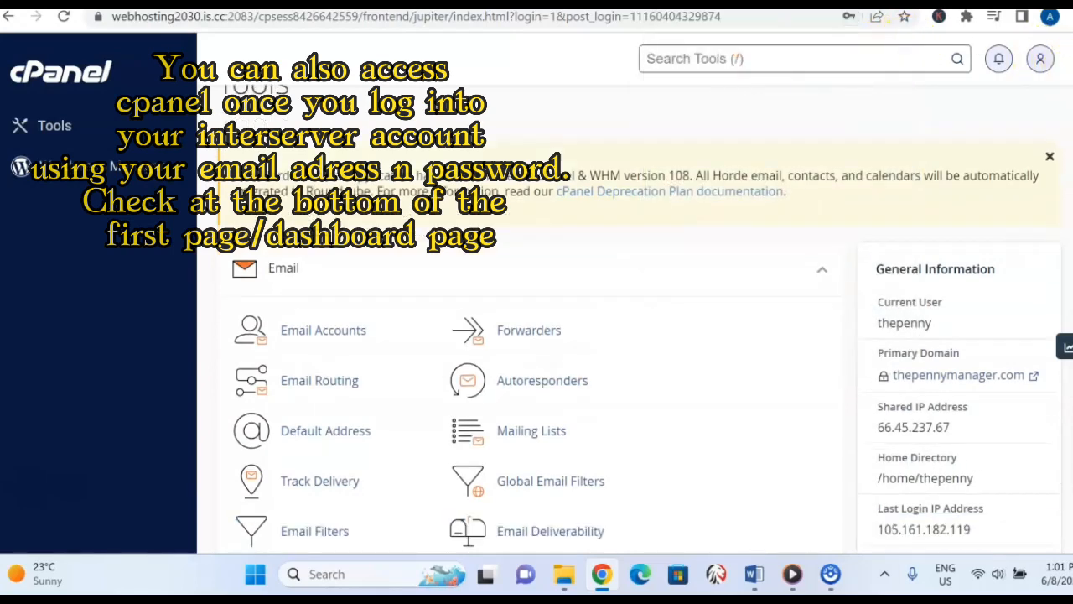
pyautogui.scroll(-5, 537, 336)
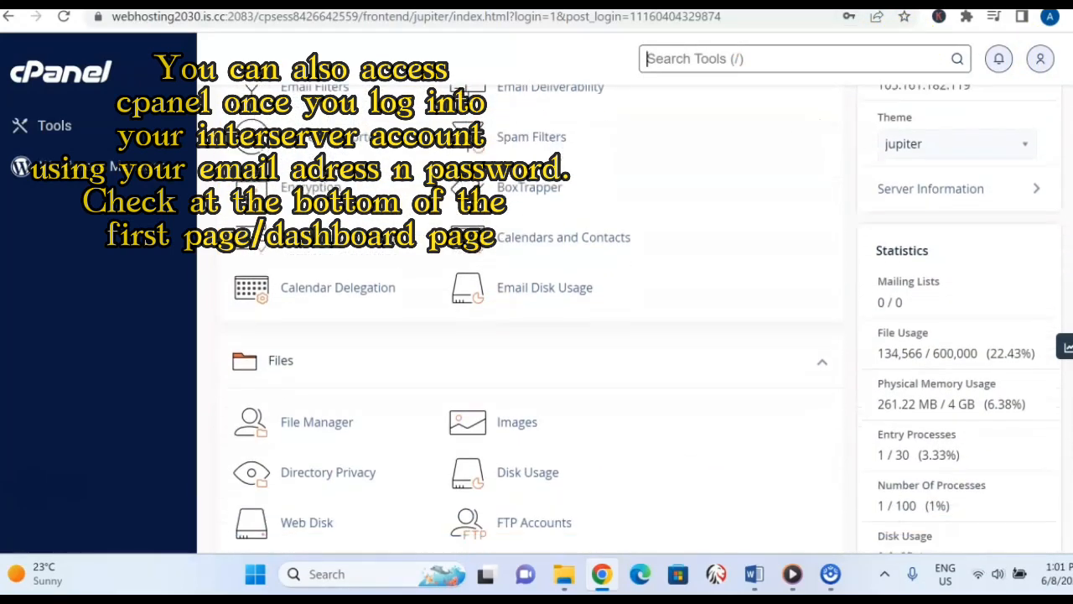
pyautogui.scroll(-3, 536, 335)
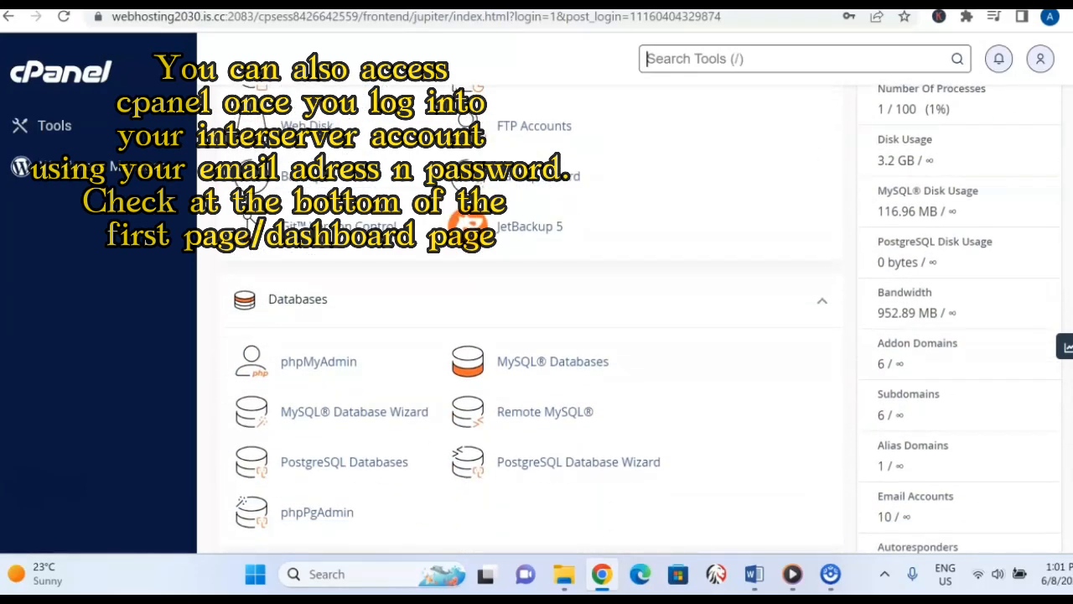
pyautogui.scroll(4, 536, 319)
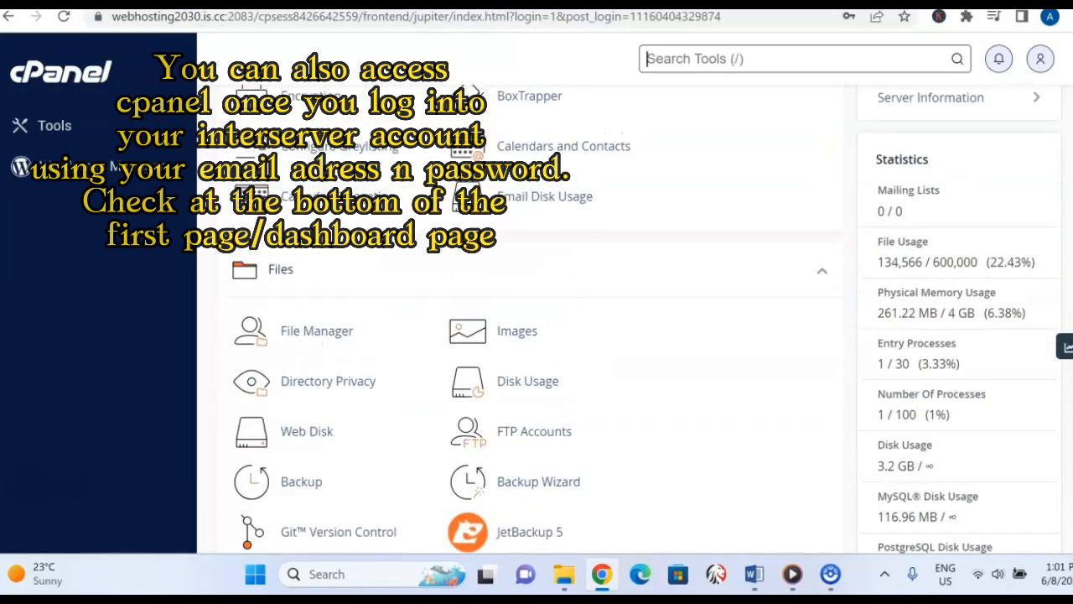
pyautogui.scroll(-4, 537, 335)
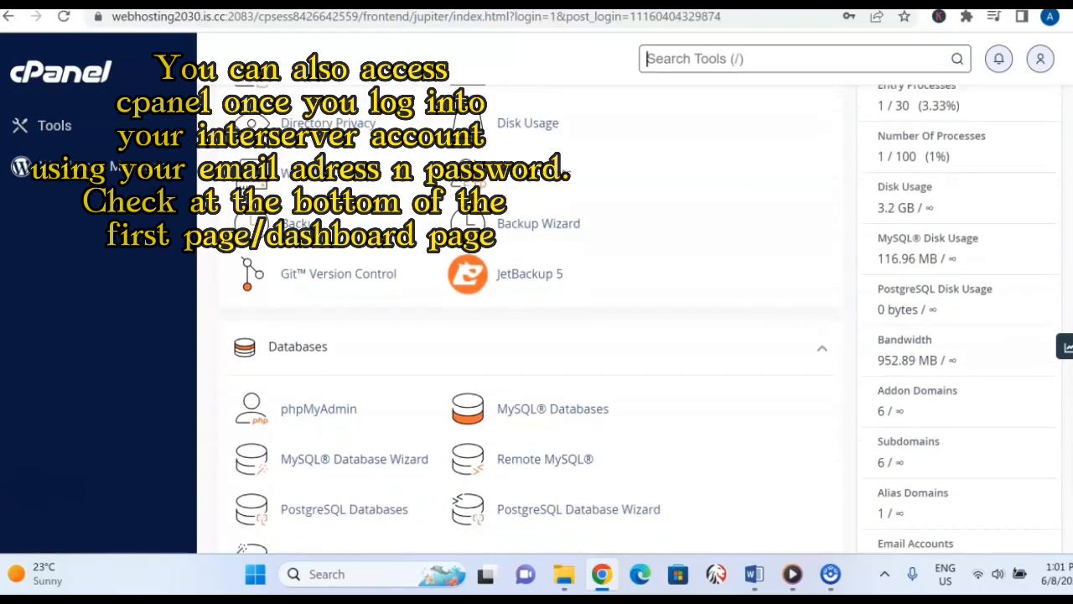
pyautogui.scroll(-3, 537, 336)
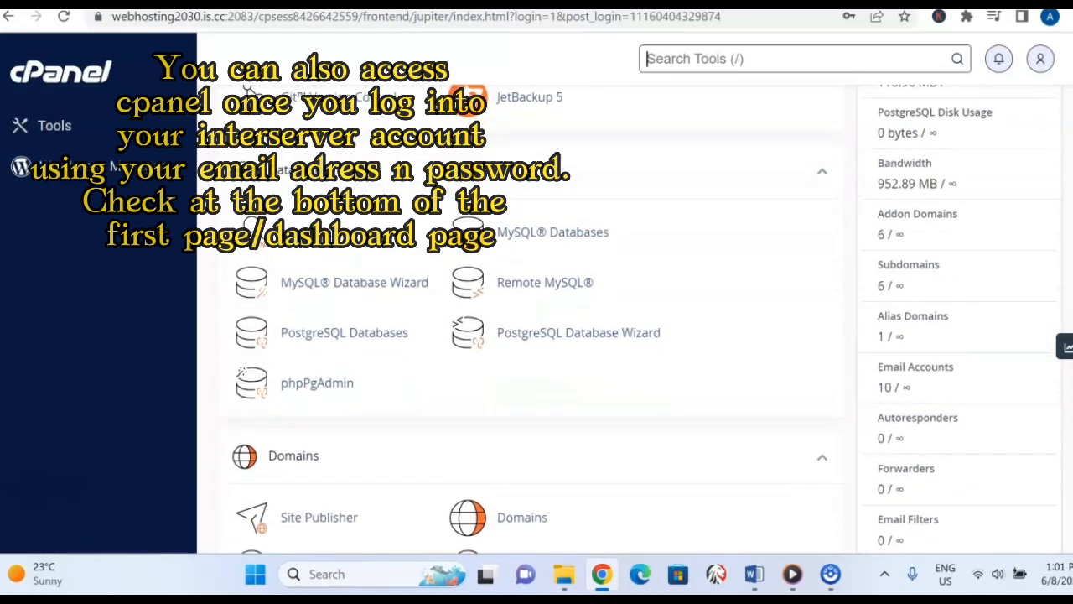
pyautogui.scroll(-1, 537, 335)
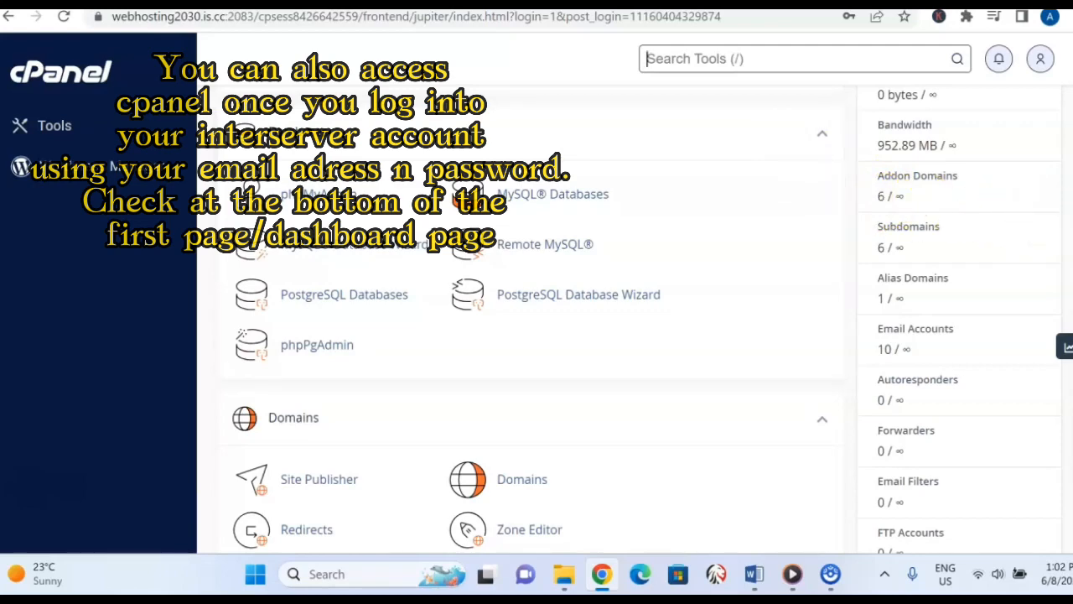
pyautogui.scroll(-4, 536, 319)
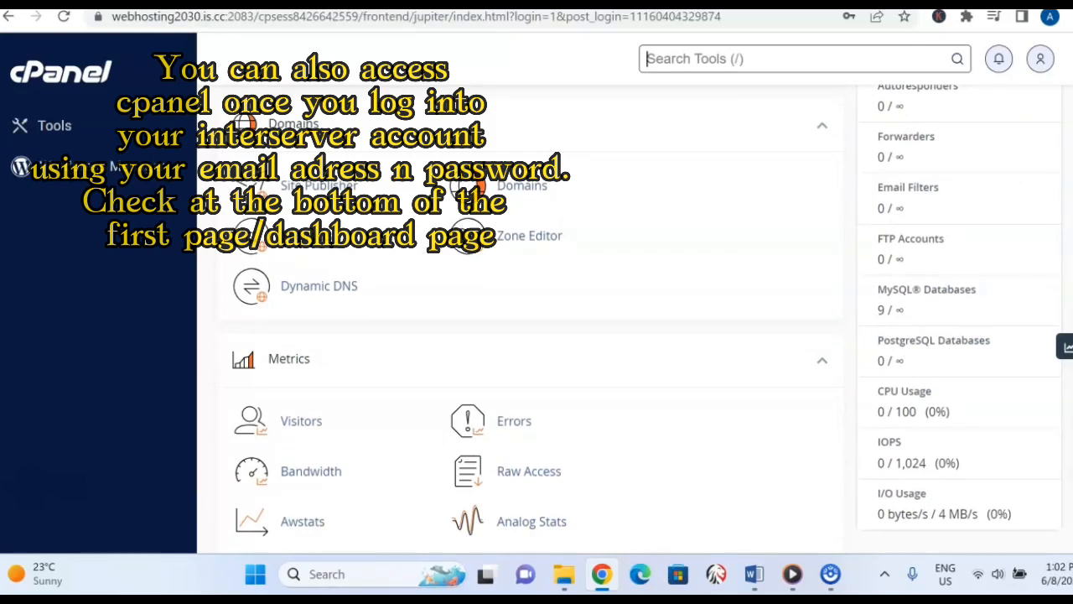
# Look through the Metrics, Security and Software tools in cPanel and open Softaculous Apps Installer.
pyautogui.scroll(-3, 536, 318)
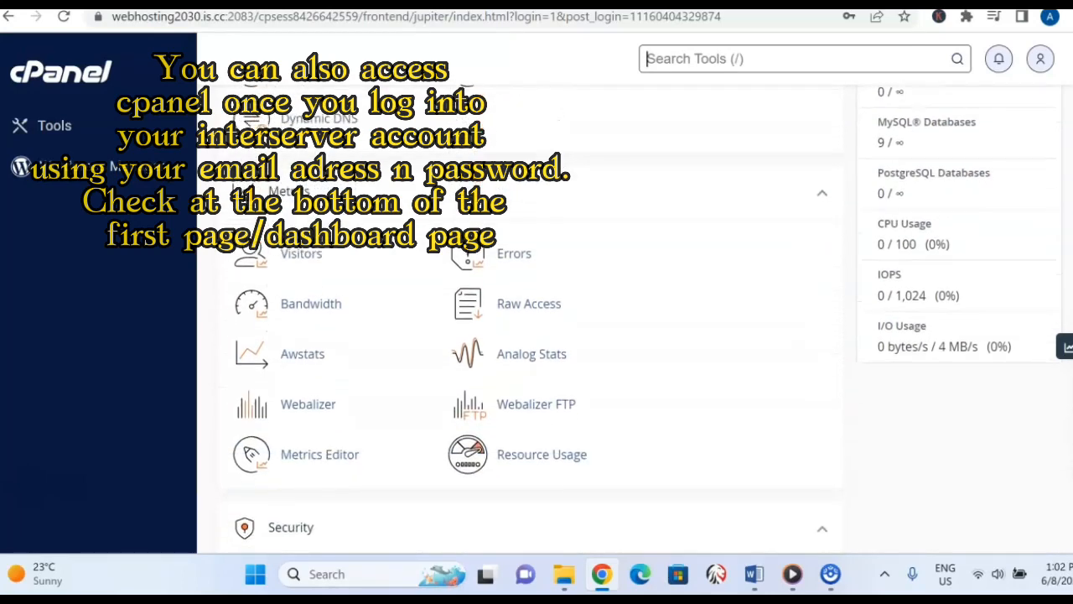
pyautogui.scroll(-5, 536, 319)
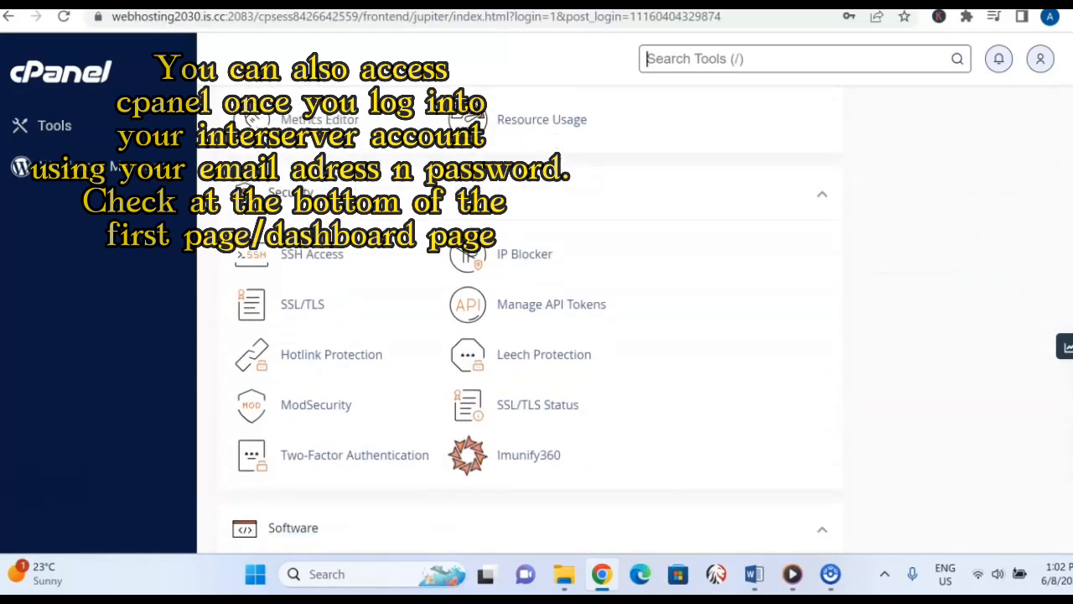
pyautogui.scroll(-5, 537, 318)
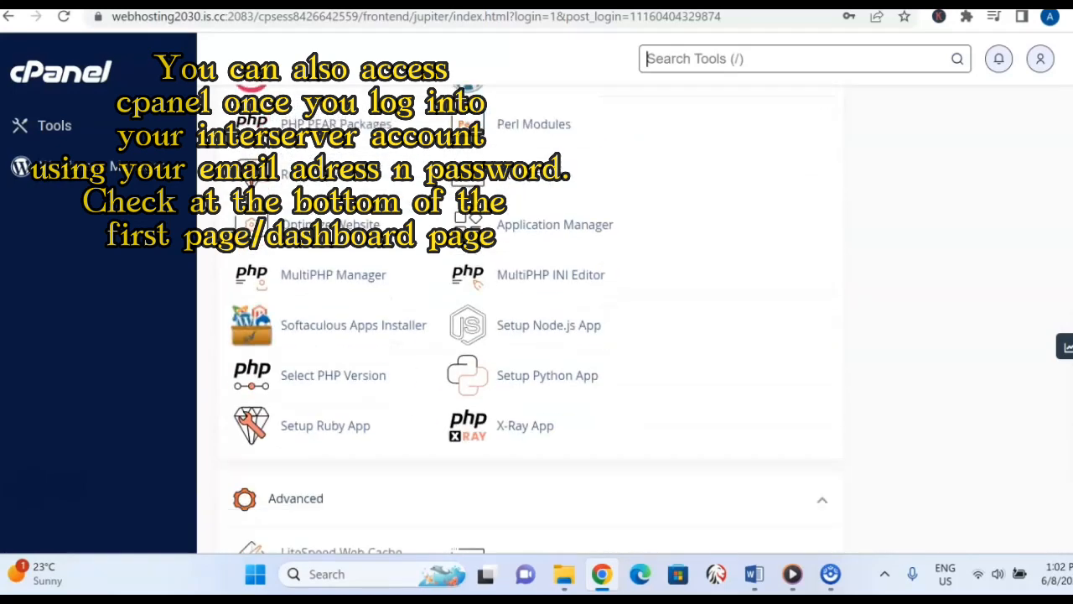
pyautogui.scroll(2, 536, 319)
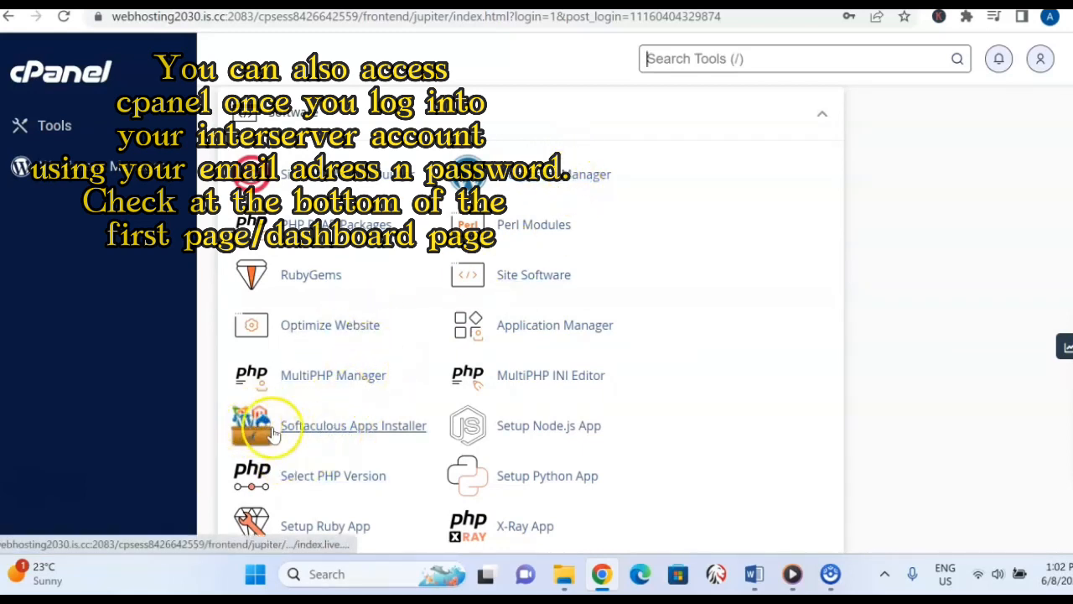
pyautogui.click(330, 428)
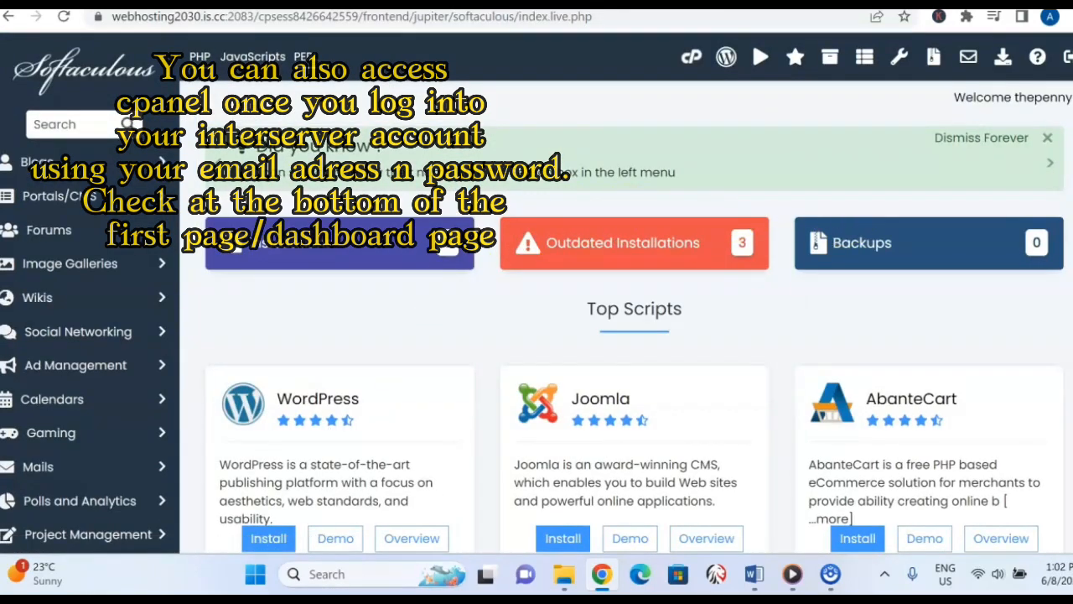
# Look through the Top Scripts in Softaculous and open the installation form for WordPress.
pyautogui.scroll(-3, 606, 181)
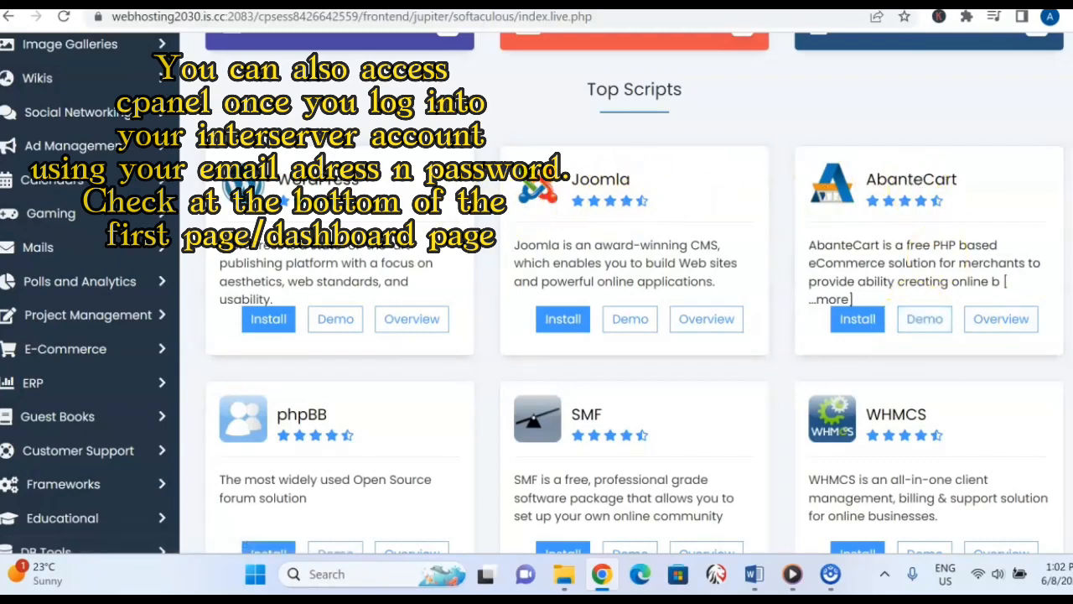
pyautogui.scroll(-5, 621, 293)
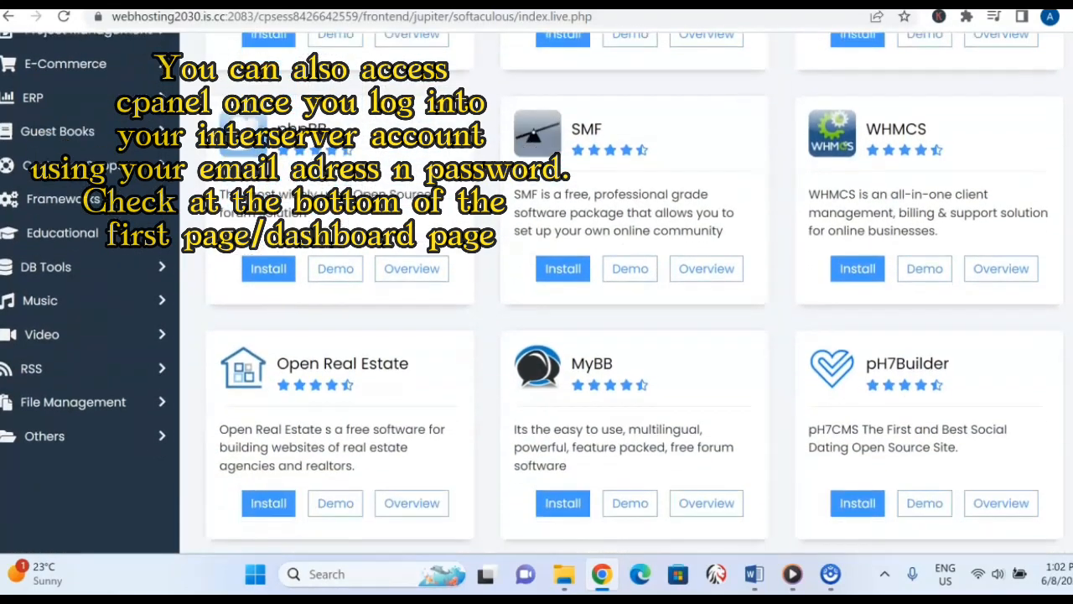
pyautogui.scroll(-3, 620, 293)
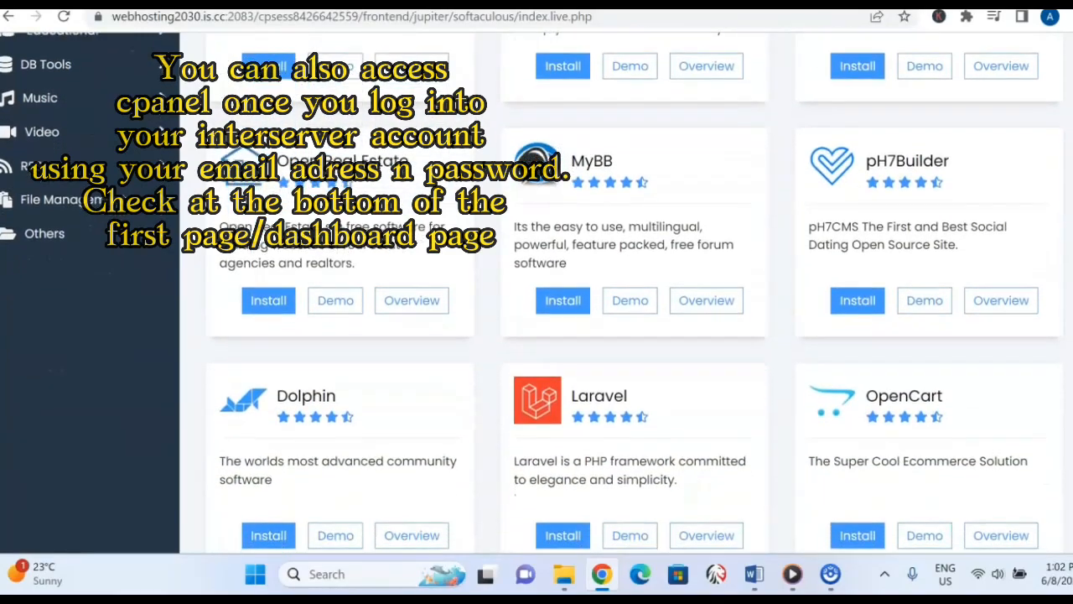
pyautogui.scroll(-1, 620, 294)
pyautogui.scroll(1, 620, 294)
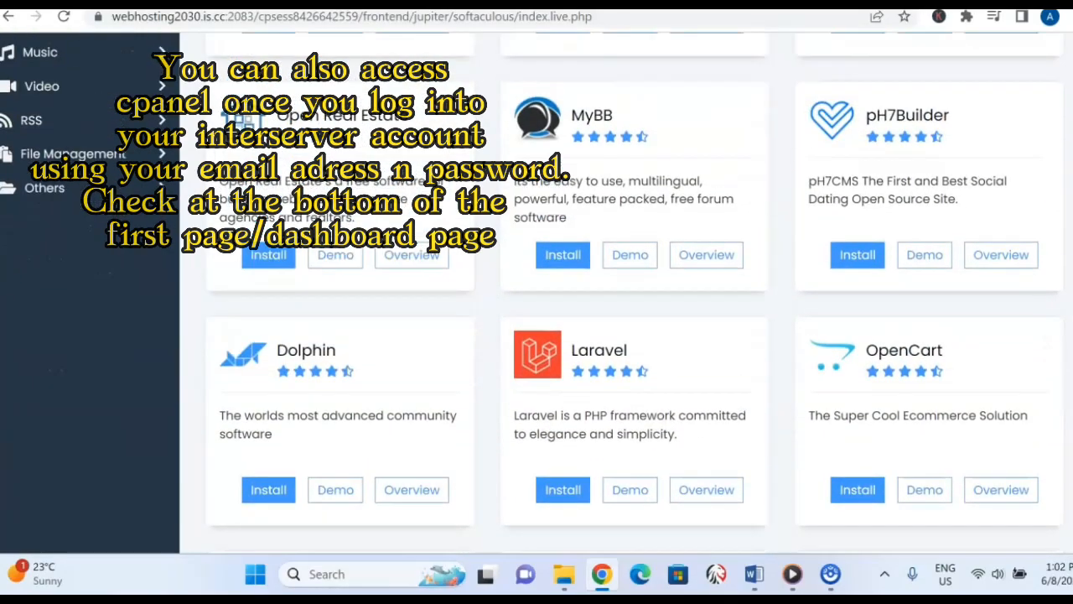
pyautogui.scroll(-2, 621, 293)
pyautogui.scroll(9, 620, 293)
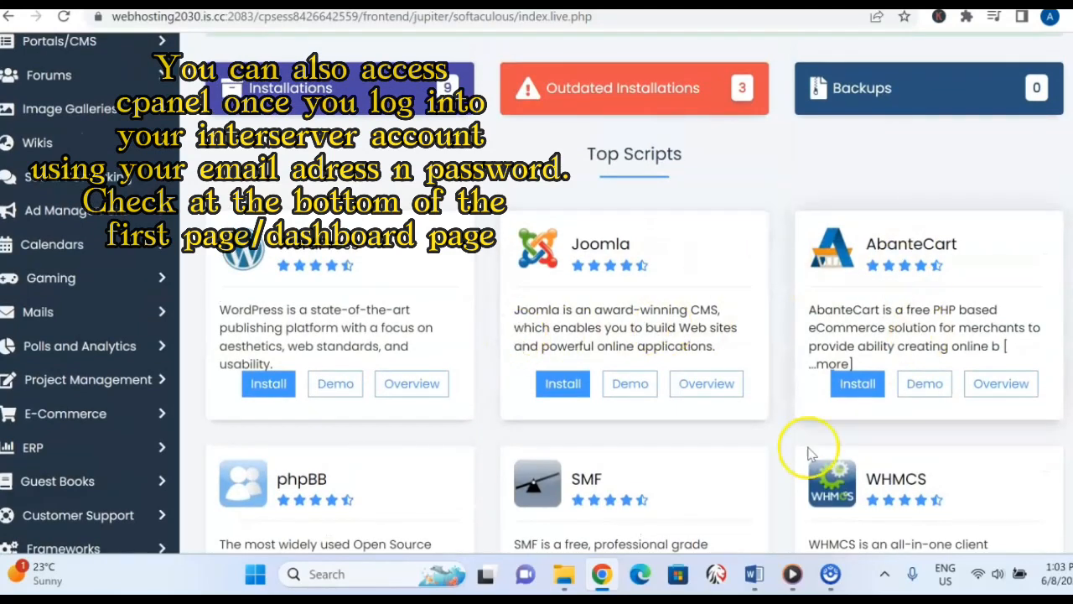
pyautogui.click(277, 386)
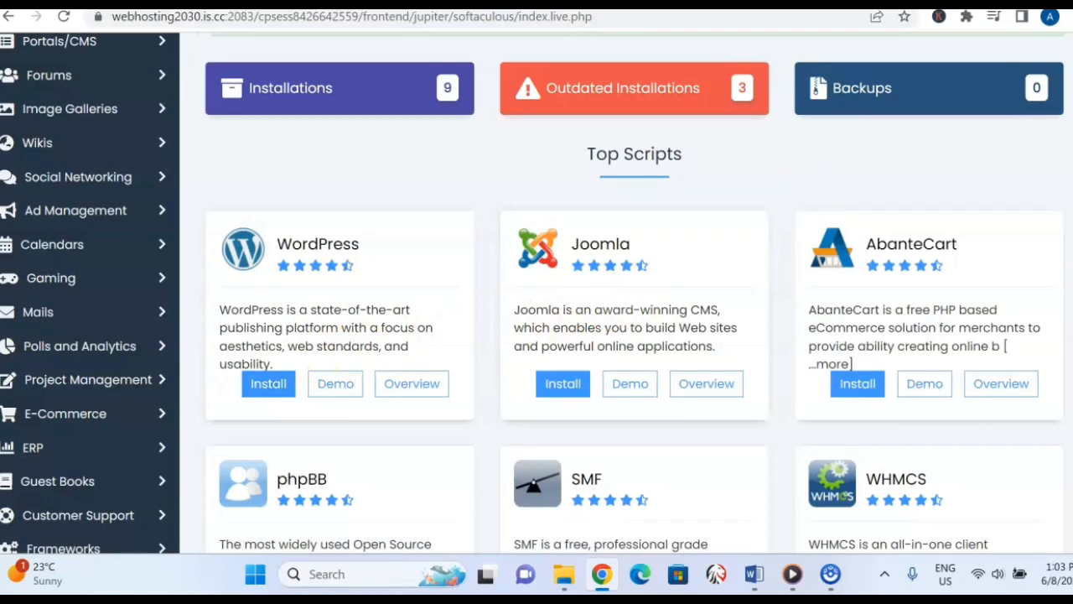
# Choose keyanaevents.com as the WordPress installation domain and fill in the admin username.
pyautogui.scroll(-1, 537, 293)
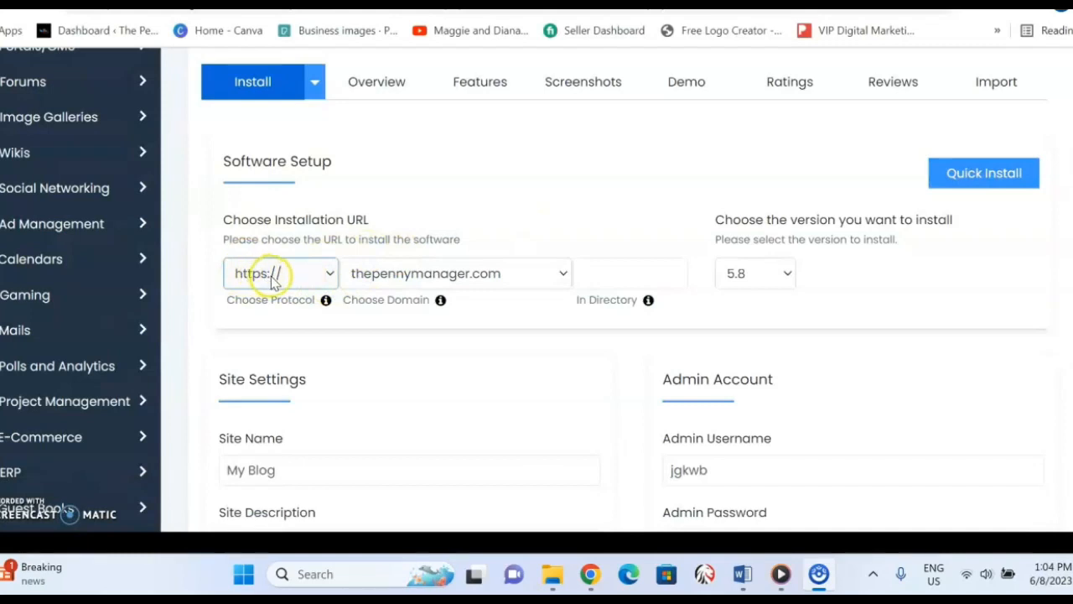
pyautogui.click(563, 277)
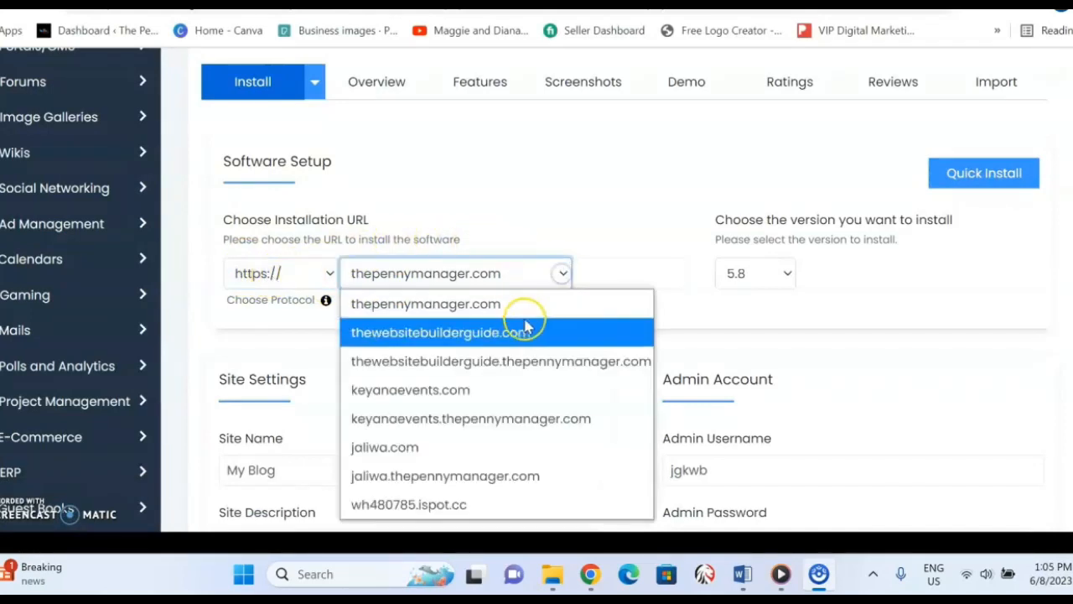
pyautogui.click(464, 390)
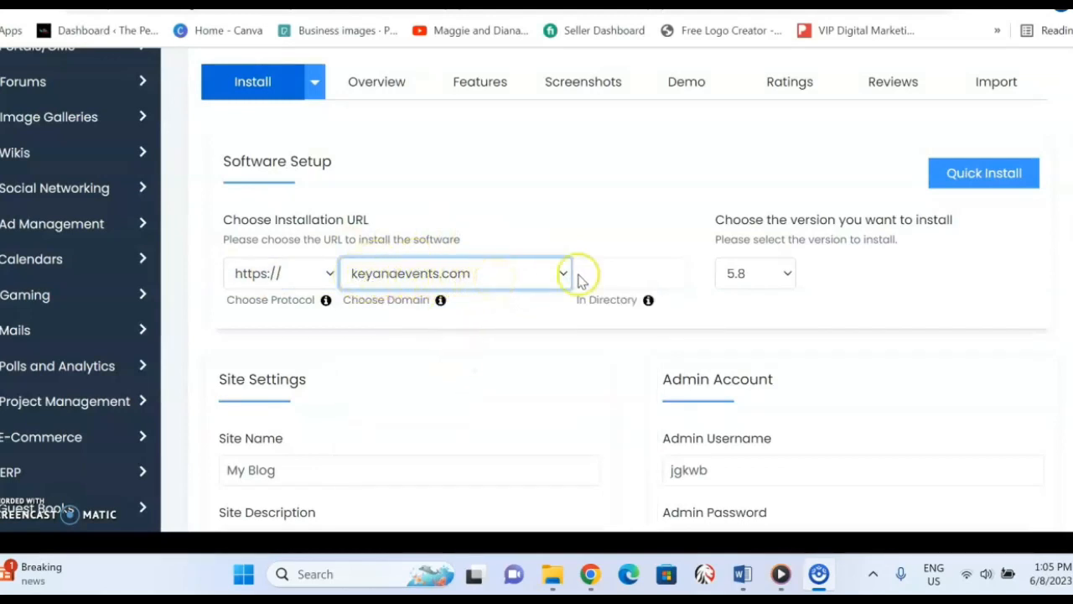
pyautogui.scroll(-3, 920, 160)
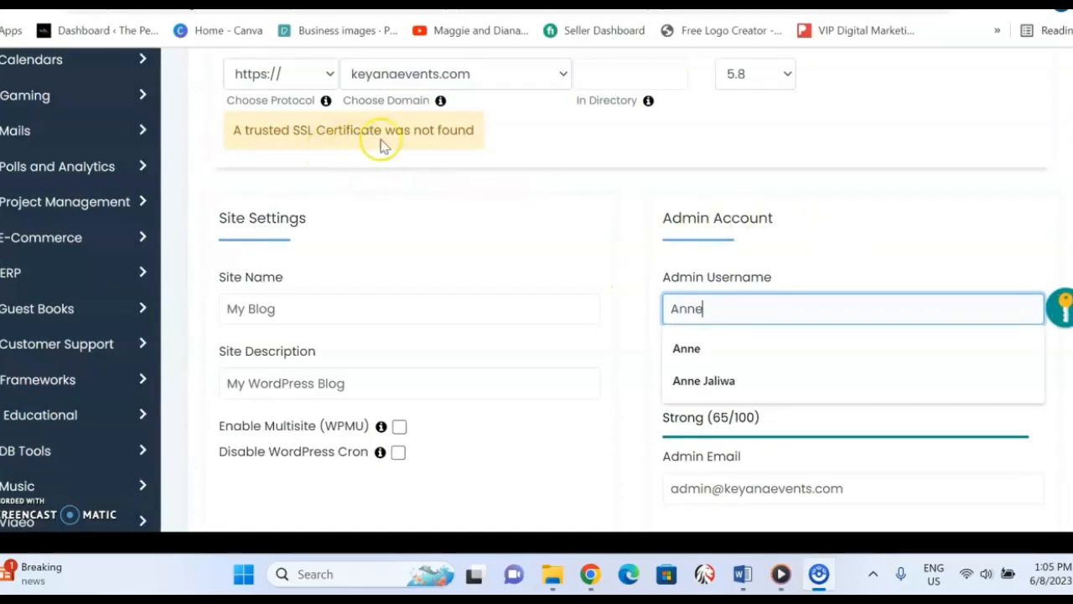
pyautogui.click(576, 233)
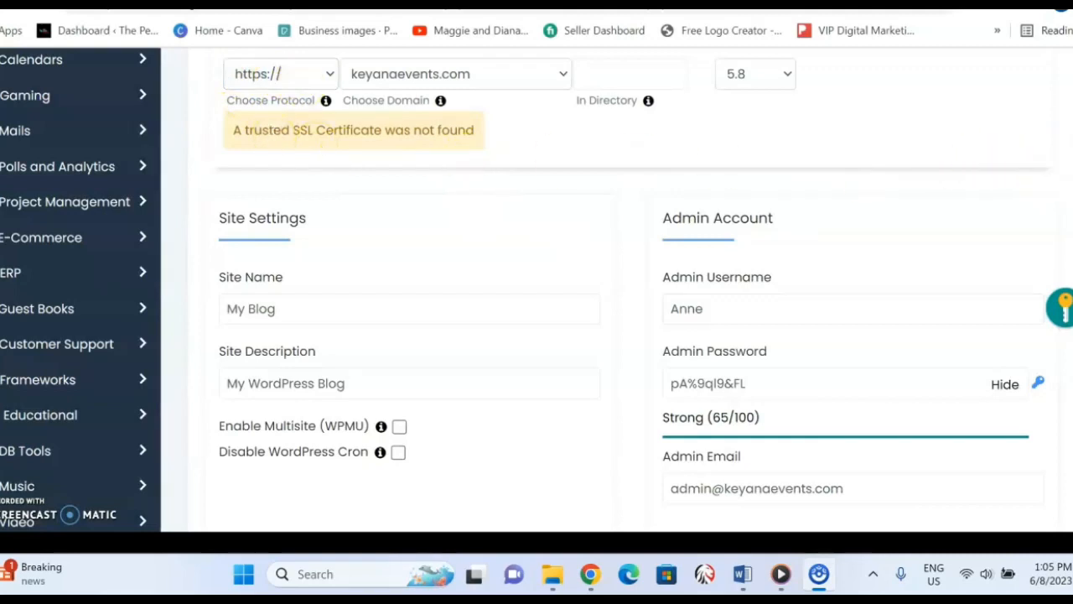
# Replace the generated admin password with a custom sample password, and clear the password field.
pyautogui.scroll(-2, 537, 289)
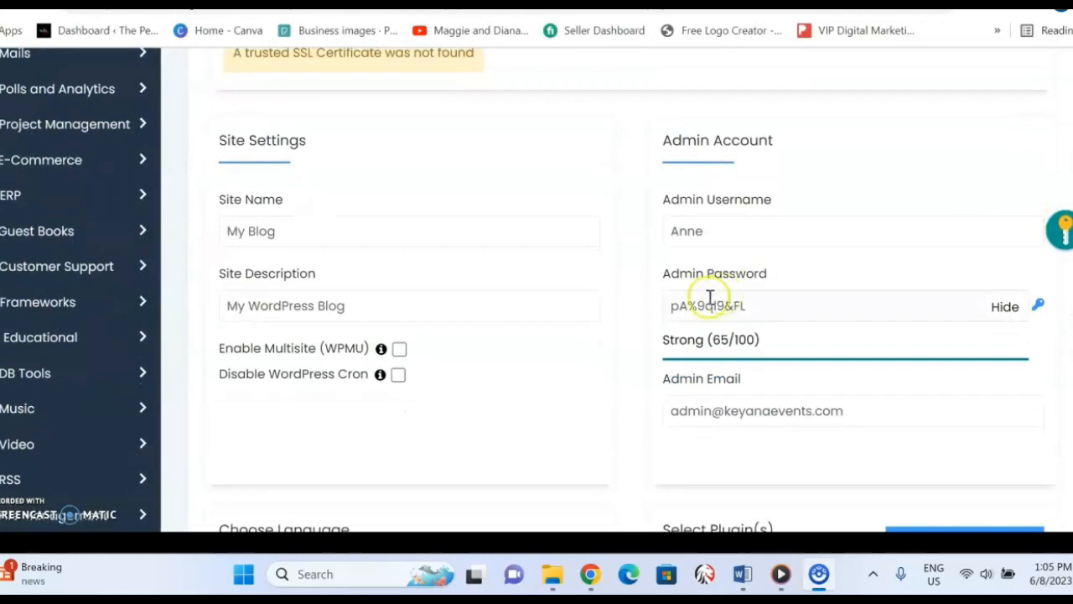
pyautogui.click(731, 307)
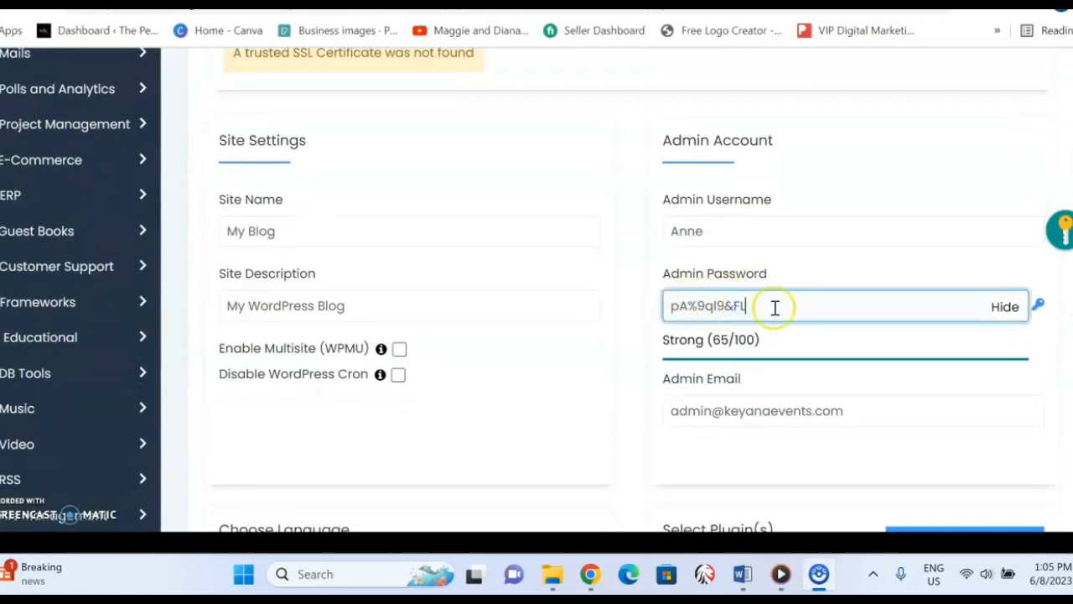
pyautogui.moveTo(775, 308); pyautogui.dragTo(350, 384)
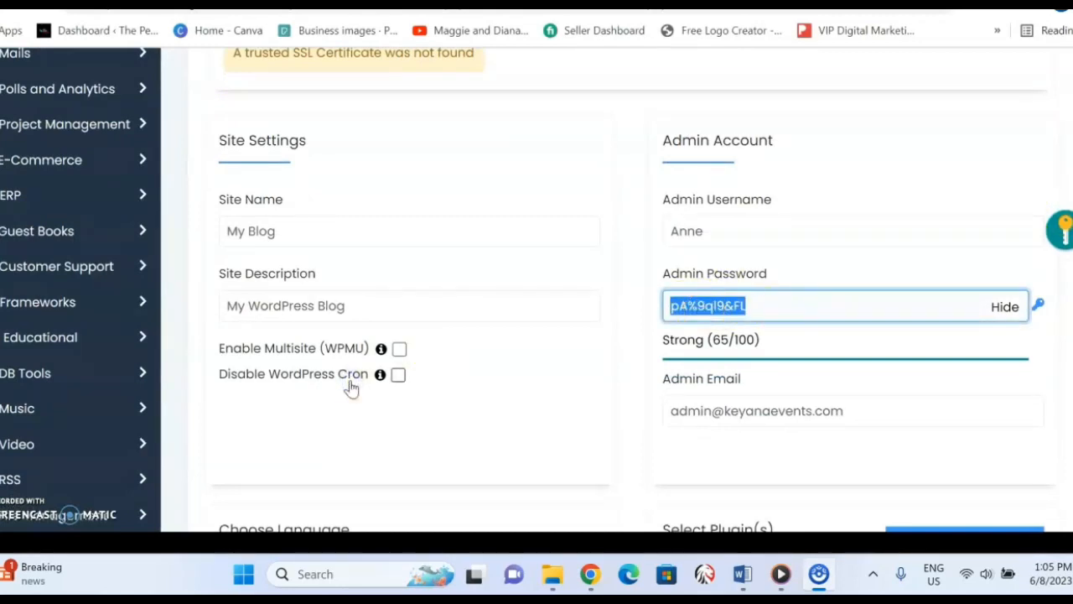
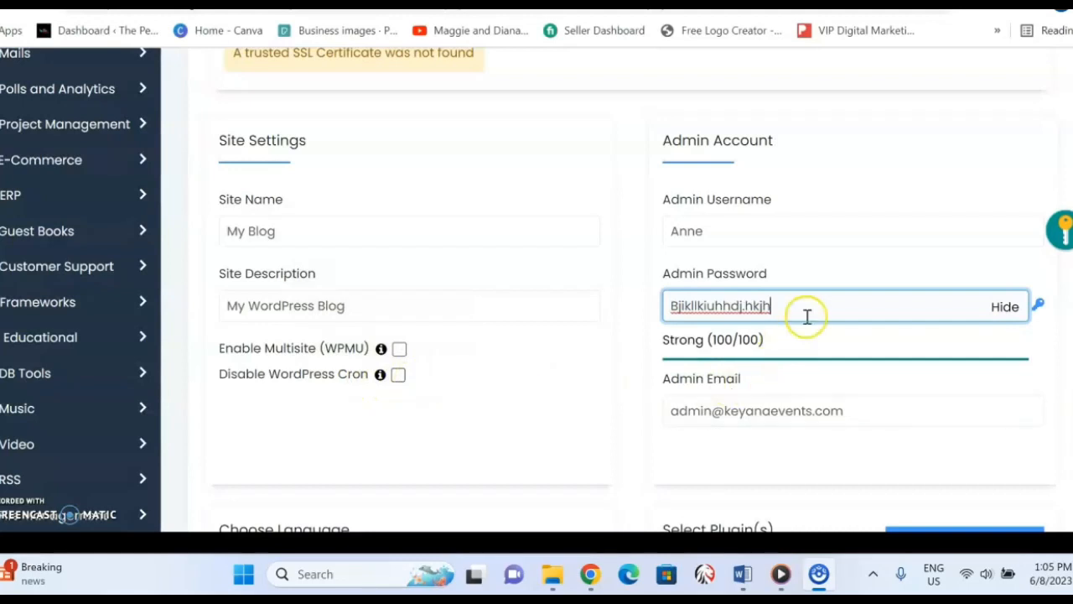
pyautogui.hotkey('ctrl', 'a')
pyautogui.press('BackSpace')
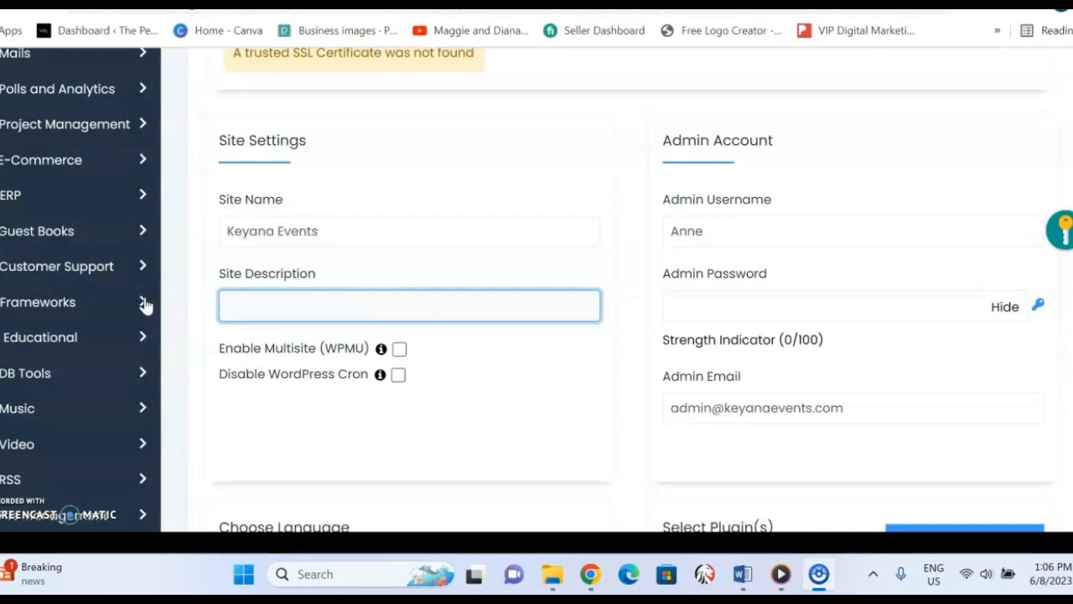
# Set the site description to "Bringing fresh ideas to the events industry.".
pyautogui.write('Brining')
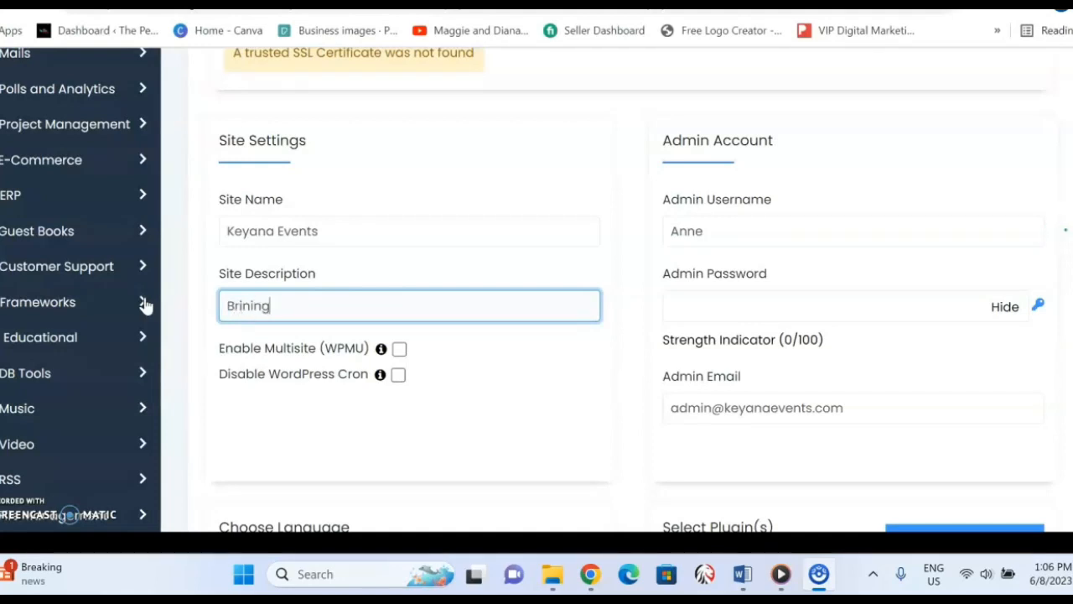
pyautogui.press('BackSpace')
pyautogui.press('BackSpace')
pyautogui.press('BackSpace')
pyautogui.press('BackSpace')
pyautogui.press('BackSpace')
pyautogui.press('BackSpace')
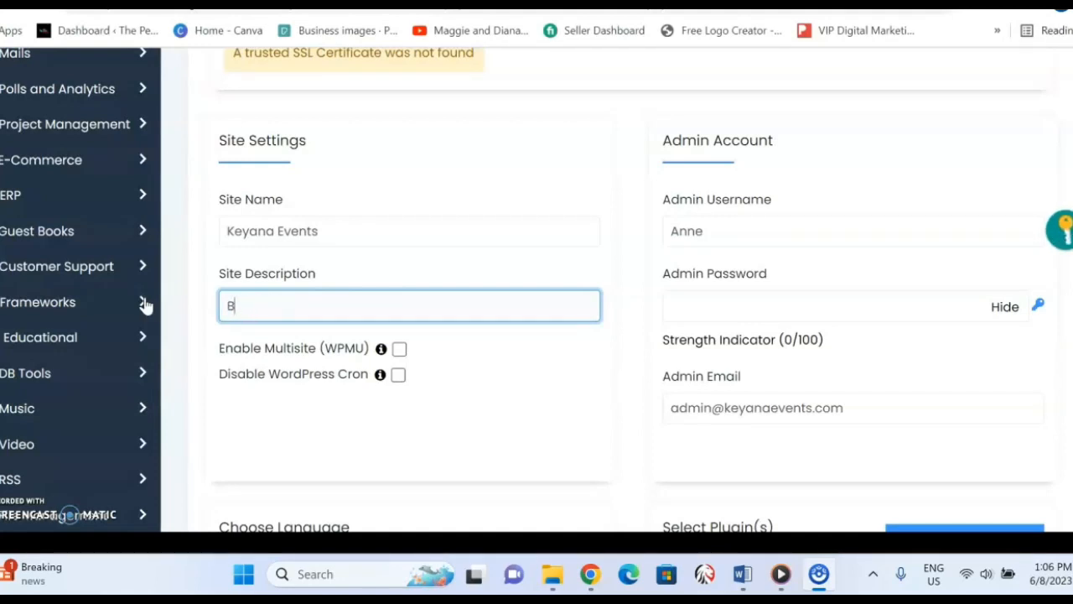
pyautogui.write('ringing fresh id')
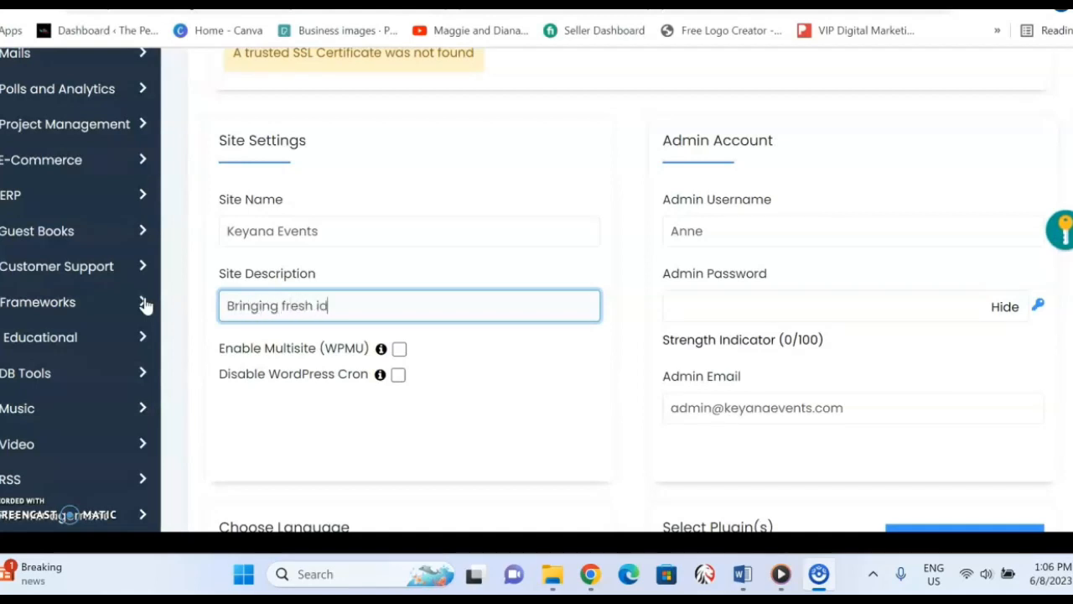
pyautogui.write('the events industry.')
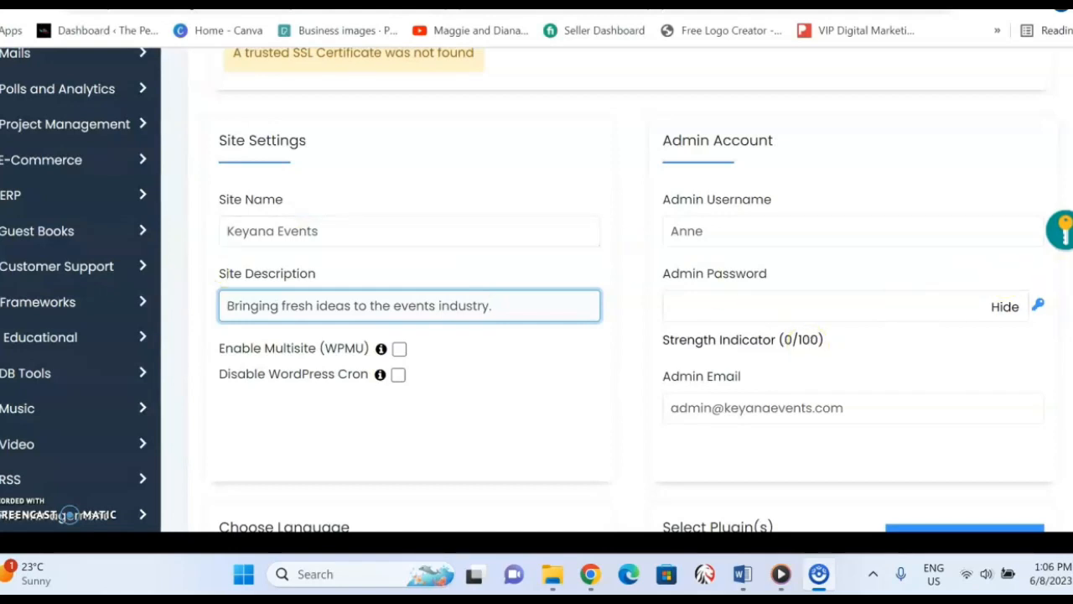
# Include the Limit Login Attempts (Loginizer) plugin in the WordPress installation.
pyautogui.scroll(-3, 617, 289)
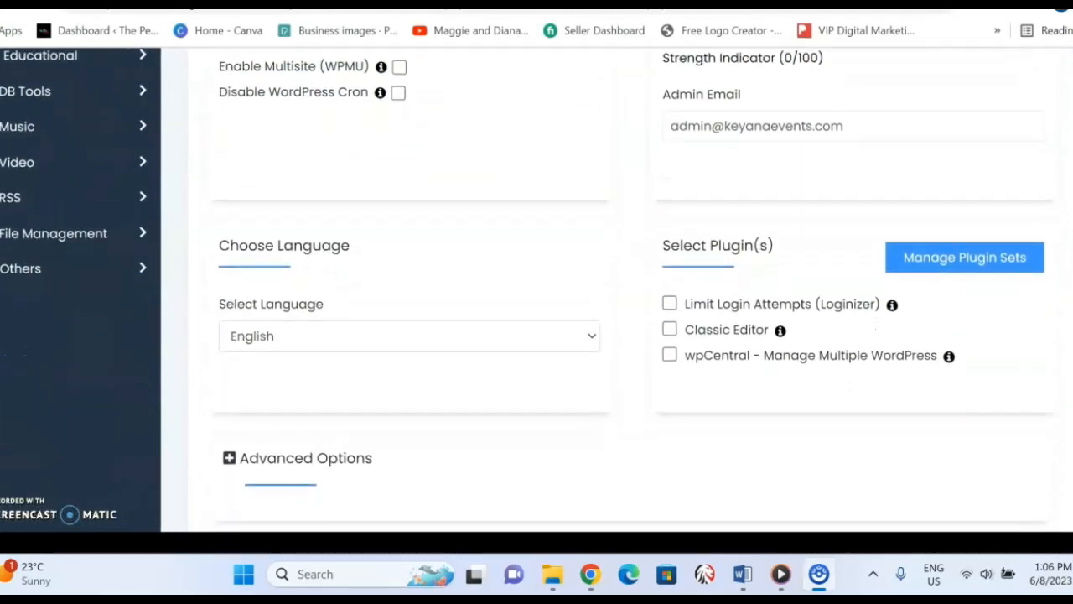
pyautogui.scroll(-1, 617, 289)
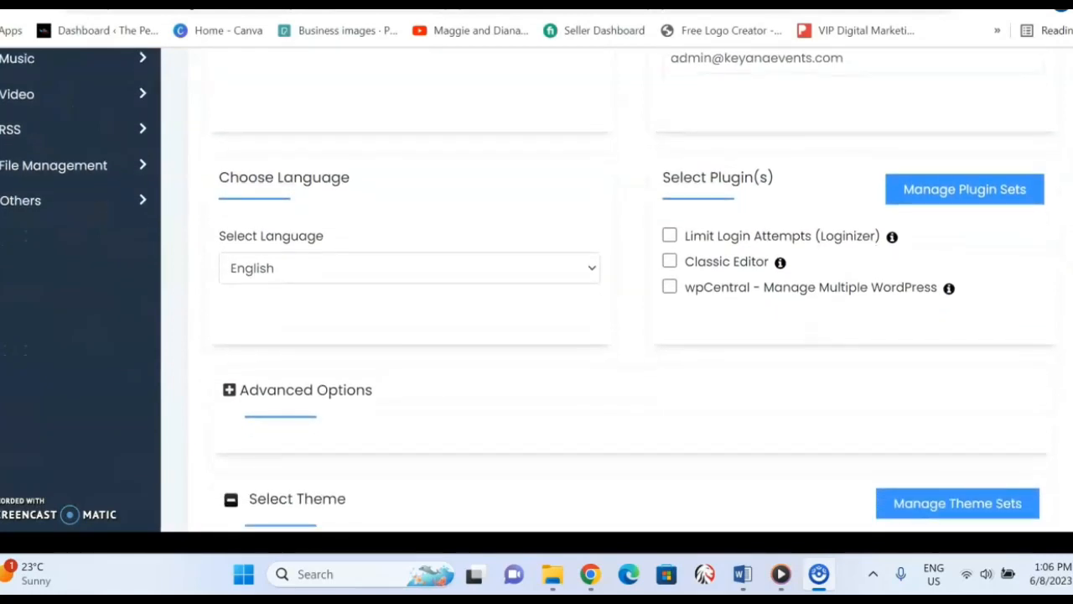
pyautogui.click(670, 236)
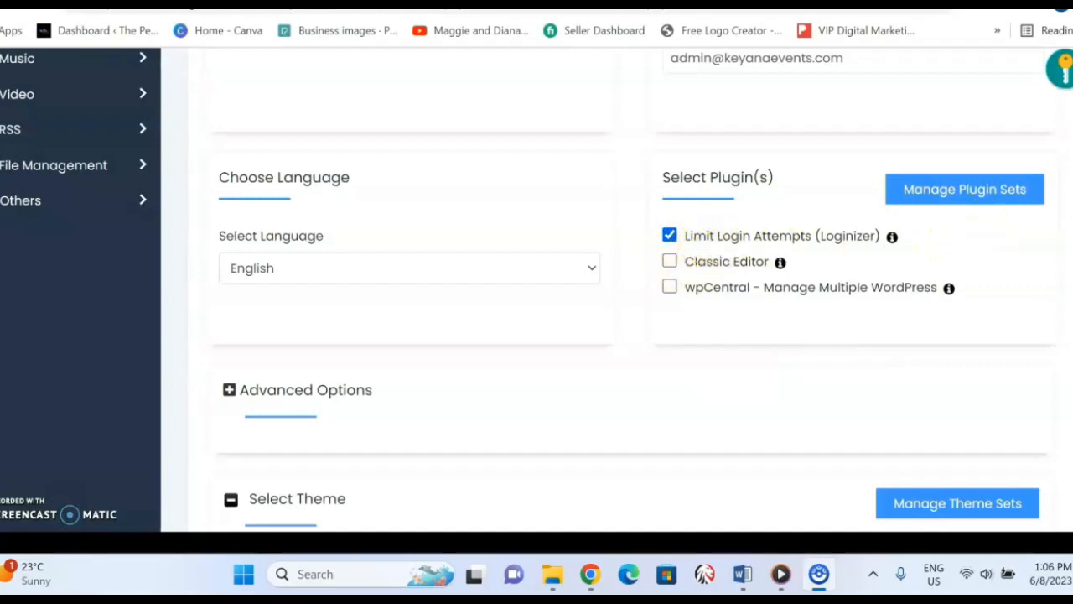
# Review the optional themes and the entered setup details, and install WordPress 5.8 on keyanaevents.com.
pyautogui.scroll(-4, 1061, 69)
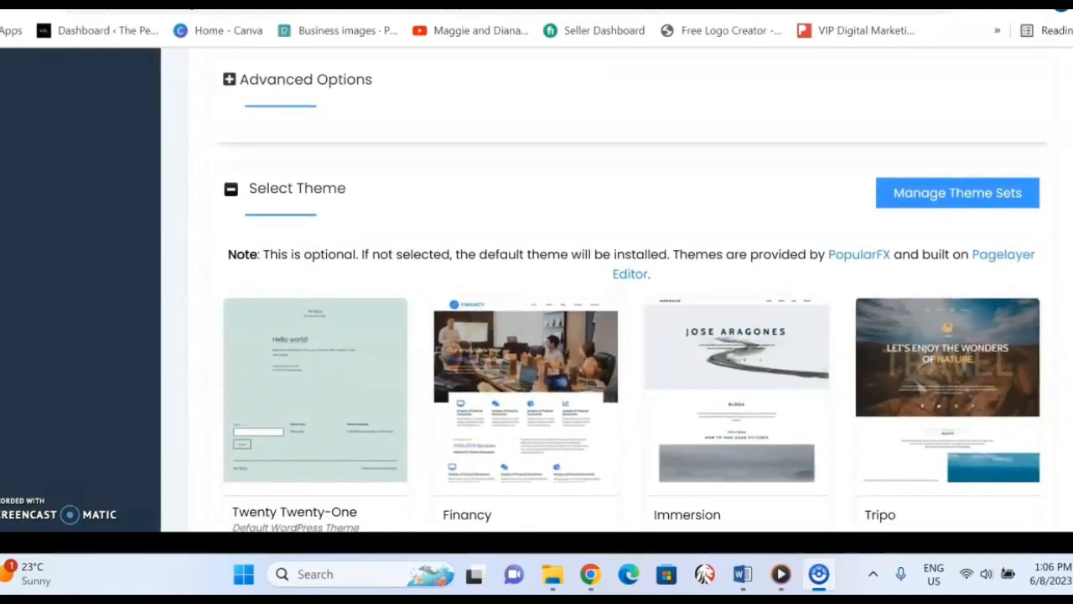
pyautogui.scroll(-4, 632, 289)
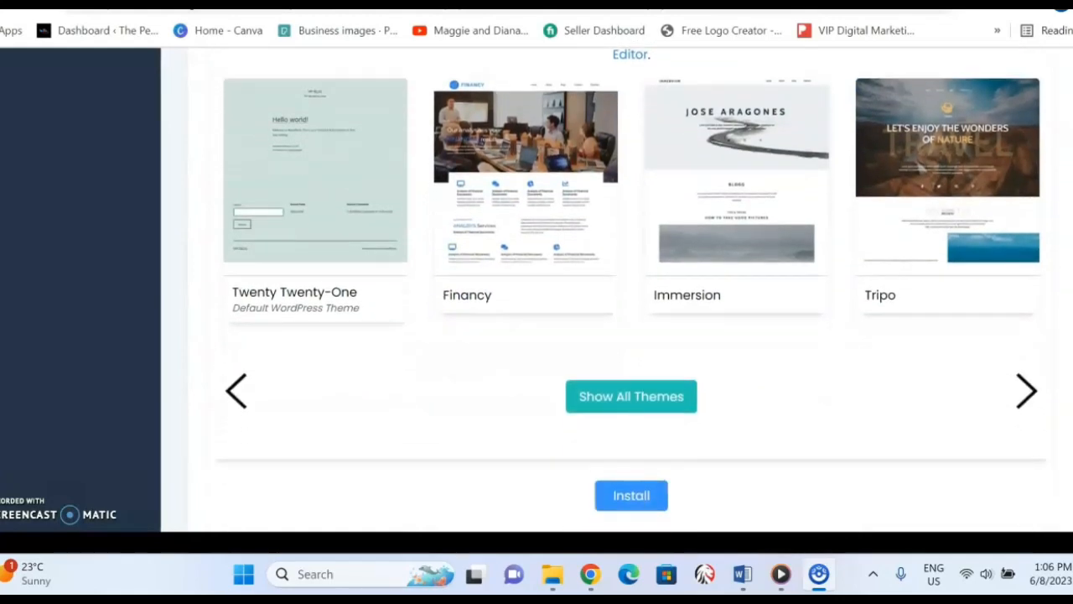
pyautogui.scroll(-2, 1040, 117)
pyautogui.scroll(15, 1039, 117)
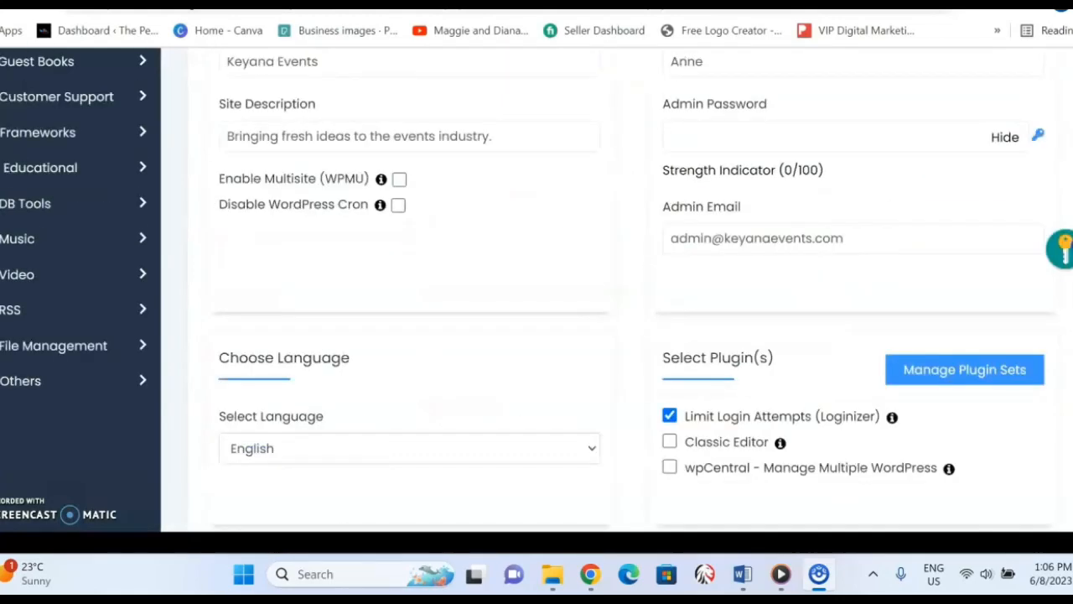
pyautogui.scroll(2, 1040, 118)
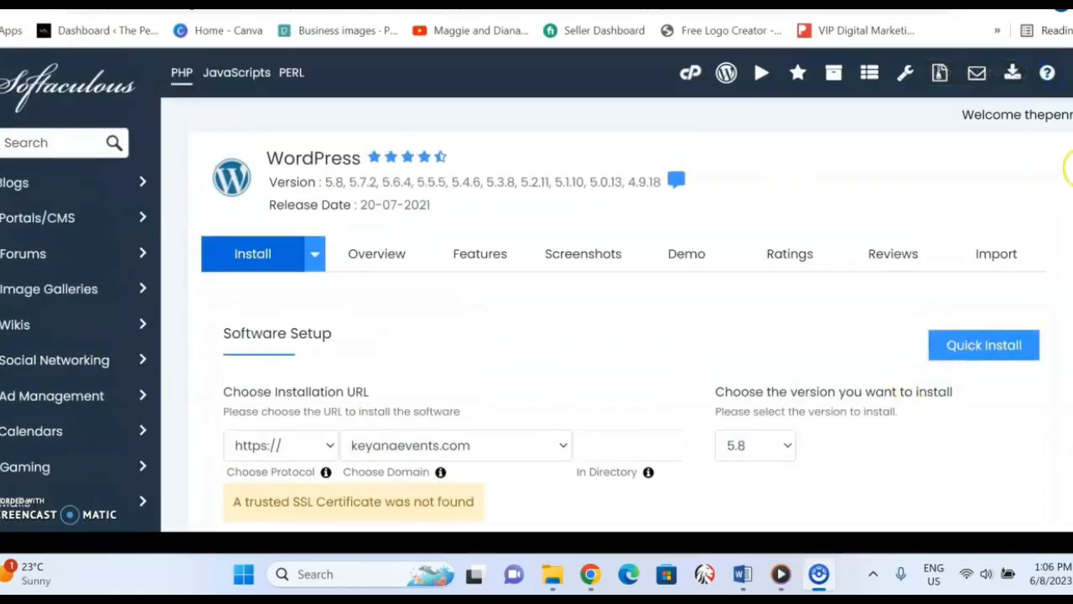
pyautogui.scroll(-2, 754, 57)
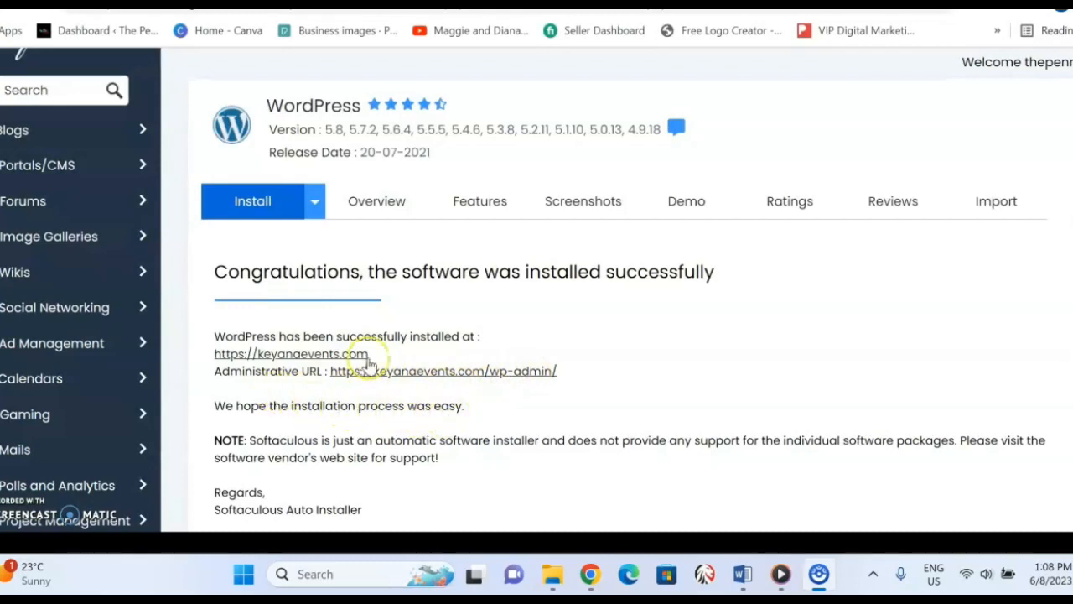
# Open the installed site keyanaevents.com and its administrative URL keyanaevents.com/wp-admin/ in separate new tabs.
pyautogui.rightClick(335, 359)
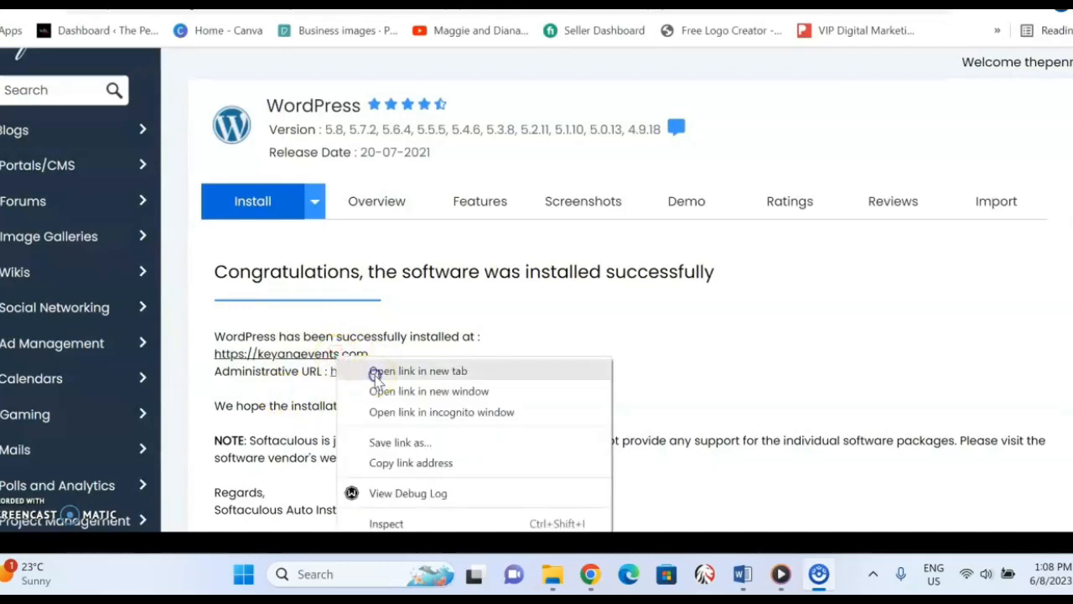
pyautogui.click(375, 373)
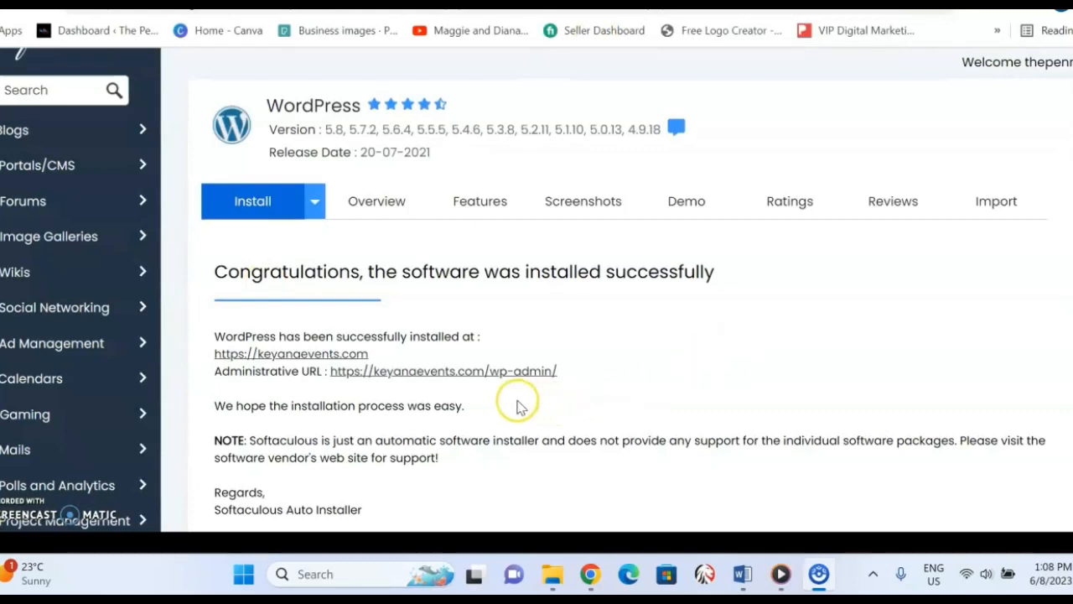
pyautogui.rightClick(434, 380)
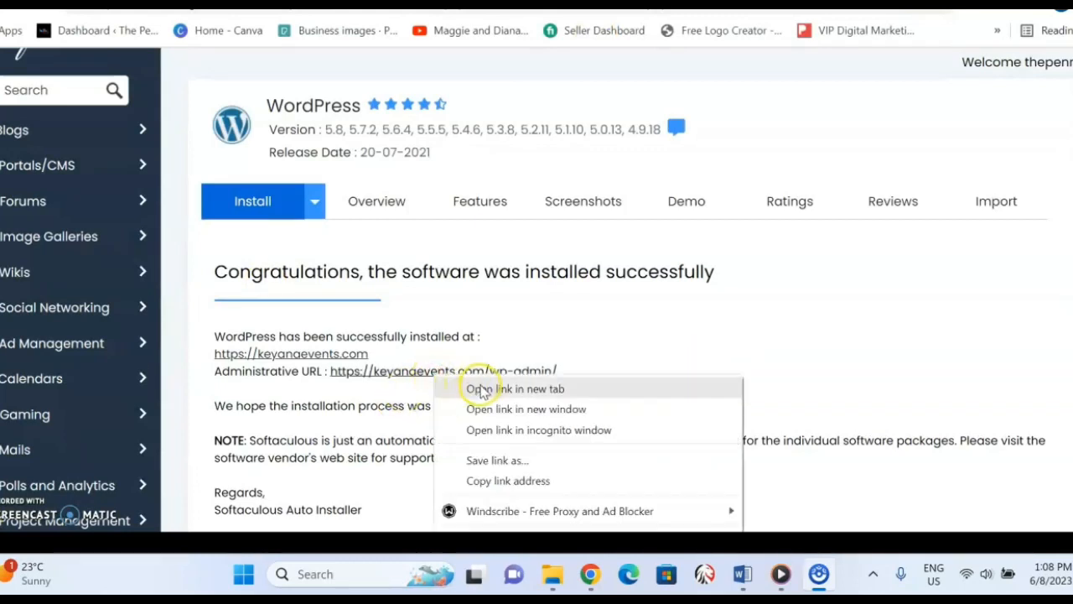
pyautogui.click(484, 391)
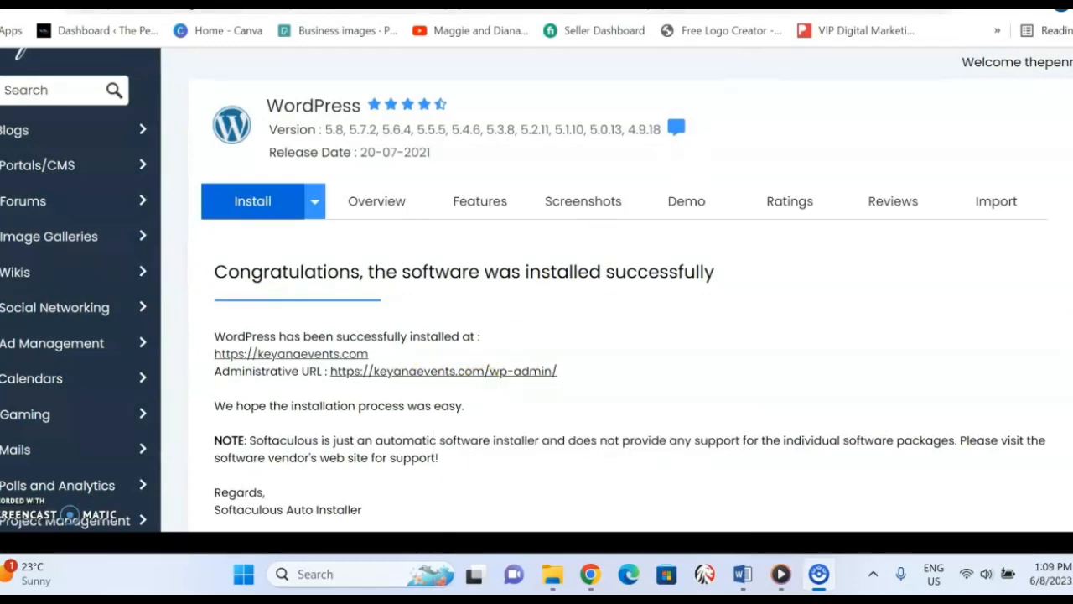
# Continue past the Kaspersky certificate warning for keyanaevents.com and look over the new site's home page.
pyautogui.click(914, 4)
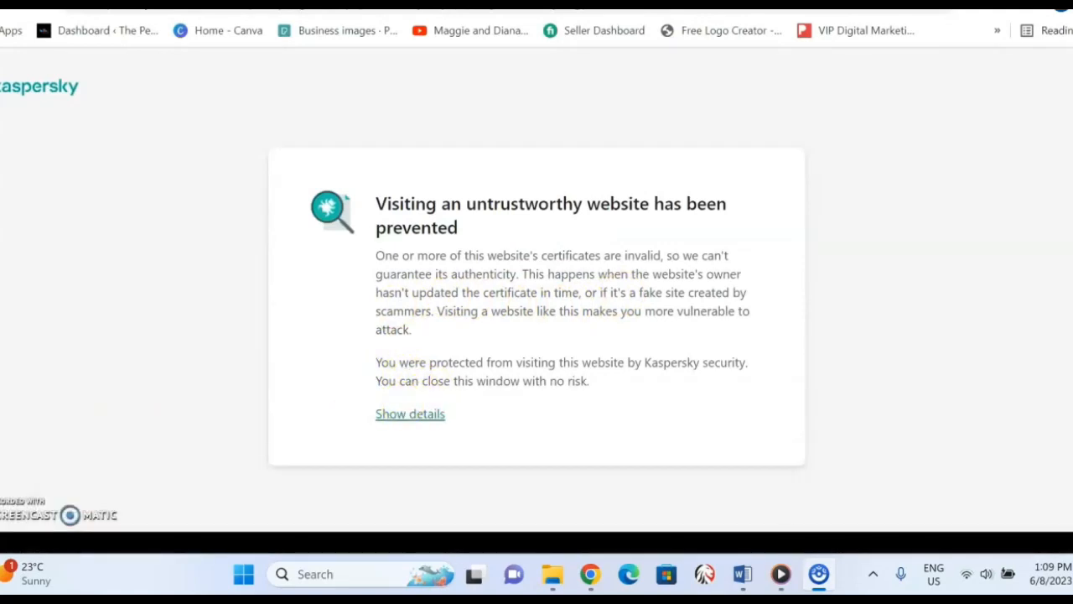
pyautogui.click(410, 414)
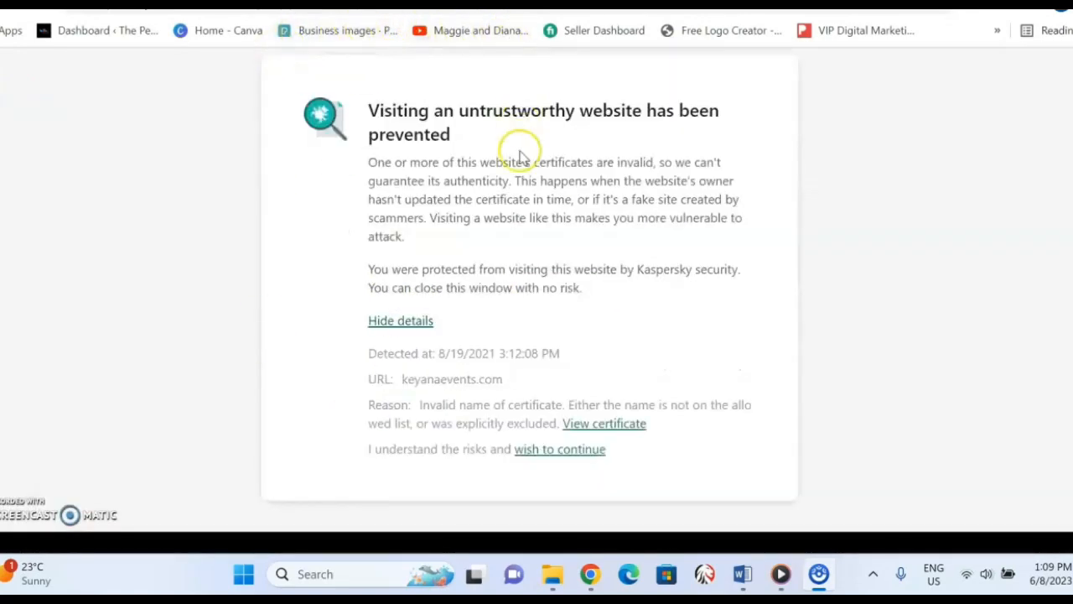
pyautogui.click(542, 451)
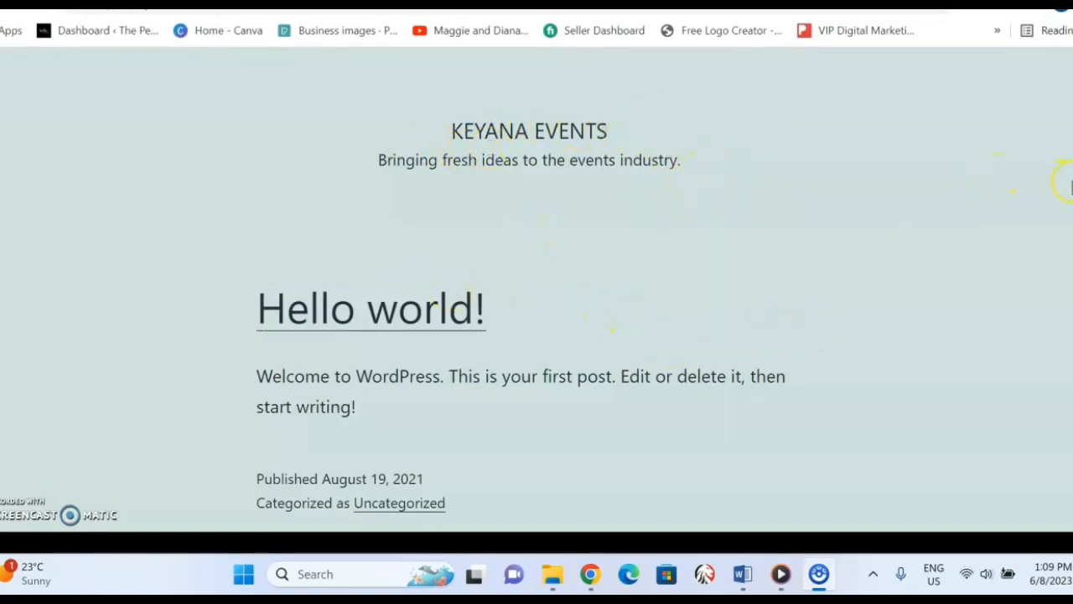
pyautogui.scroll(-3, 1000, 159)
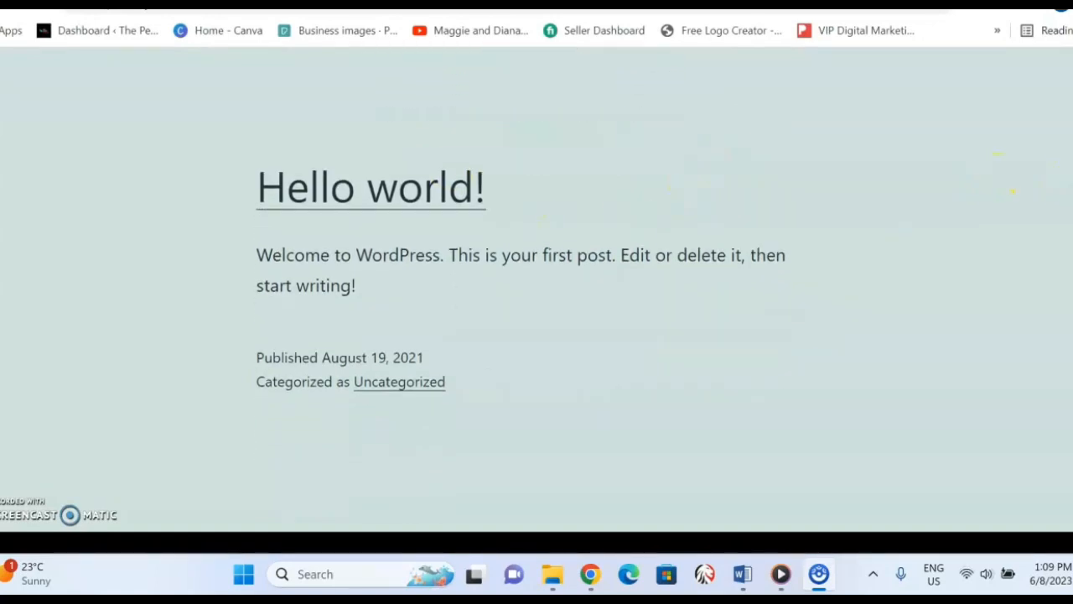
pyautogui.scroll(3, 1000, 158)
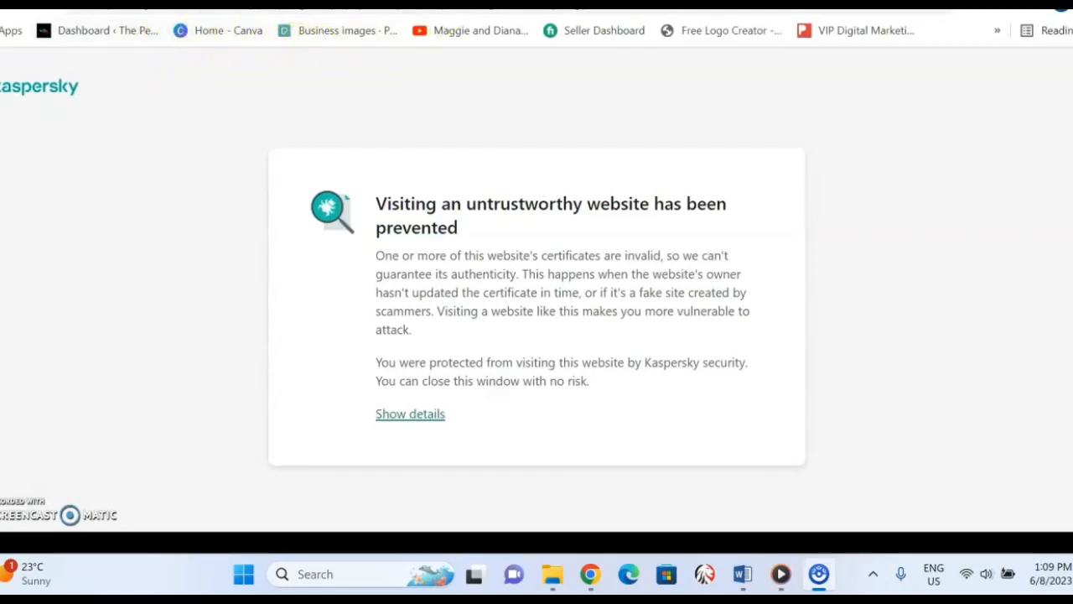
# Continue past the certificate warning in the other keyanaevents.com tab and bring up the WordPress admin dashboard.
pyautogui.click(503, 4)
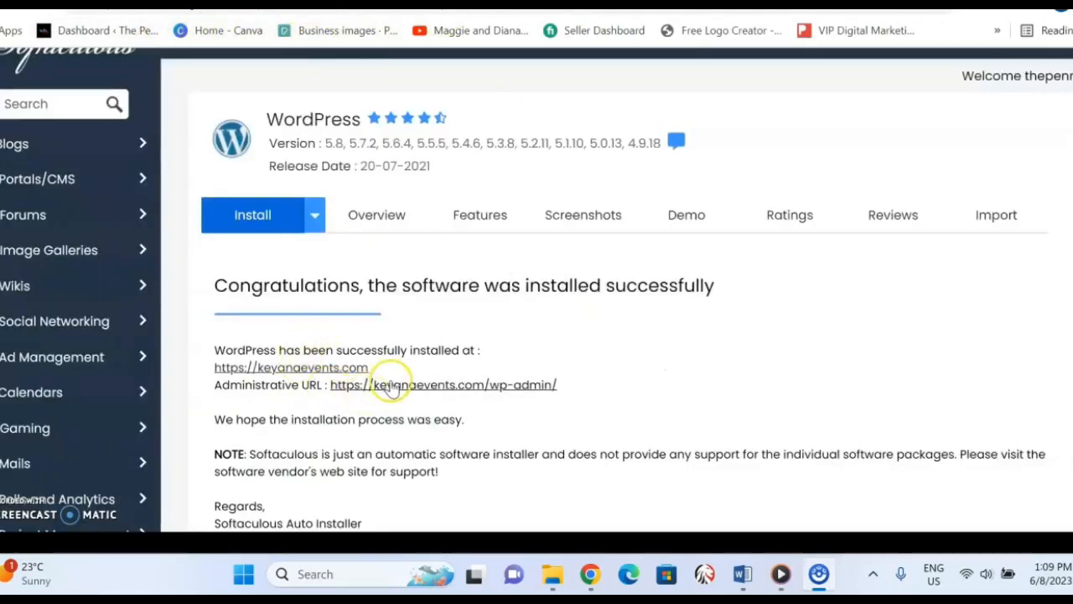
pyautogui.click(738, 4)
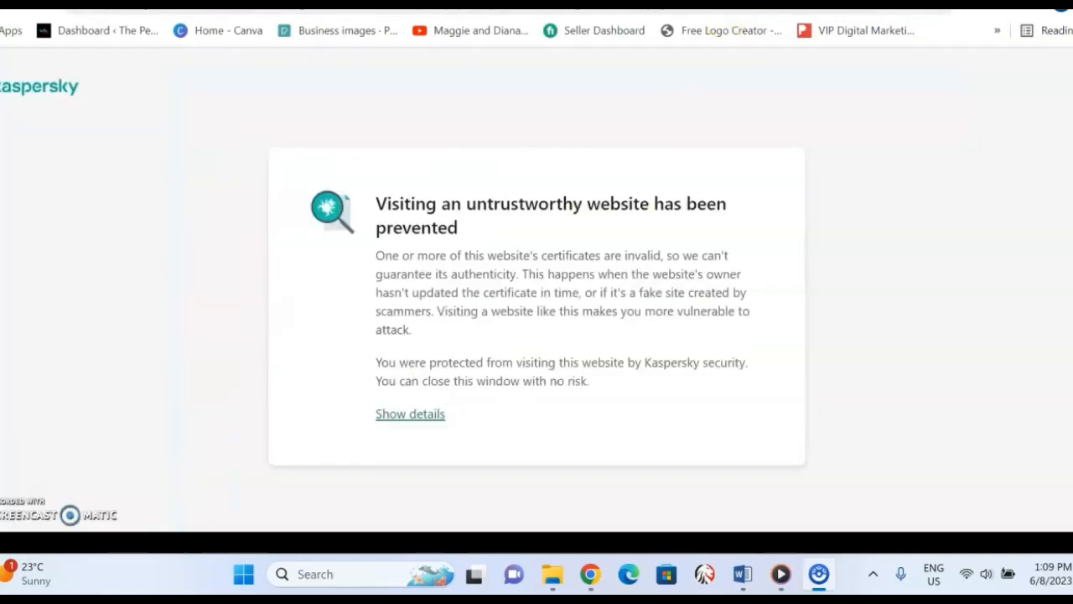
pyautogui.click(412, 413)
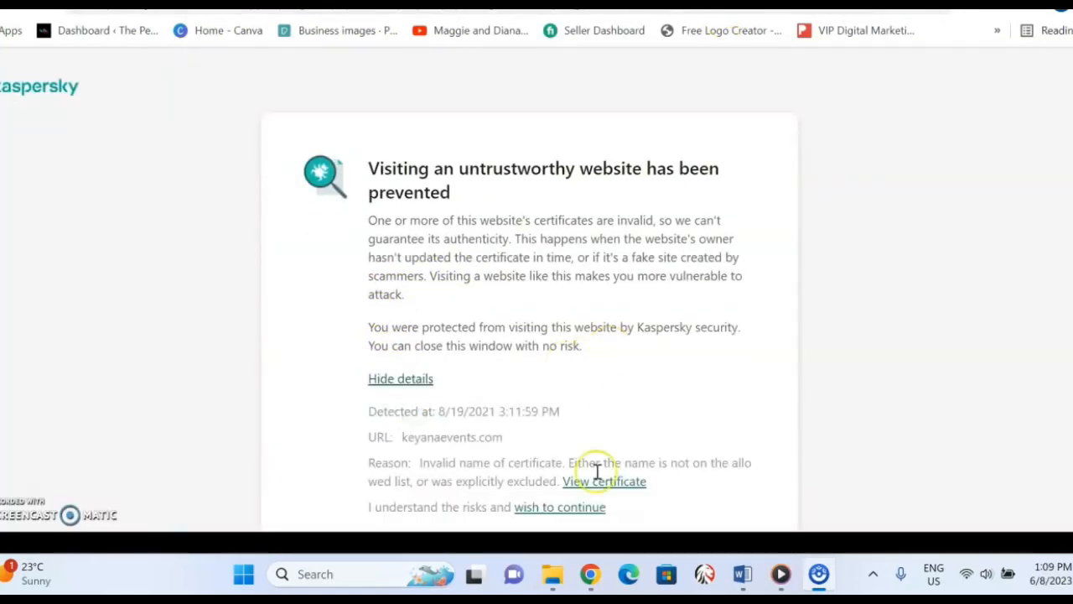
pyautogui.click(582, 507)
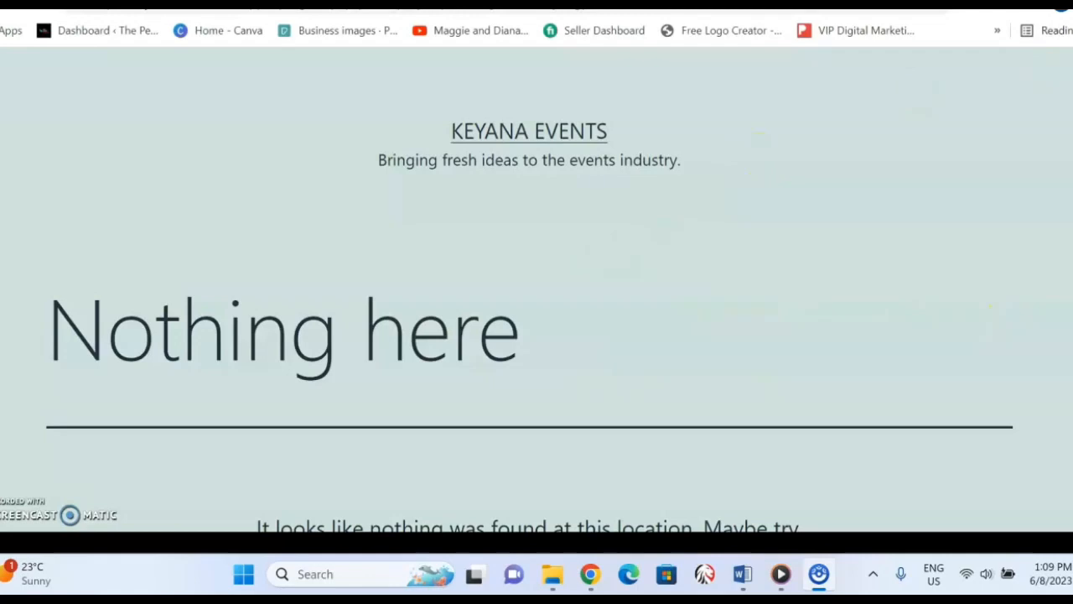
pyautogui.scroll(-2, 537, 336)
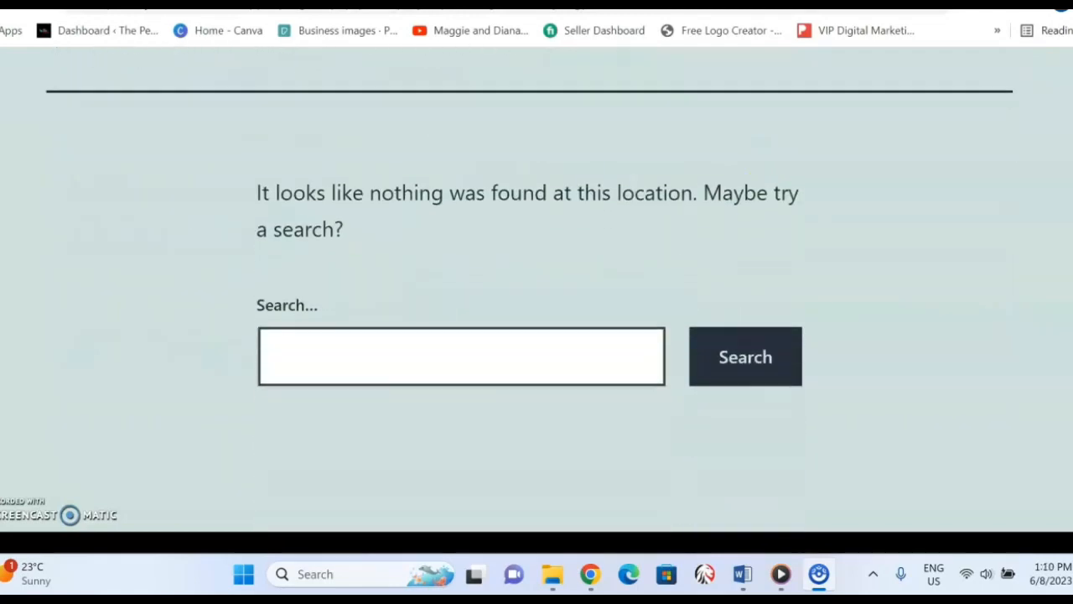
pyautogui.click(755, 3)
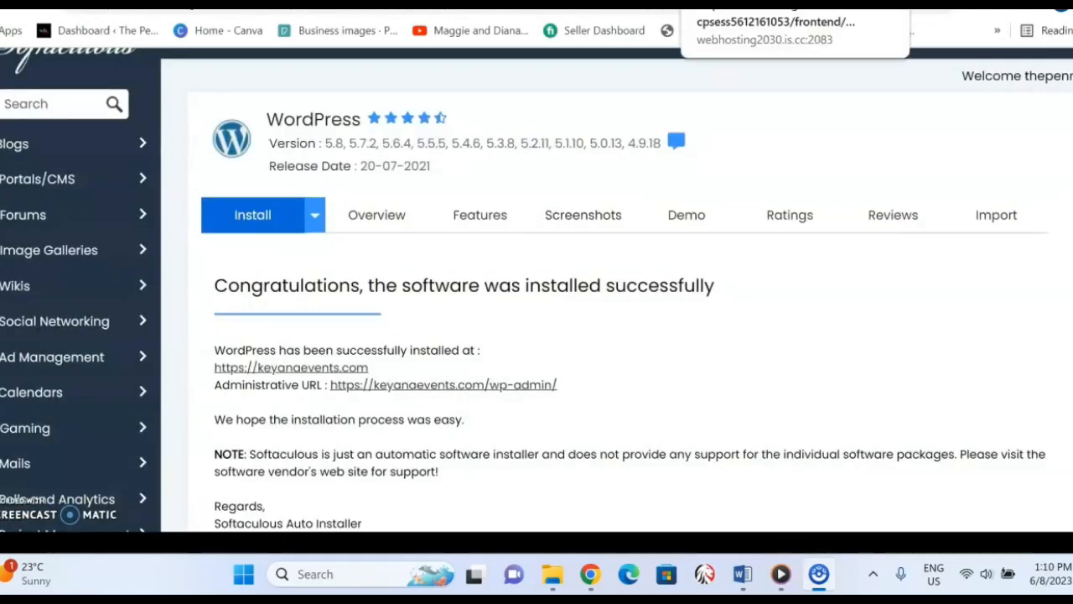
pyautogui.click(729, 4)
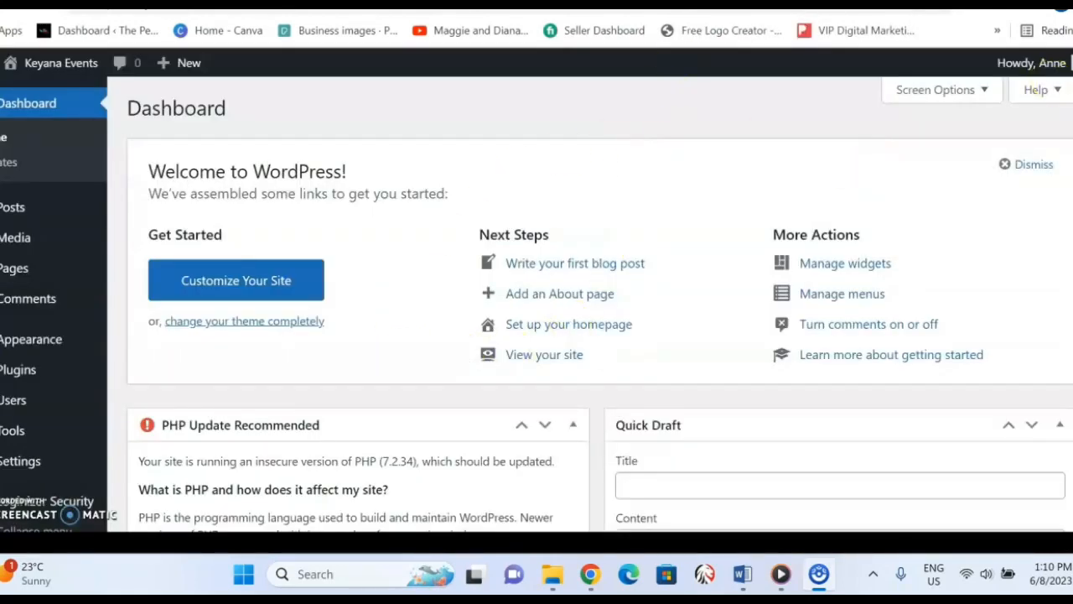
# Look over the WordPress dashboard's welcome links, PHP update notice, site health, activity and news sections.
pyautogui.scroll(-5, 600, 310)
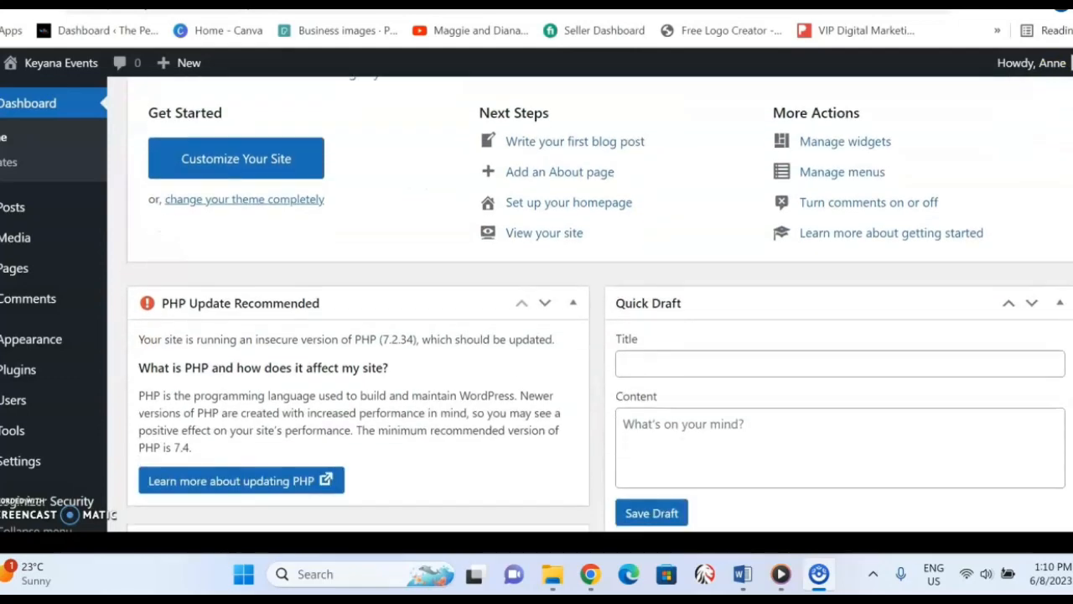
pyautogui.scroll(-5, 600, 311)
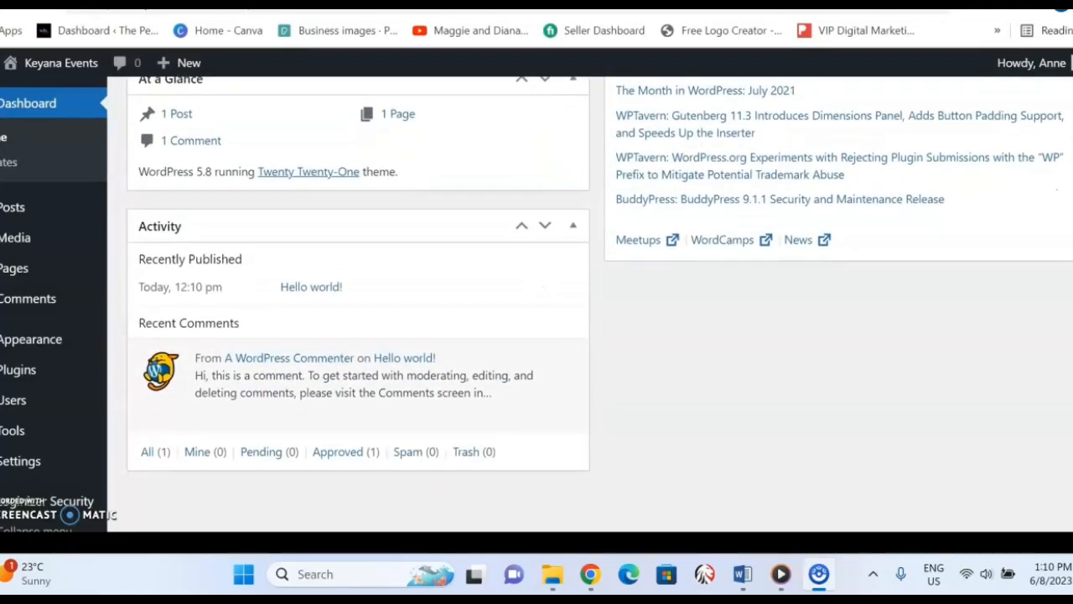
pyautogui.scroll(5, 1057, 248)
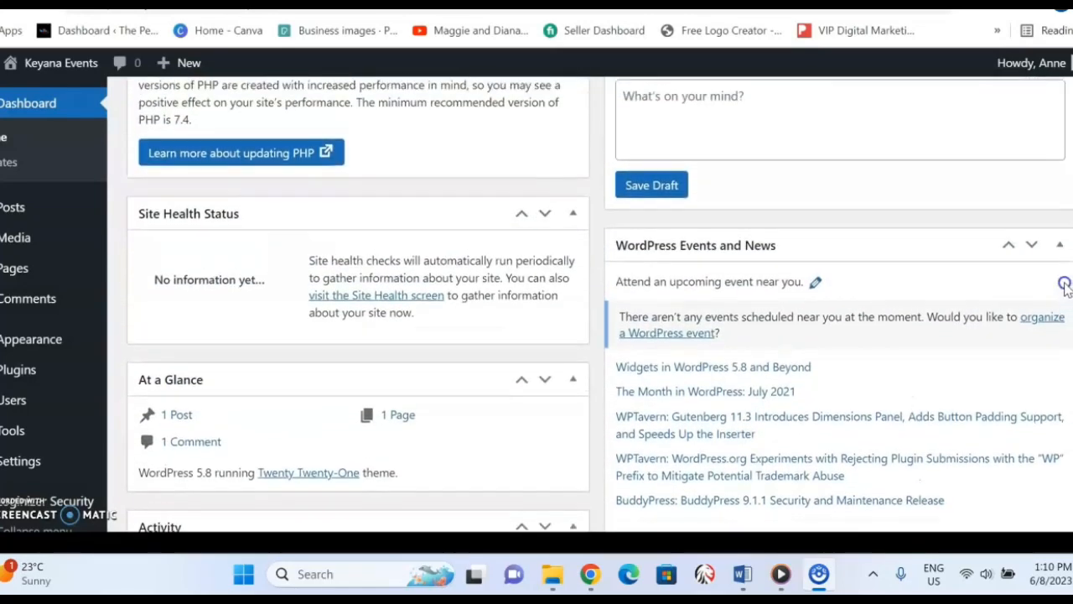
pyautogui.scroll(4, 1056, 248)
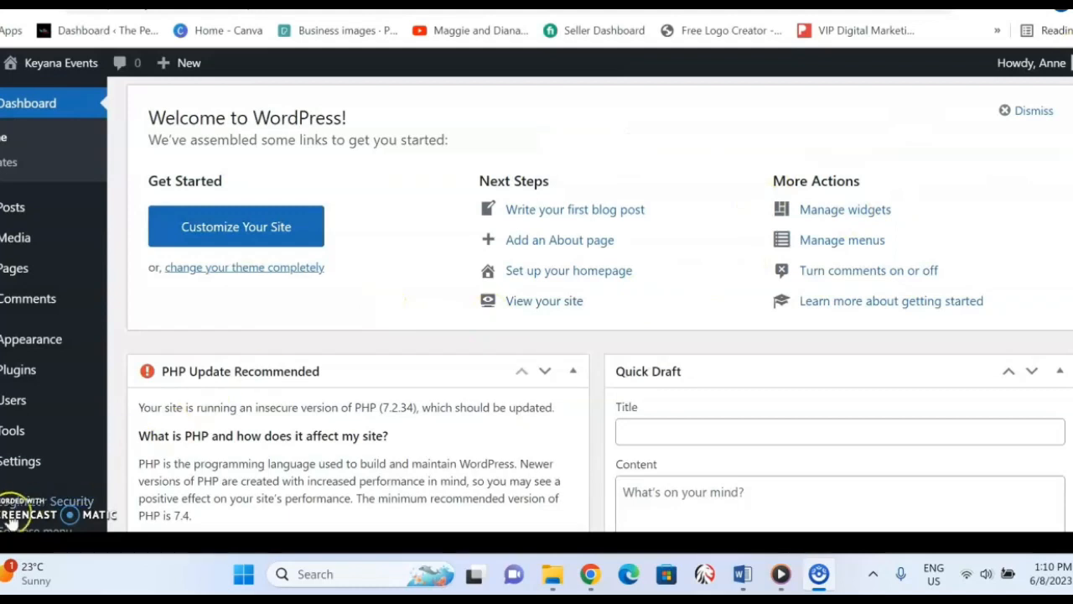
pyautogui.moveTo(30, 520)
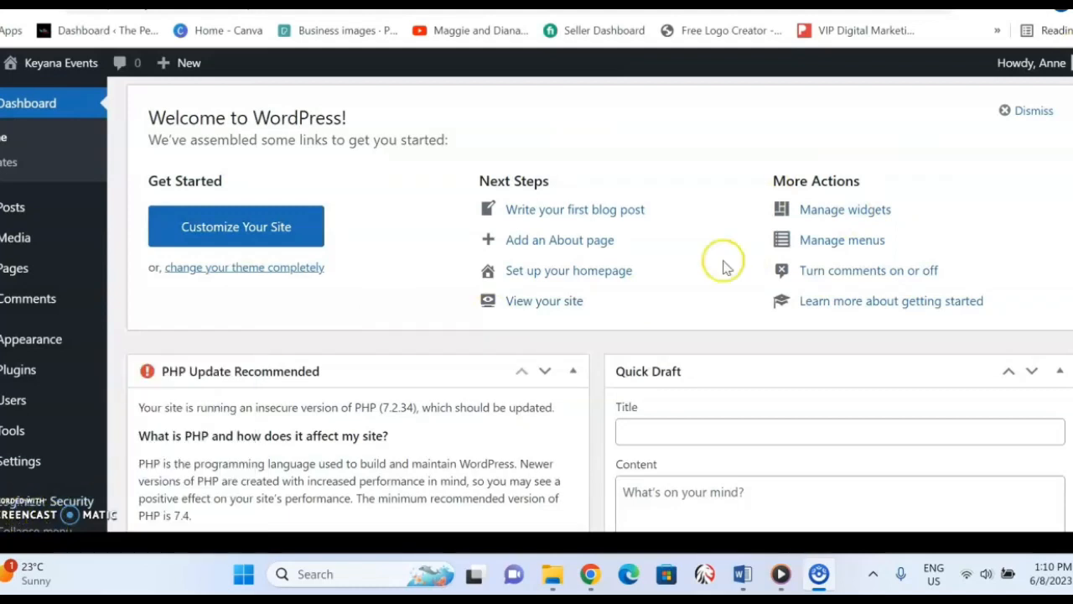
# Open the page for adding new plugins, look through the featured plugins, and go to the plugin search.
pyautogui.moveTo(25, 375)
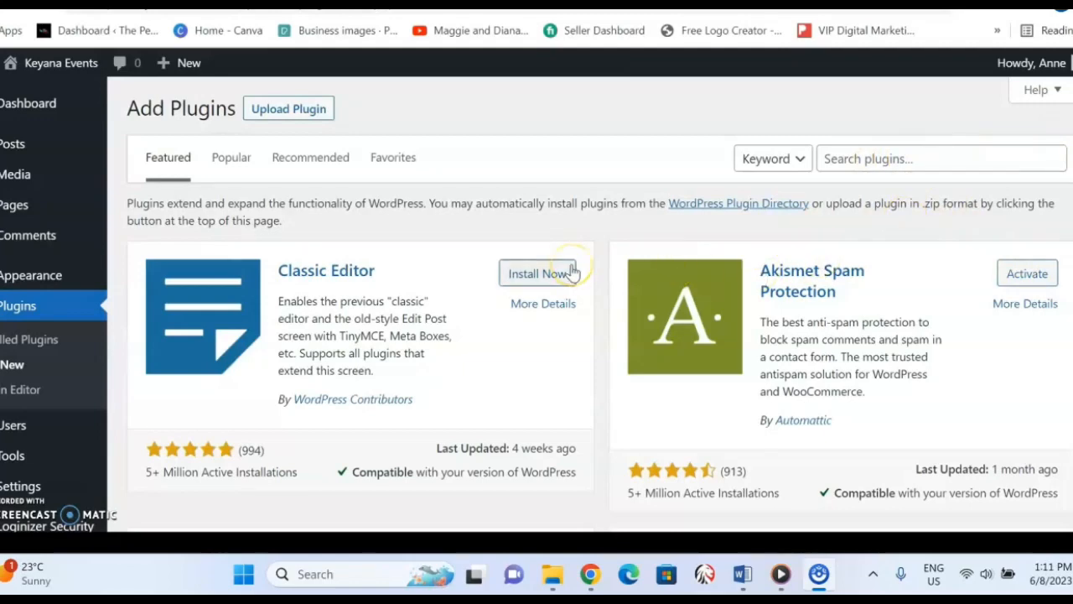
pyautogui.scroll(-2, 571, 273)
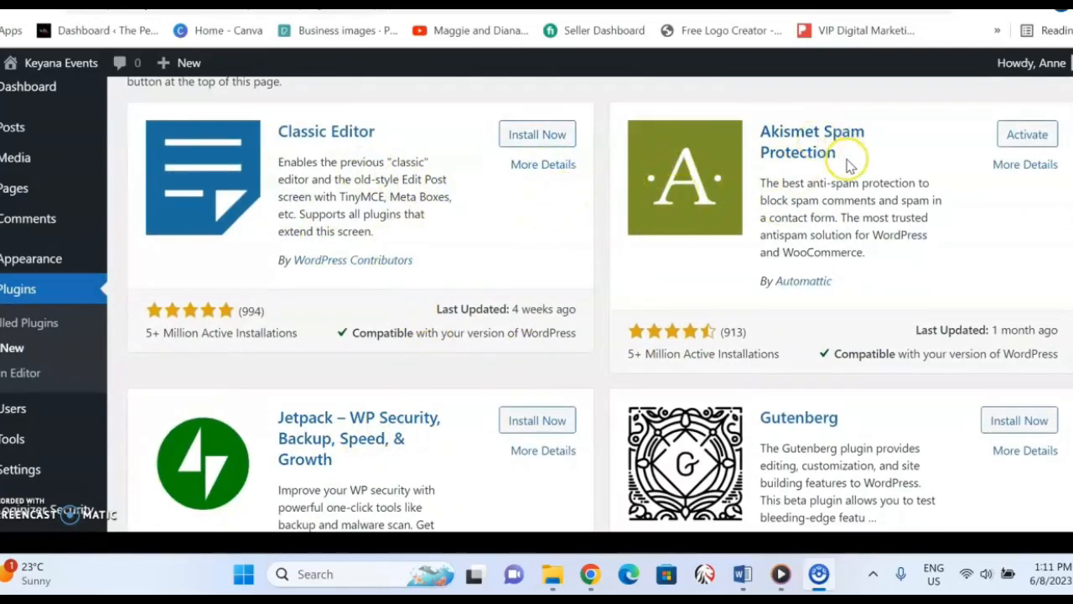
pyautogui.scroll(3, 849, 163)
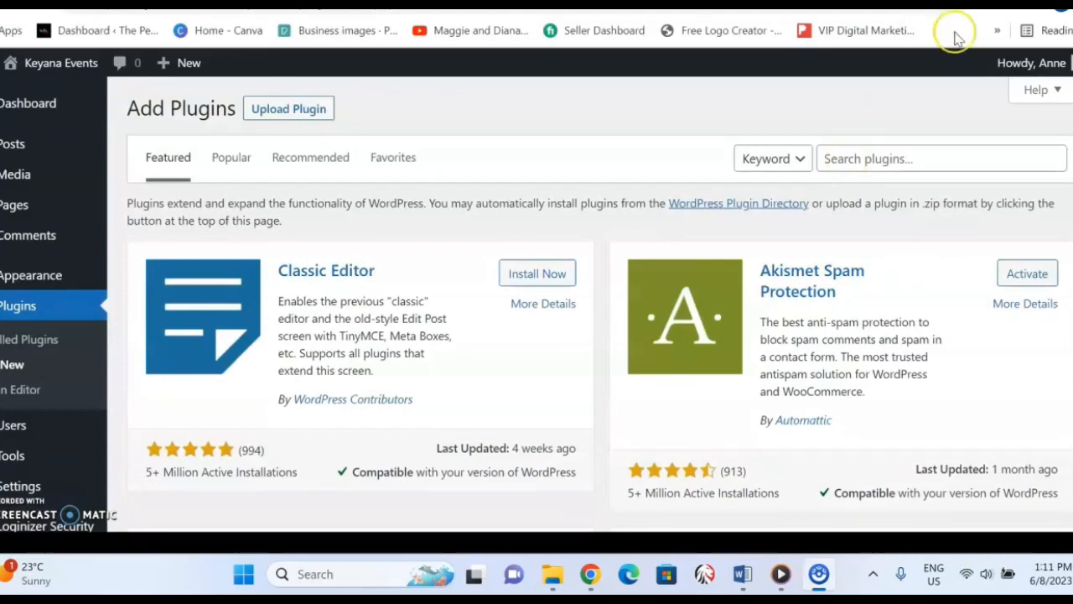
pyautogui.click(886, 158)
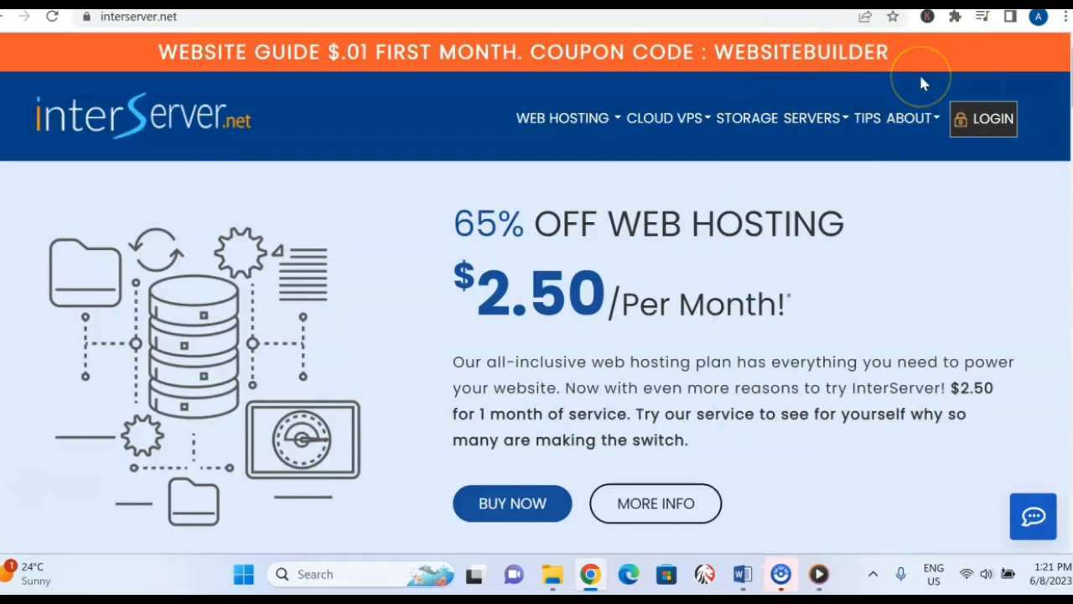
pyautogui.moveTo(815, 119)
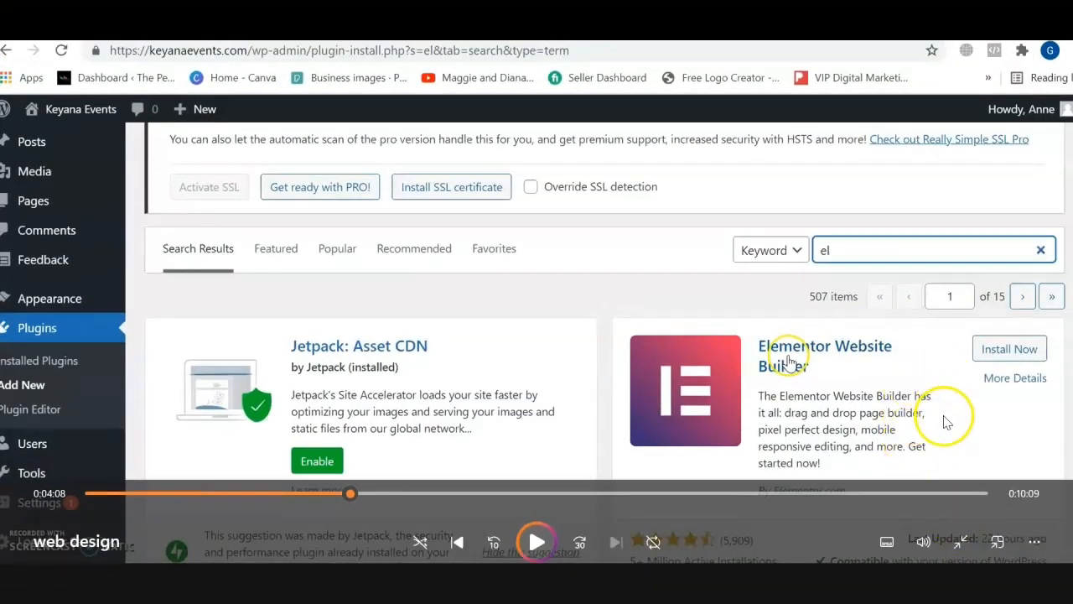
pyautogui.click(535, 542)
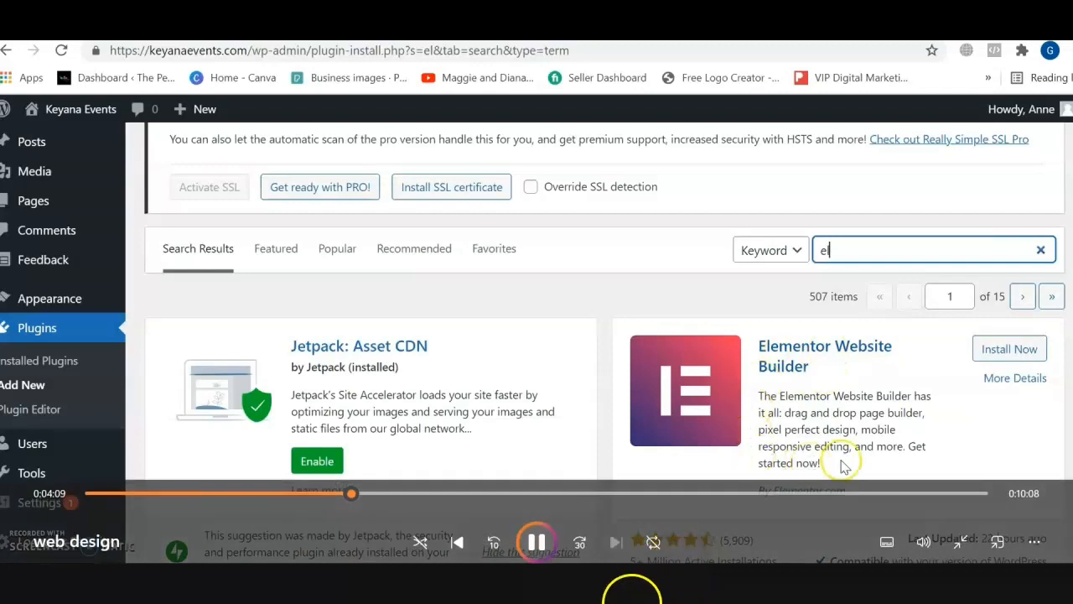
pyautogui.moveTo(580, 587)
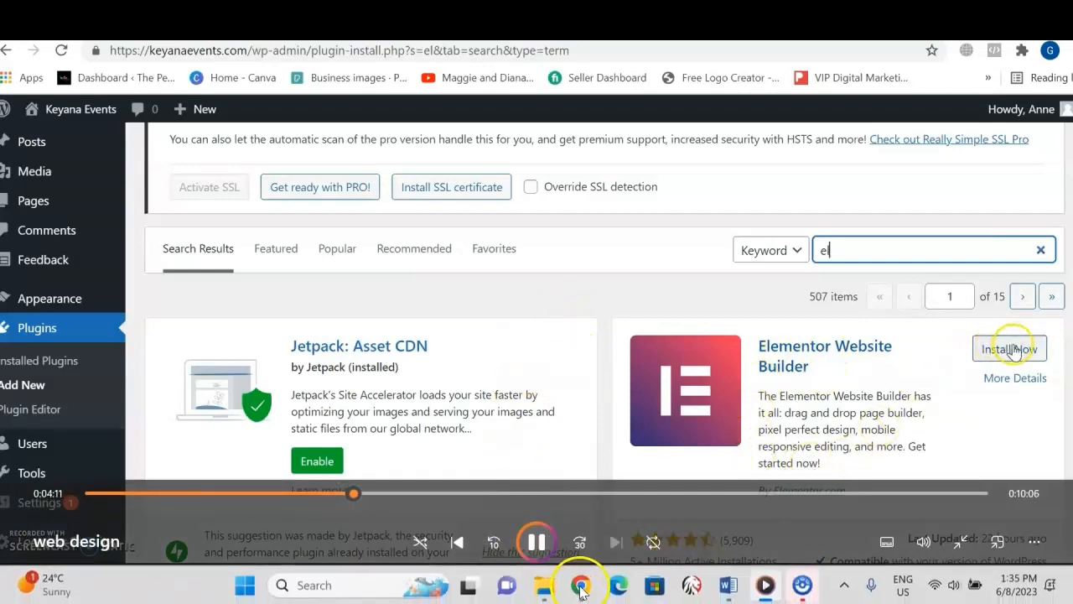
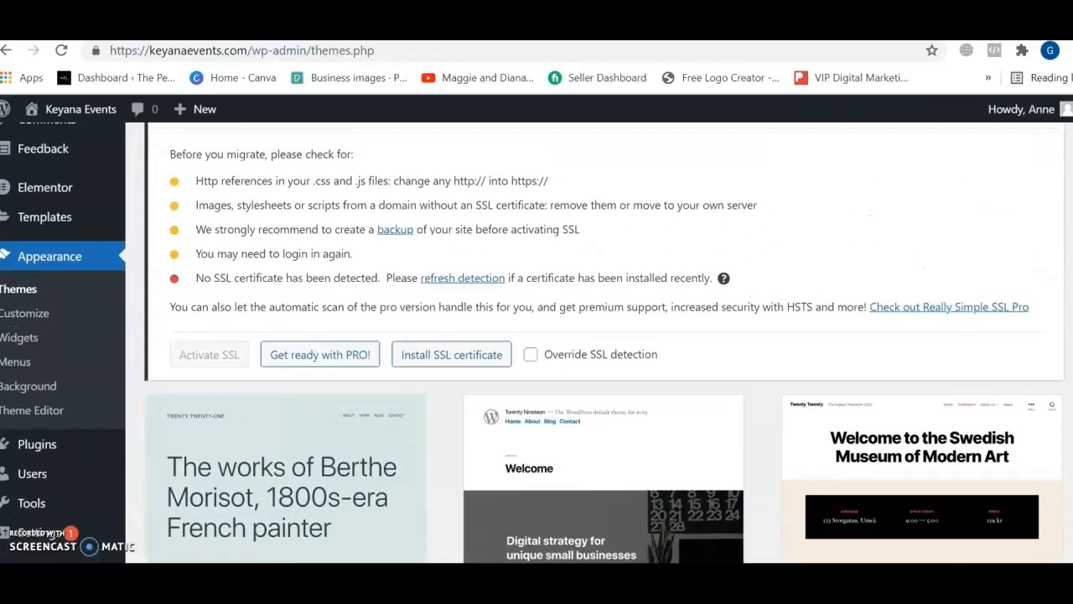
# Open the page for adding new themes and look through the popular themes.
pyautogui.scroll(3, 1044, 196)
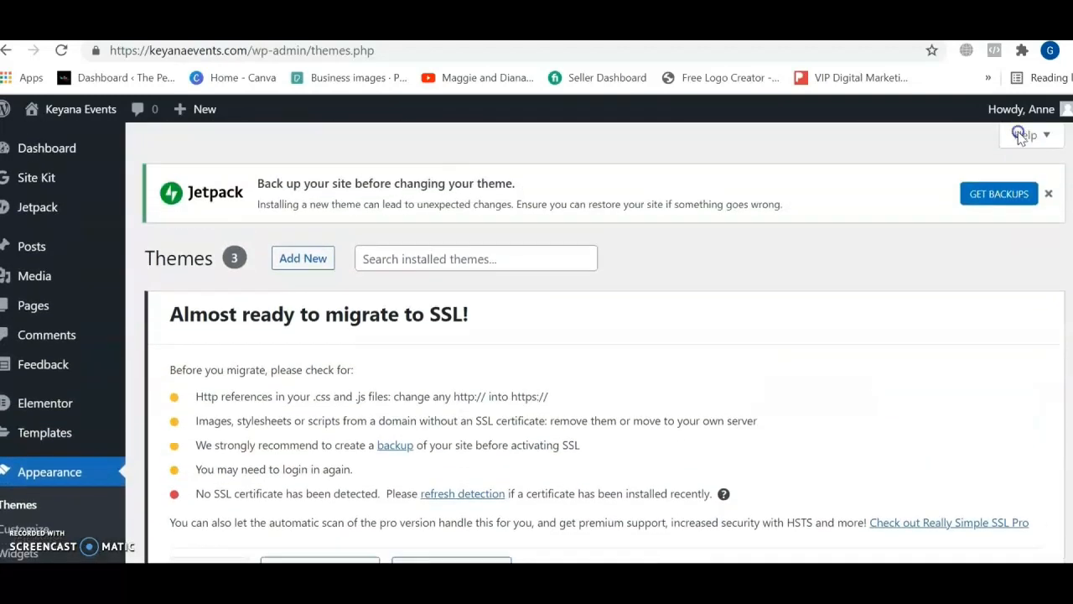
pyautogui.click(303, 259)
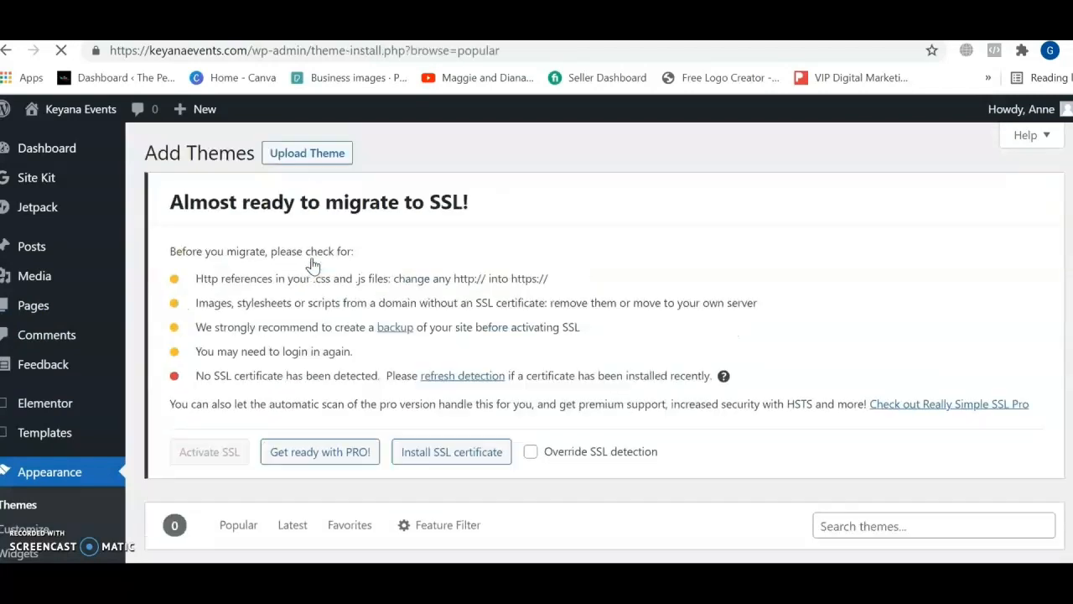
pyautogui.scroll(-3, 312, 265)
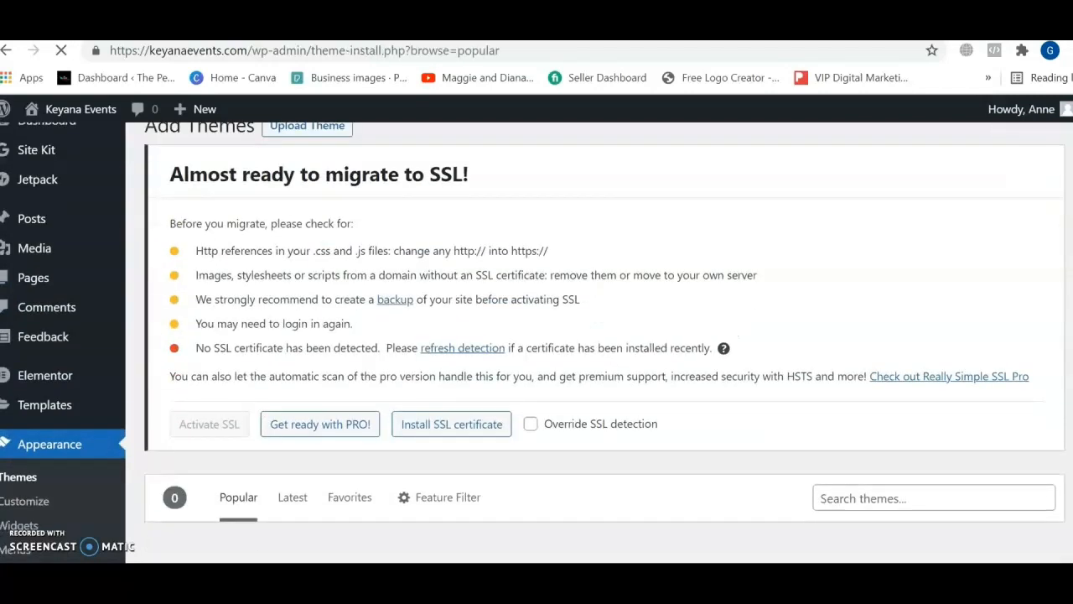
pyautogui.scroll(1, 312, 265)
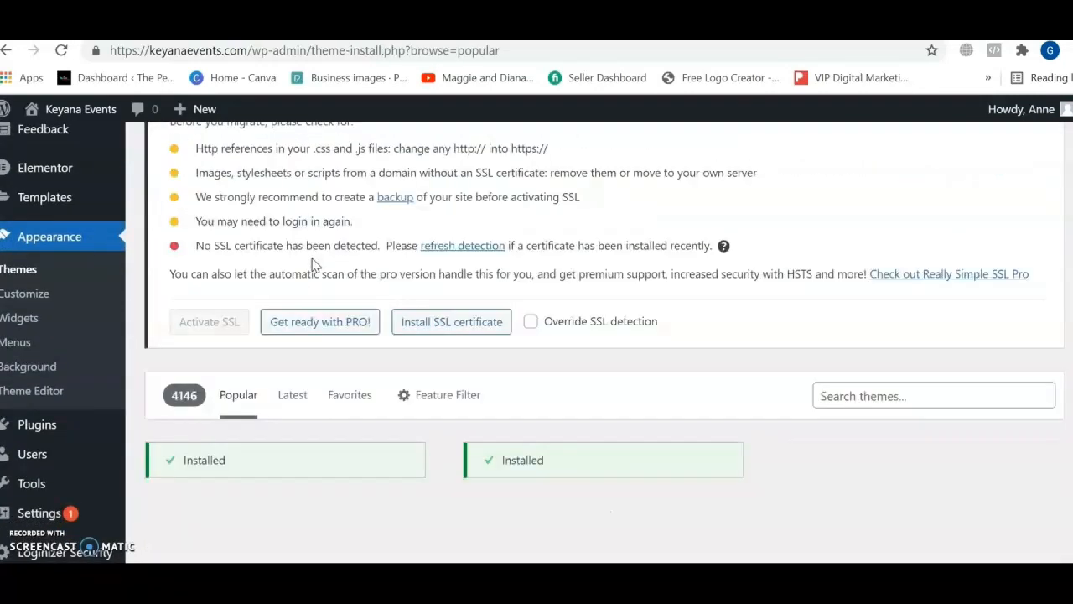
pyautogui.scroll(-2, 311, 265)
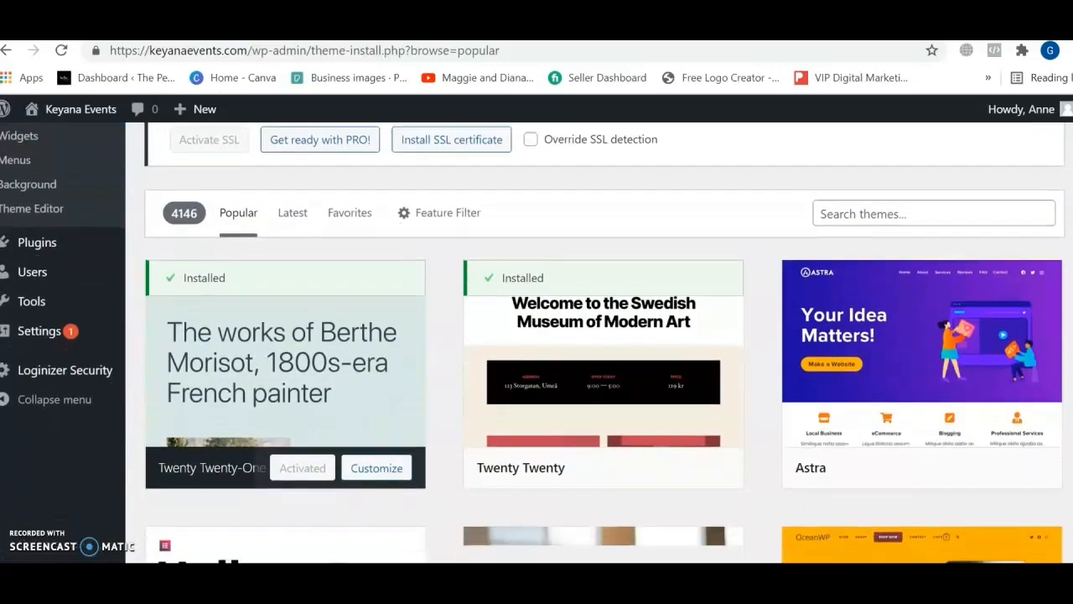
pyautogui.scroll(-1, 604, 342)
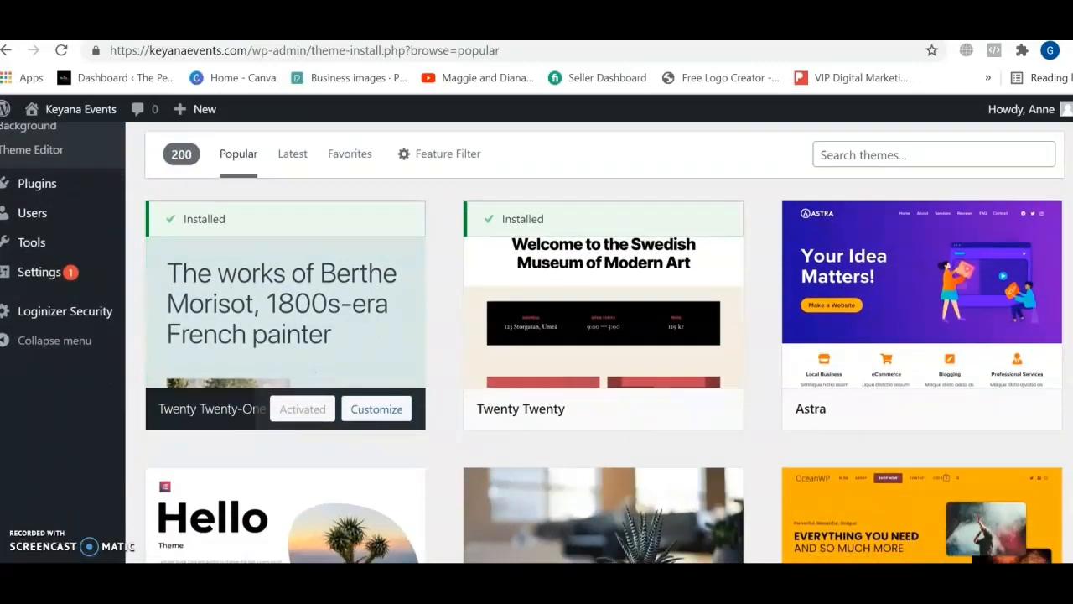
pyautogui.scroll(-3, 604, 342)
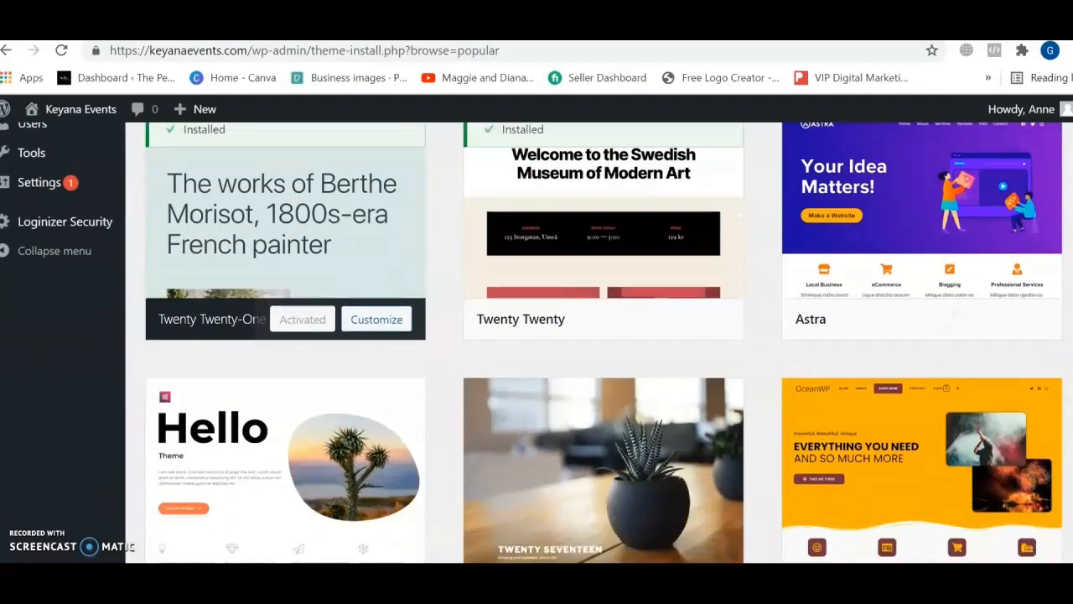
pyautogui.scroll(3, 603, 342)
pyautogui.scroll(1, 603, 342)
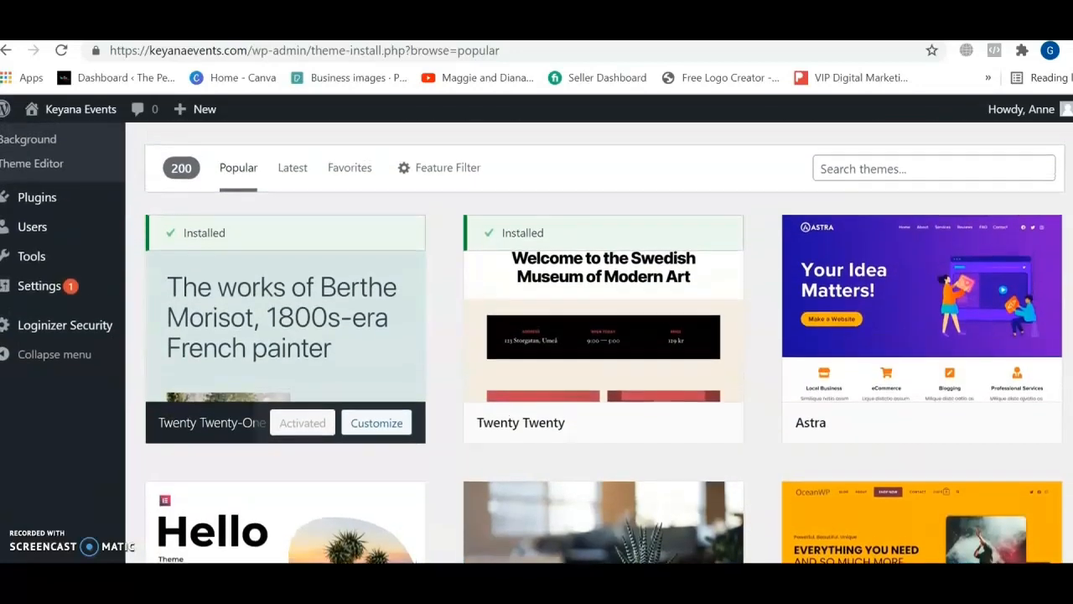
# Search the theme library for "astra", install the Astra theme and activate it.
pyautogui.click(972, 186)
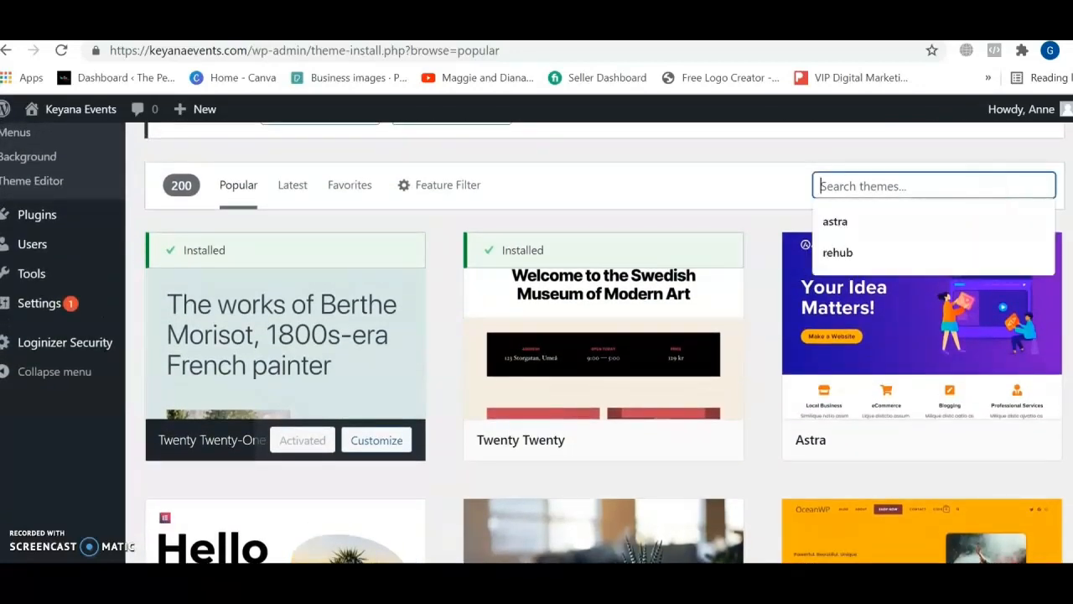
pyautogui.write('astra')
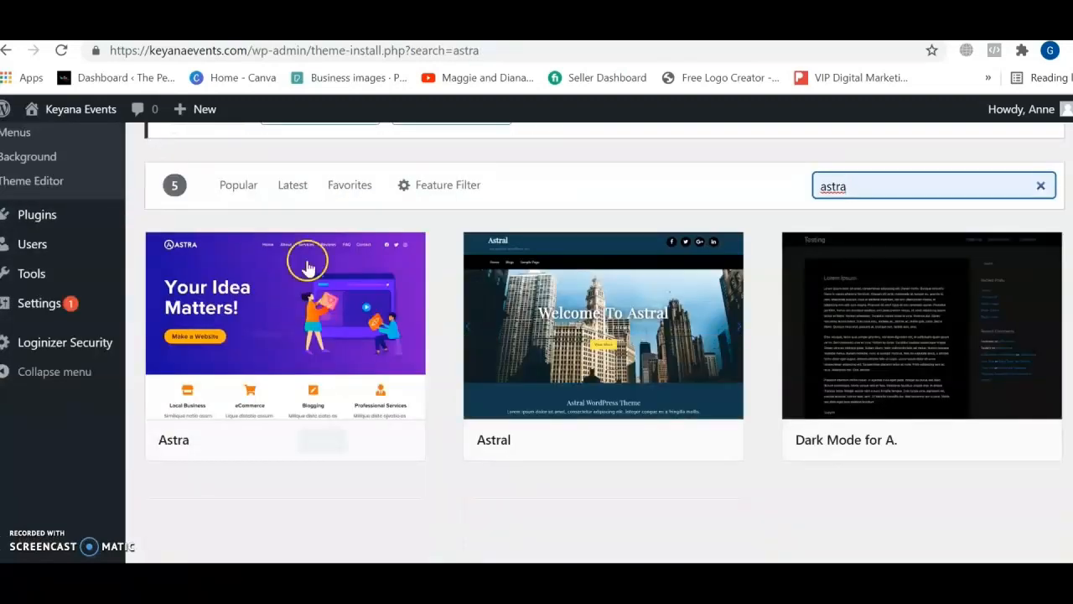
pyautogui.moveTo(162, 287)
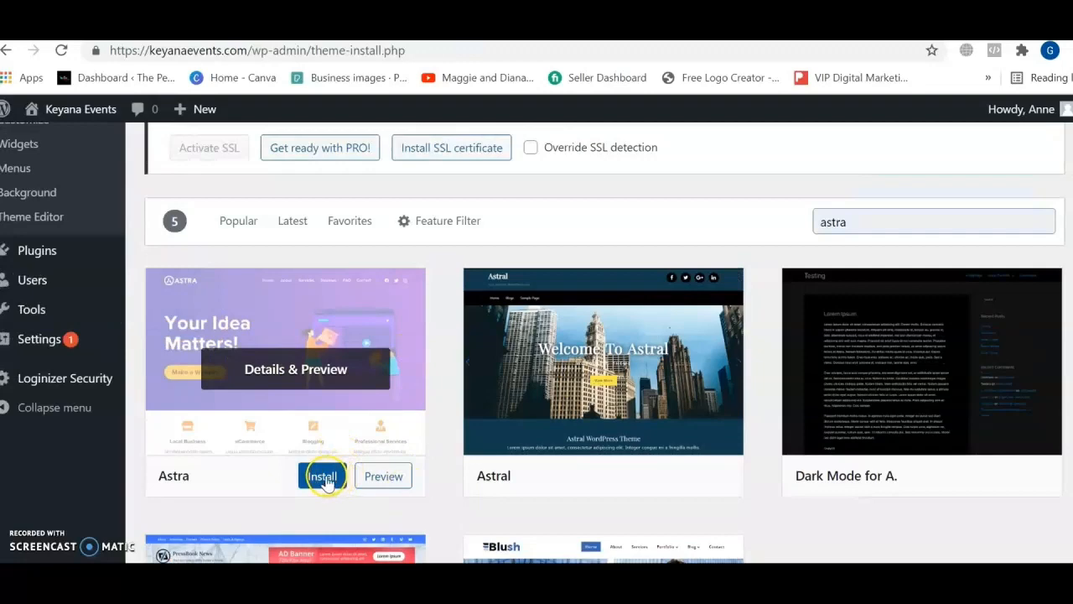
pyautogui.click(325, 479)
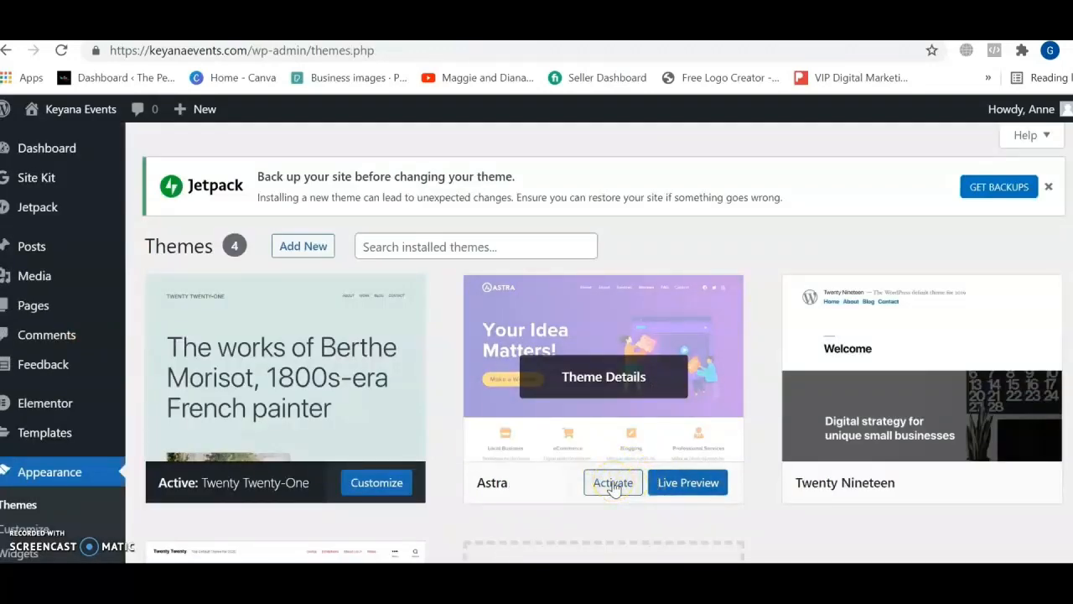
pyautogui.click(613, 484)
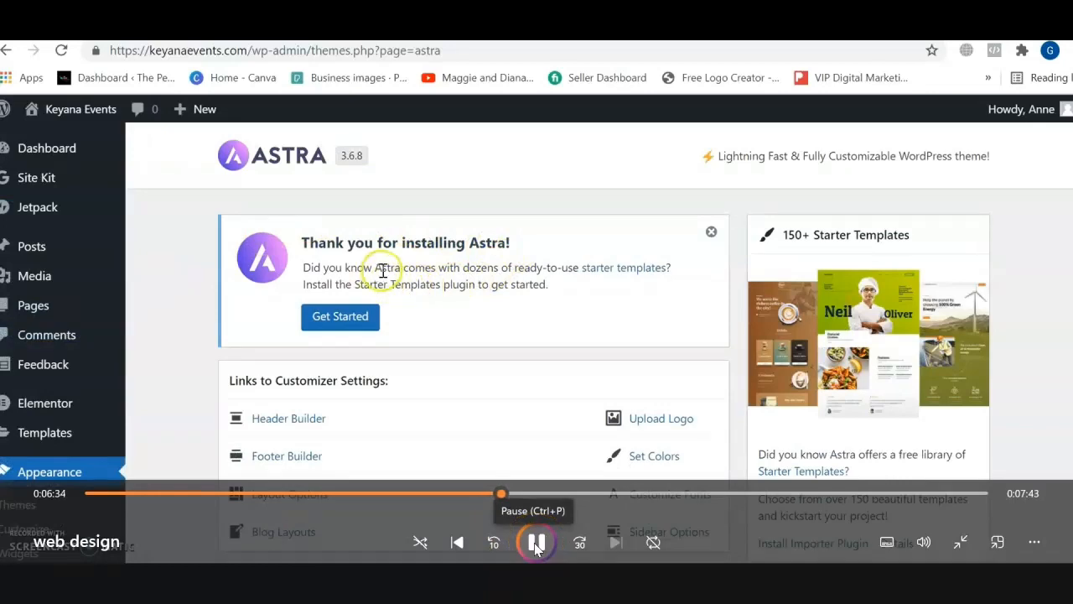
pyautogui.click(536, 543)
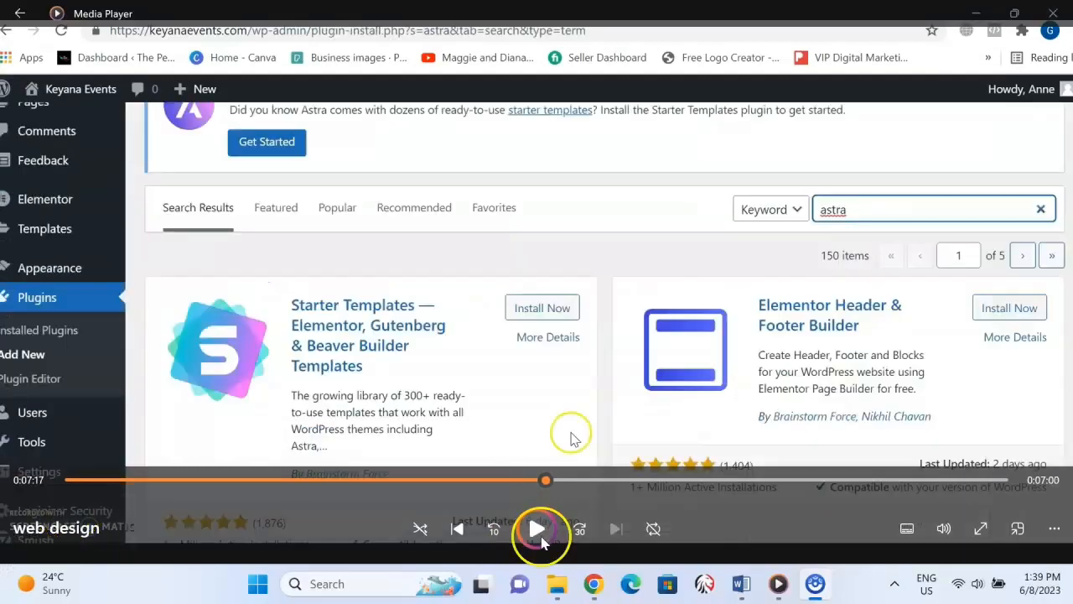
pyautogui.click(542, 541)
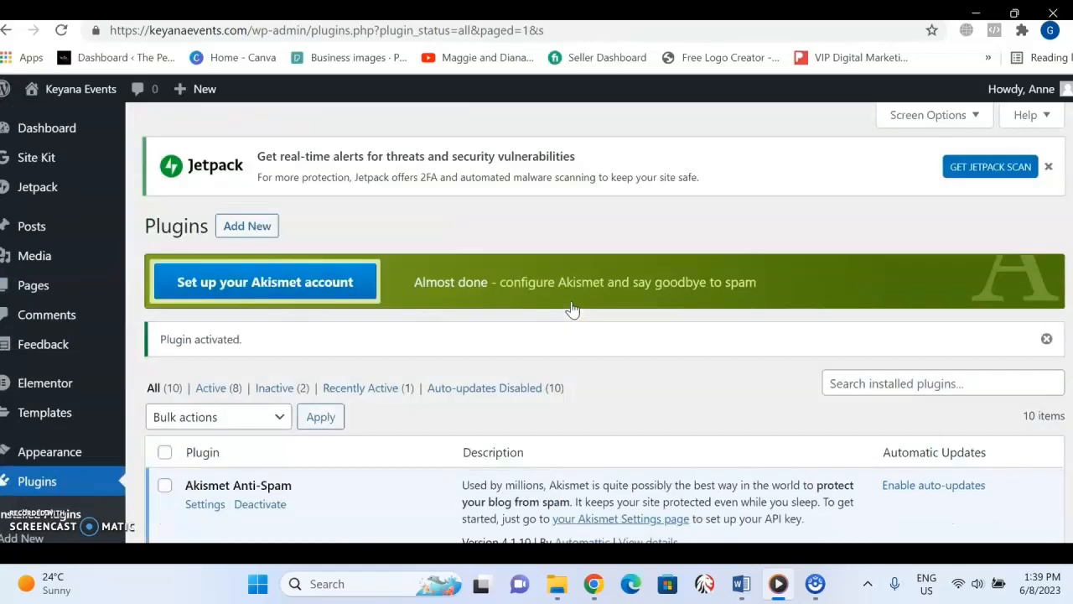
# Look over the installed plugins, open the Starter Templates page and choose Elementor as the page builder.
pyautogui.scroll(-5, 572, 311)
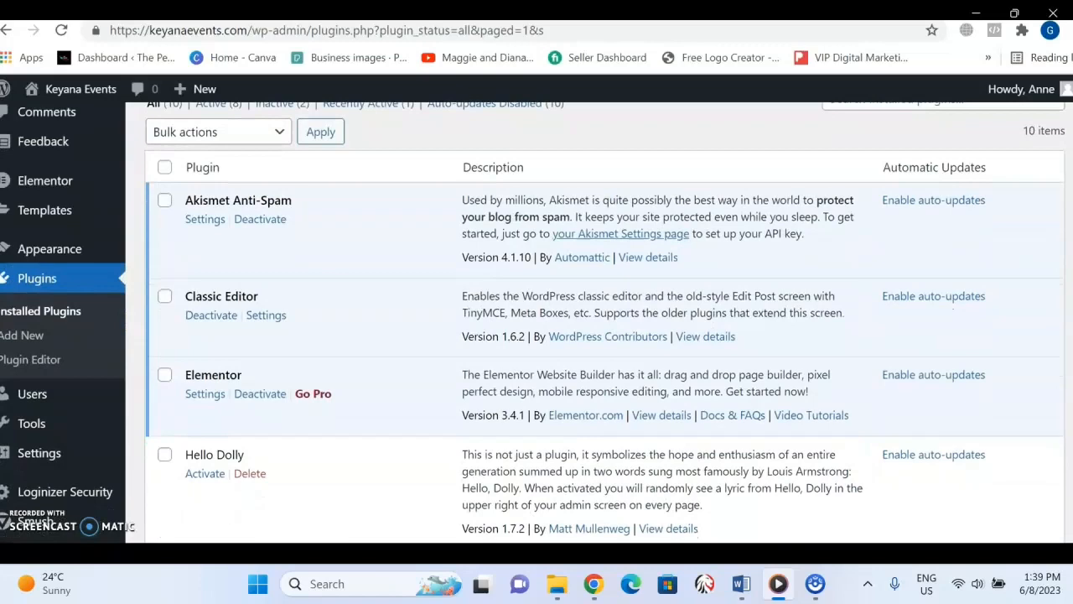
pyautogui.scroll(-1, 604, 322)
pyautogui.scroll(2, 604, 322)
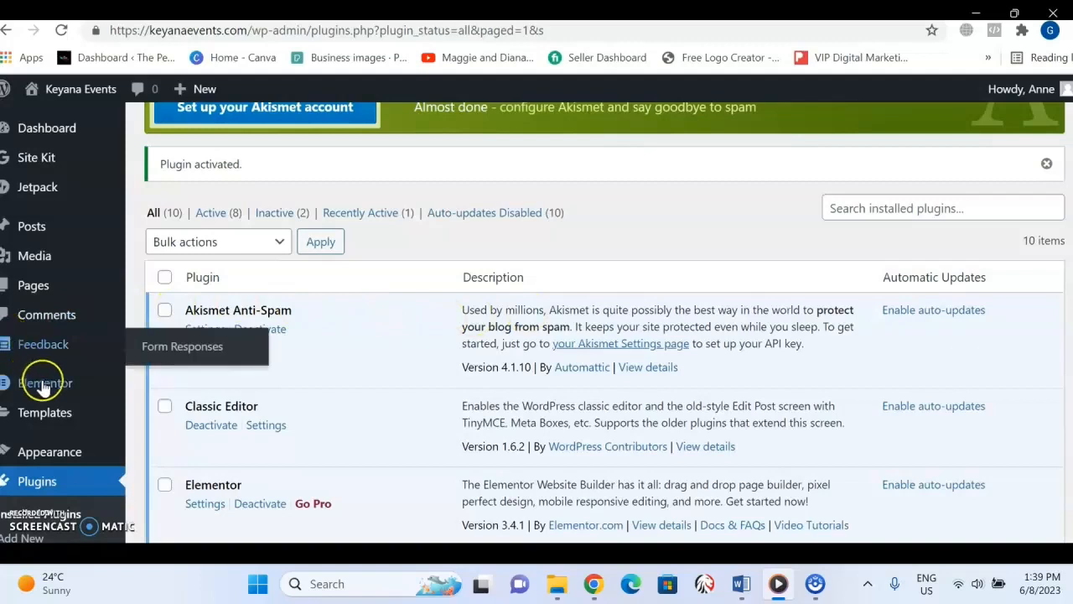
pyautogui.moveTo(57, 446)
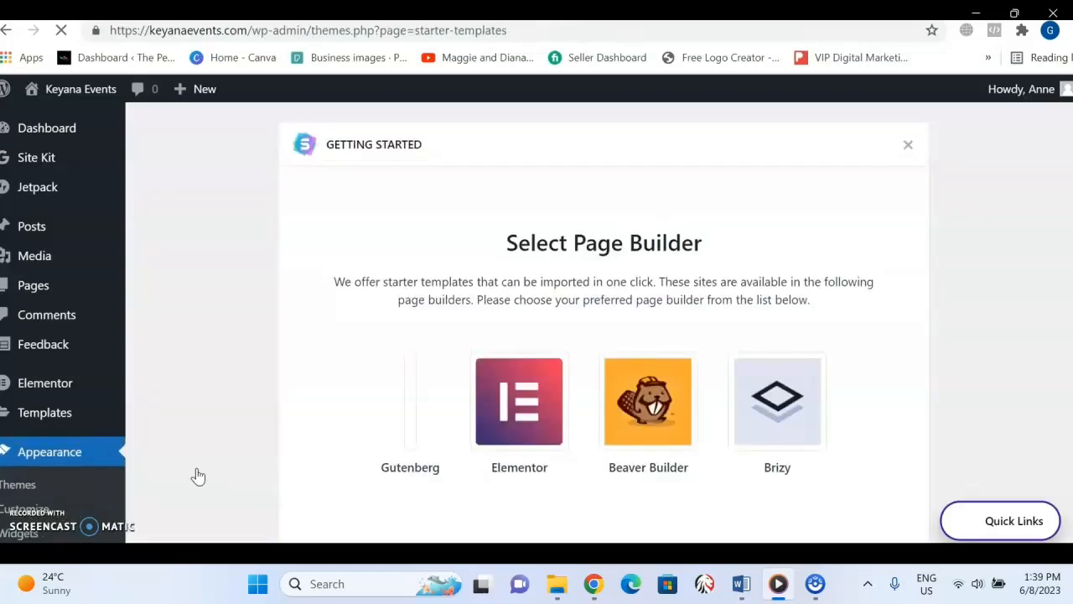
pyautogui.click(542, 433)
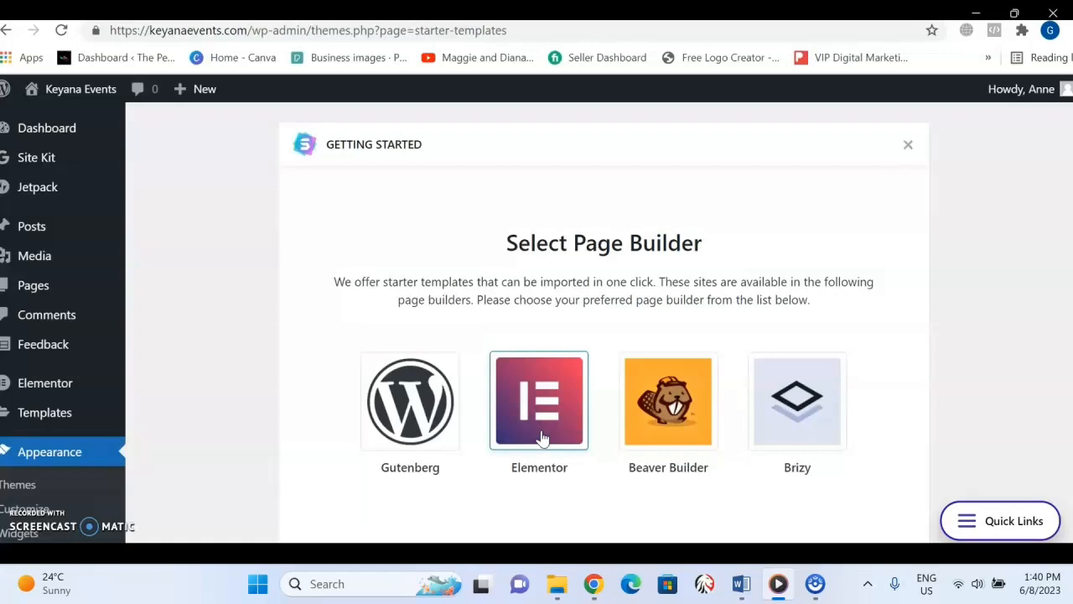
pyautogui.click(541, 437)
# Browse the Elementor starter templates, search them for "event planner" and look over the matching site templates.
pyautogui.scroll(-2, 793, 372)
pyautogui.scroll(1, 793, 372)
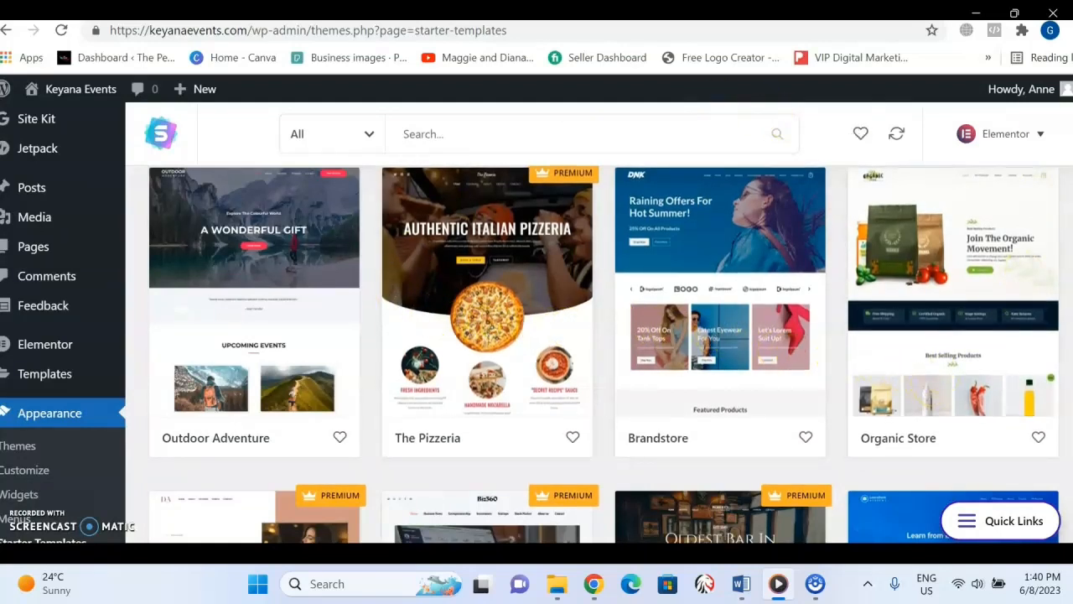
pyautogui.scroll(-6, 536, 336)
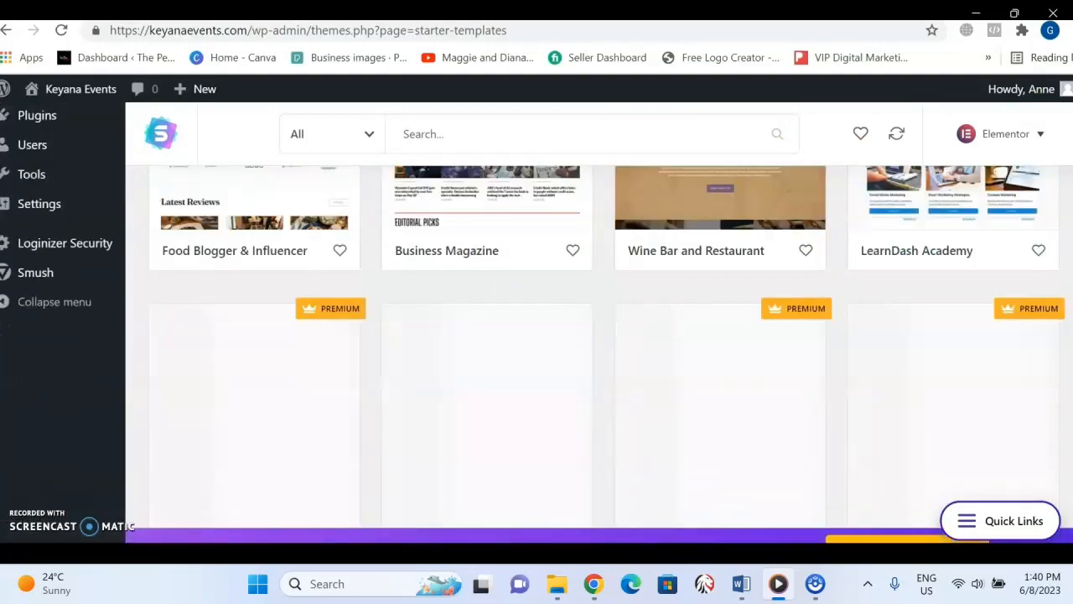
pyautogui.scroll(3, 536, 335)
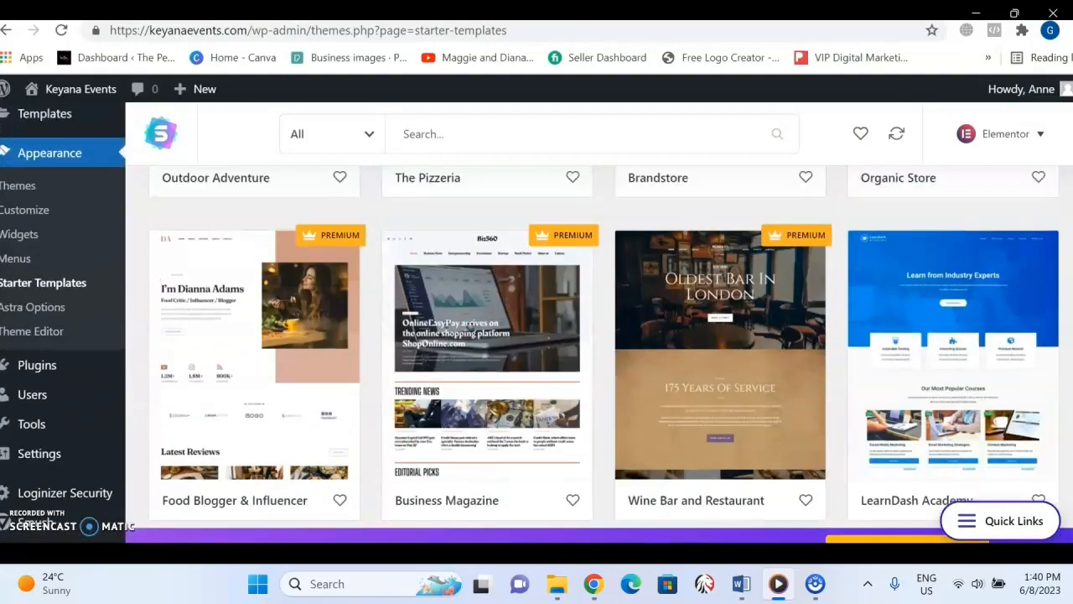
pyautogui.scroll(4, 537, 335)
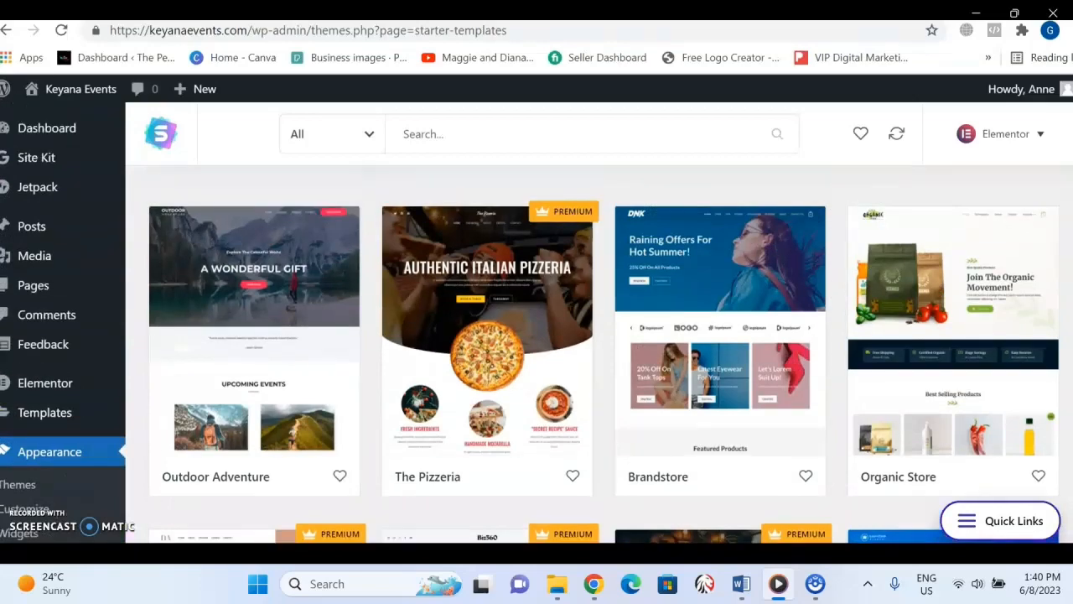
pyautogui.click(539, 139)
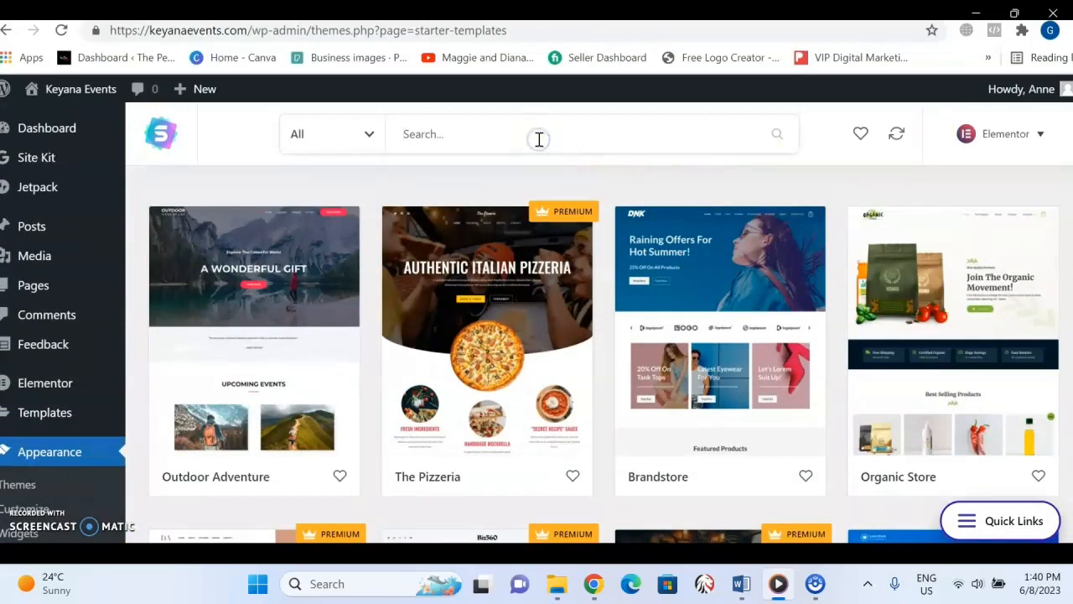
pyautogui.write('eve')
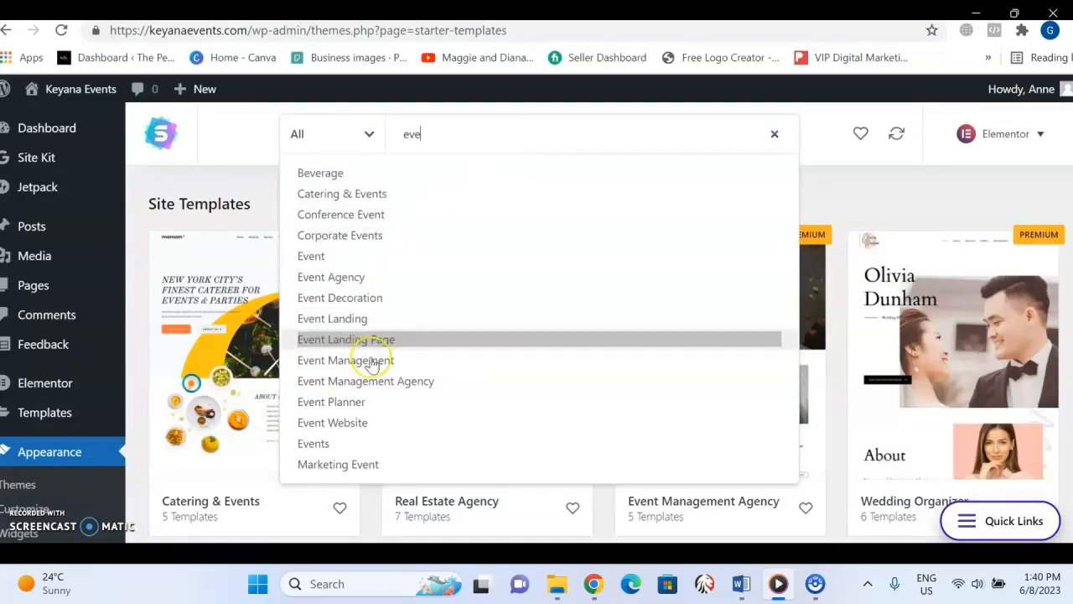
pyautogui.click(359, 408)
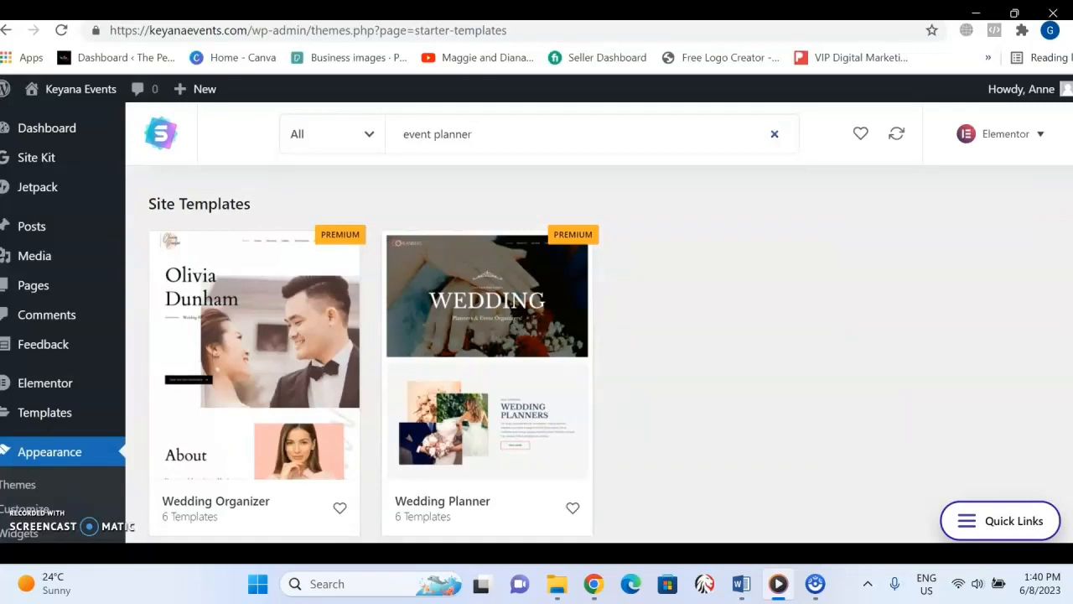
pyautogui.scroll(-3, 536, 336)
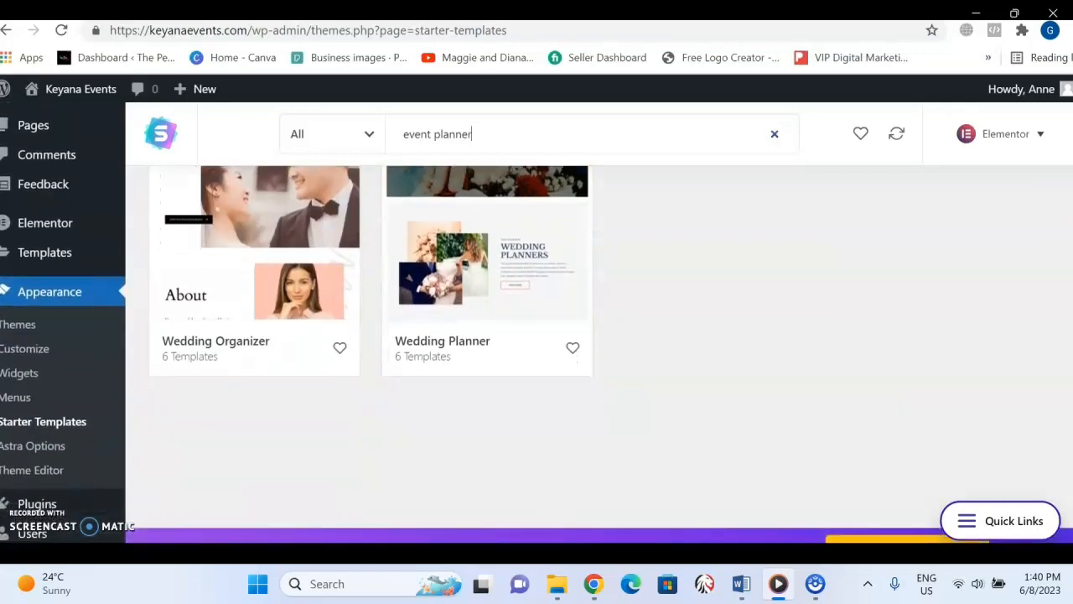
pyautogui.scroll(3, 517, 315)
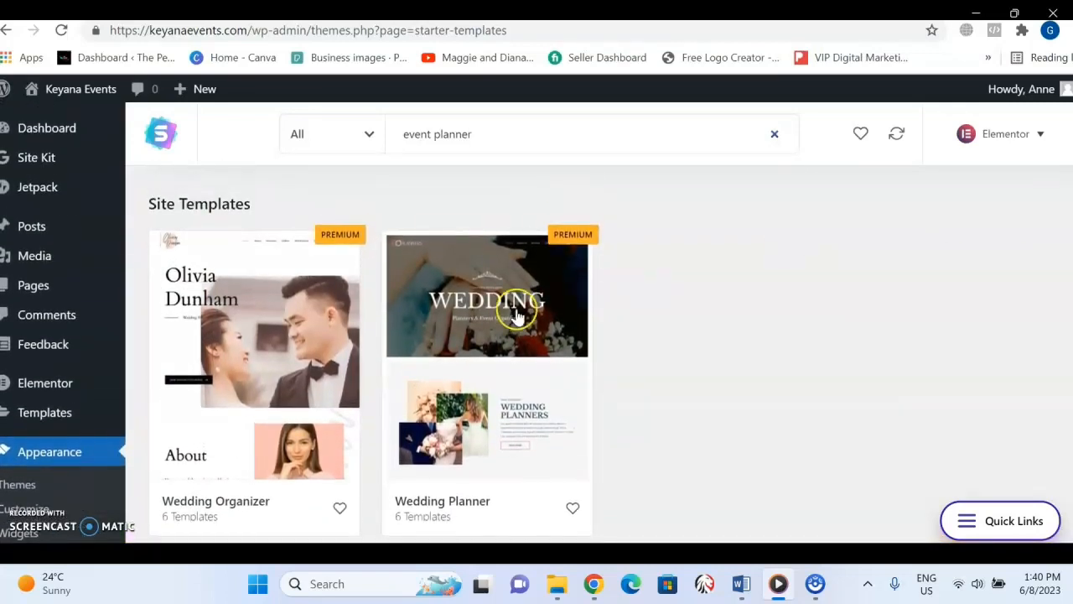
# Shorten the template search to "event" and look through the matching site templates.
pyautogui.click(496, 131)
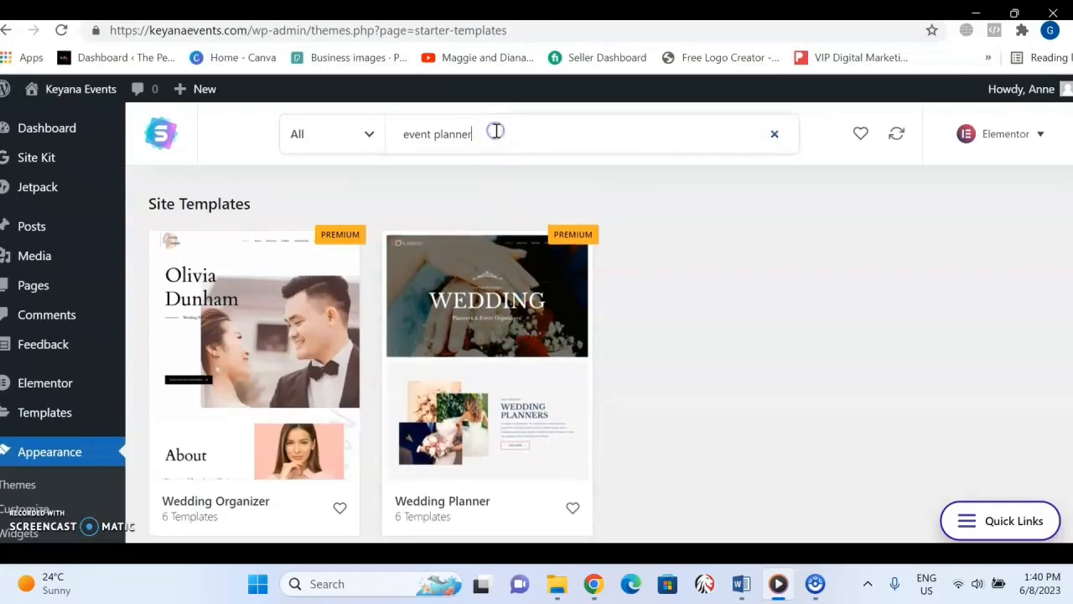
pyautogui.press('BackSpace')
pyautogui.press('BackSpace')
pyautogui.press('BackSpace')
pyautogui.press('BackSpace')
pyautogui.press('BackSpace')
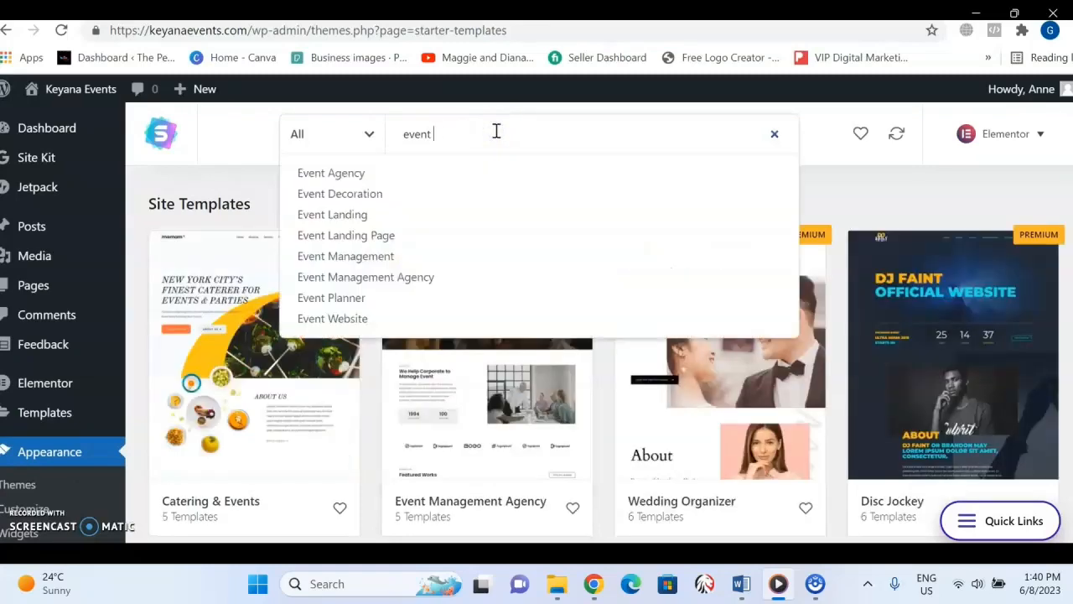
pyautogui.click(843, 192)
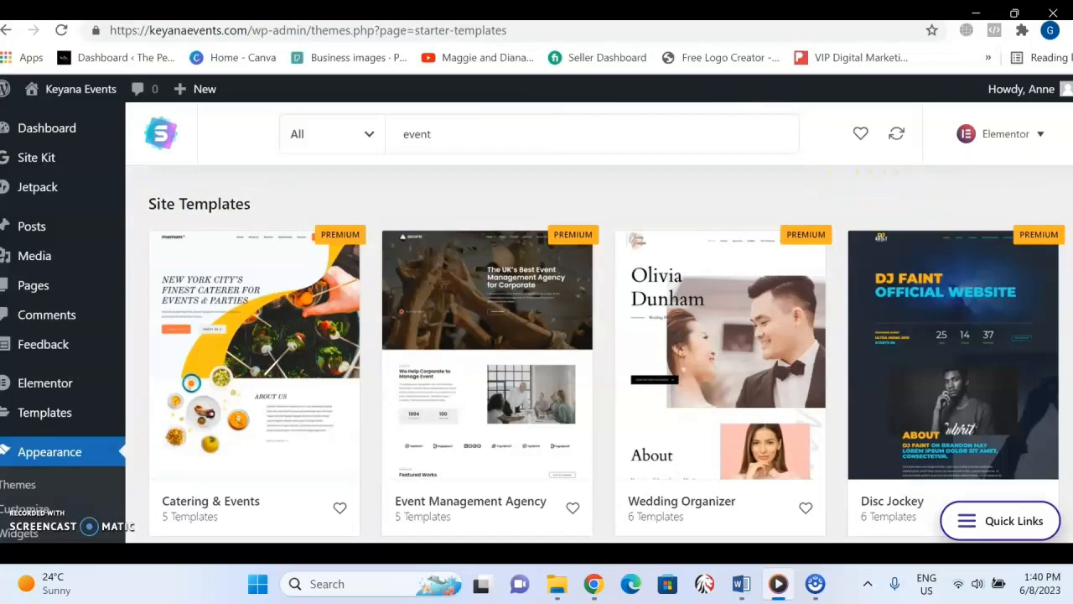
pyautogui.scroll(-3, 537, 352)
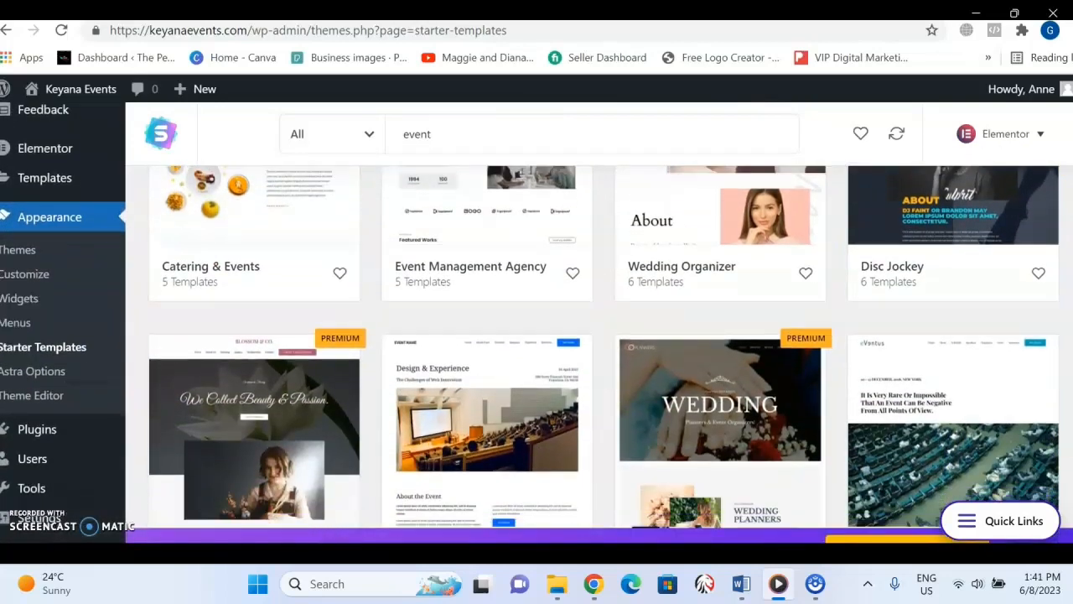
pyautogui.scroll(-1, 537, 352)
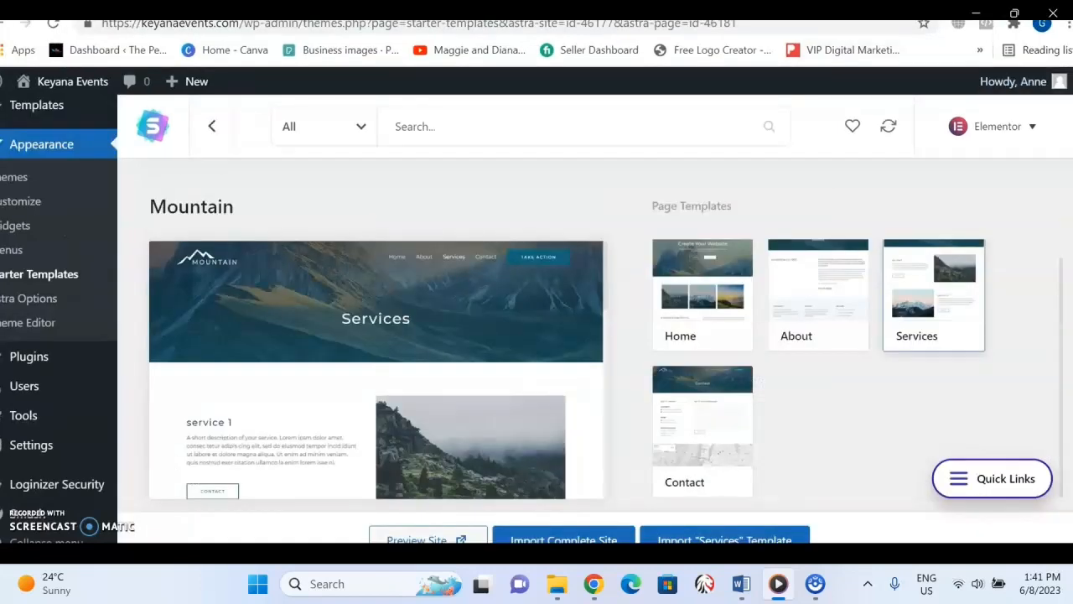
# Examine the Services page preview and page templates of the Mountain starter template.
pyautogui.scroll(1, 59, 319)
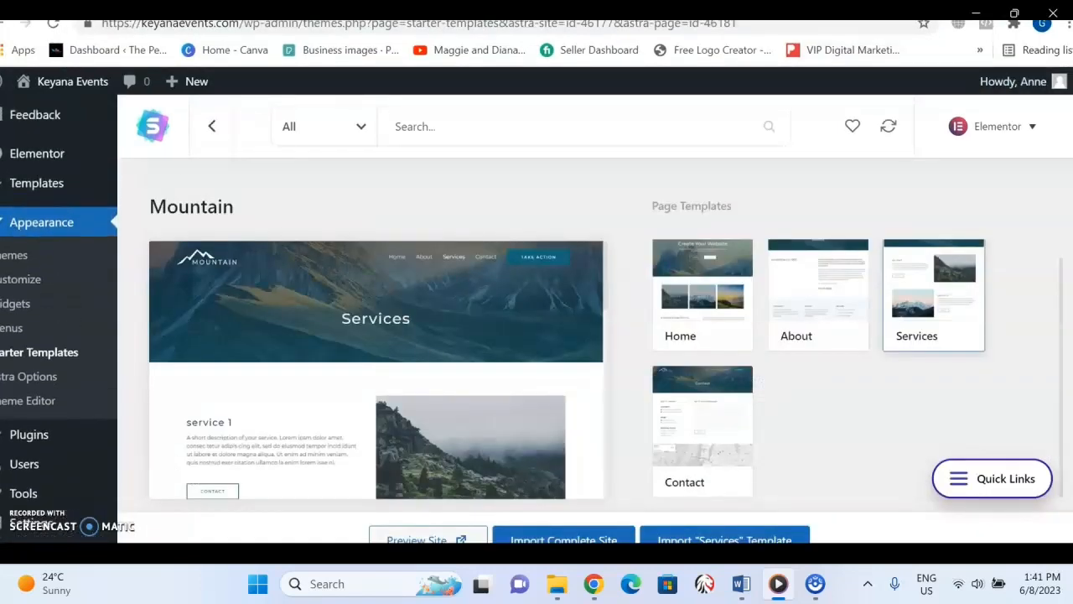
pyautogui.scroll(1, 59, 318)
pyautogui.scroll(-1, 59, 319)
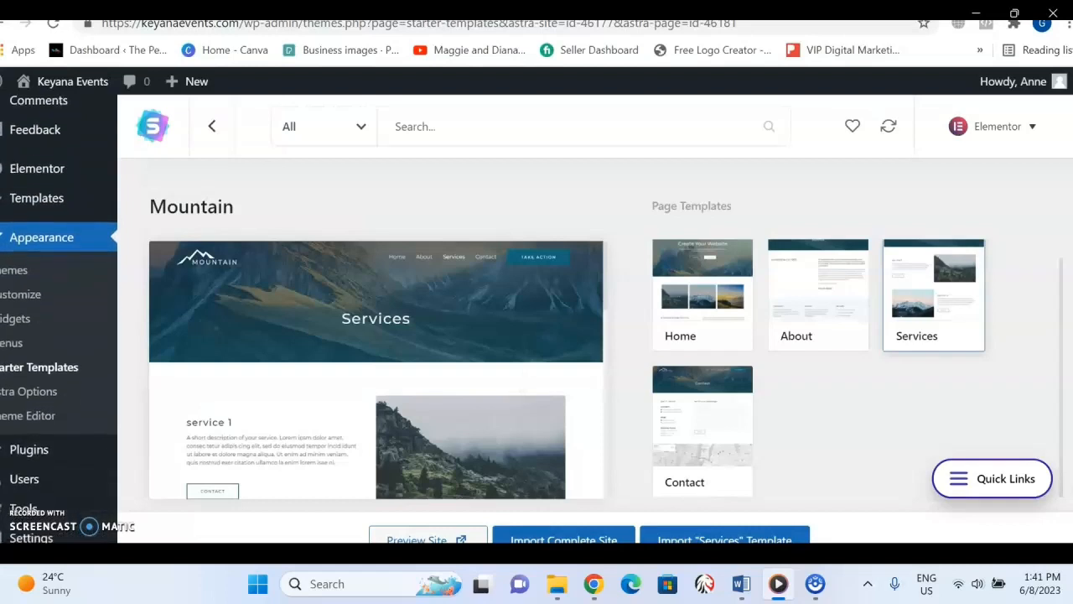
# Start importing the complete Mountain site from its Home preview, answering Intermediate for WordPress level and Myself/My company for the website's owner.
pyautogui.click(719, 296)
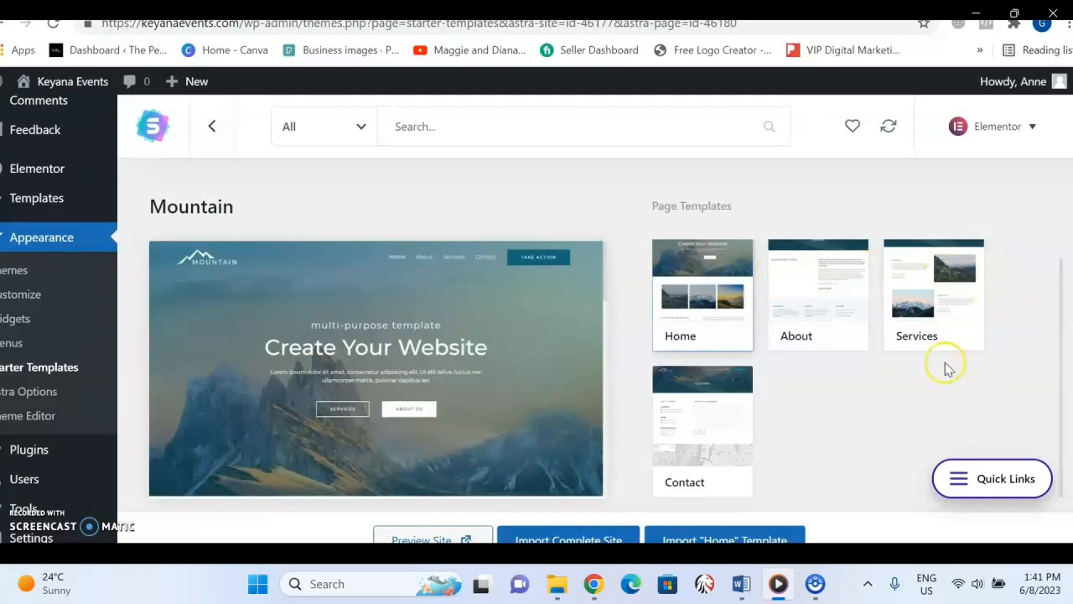
pyautogui.click(575, 537)
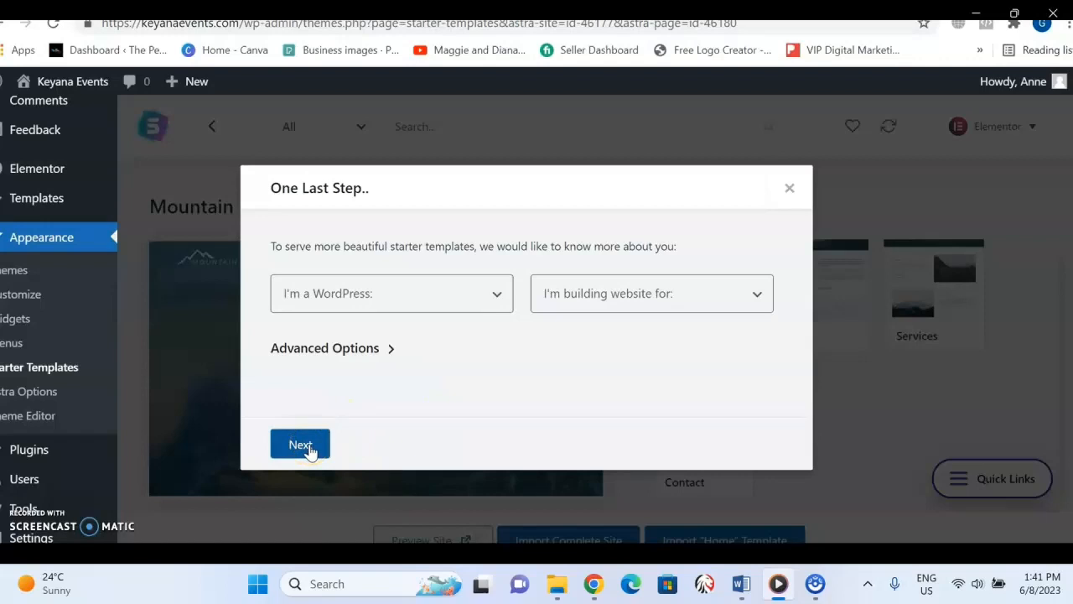
pyautogui.click(496, 295)
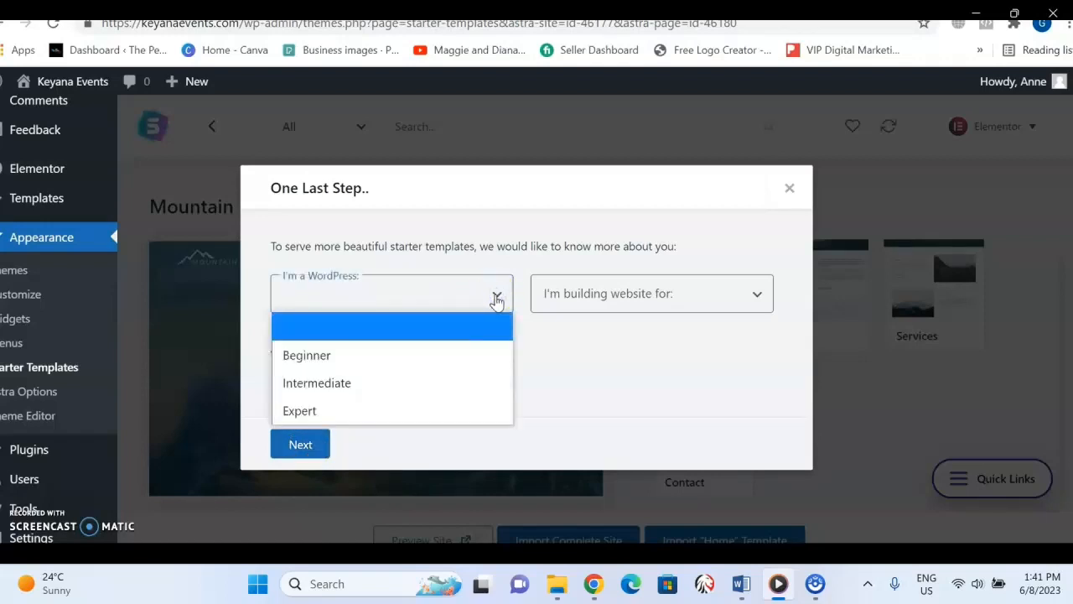
pyautogui.click(497, 301)
pyautogui.click(381, 352)
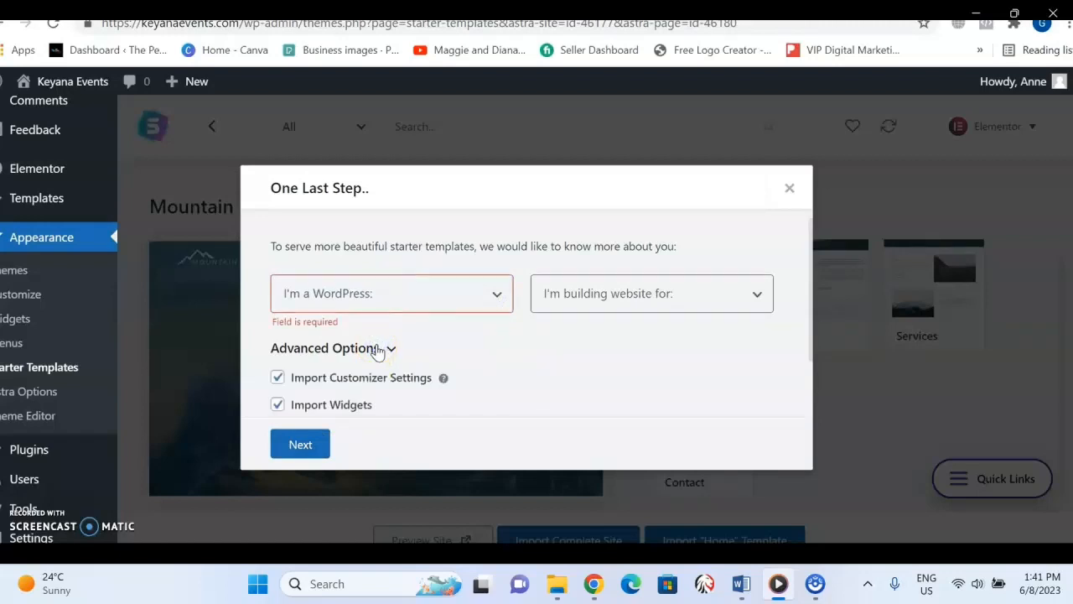
pyautogui.click(495, 298)
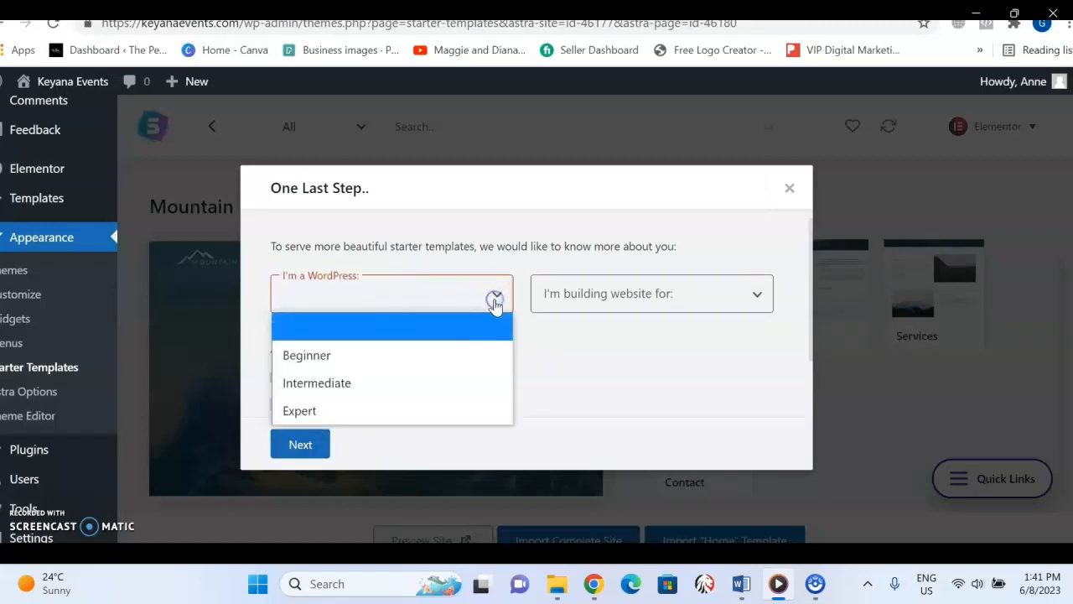
pyautogui.click(455, 380)
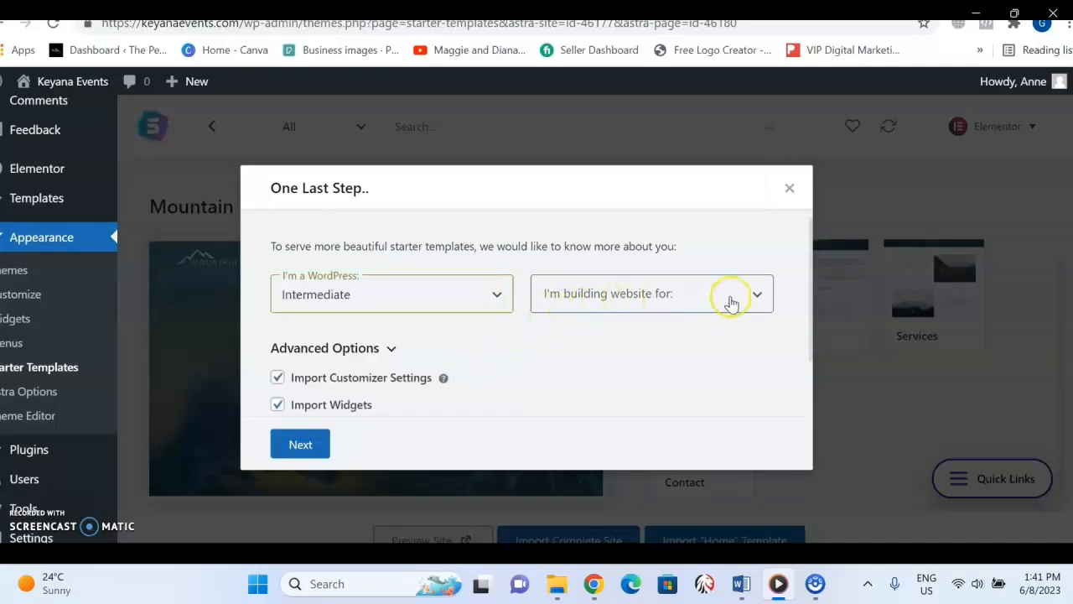
pyautogui.click(758, 293)
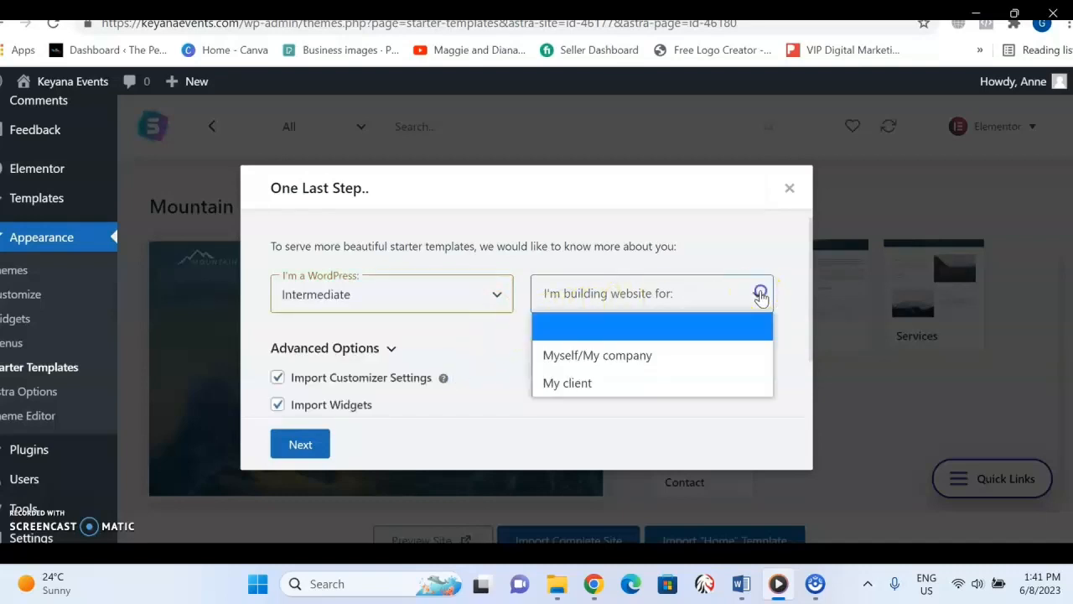
pyautogui.click(721, 355)
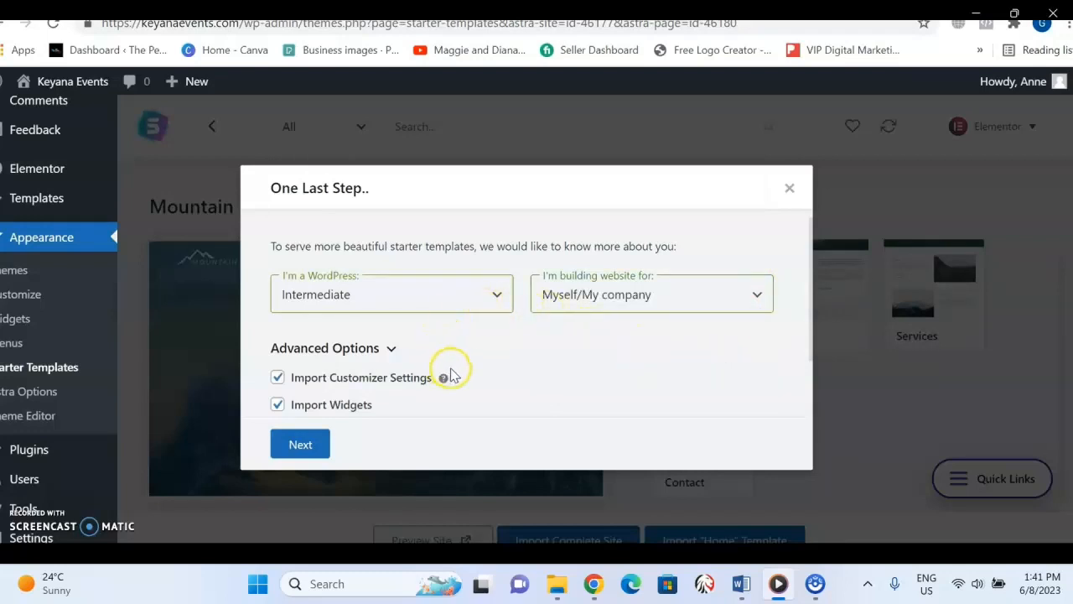
pyautogui.click(306, 450)
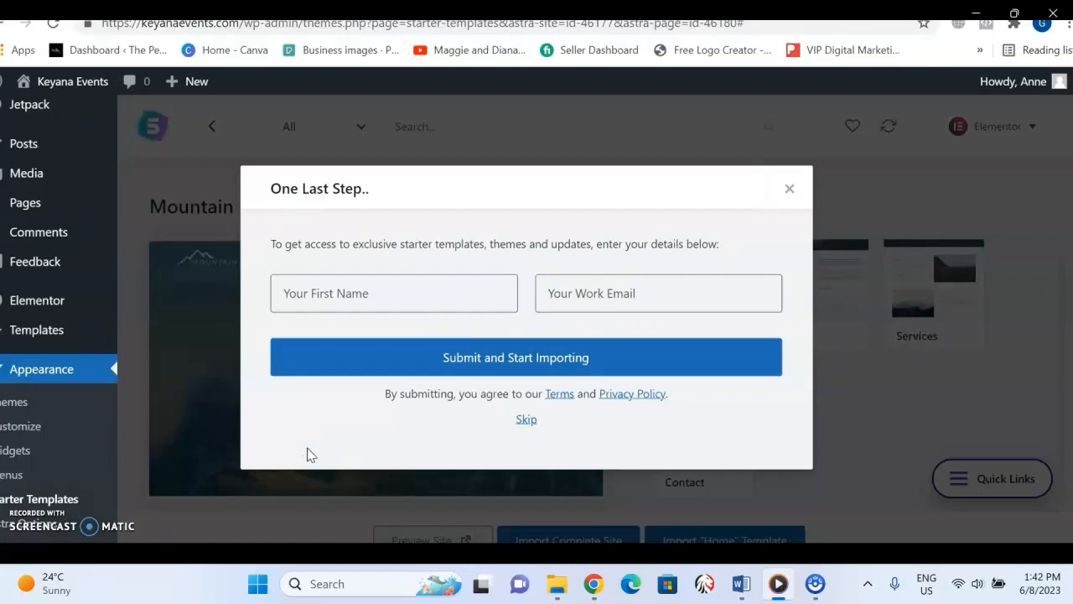
# Dismiss the name and work email form and start the complete Mountain site import again.
pyautogui.click(787, 190)
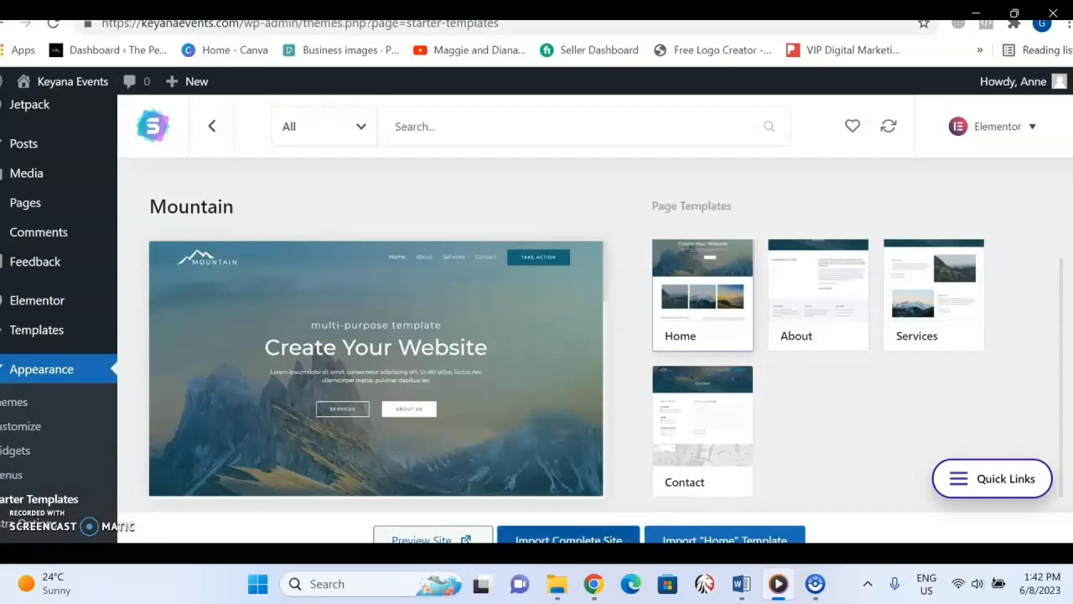
pyautogui.click(599, 541)
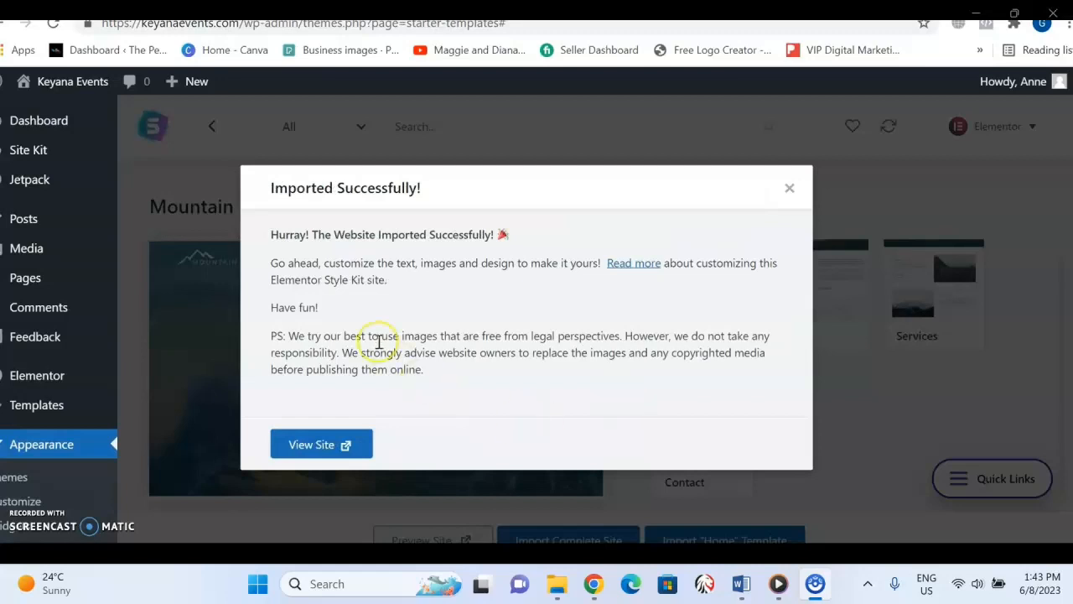
# Open the imported site and look over its home page from the footer back up to the hero section.
pyautogui.click(314, 453)
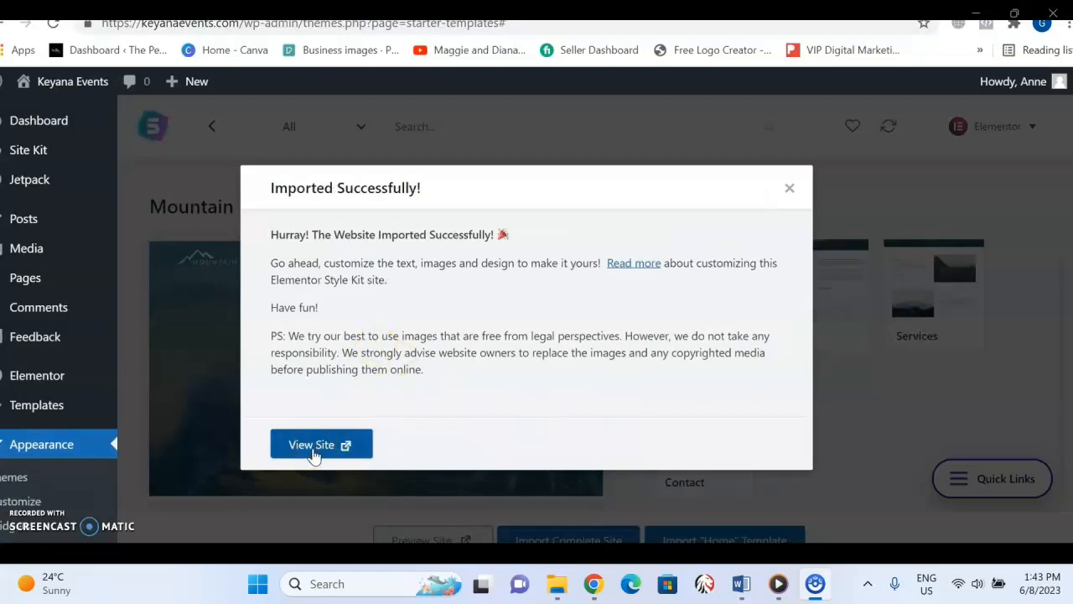
pyautogui.click(315, 453)
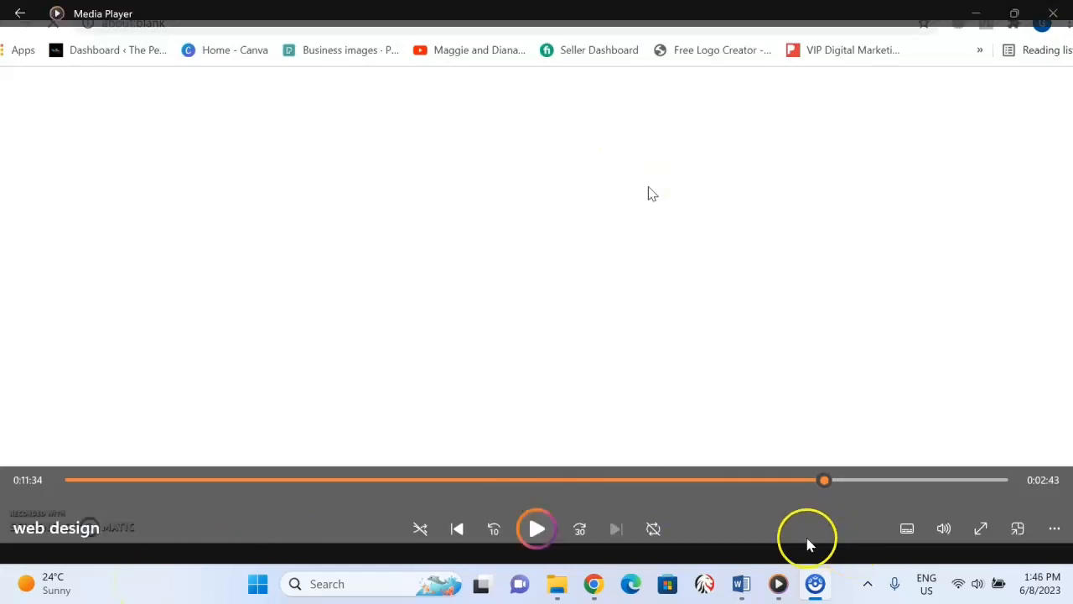
pyautogui.click(539, 531)
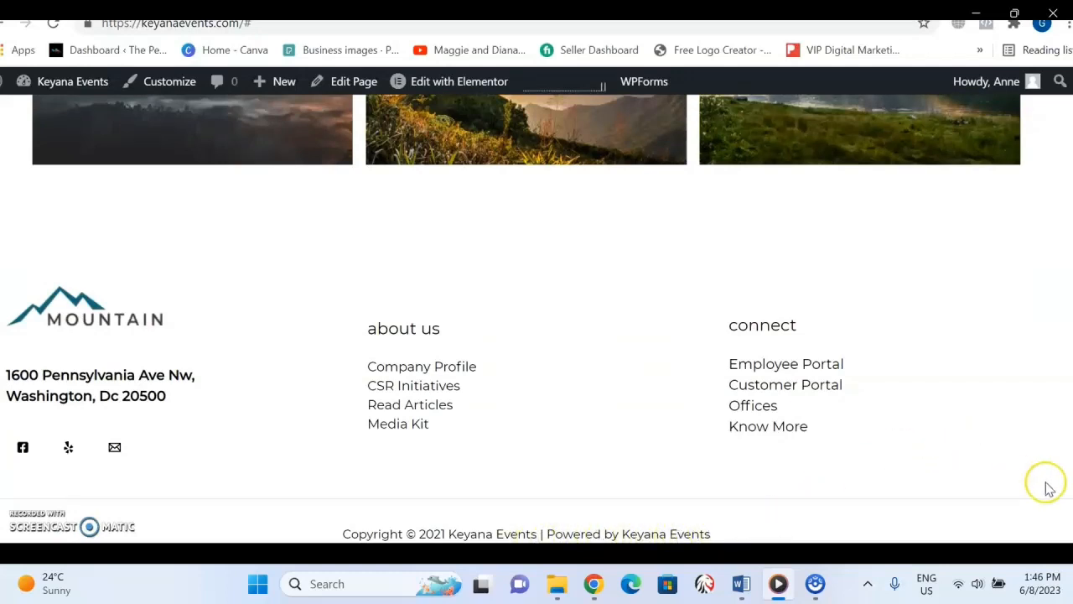
pyautogui.moveTo(1071, 448); pyautogui.dragTo(1053, 66)
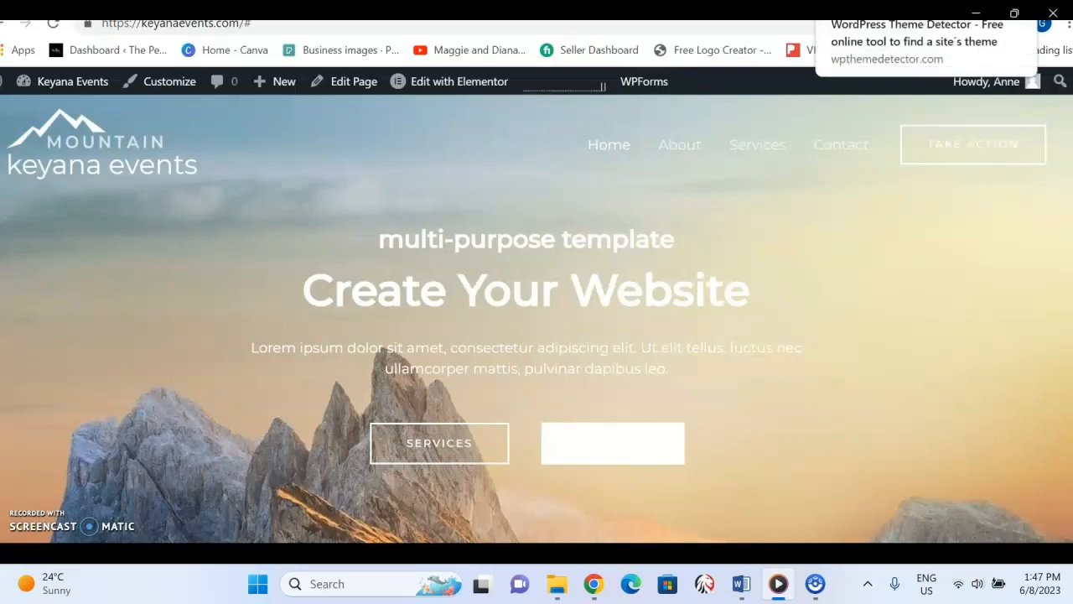
# Load keyanaevents.com in a new browser tab and view the imported home page.
pyautogui.hotkey('ctrl', 't')
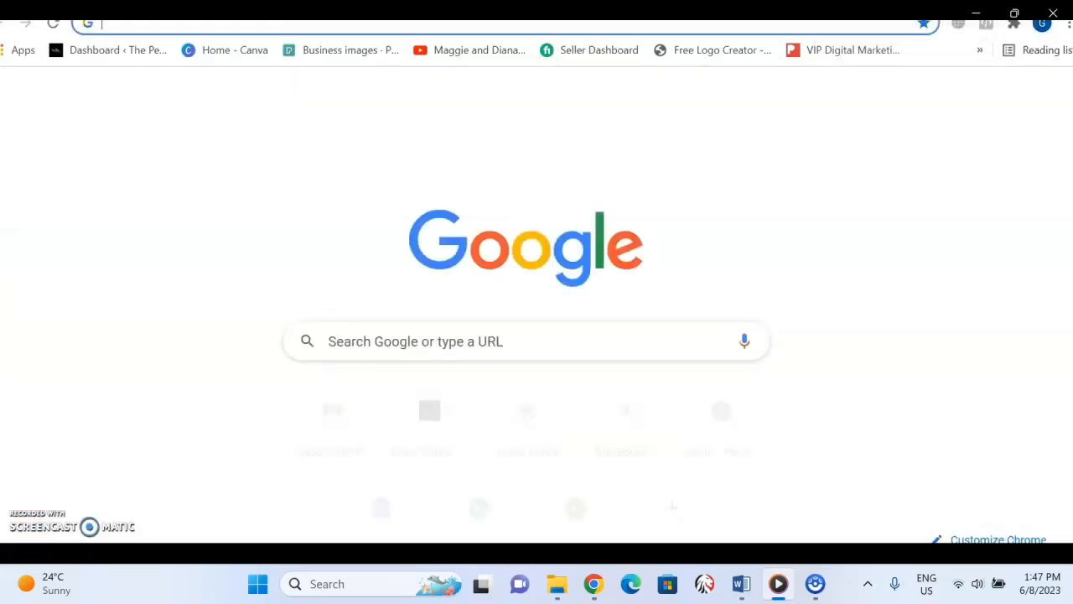
pyautogui.click(798, 27)
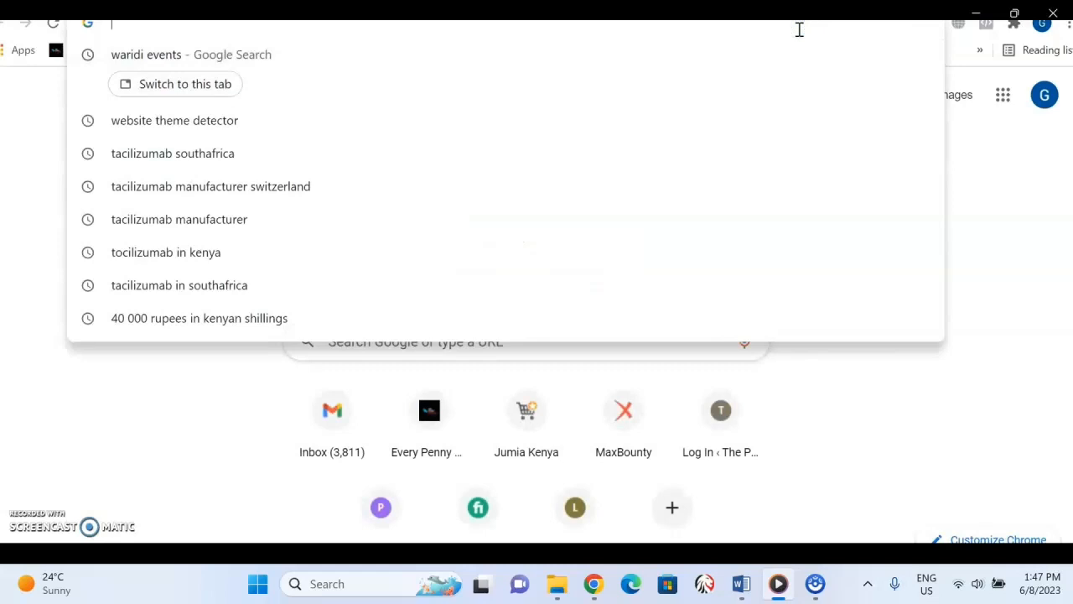
pyautogui.write('key')
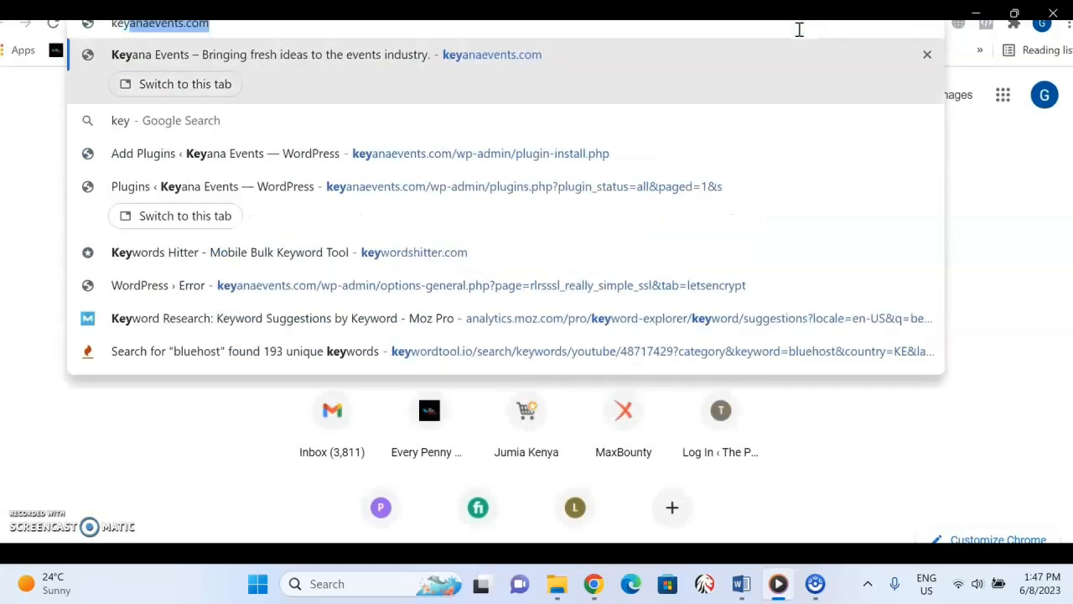
pyautogui.press('Return')
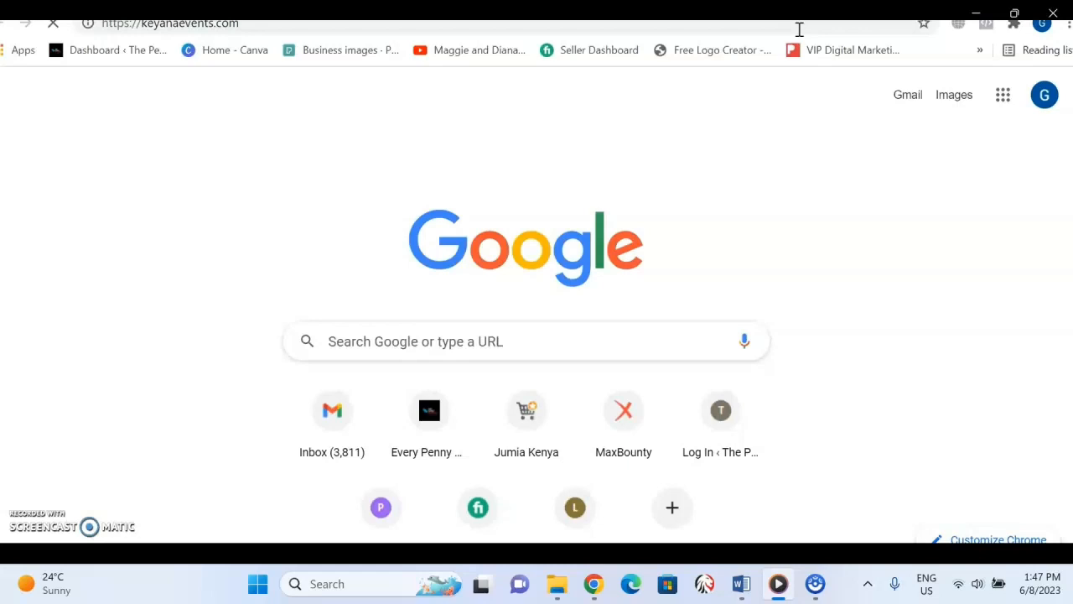
pyautogui.click(799, 30)
pyautogui.press('Return')
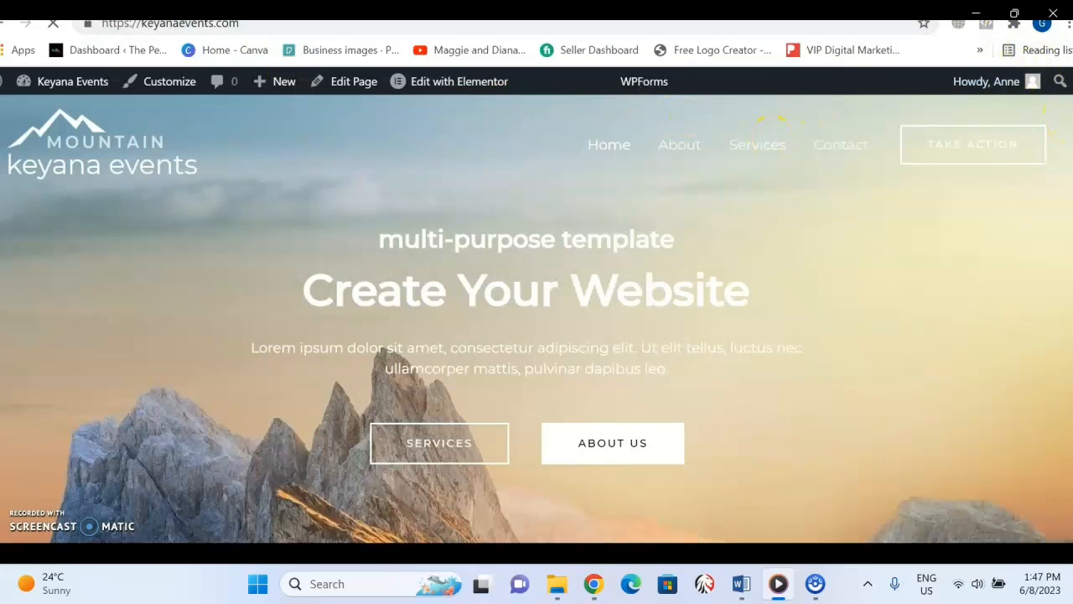
pyautogui.scroll(-10, 537, 335)
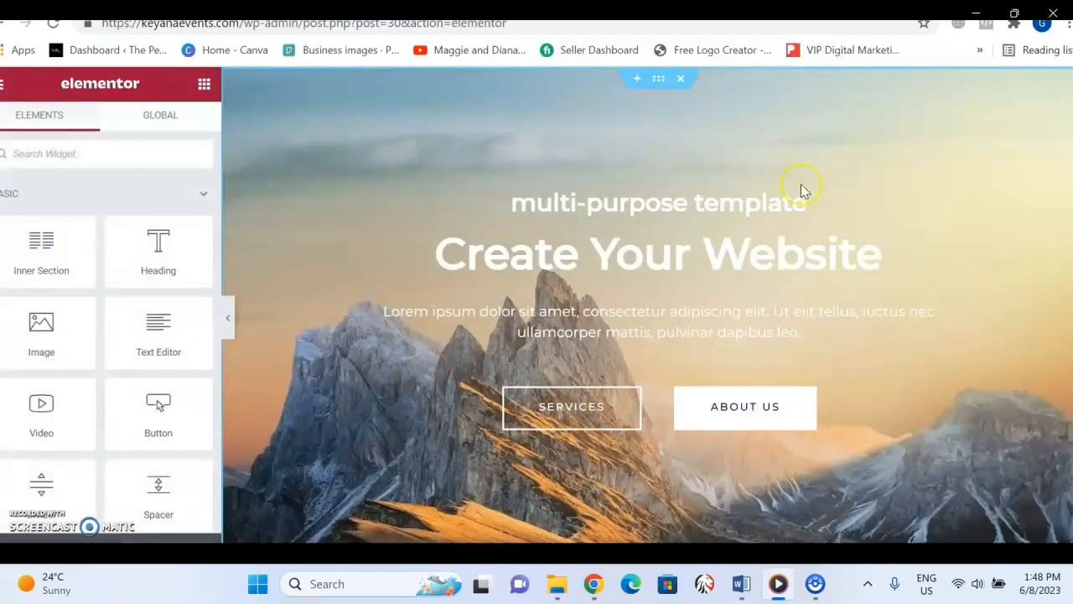
# Clear the title text of the hero section's "Multi-purpose Template" heading in the Elementor editor.
pyautogui.click(580, 199)
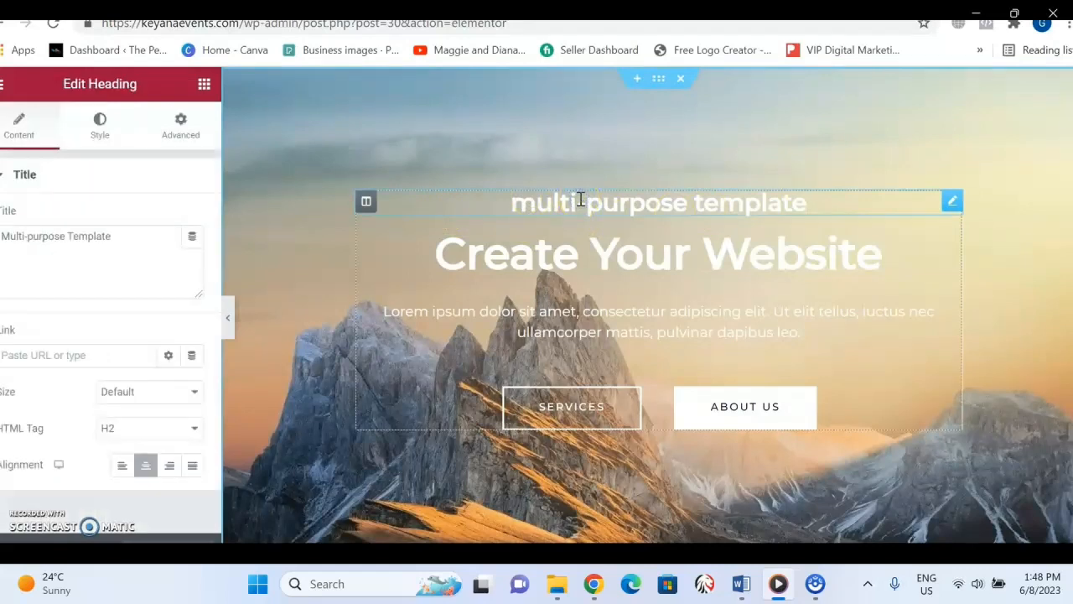
pyautogui.click(138, 235)
pyautogui.hotkey('ctrl', 'a')
pyautogui.press('BackSpace')
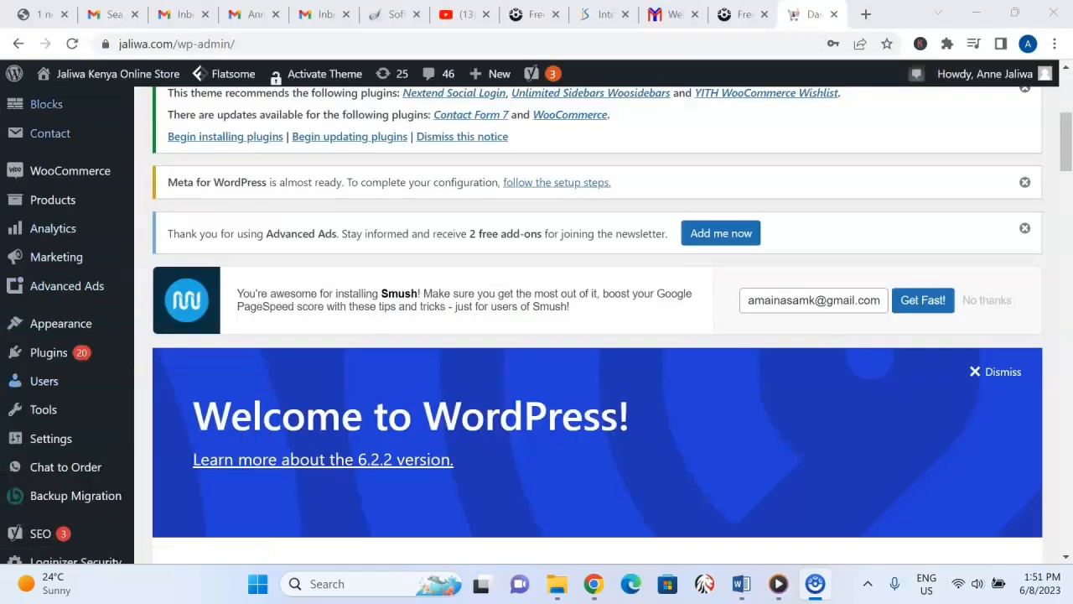
# Open the Reading settings of the Jaliwa Kenya Online Store site and find the homepage display options.
pyautogui.moveTo(47, 104)
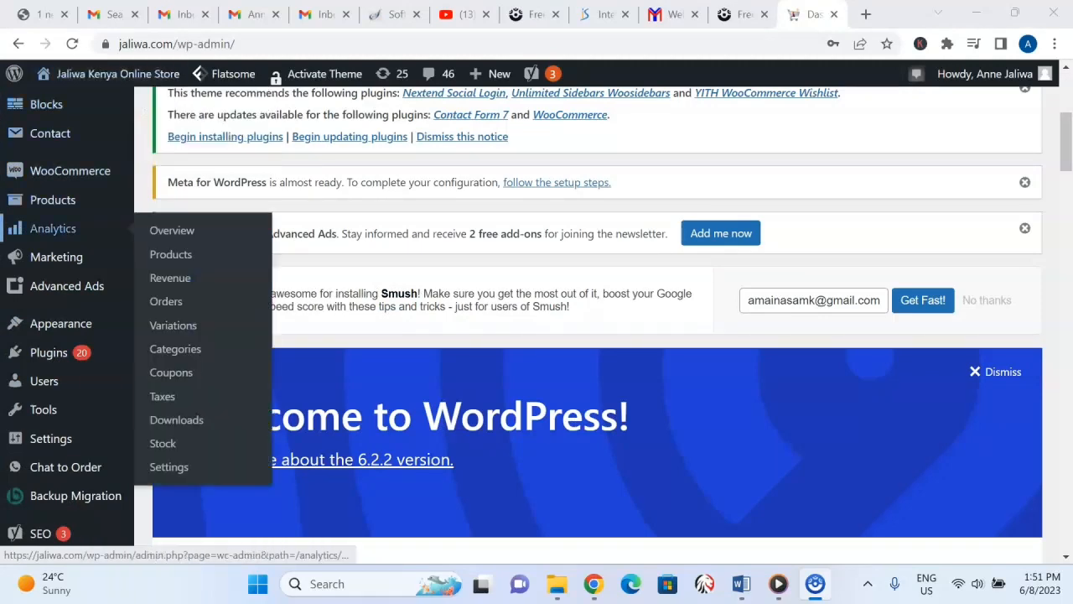
pyautogui.moveTo(51, 439)
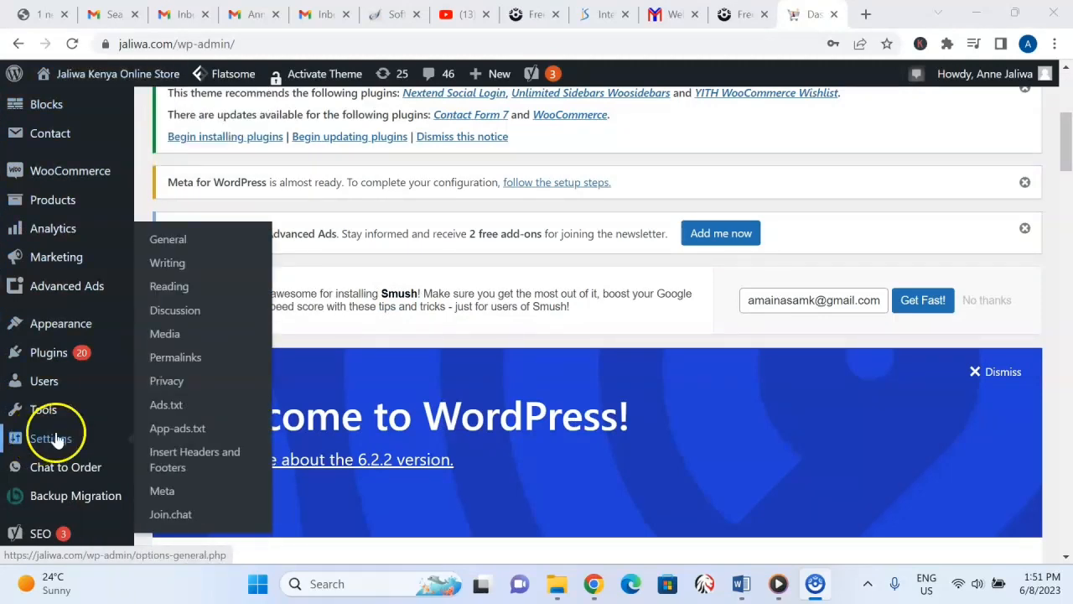
pyautogui.click(175, 288)
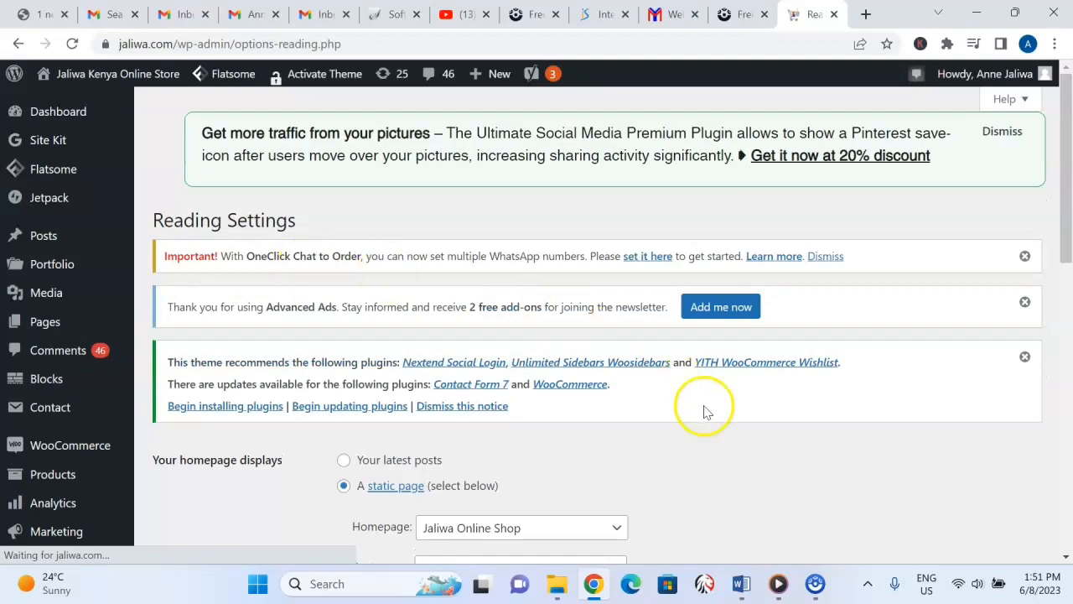
pyautogui.moveTo(1065, 180); pyautogui.dragTo(1070, 220)
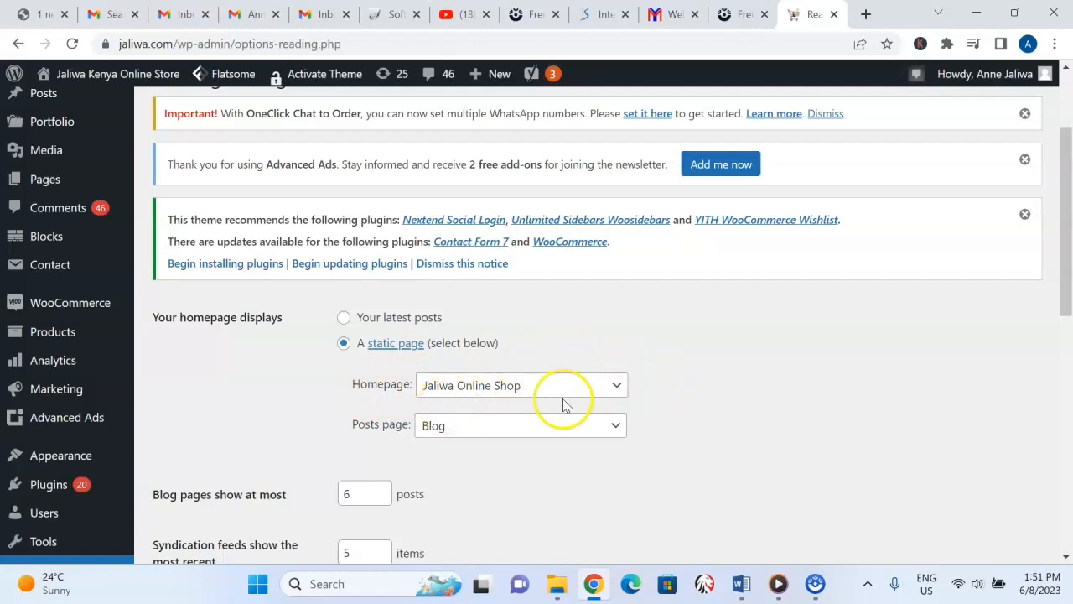
# Choose Jaliwa Online Shop as the static homepage and Blog as the posts page.
pyautogui.click(622, 392)
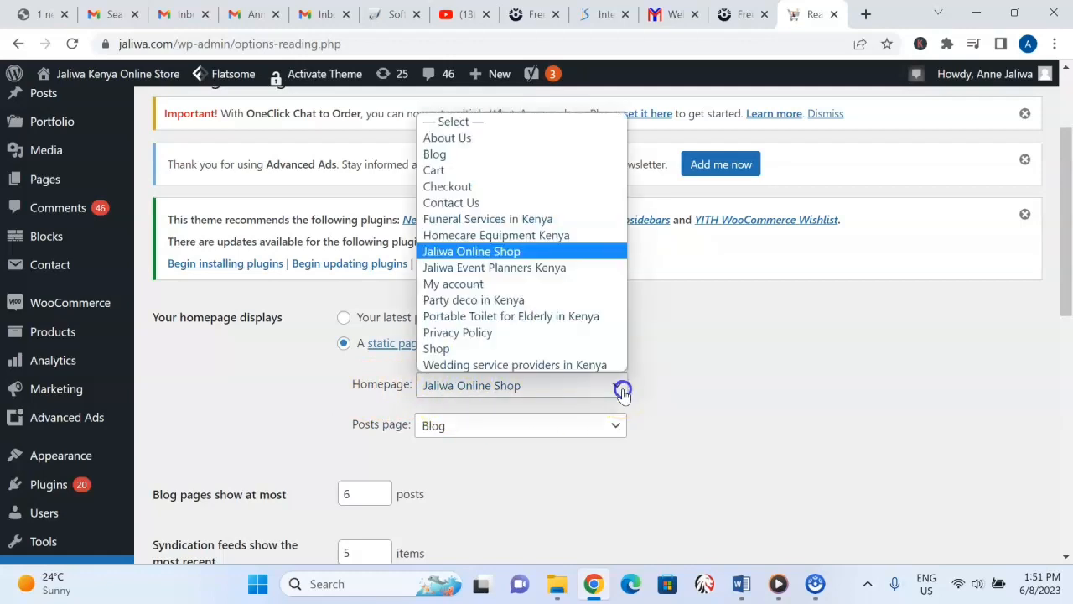
pyautogui.click(562, 254)
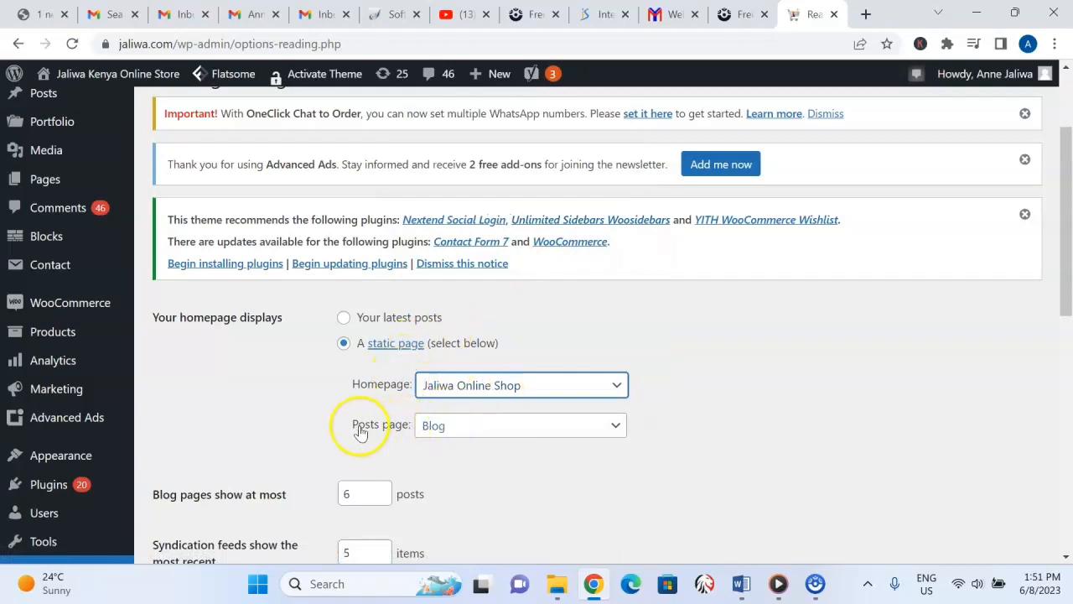
pyautogui.click(617, 430)
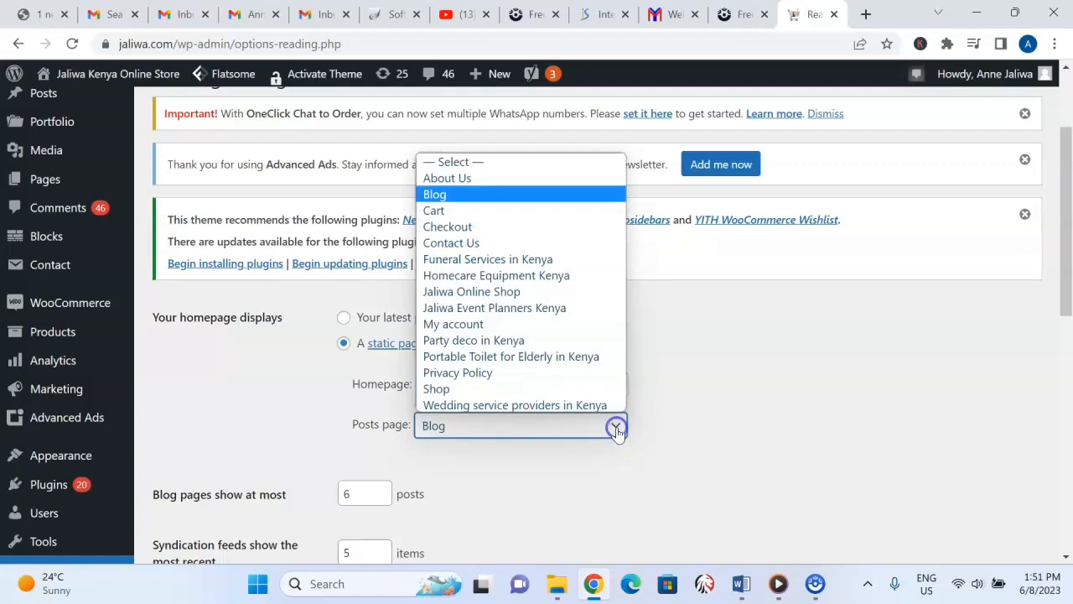
pyautogui.click(473, 196)
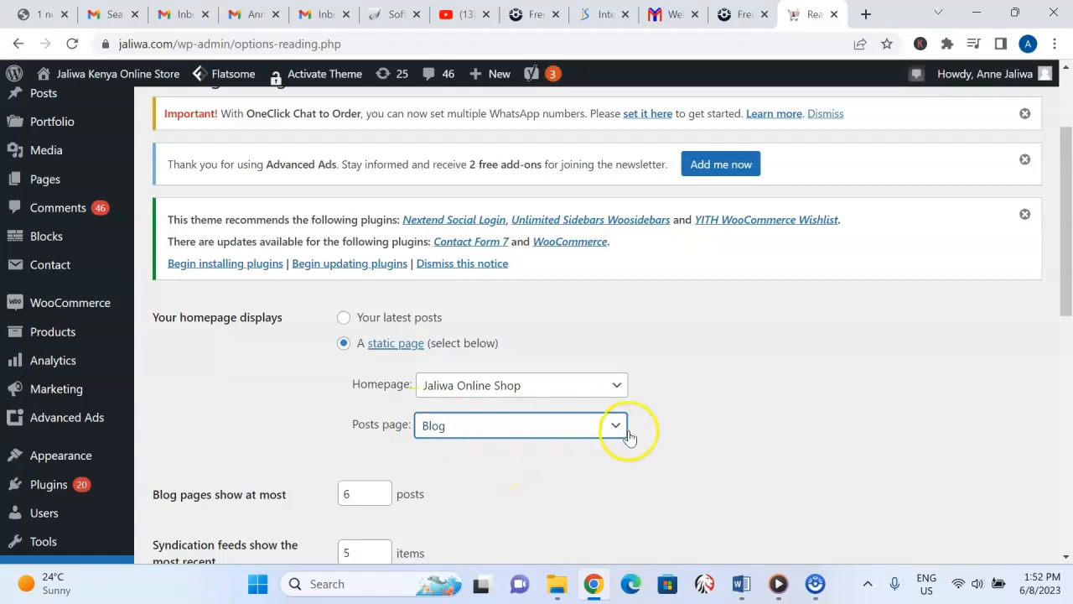
# Examine the Reading settings for blog page post limit, syndication feed items, feed content and search engine visibility.
pyautogui.moveTo(1070, 223); pyautogui.dragTo(1065, 299)
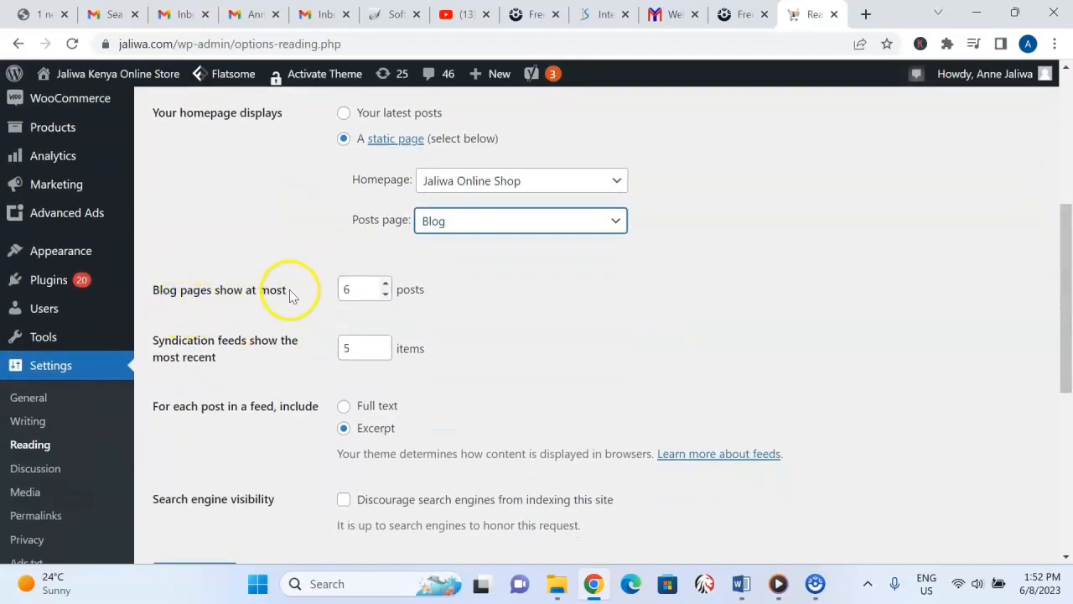
pyautogui.click(360, 289)
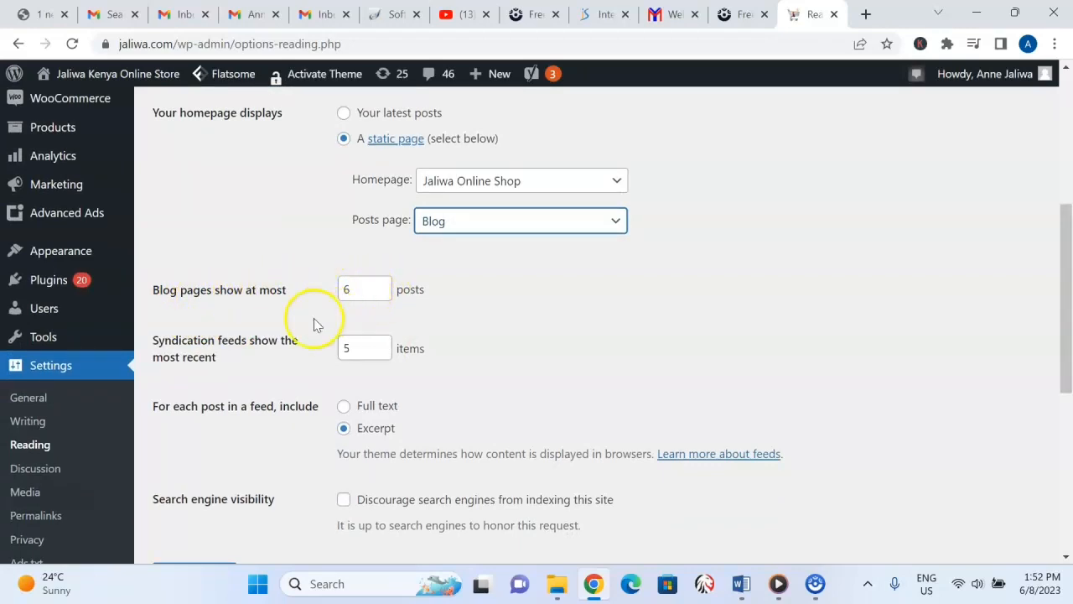
pyautogui.click(351, 352)
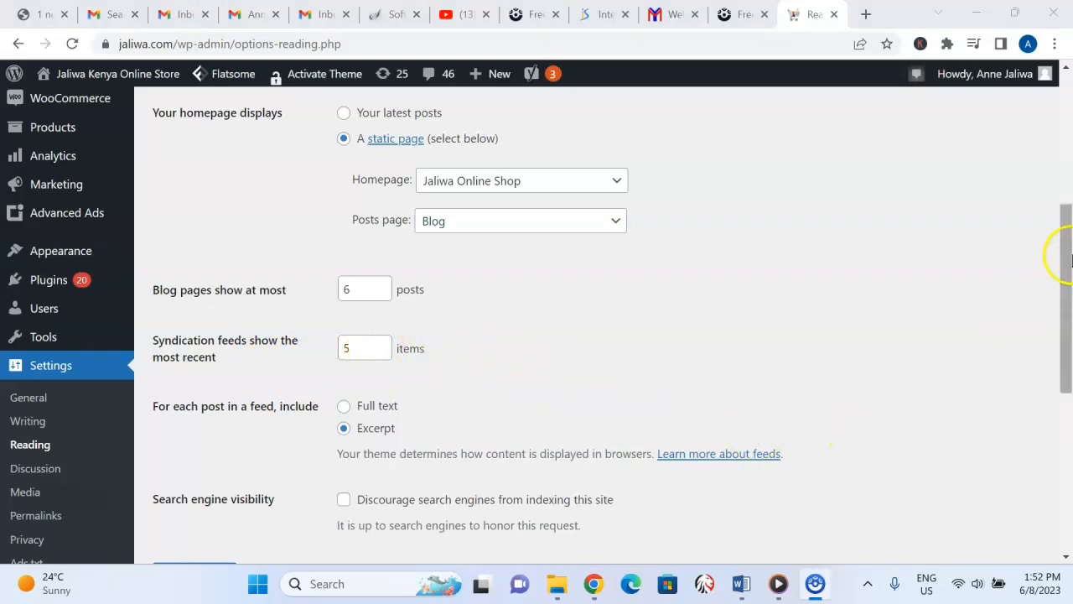
pyautogui.click(1068, 267)
pyautogui.moveTo(1068, 267); pyautogui.dragTo(1063, 299)
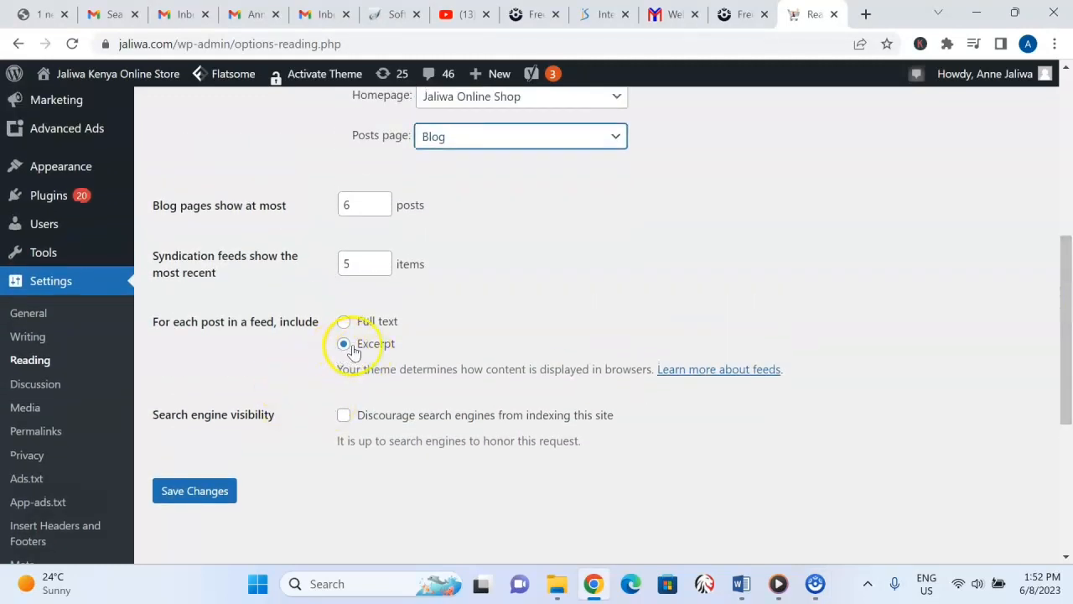
pyautogui.moveTo(1068, 344); pyautogui.dragTo(1060, 270)
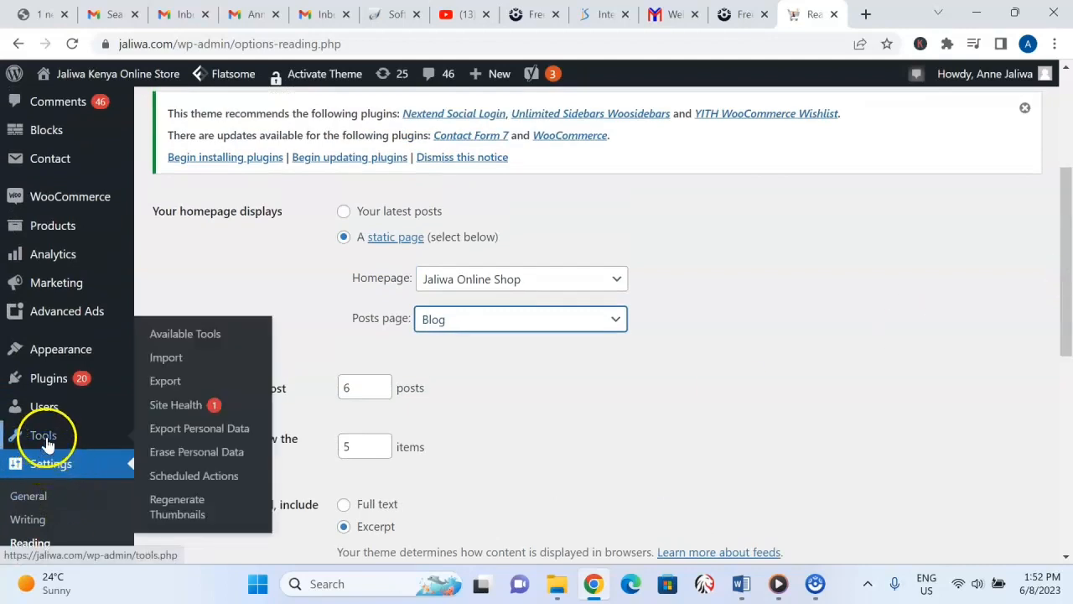
# Look over the site title, tagline and address fields in the General settings and open the Writing settings.
pyautogui.click(38, 465)
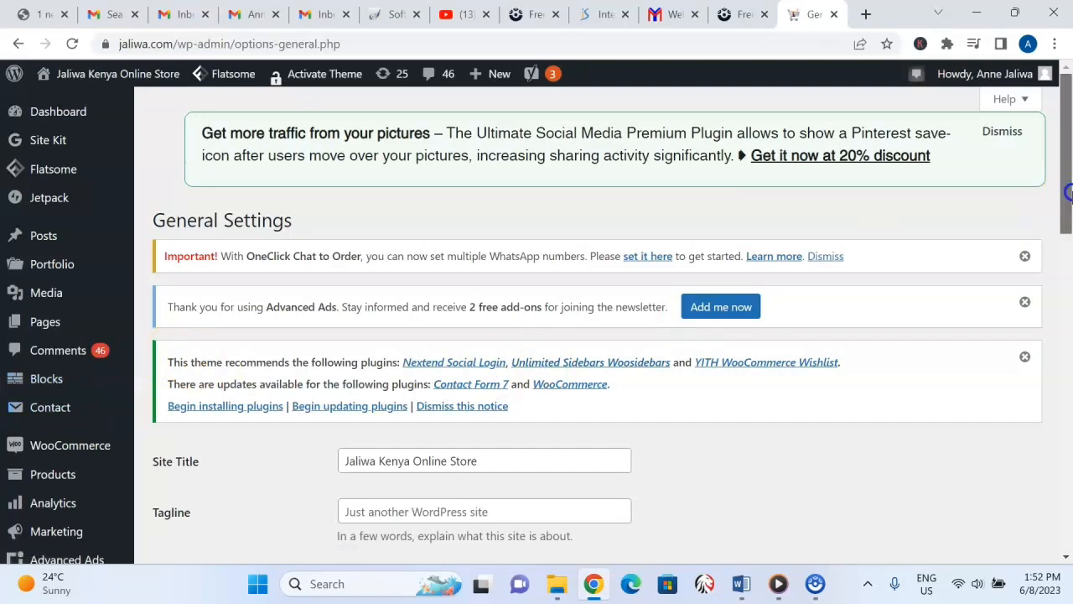
pyautogui.moveTo(1063, 205); pyautogui.dragTo(1069, 295)
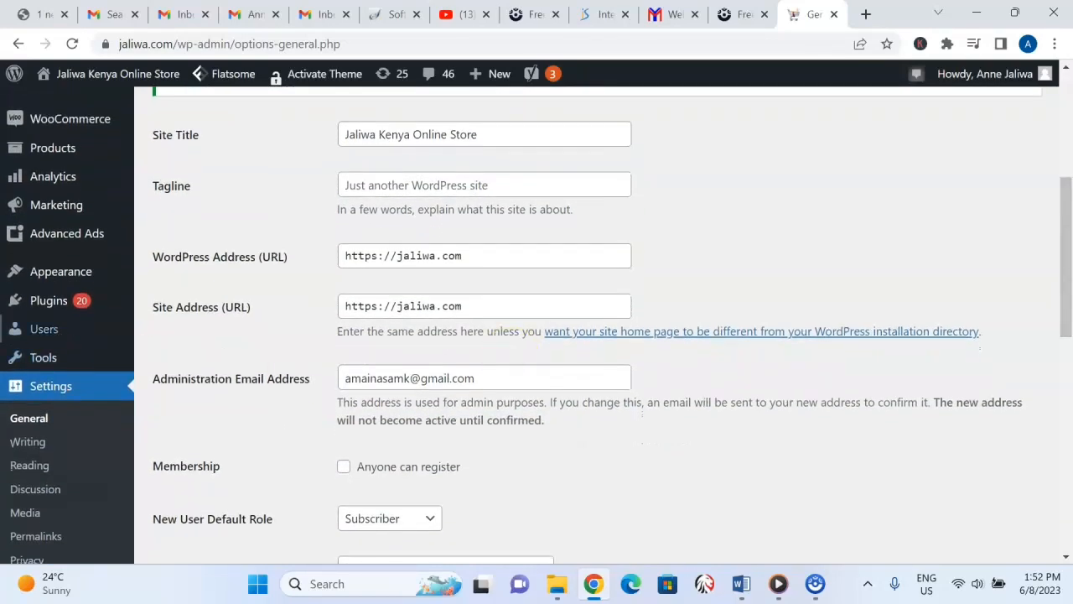
pyautogui.click(40, 449)
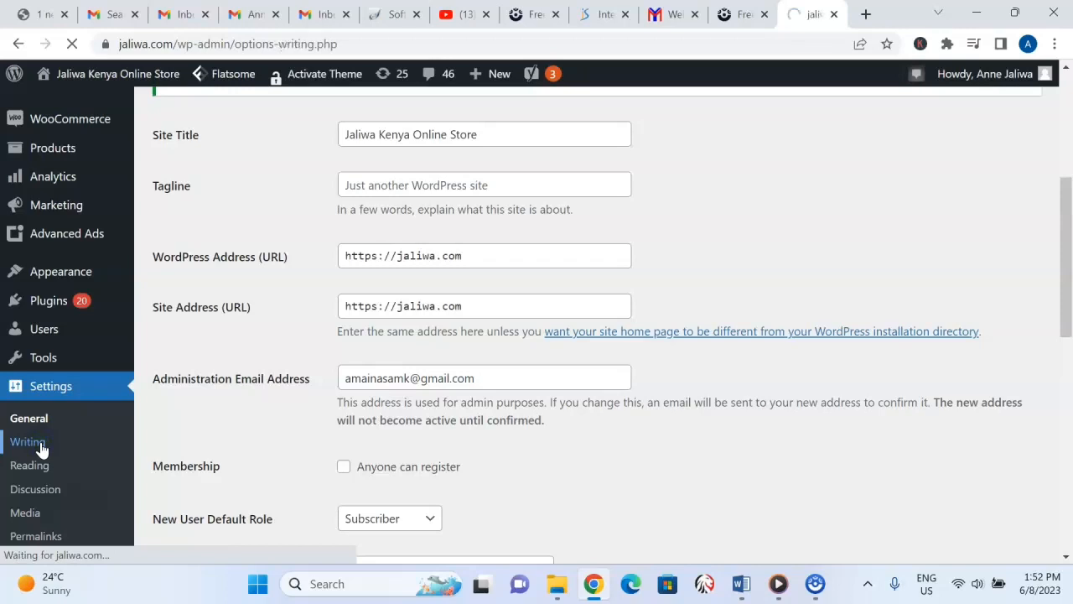
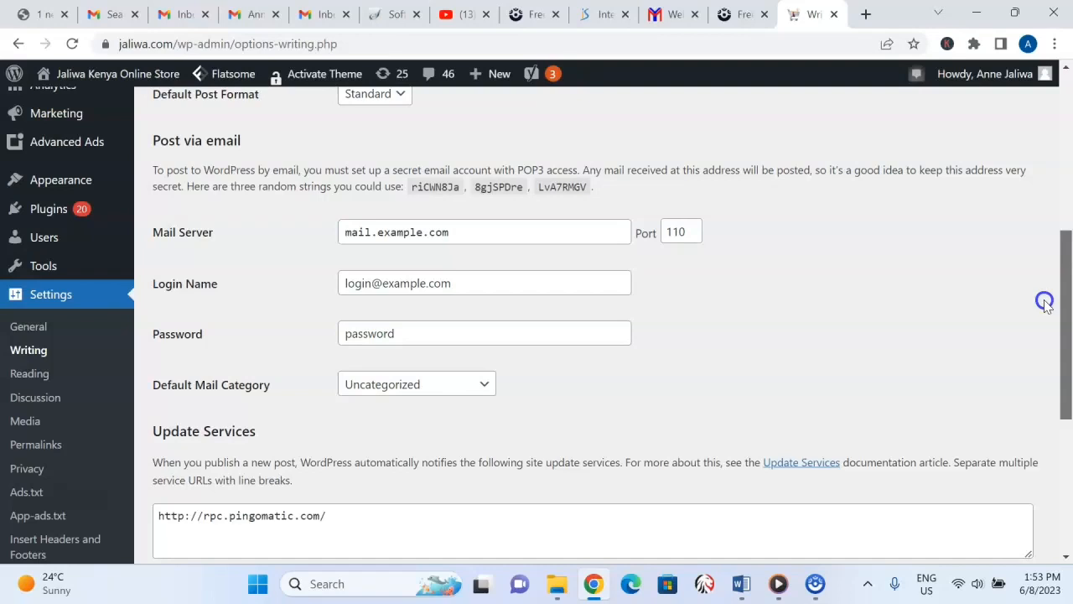
pyautogui.click(37, 384)
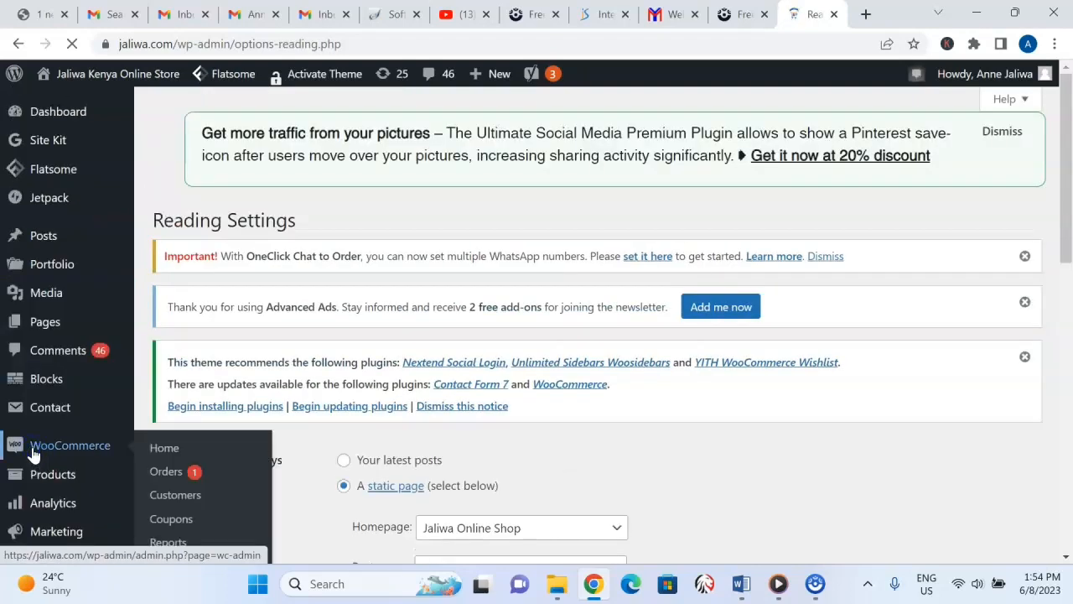
pyautogui.moveTo(1067, 112); pyautogui.dragTo(1071, 171)
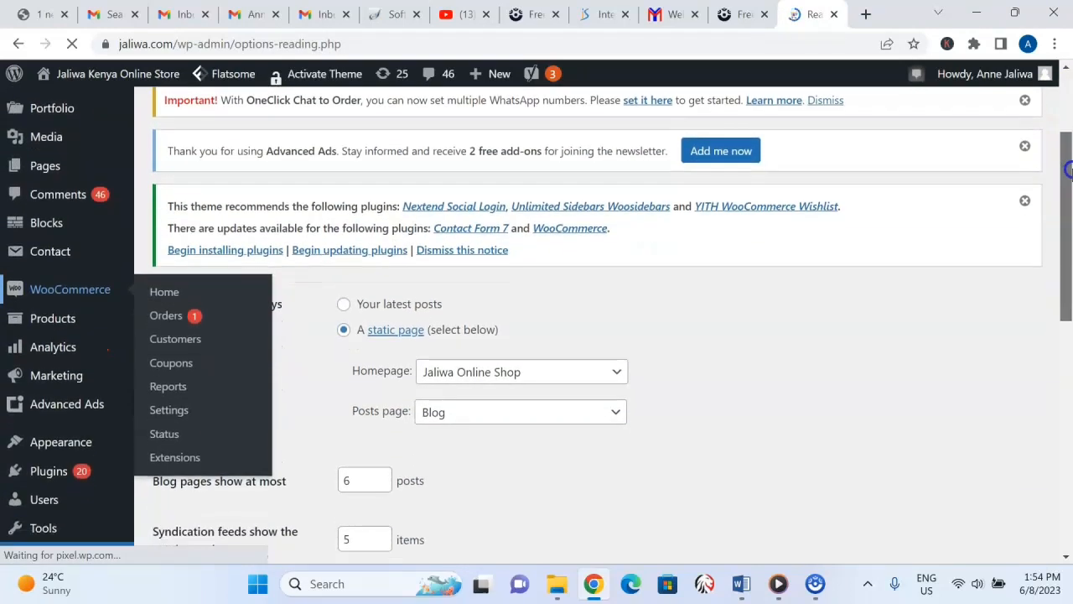
pyautogui.moveTo(44, 400)
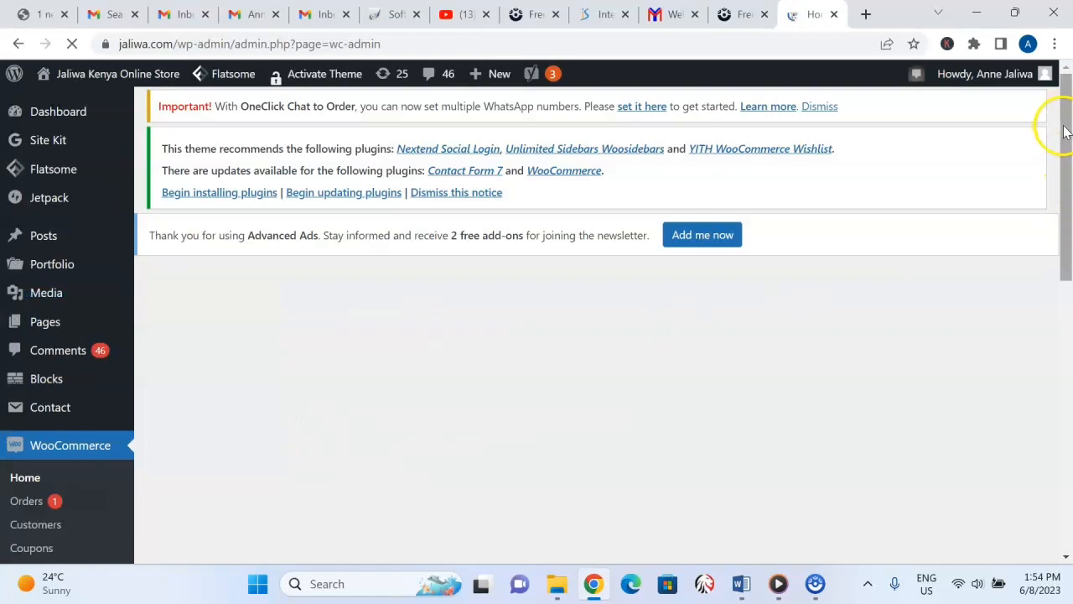
pyautogui.moveTo(1065, 132); pyautogui.dragTo(1068, 266)
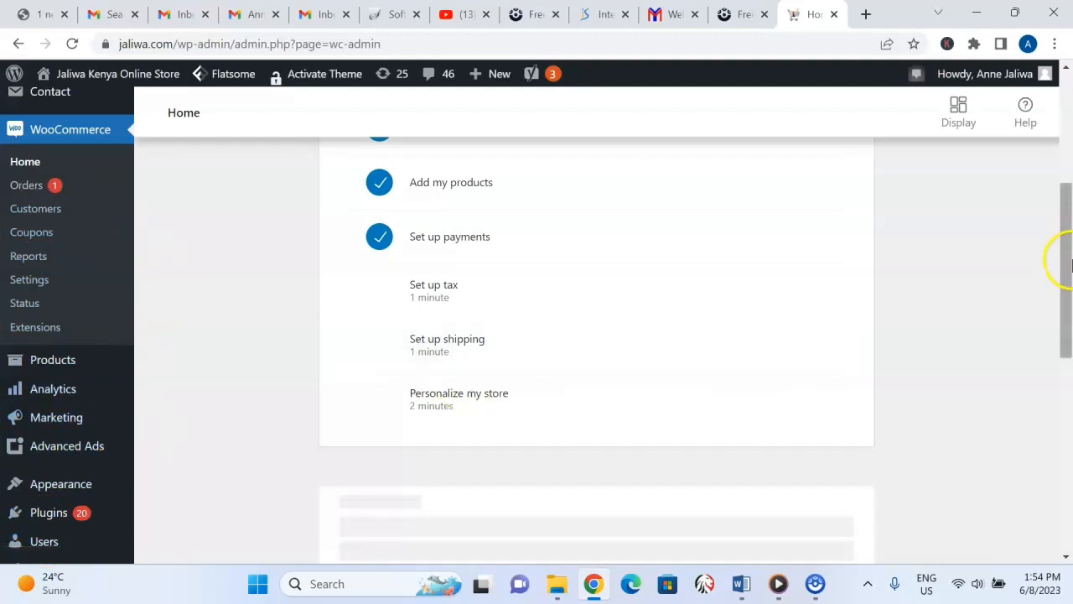
pyautogui.moveTo(1072, 266); pyautogui.dragTo(1068, 327)
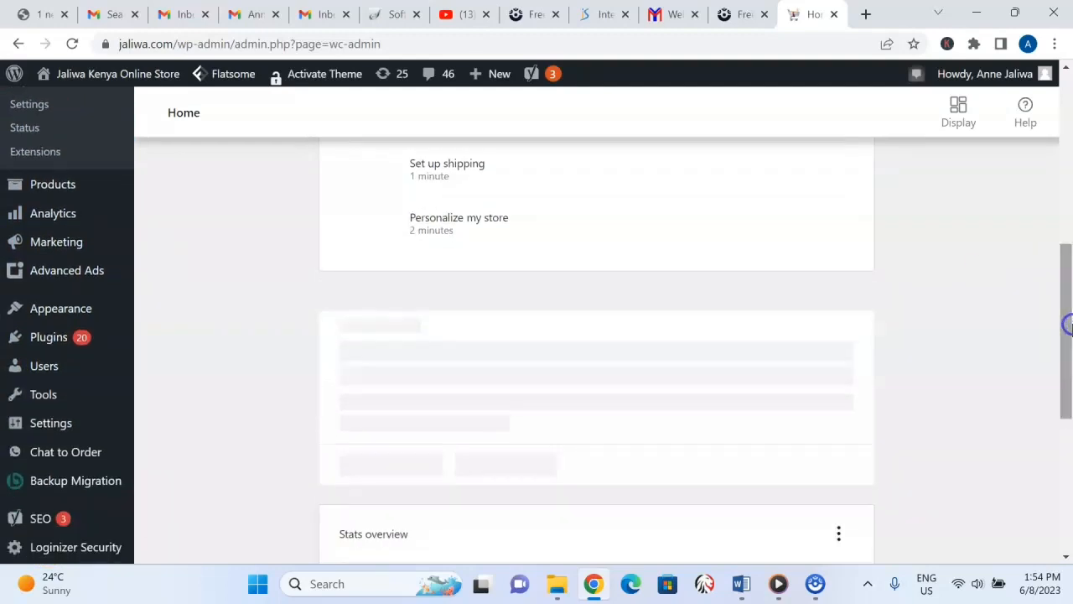
# Open the Permalink settings and examine the permalink structure options and the product permalink options.
pyautogui.moveTo(68, 422)
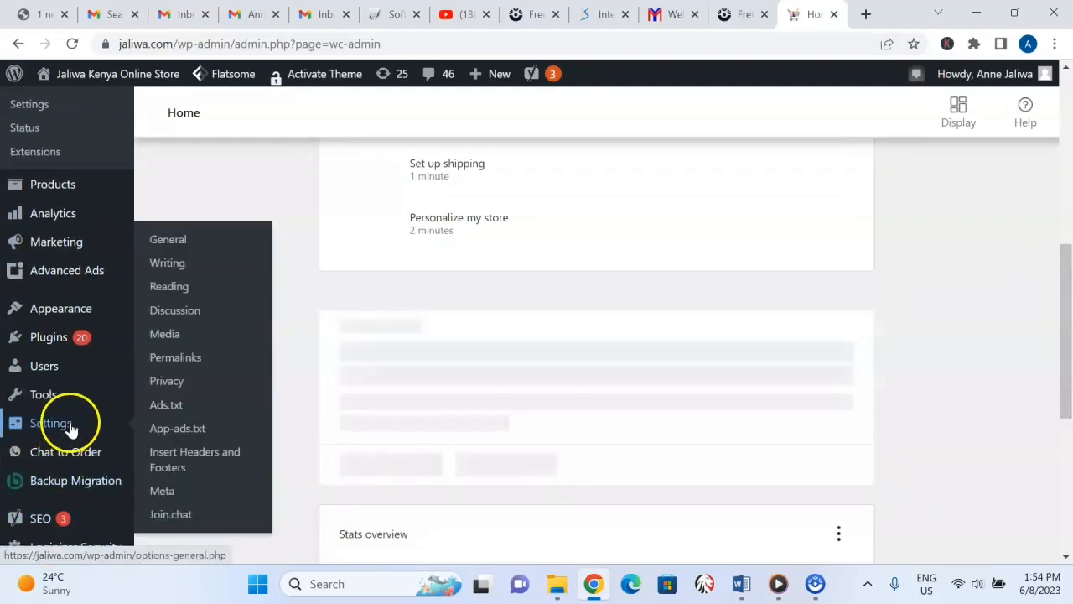
pyautogui.click(186, 357)
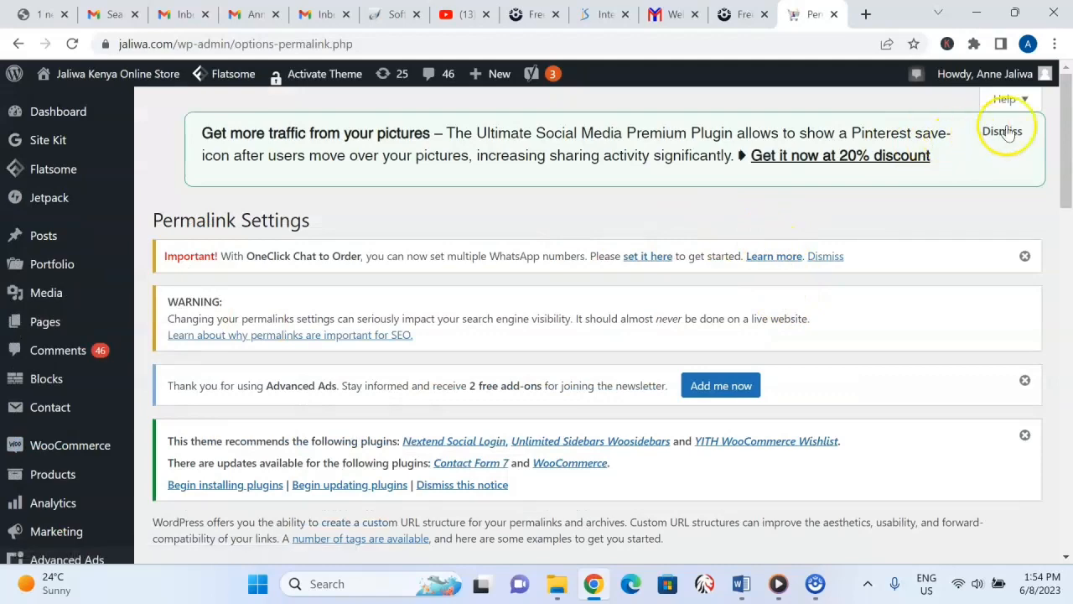
pyautogui.moveTo(1070, 107); pyautogui.dragTo(1068, 236)
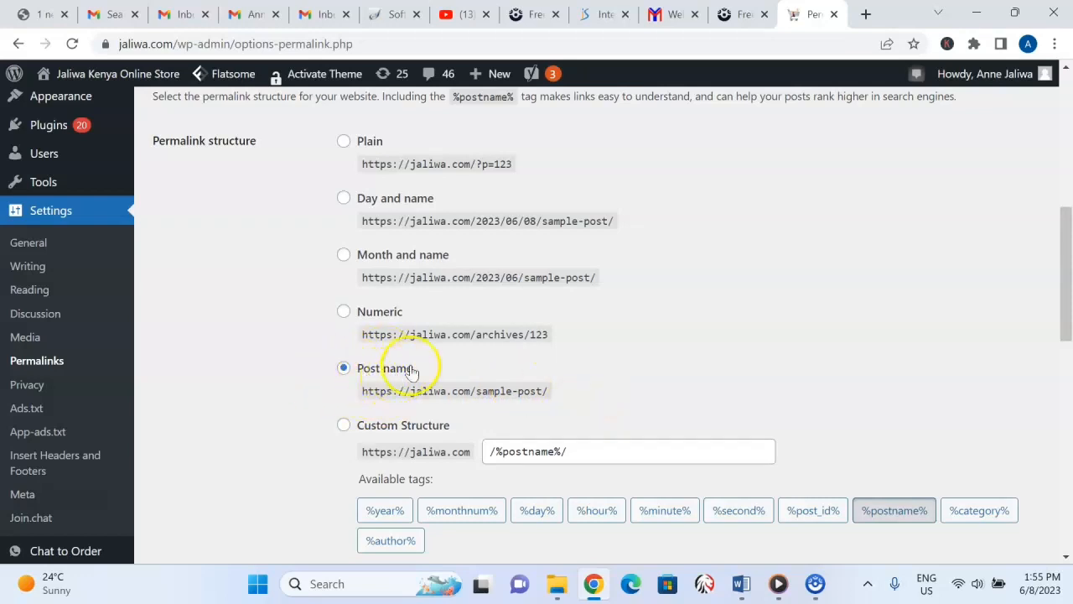
pyautogui.moveTo(1069, 237); pyautogui.dragTo(1068, 443)
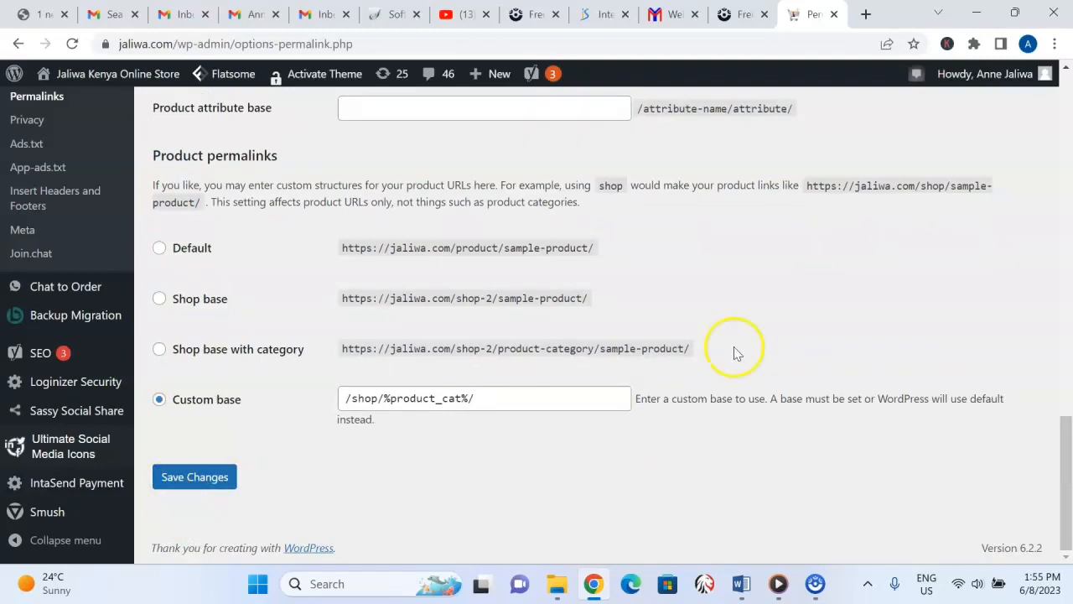
pyautogui.moveTo(1067, 441); pyautogui.dragTo(1018, 101)
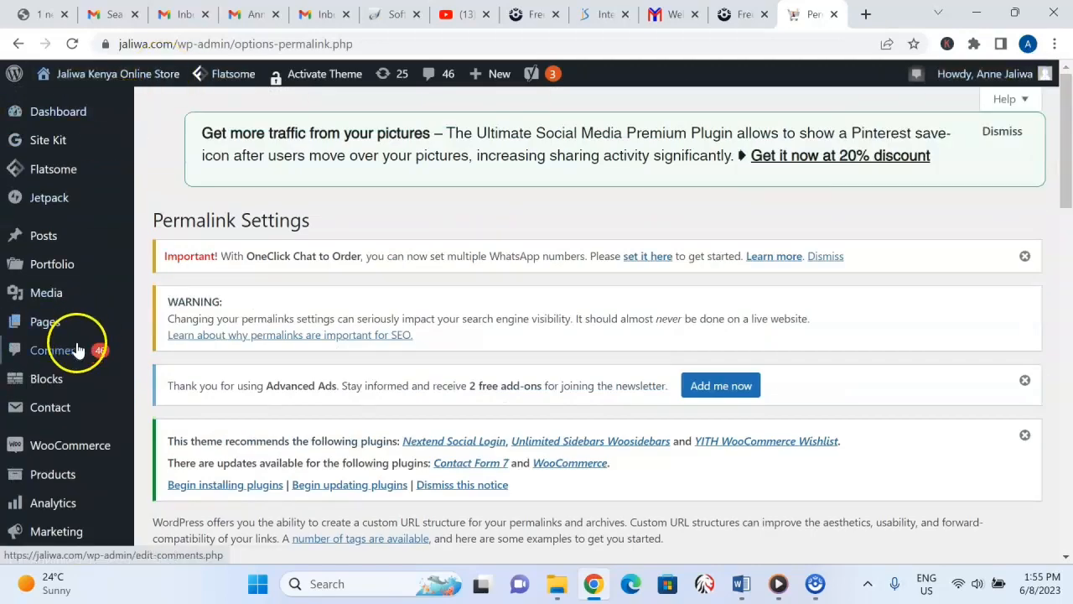
# Start a new page titled Dinner sets and activate its Yoast SEO focus keyphrase field.
pyautogui.moveTo(55, 331)
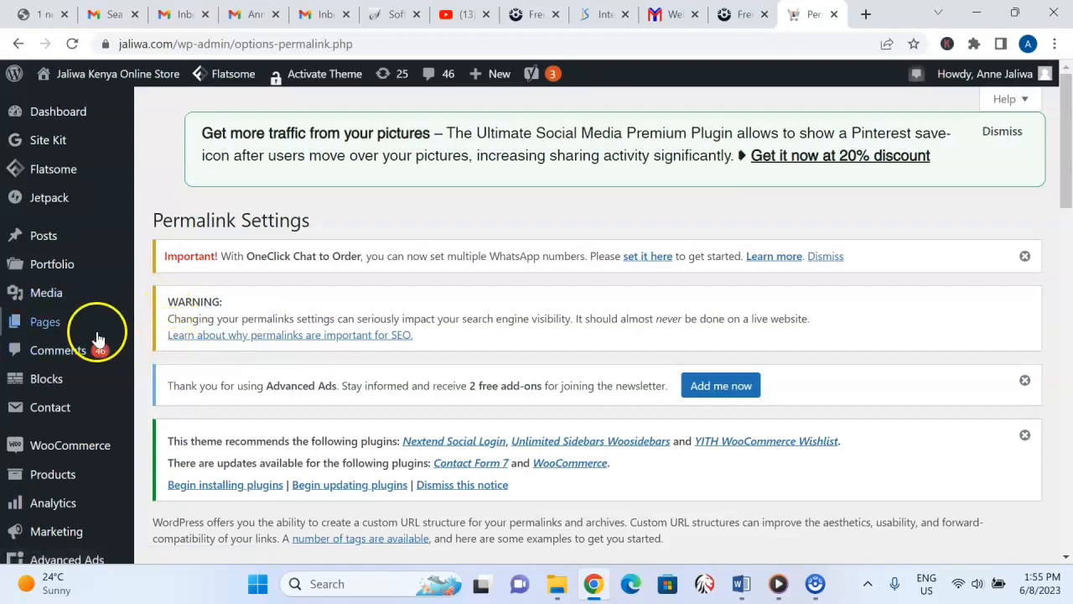
pyautogui.click(180, 351)
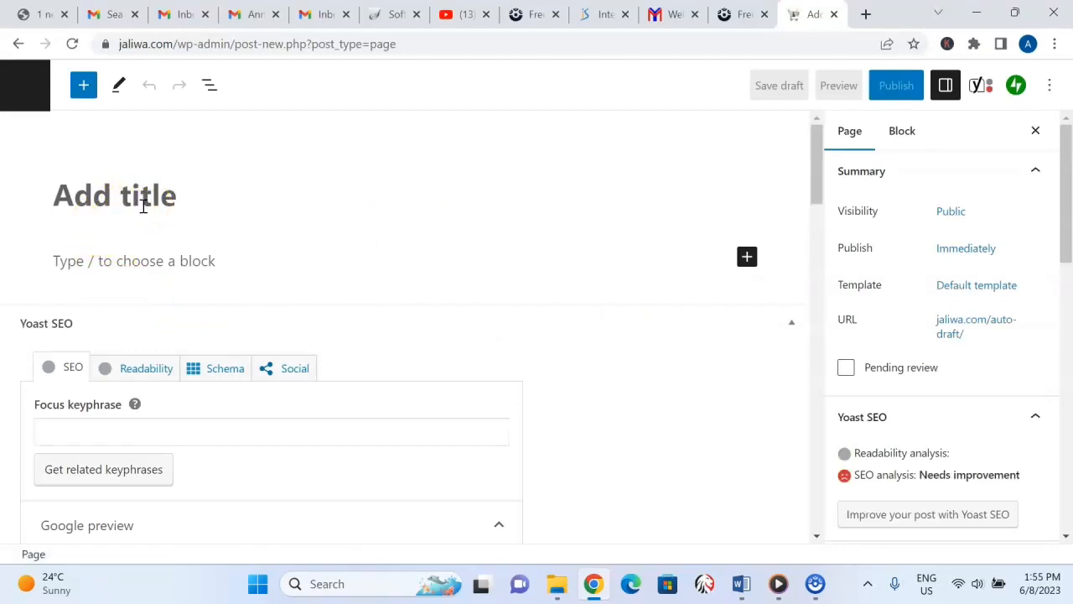
pyautogui.write('Dinner sets')
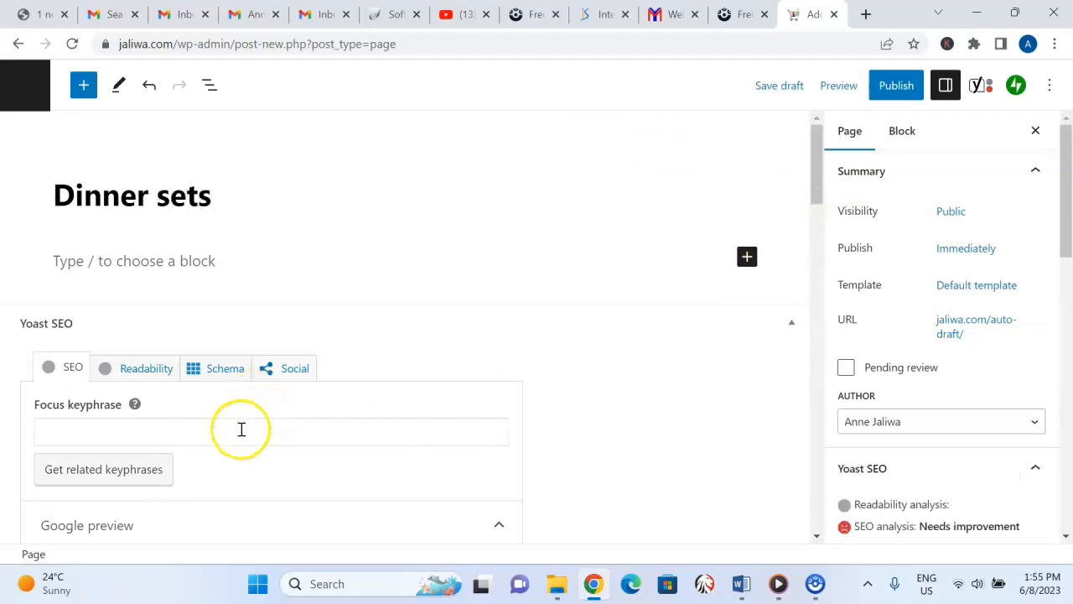
pyautogui.click(240, 429)
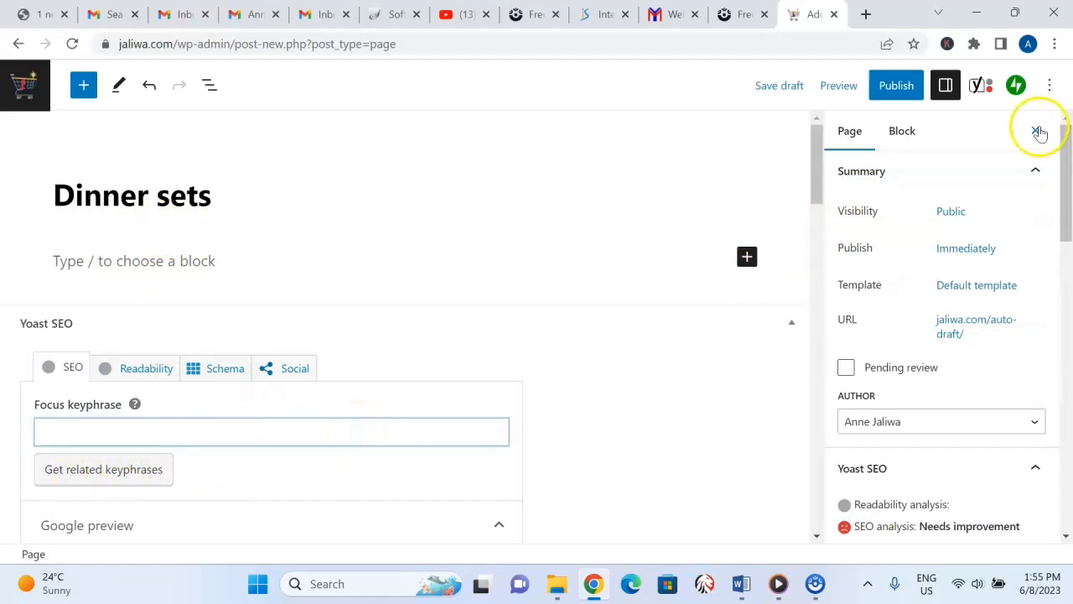
# Look over the new page's featured image, excerpt and block settings, and leave the editor without saving.
pyautogui.moveTo(1070, 151); pyautogui.dragTo(1067, 264)
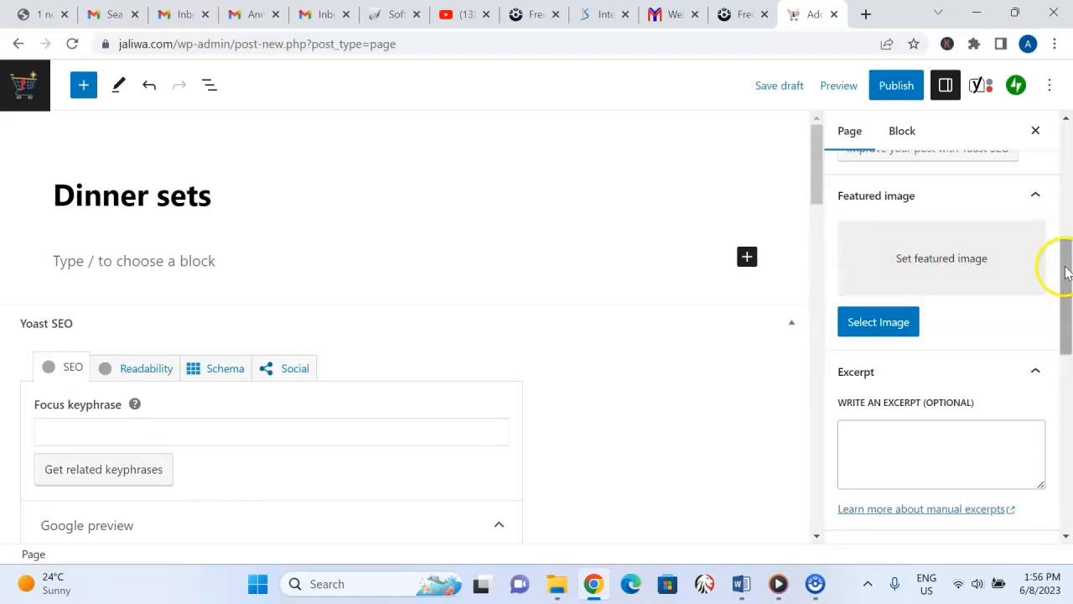
pyautogui.moveTo(1067, 271); pyautogui.dragTo(1066, 227)
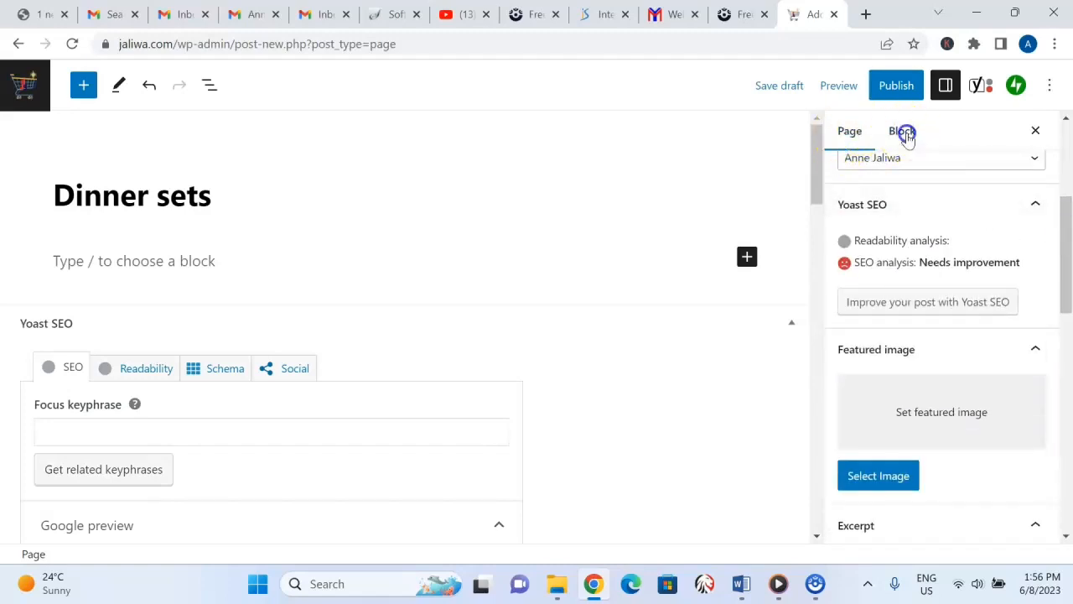
pyautogui.click(903, 135)
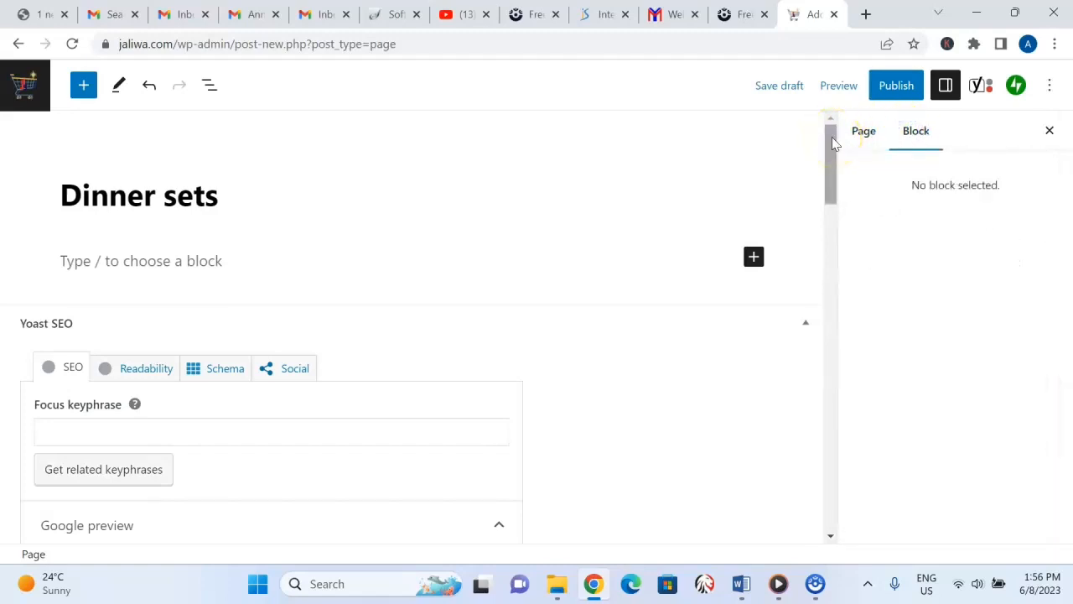
pyautogui.moveTo(833, 144); pyautogui.dragTo(802, 53)
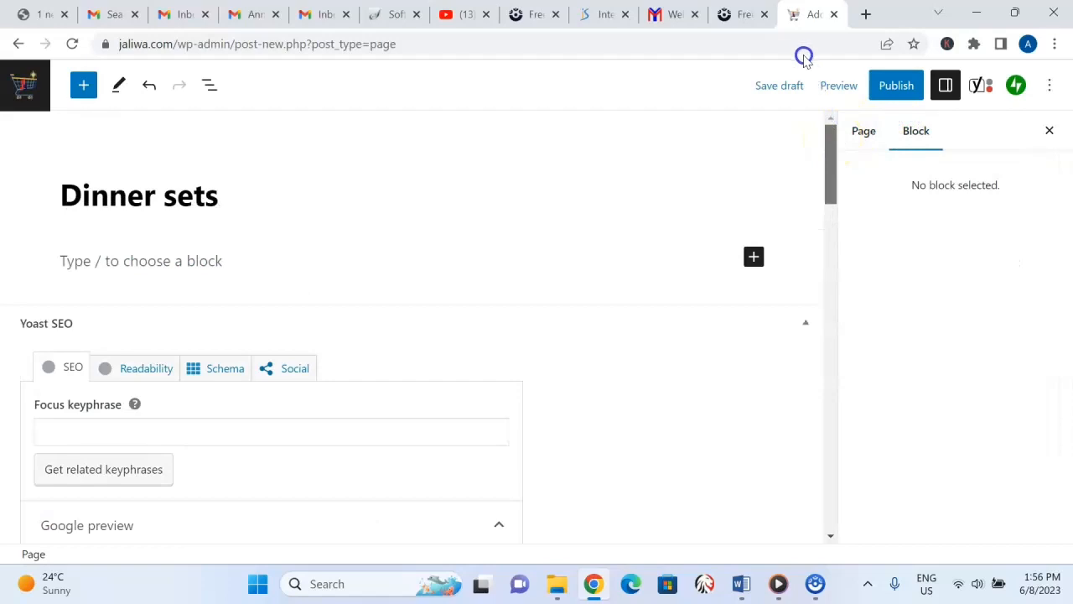
pyautogui.click(18, 44)
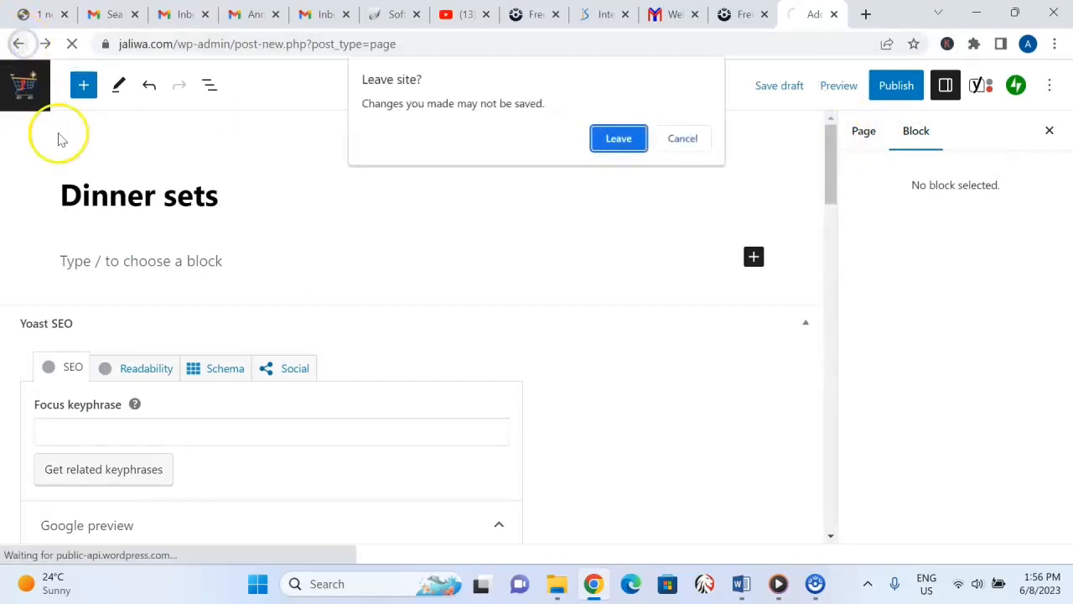
pyautogui.click(625, 140)
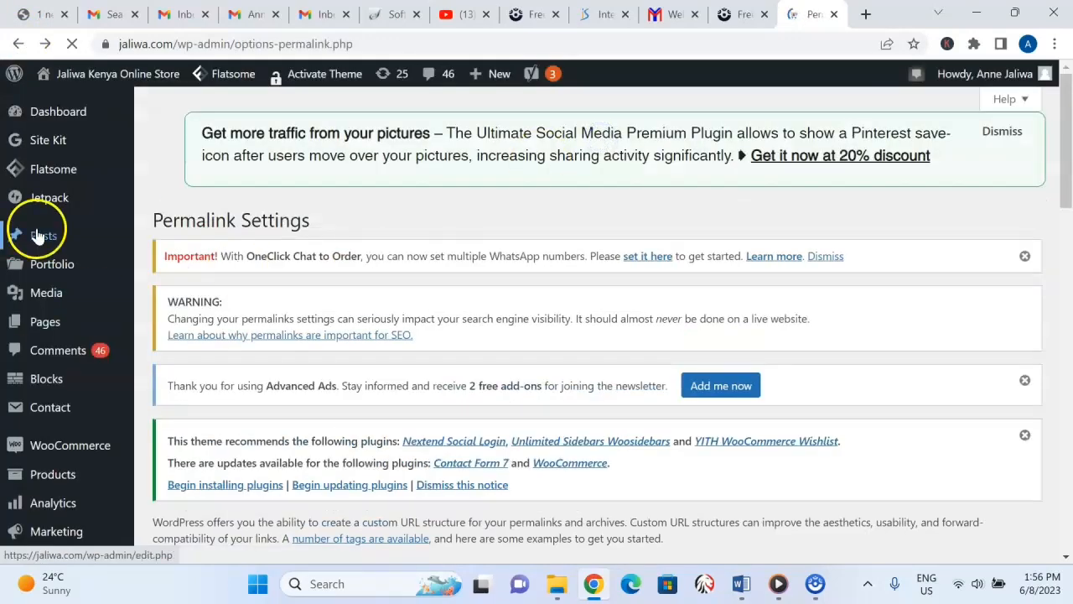
# Start a new post and look over its content area, block settings and Yoast SEO focus keyphrase field.
pyautogui.moveTo(77, 240)
pyautogui.click(179, 261)
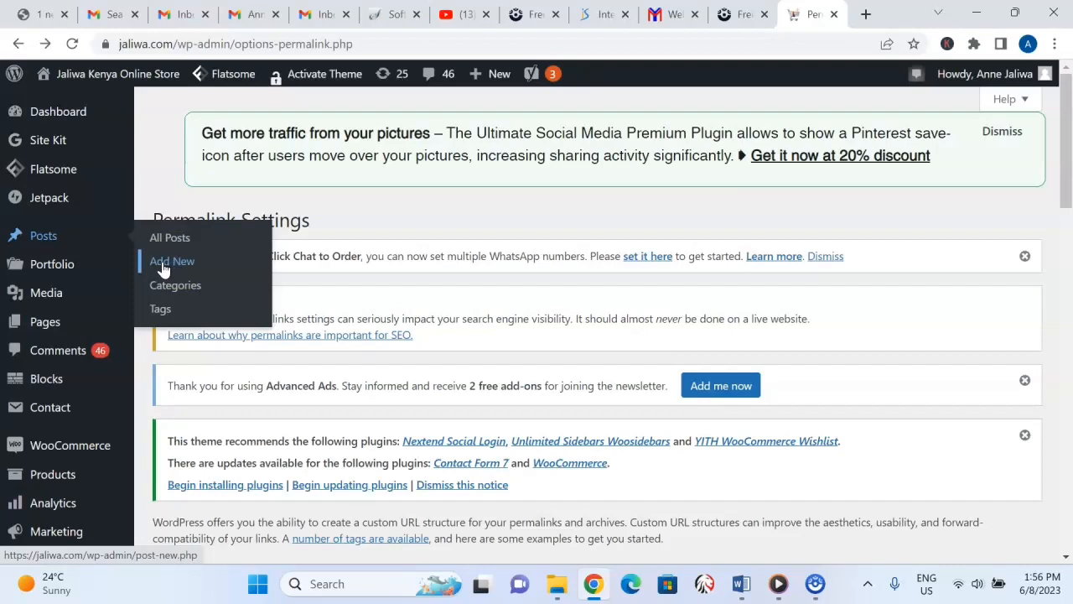
pyautogui.click(162, 264)
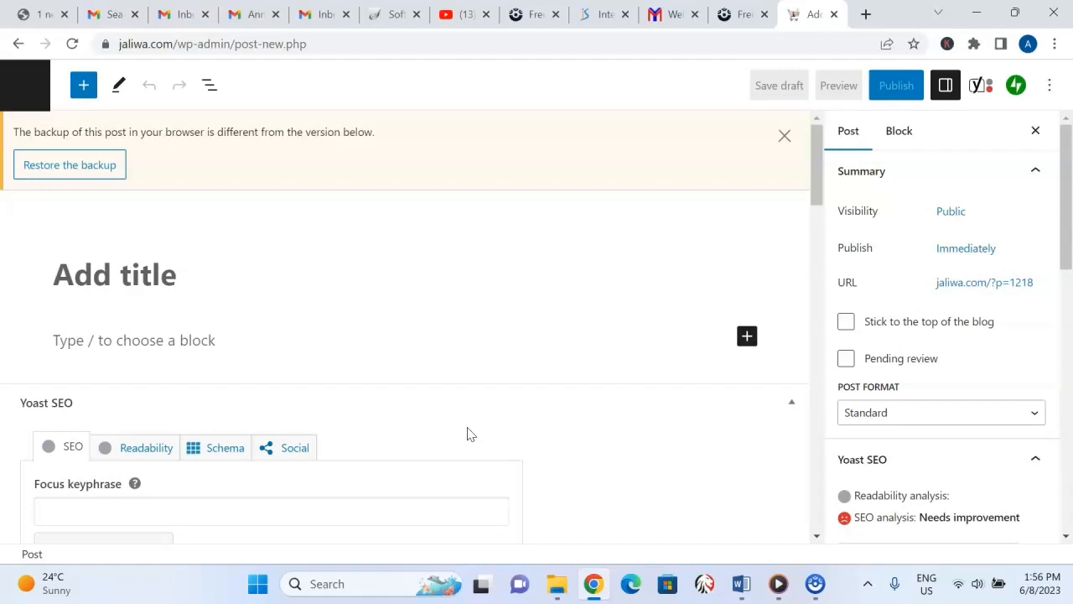
pyautogui.moveTo(815, 187); pyautogui.dragTo(827, 229)
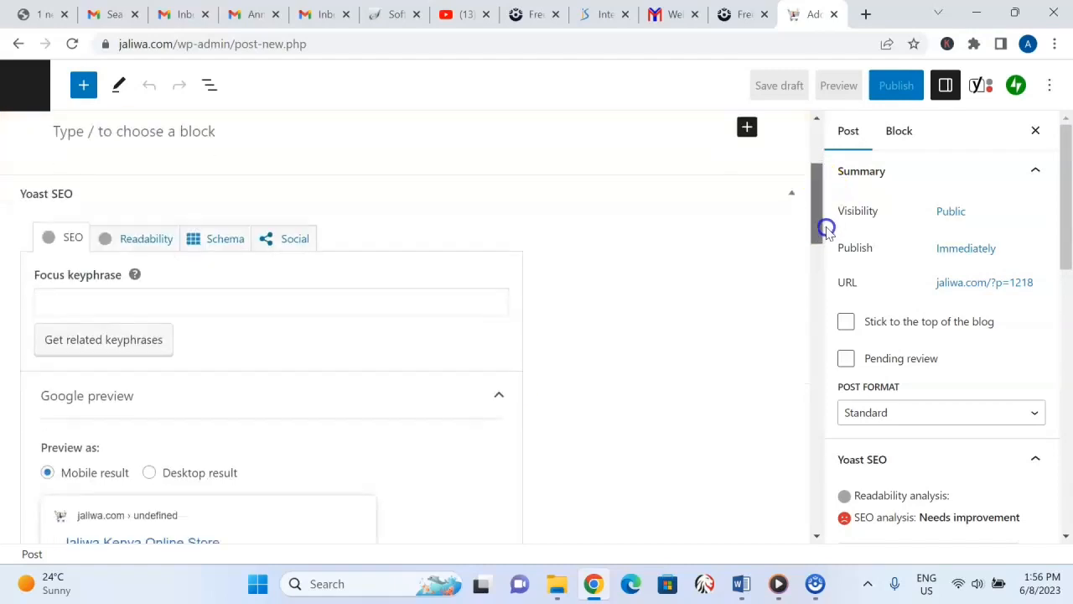
pyautogui.click(110, 303)
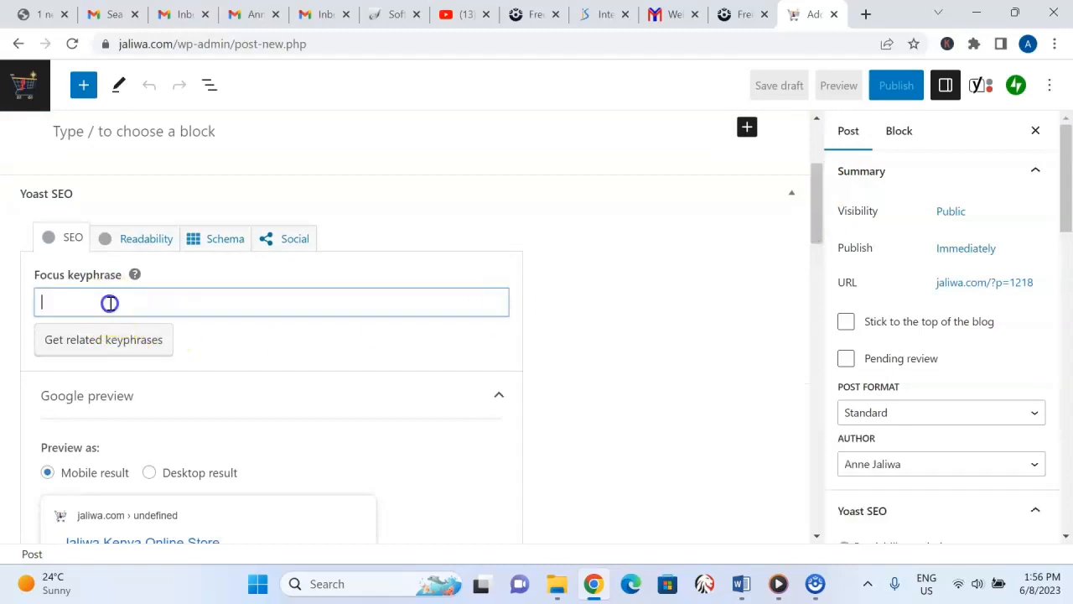
pyautogui.click(207, 132)
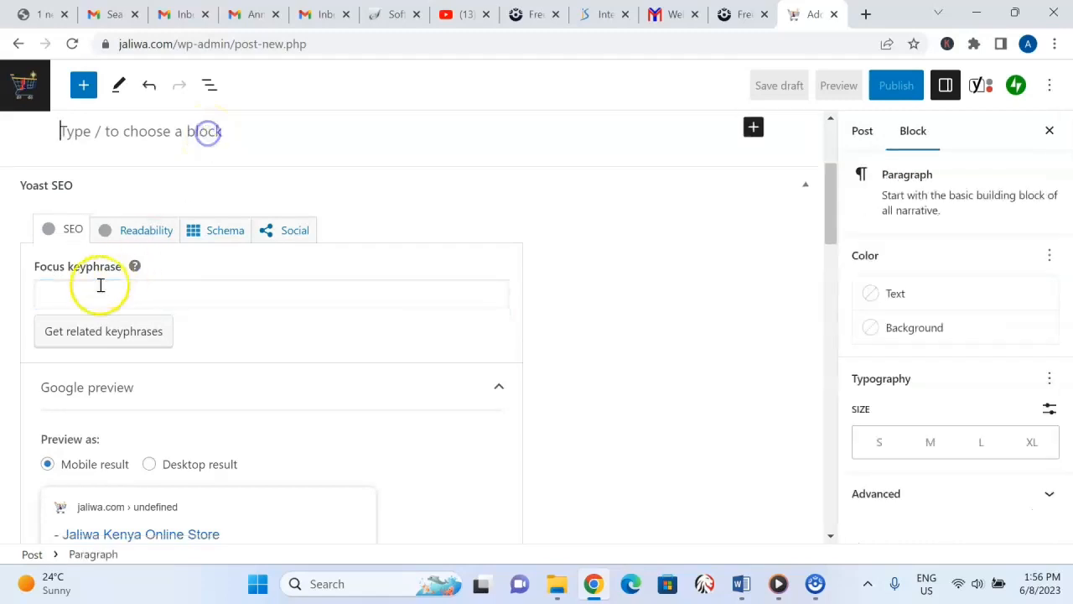
pyautogui.click(65, 295)
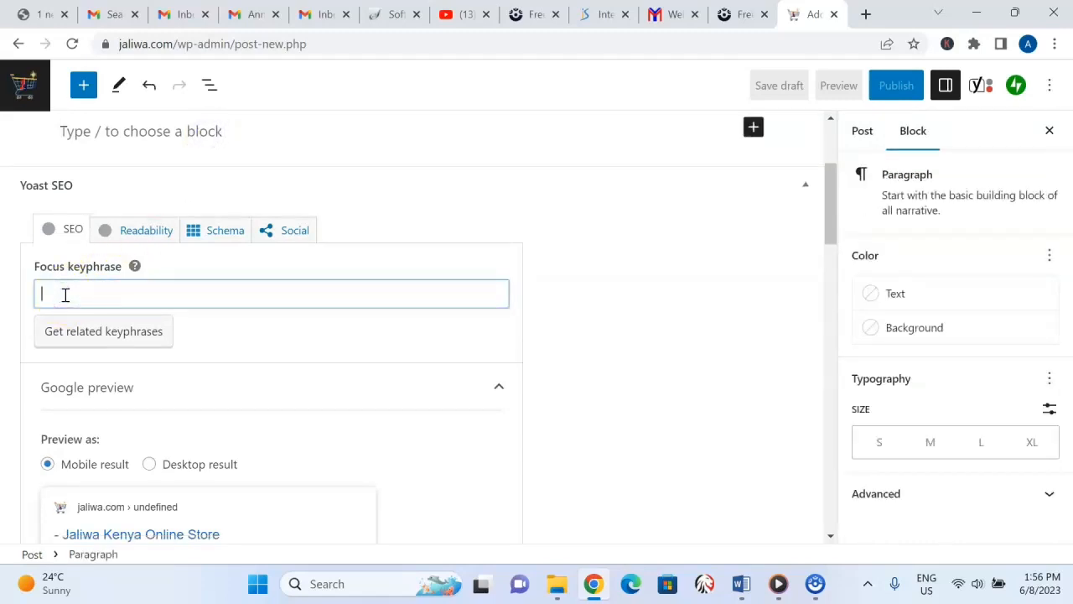
pyautogui.click(46, 295)
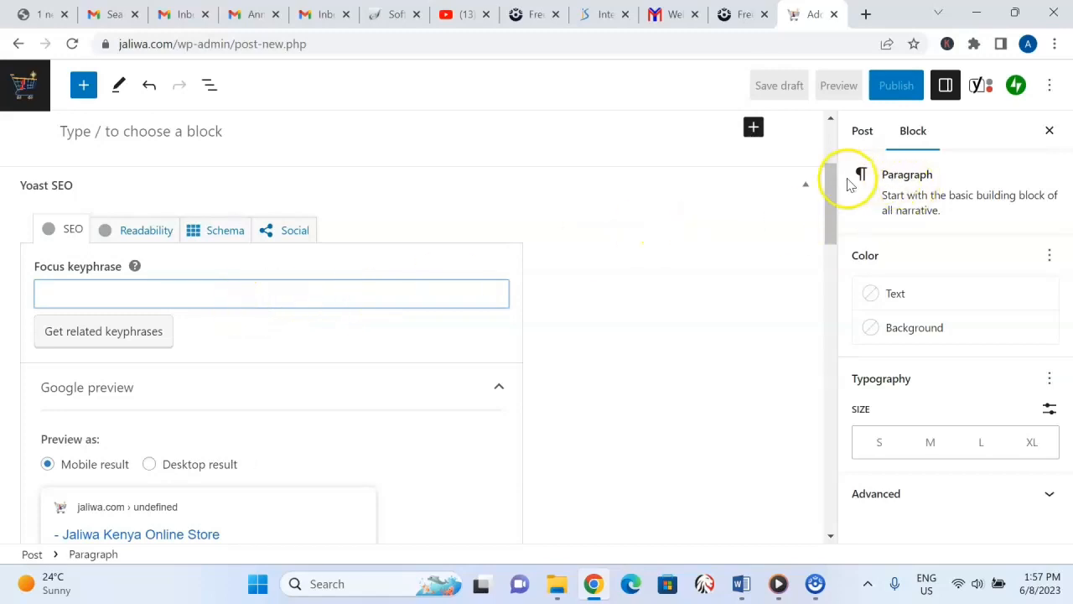
pyautogui.scroll(3, 824, 187)
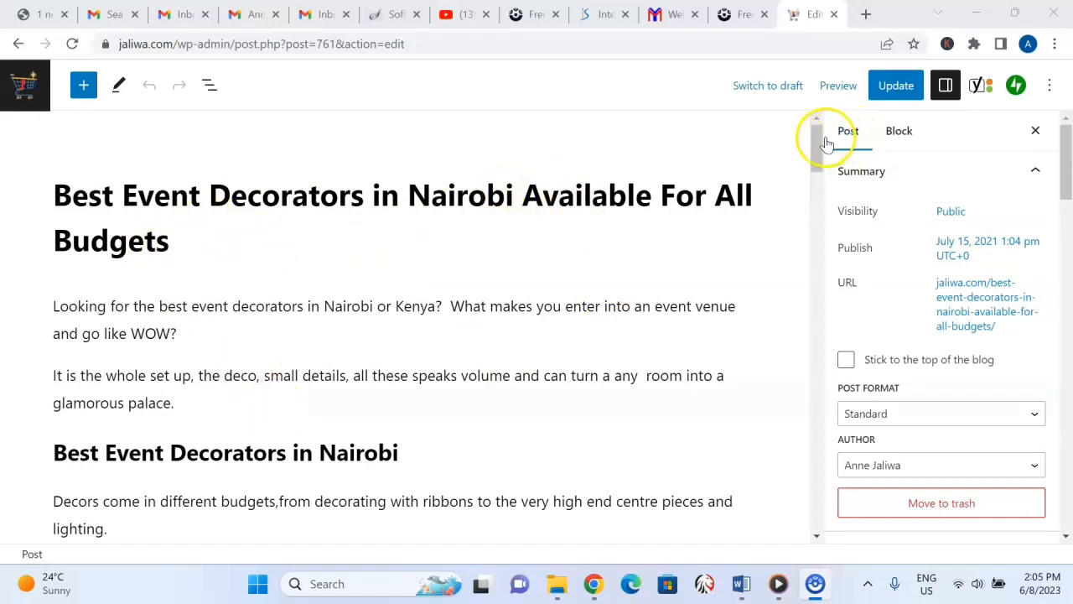
# Check the focus keyphrase in the event decorators post's Yoast SEO section, and open a new browser tab for a Google search.
pyautogui.moveTo(816, 136); pyautogui.dragTo(877, 331)
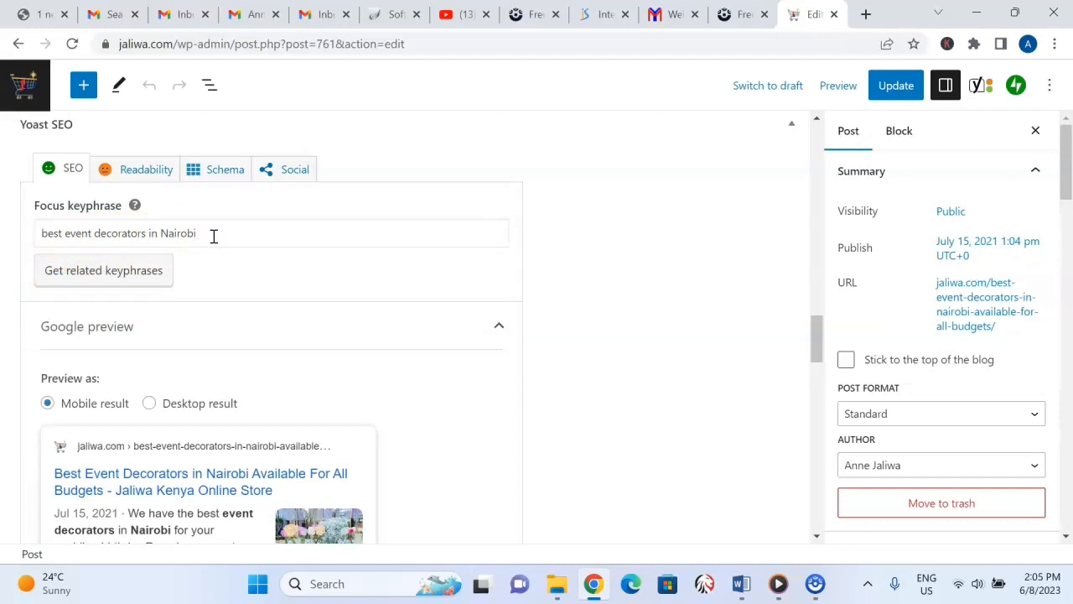
pyautogui.click(866, 16)
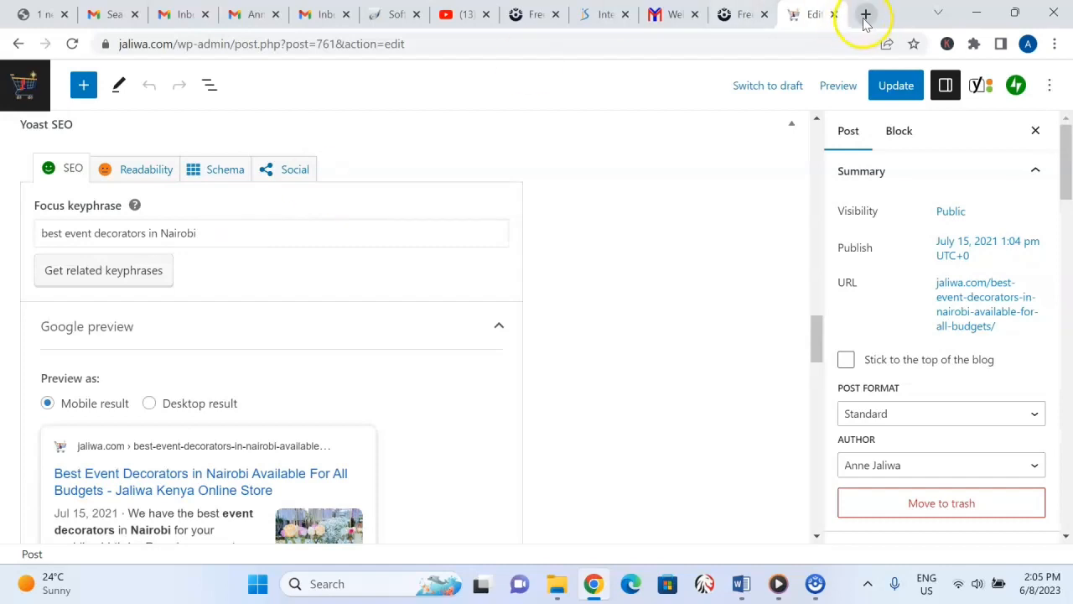
pyautogui.click(596, 45)
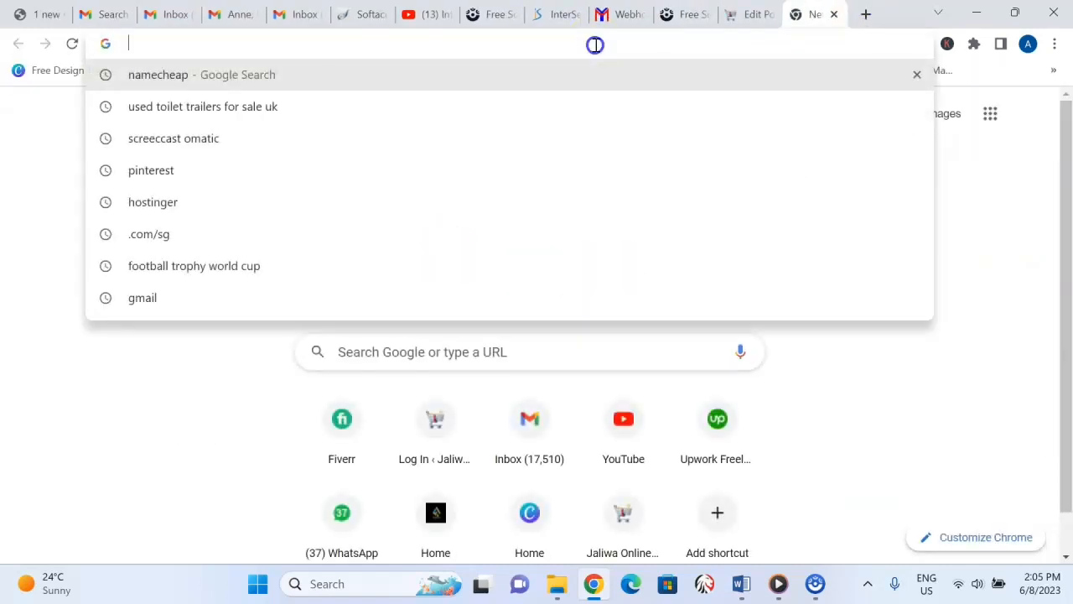
pyautogui.write('best')
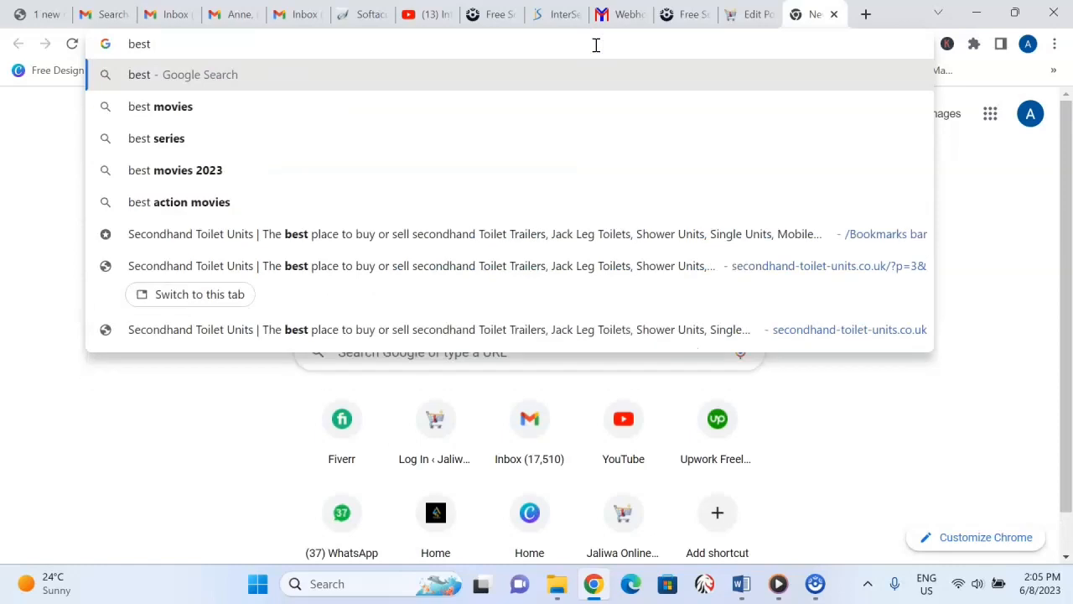
pyautogui.write(' decorato')
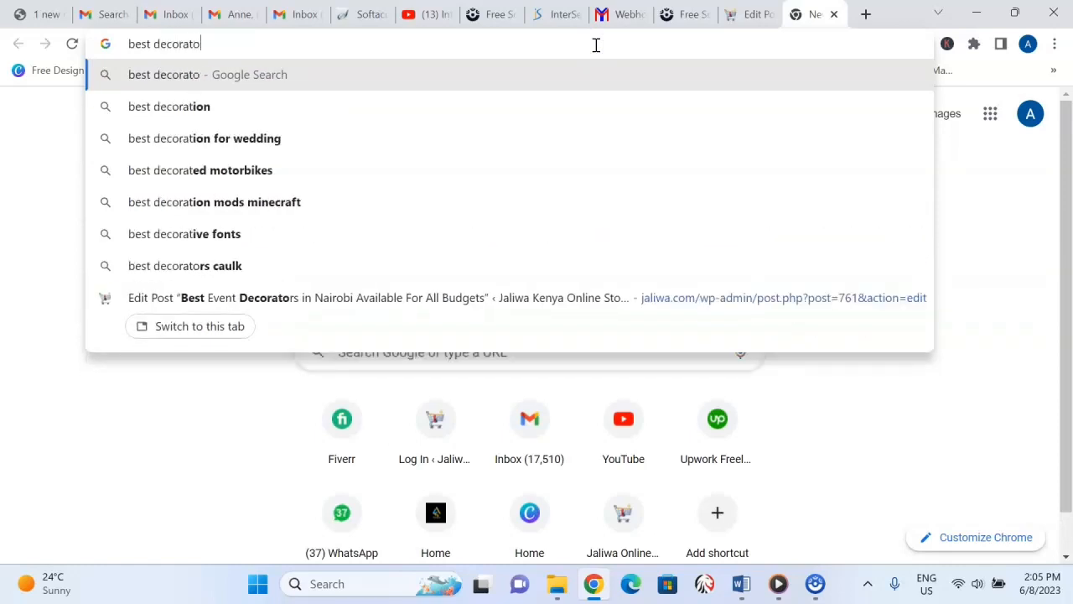
pyautogui.write('rs')
pyautogui.press('BackSpace')
pyautogui.press('BackSpace')
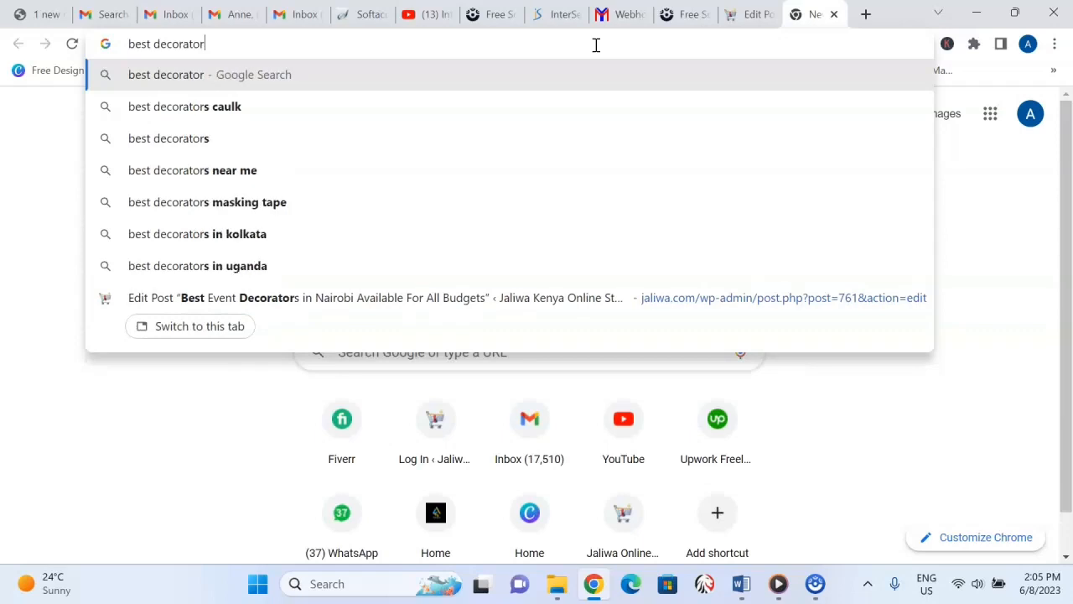
pyautogui.press('BackSpace')
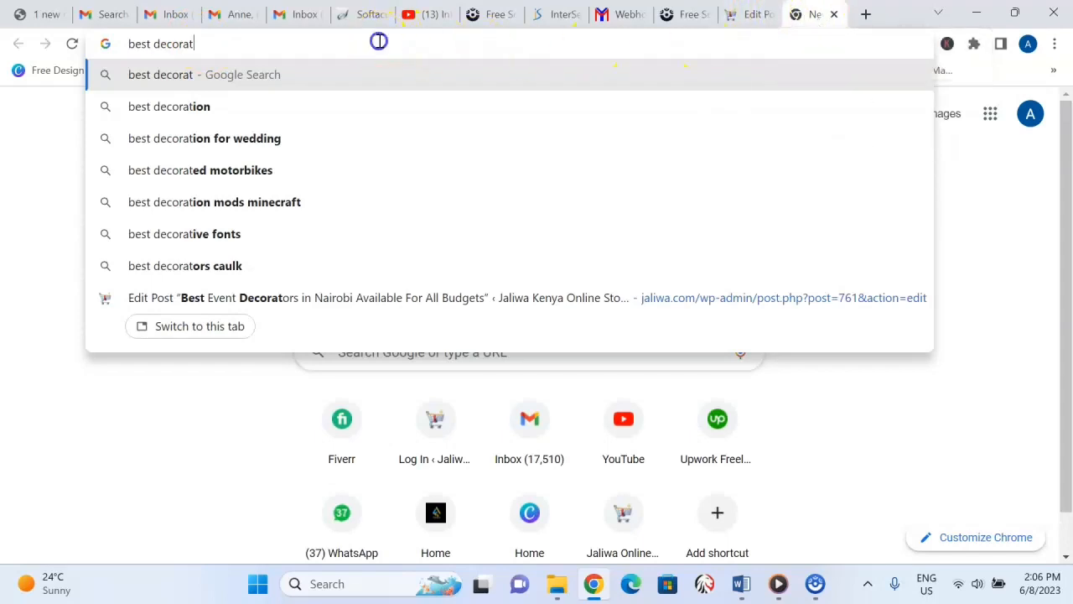
pyautogui.hotkey('ctrl', 'shift', 'Left')
pyautogui.hotkey('ctrl', 'shift', 'Left')
# Enter the query "beset event decorators in nairobi" without submitting it, and look at the search suggestions.
pyautogui.write('beset')
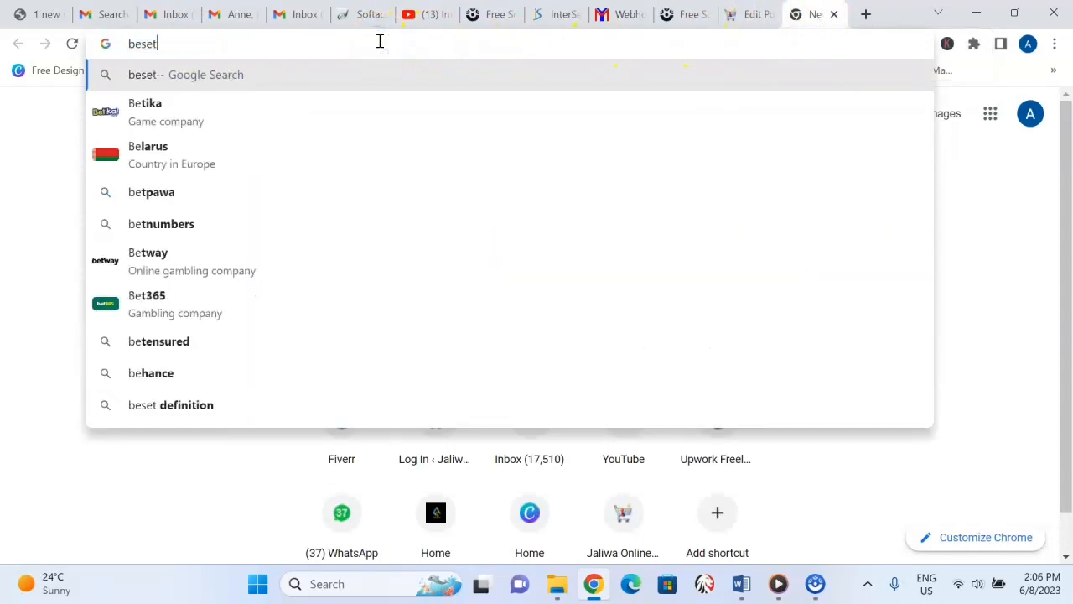
pyautogui.write(' event de')
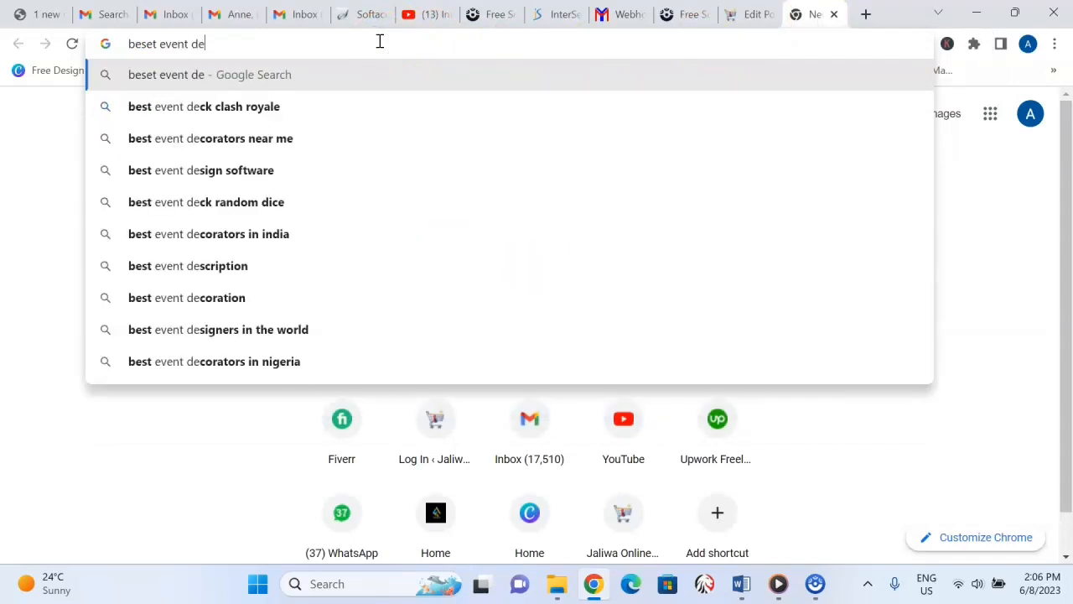
pyautogui.write('corato')
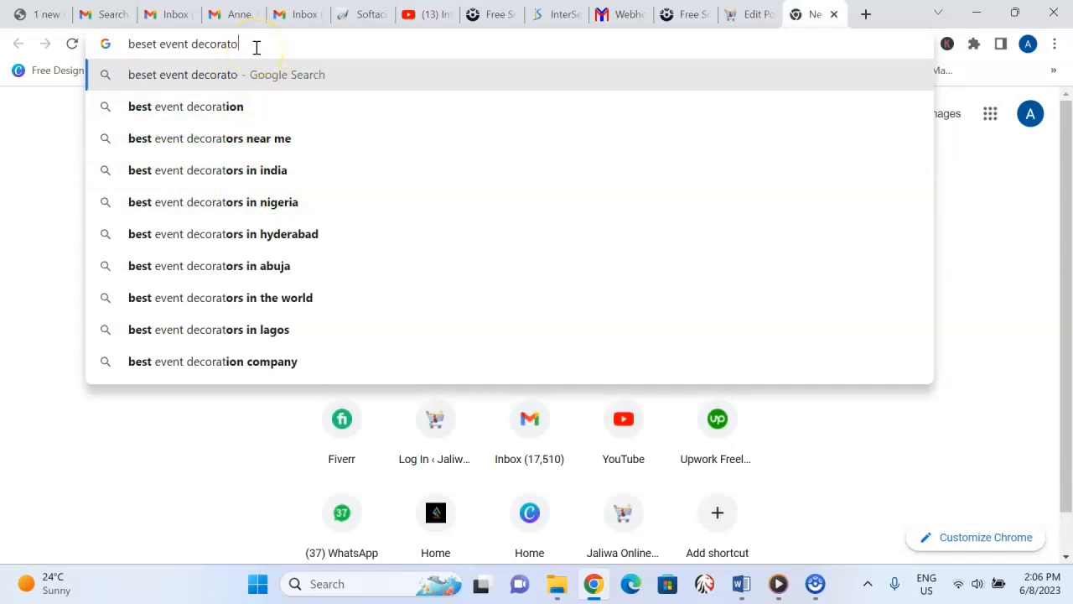
pyautogui.write('rs in')
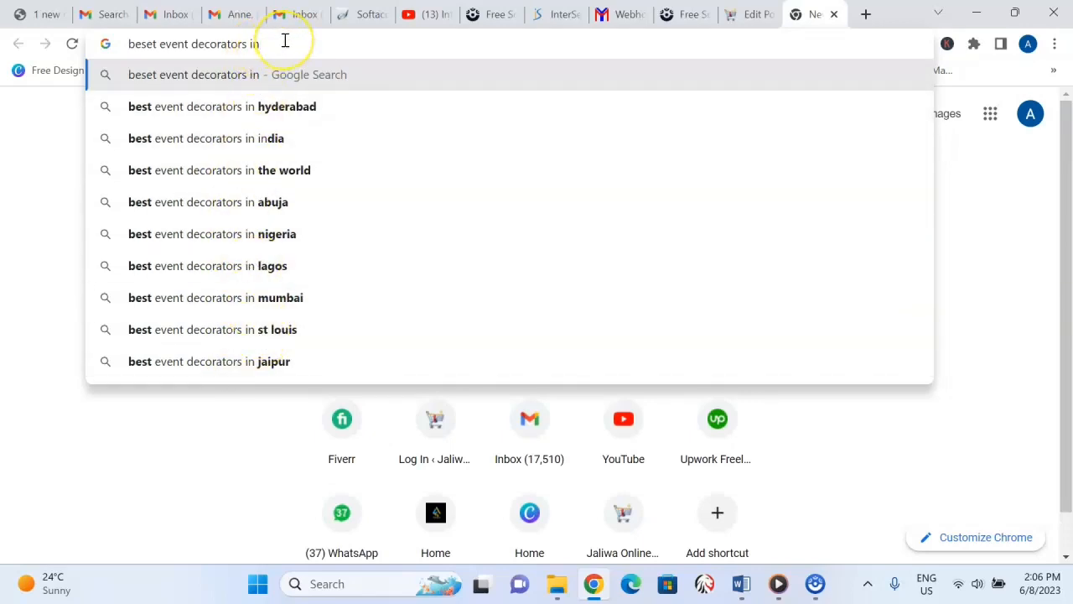
pyautogui.write('ai')
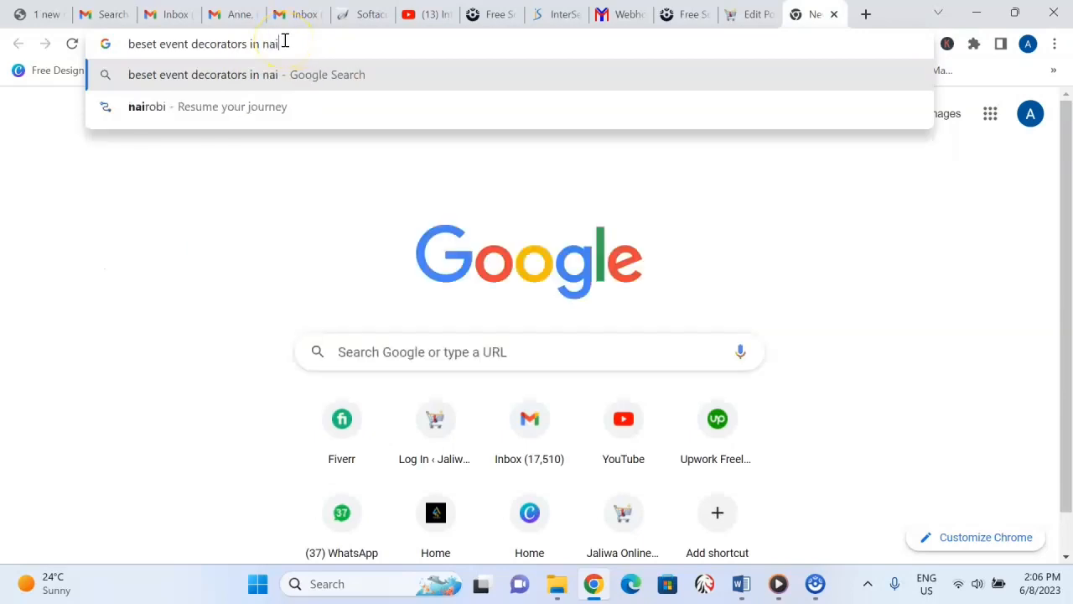
pyautogui.write('robi')
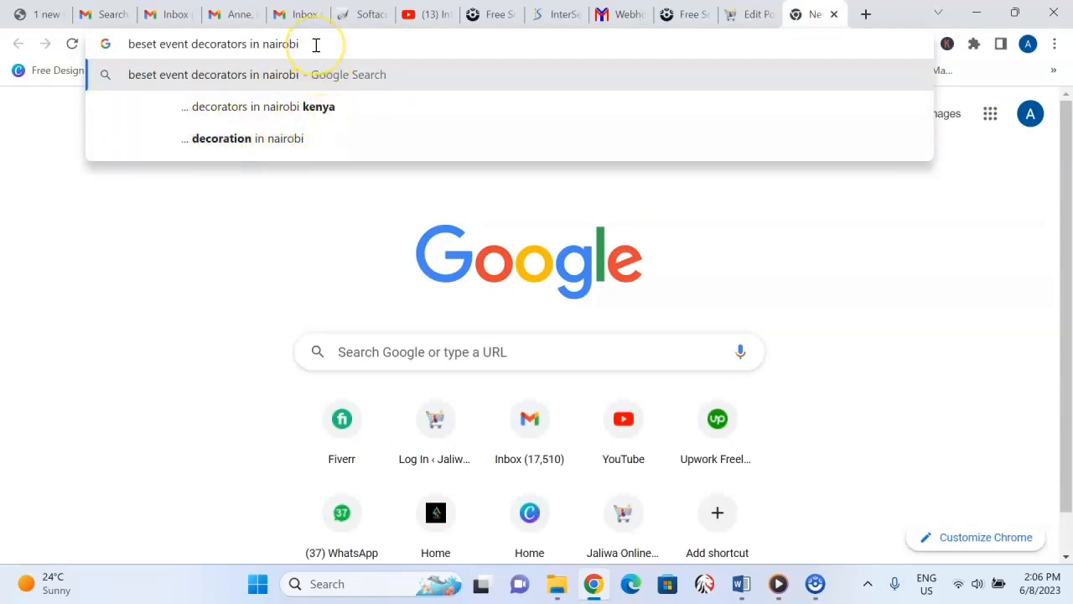
# Return to the event decorators post and highlight the keyphrase "Best Event Decorators in Nairobi" within its title.
pyautogui.click(749, 16)
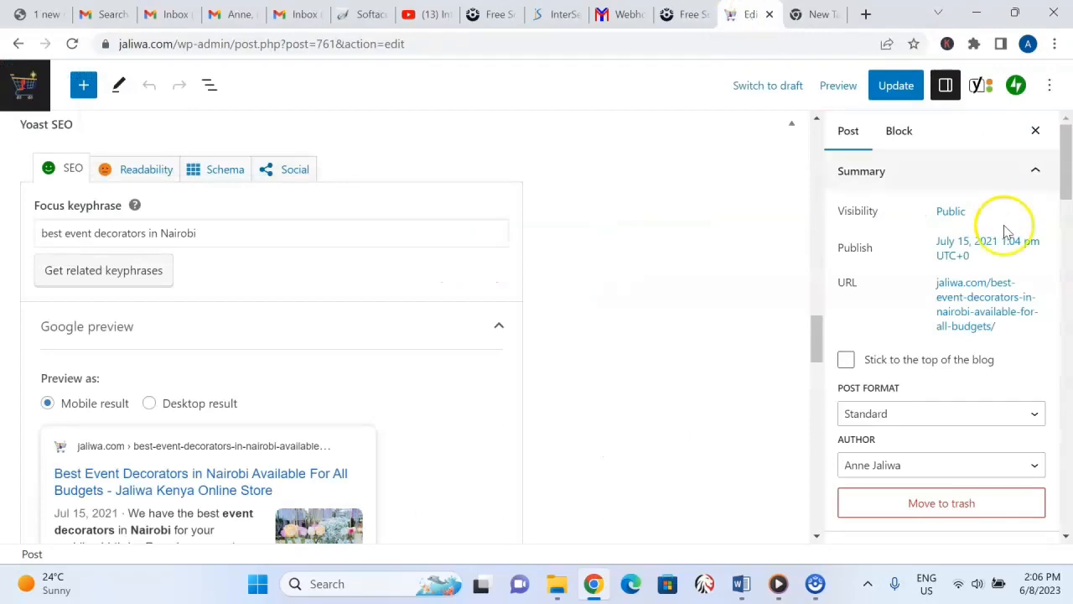
pyautogui.moveTo(817, 333); pyautogui.dragTo(812, 144)
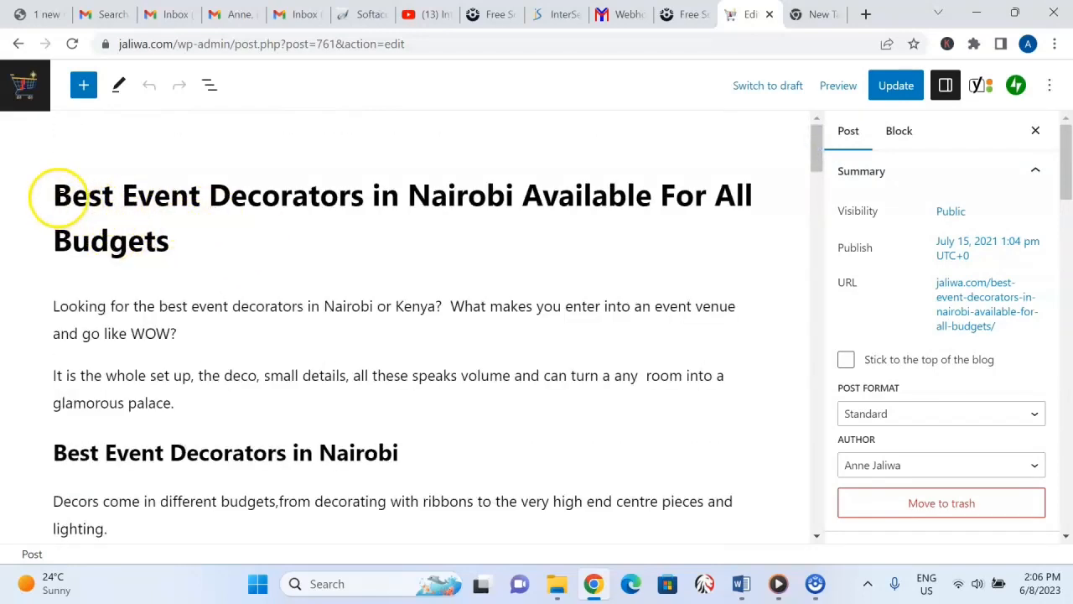
pyautogui.moveTo(54, 196); pyautogui.dragTo(510, 198)
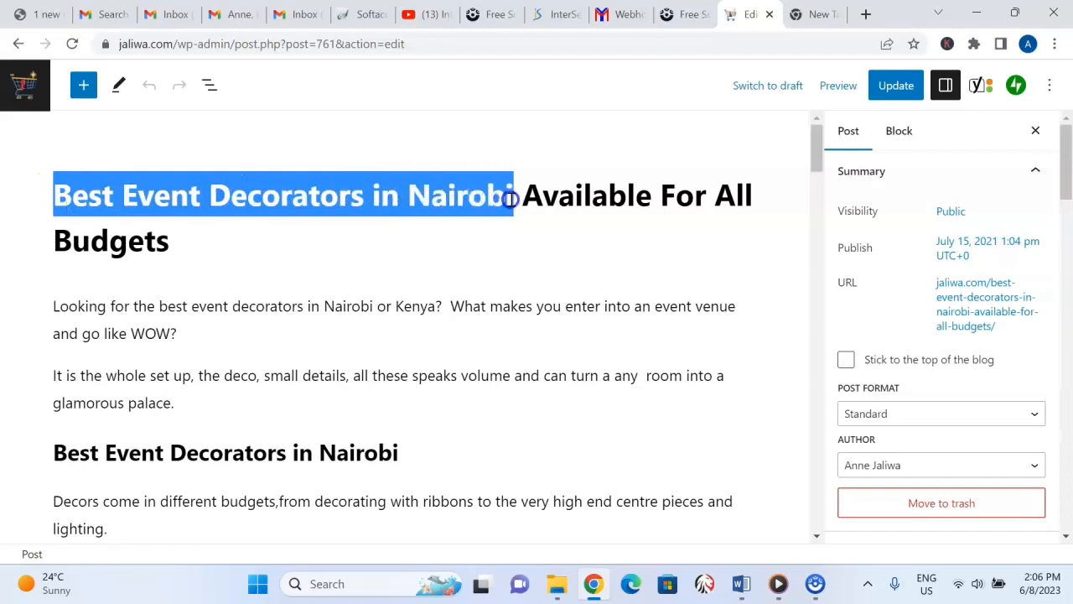
pyautogui.click(285, 376)
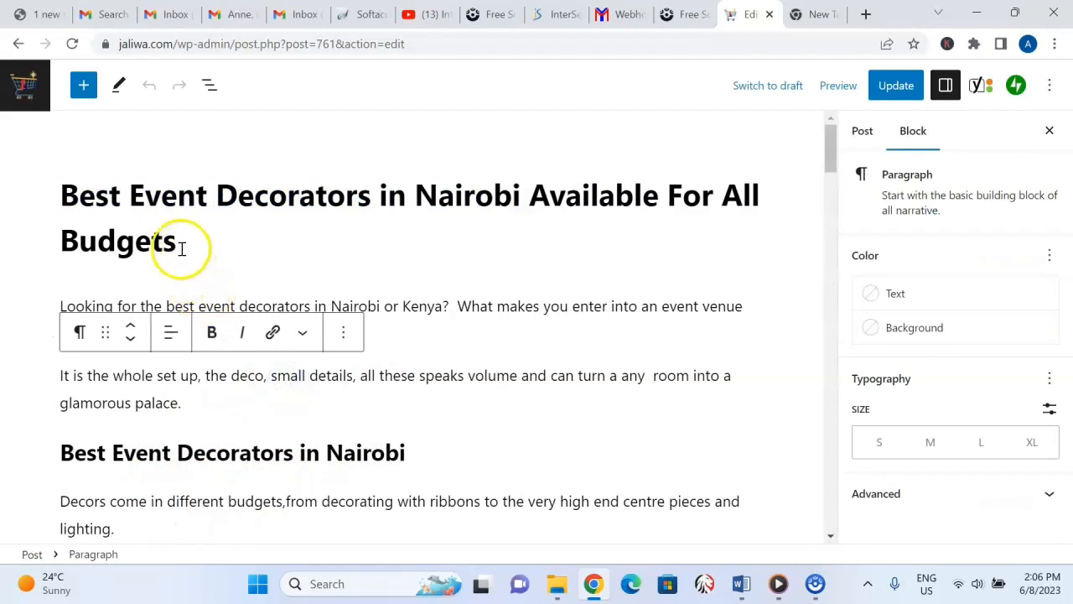
pyautogui.click(71, 220)
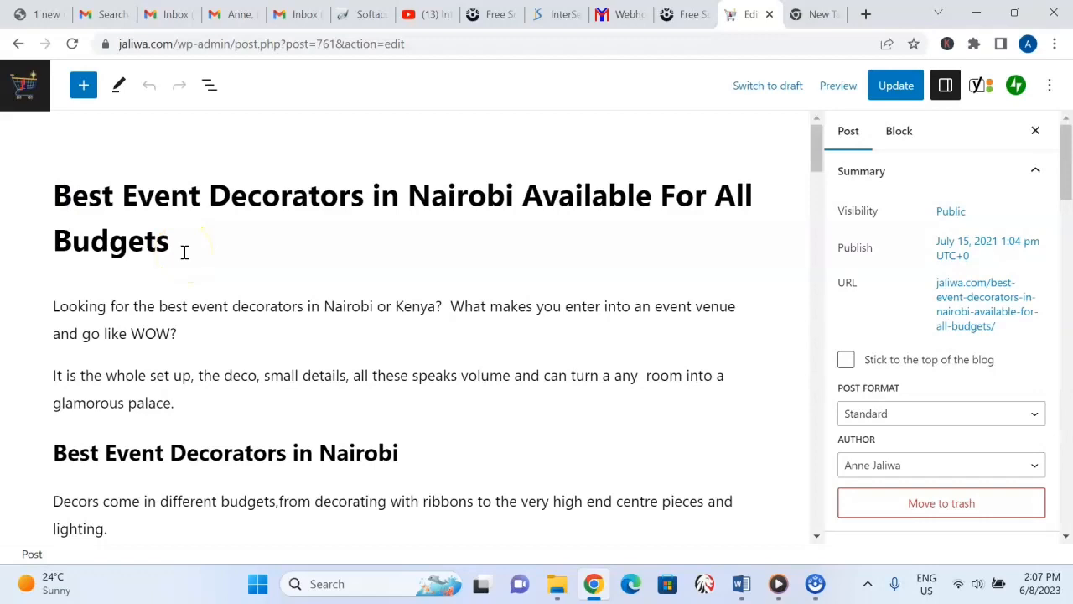
# Replace "Event" with "Wedding" in the post's H2 heading so it reads "Best Wedding Decorators in Nairobi".
pyautogui.tripleClick(302, 453)
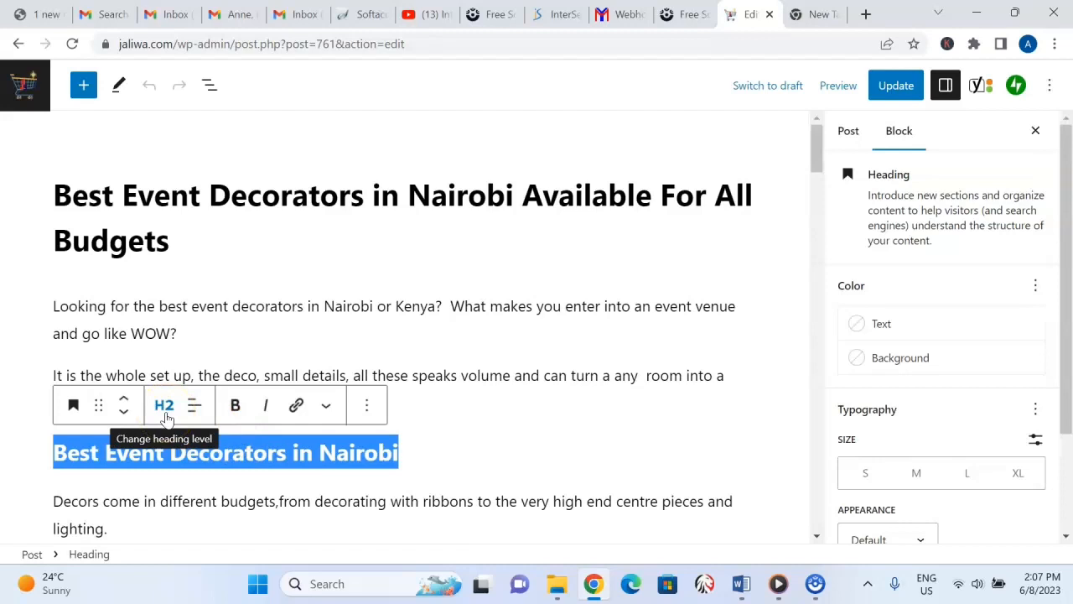
pyautogui.click(300, 453)
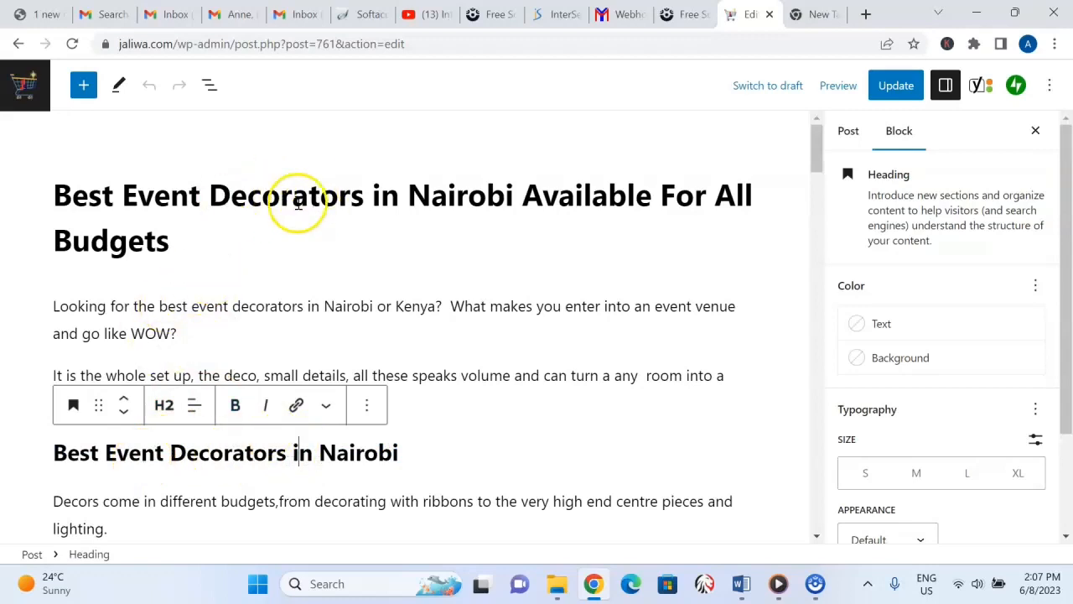
pyautogui.click(253, 452)
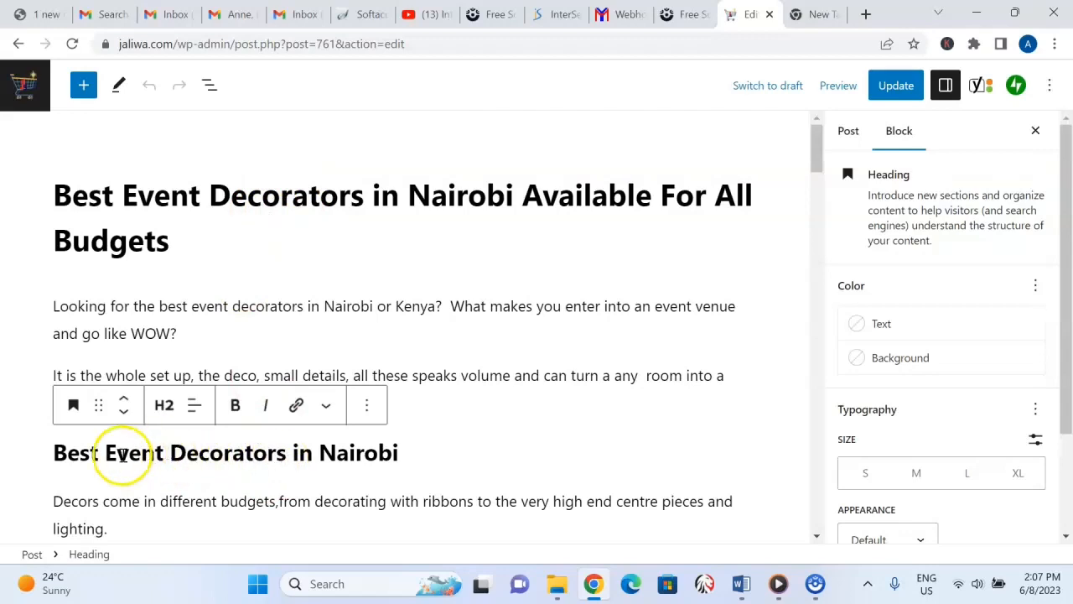
pyautogui.click(165, 452)
pyautogui.moveTo(165, 452); pyautogui.dragTo(108, 452)
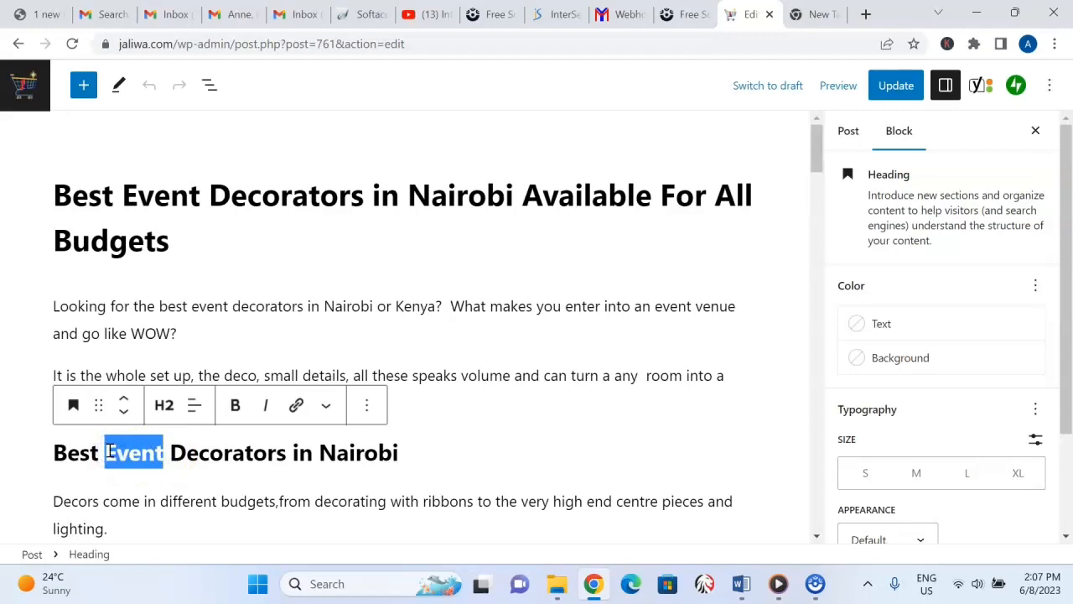
pyautogui.write('Wedding')
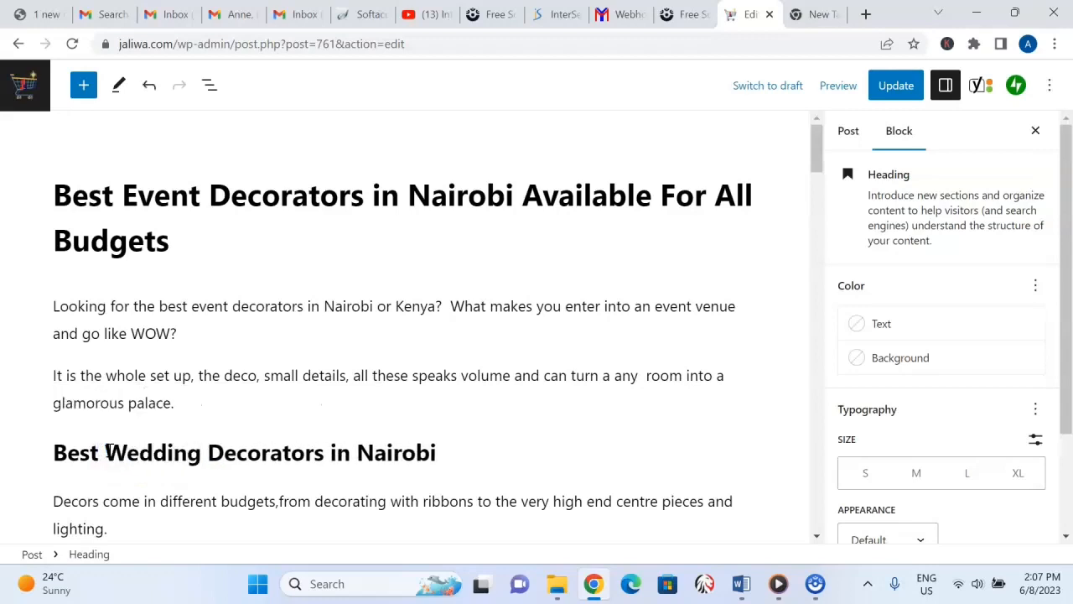
pyautogui.click(510, 342)
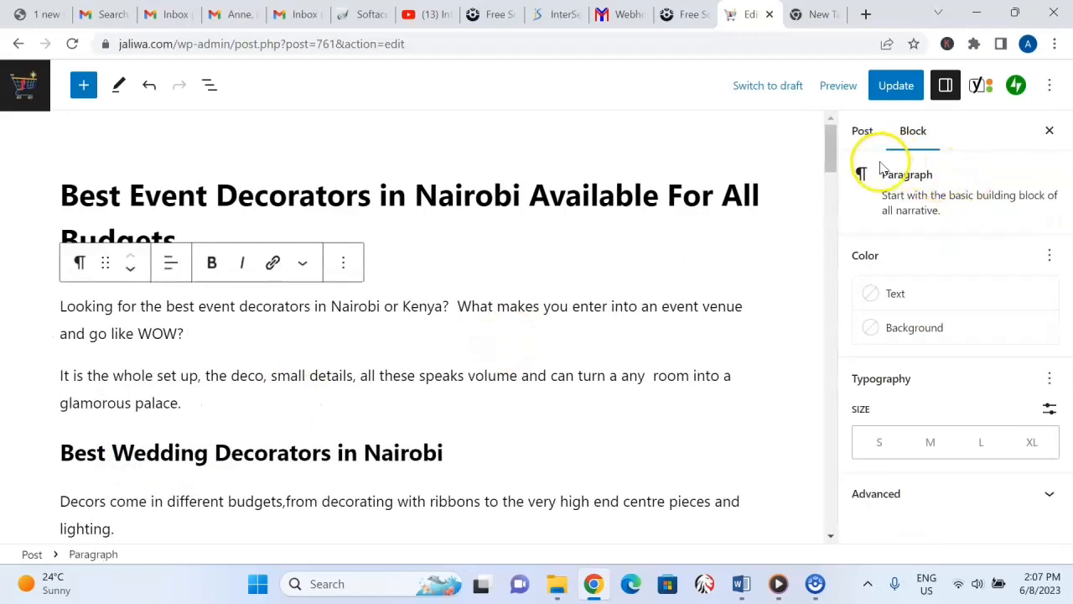
# Examine the H3 heading about a decoration company in Kenya and highlight its "event organizing company" wording.
pyautogui.moveTo(831, 134)
pyautogui.mouseDown()
pyautogui.moveTo(838, 155)
pyautogui.moveTo(830, 138)
pyautogui.mouseUp()
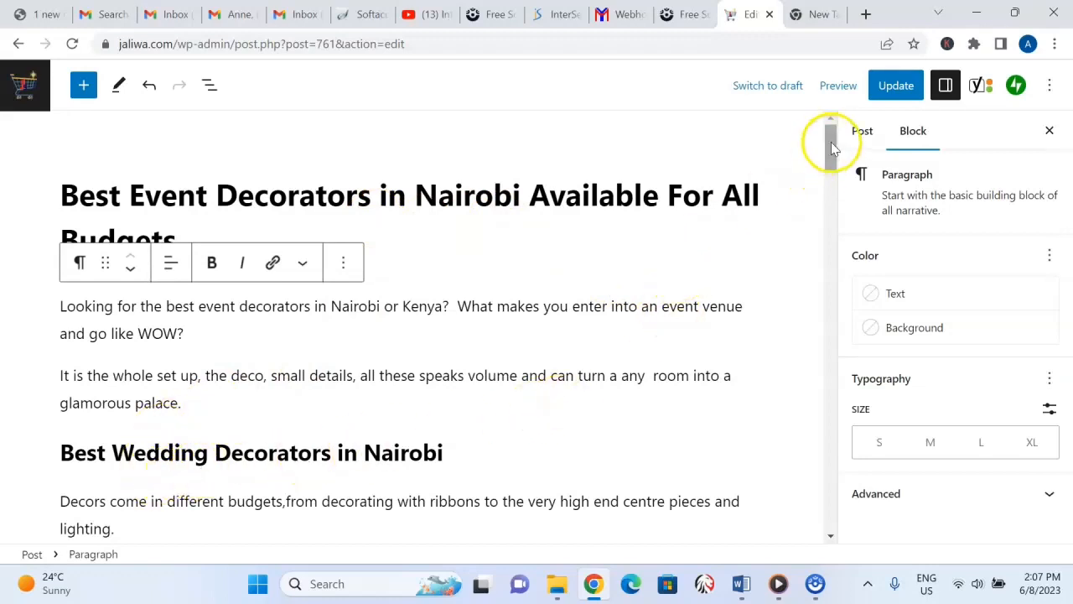
pyautogui.moveTo(831, 141)
pyautogui.mouseDown()
pyautogui.moveTo(838, 168)
pyautogui.moveTo(834, 146)
pyautogui.mouseUp()
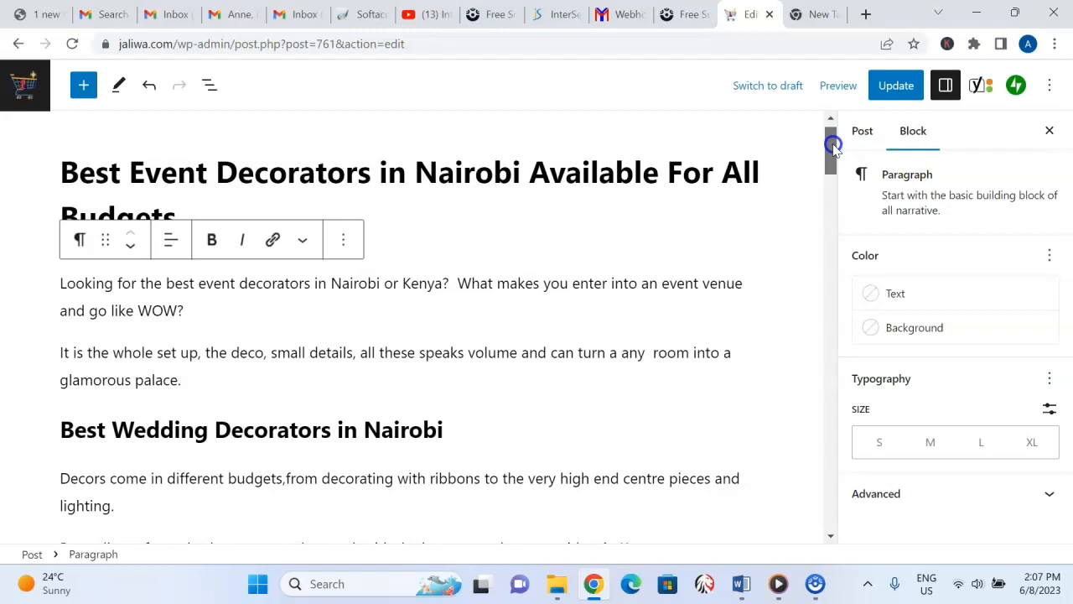
pyautogui.moveTo(834, 147); pyautogui.dragTo(841, 185)
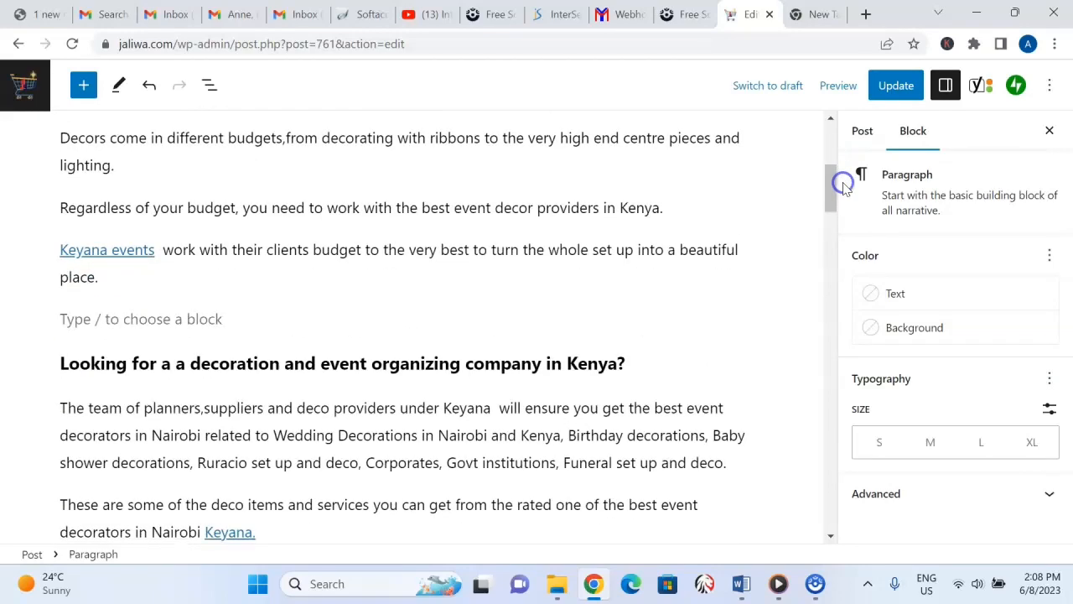
pyautogui.click(165, 362)
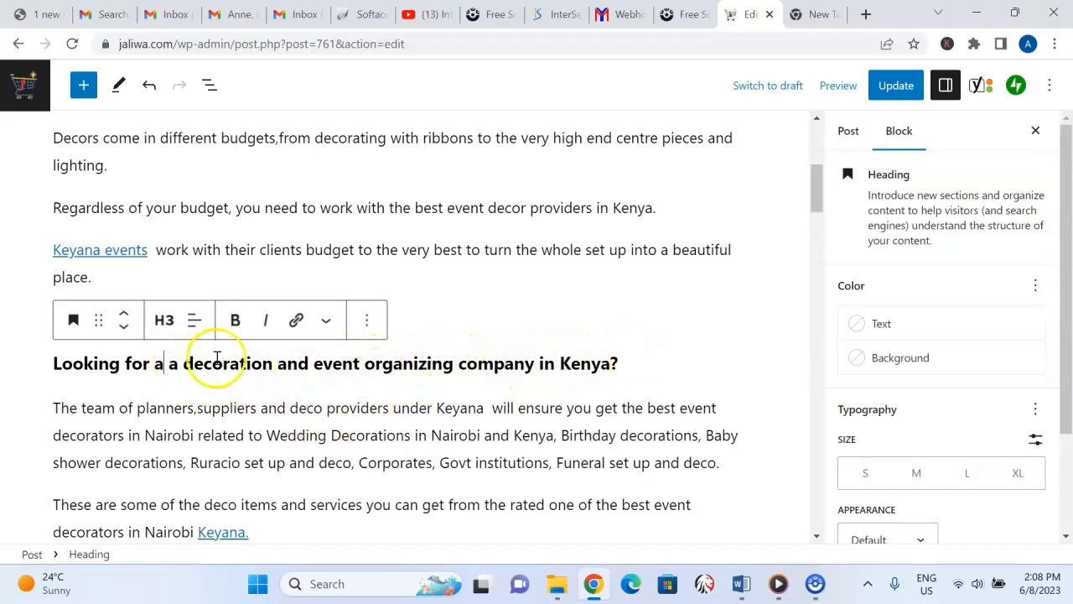
pyautogui.moveTo(314, 363); pyautogui.dragTo(501, 362)
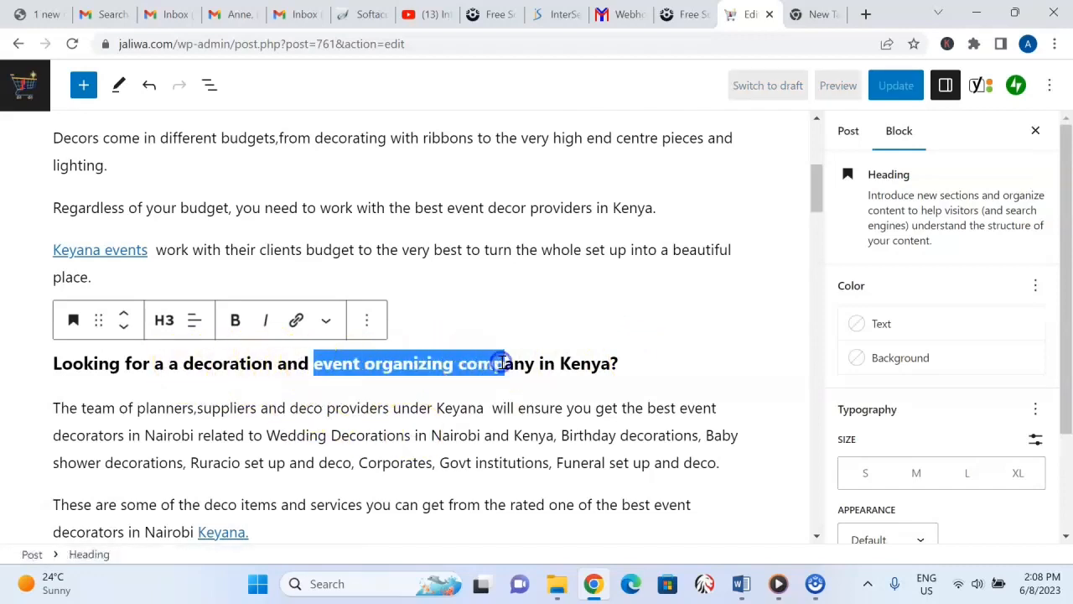
pyautogui.moveTo(233, 388); pyautogui.dragTo(180, 364)
pyautogui.moveTo(314, 363); pyautogui.dragTo(512, 375)
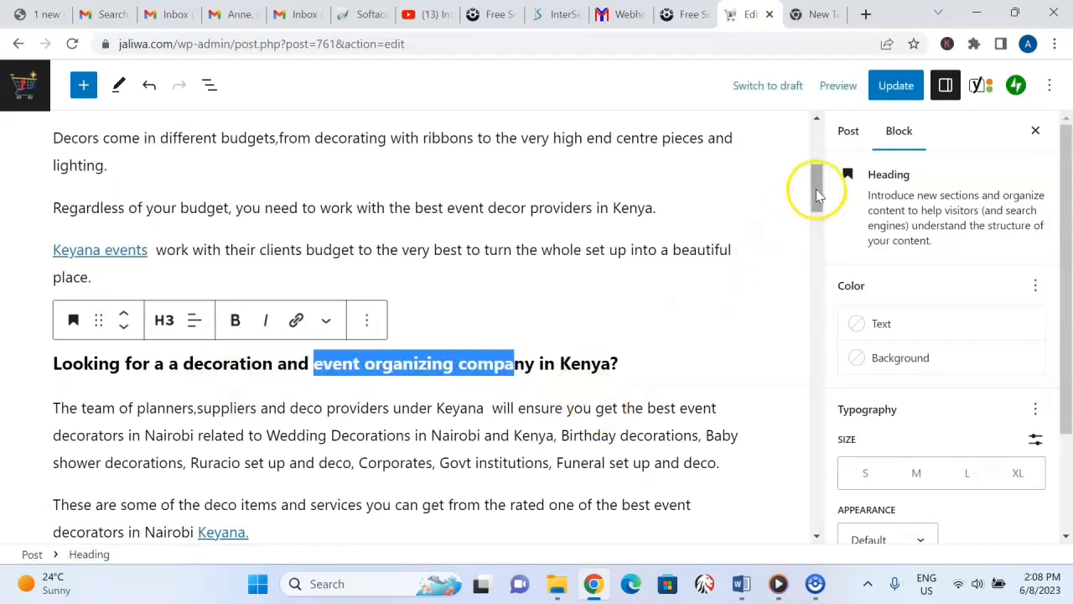
# Look over the post's remaining headings and content down to the Yoast SEO section.
pyautogui.moveTo(816, 189); pyautogui.dragTo(843, 238)
pyautogui.scroll(6, 294, 244)
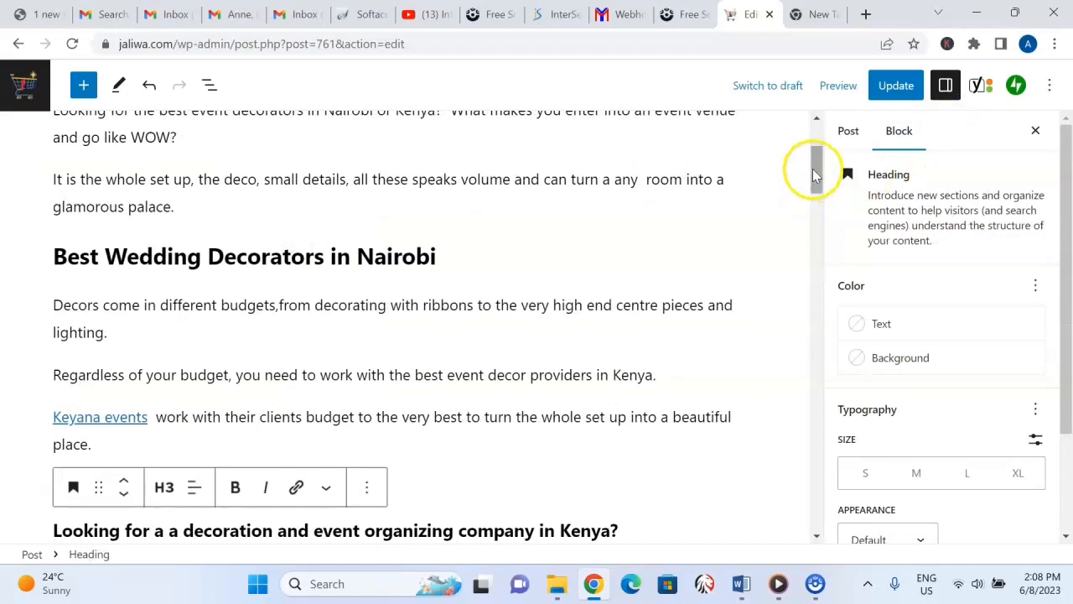
pyautogui.moveTo(815, 162); pyautogui.dragTo(844, 296)
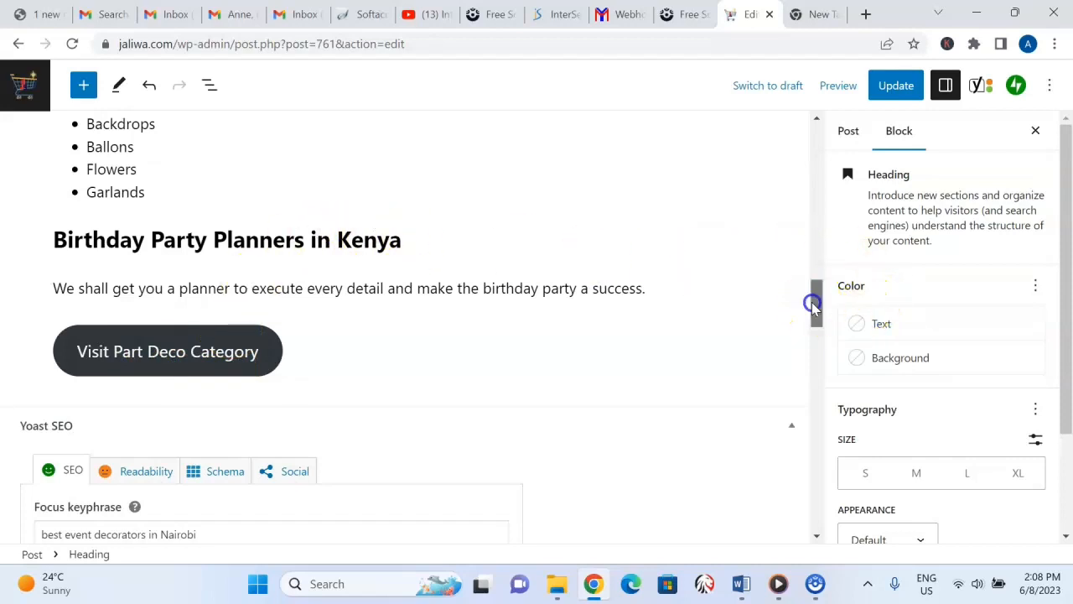
pyautogui.moveTo(812, 301); pyautogui.dragTo(809, 200)
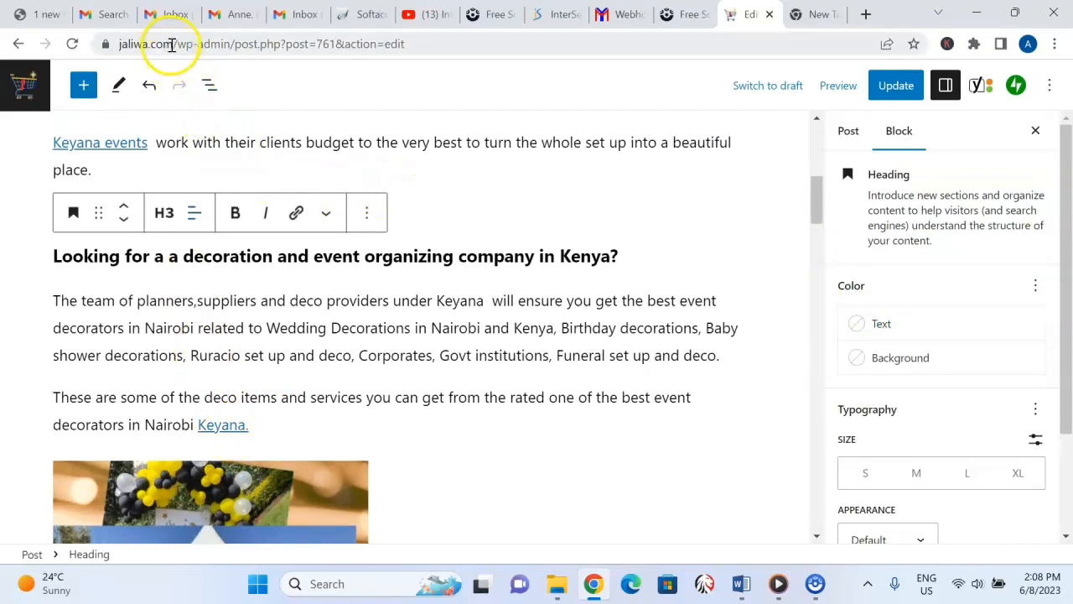
# Highlight the site's own domain in the address, inspect the Keyana link's target and options, and return to the post title.
pyautogui.moveTo(174, 44); pyautogui.dragTo(118, 50)
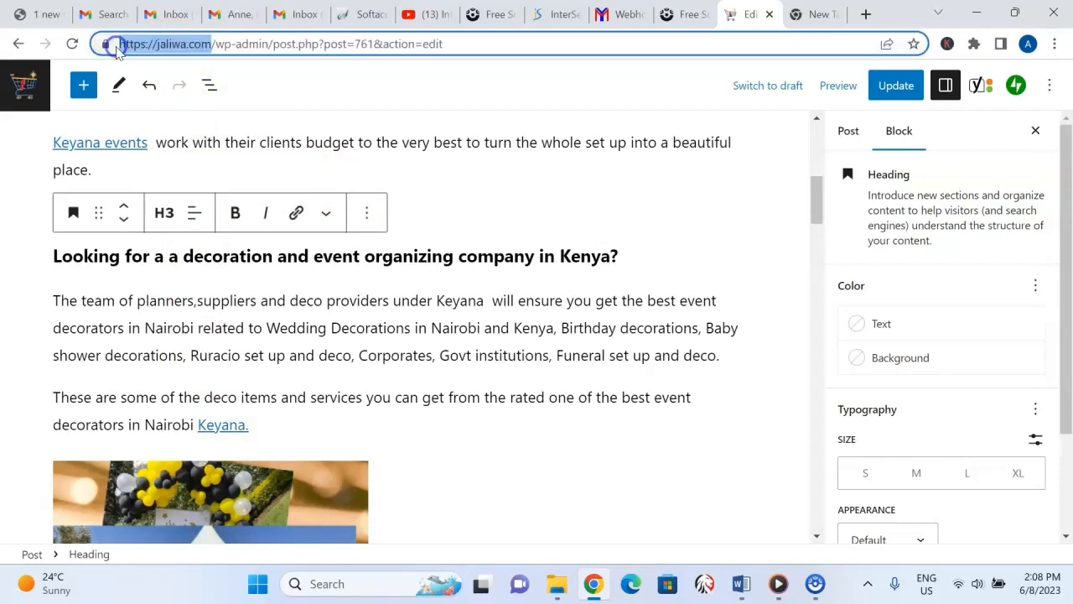
pyautogui.click(279, 349)
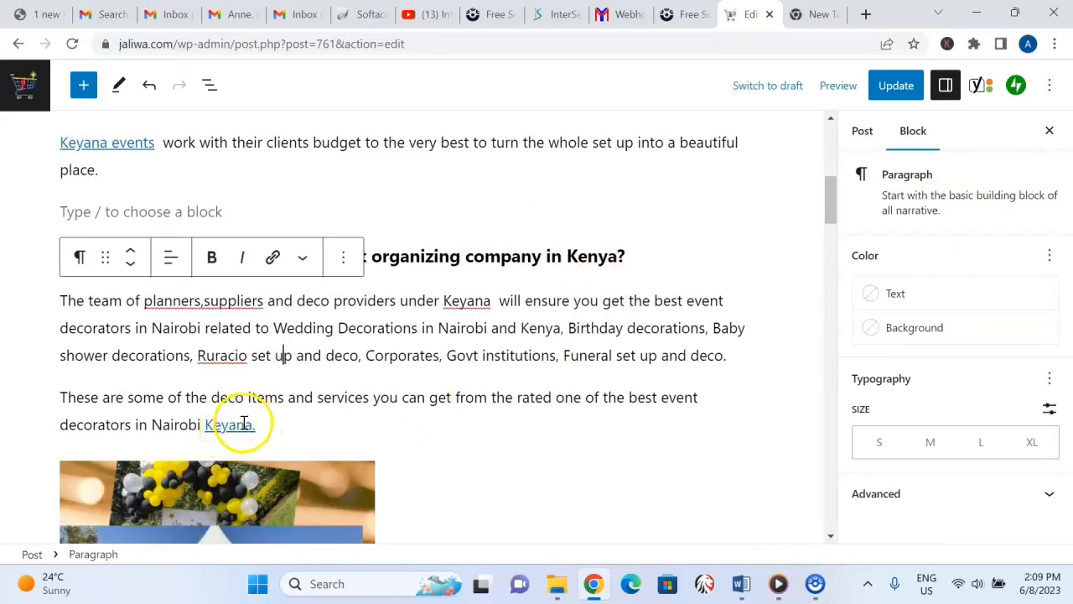
pyautogui.click(243, 423)
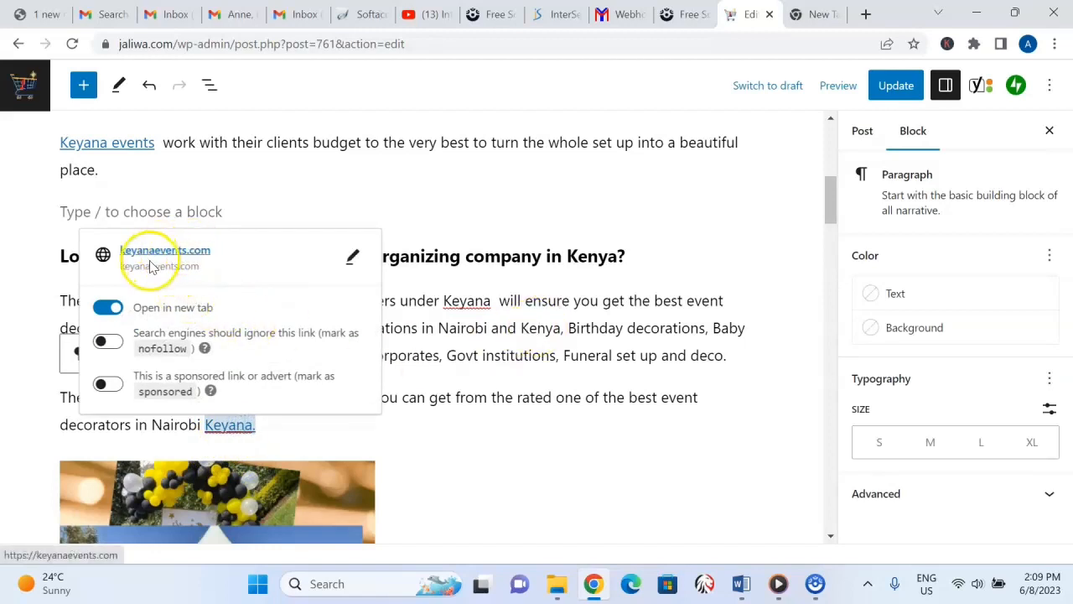
pyautogui.click(656, 298)
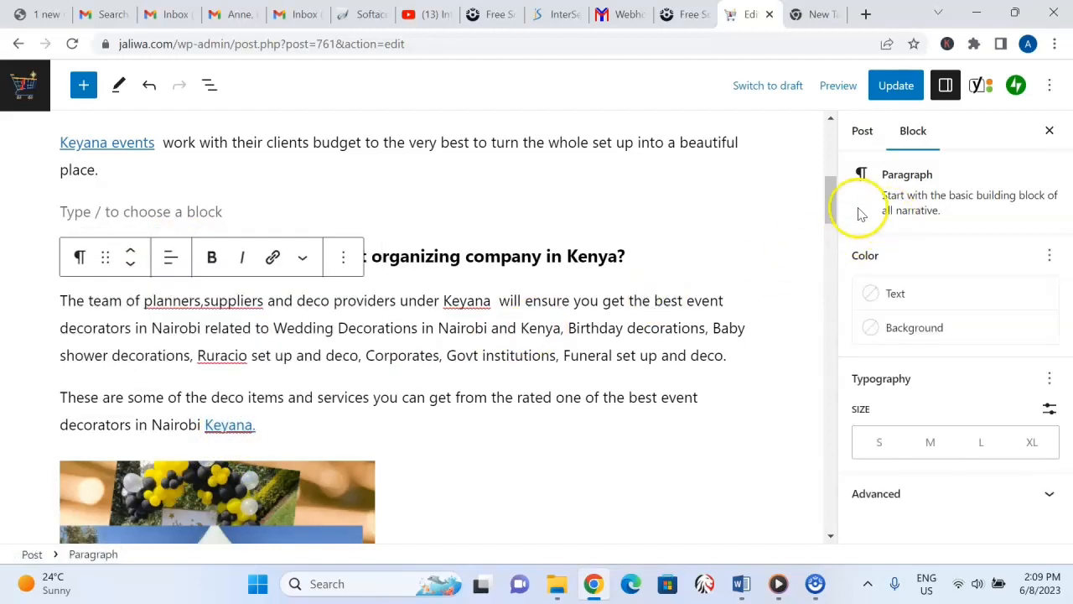
pyautogui.moveTo(833, 192); pyautogui.dragTo(812, 114)
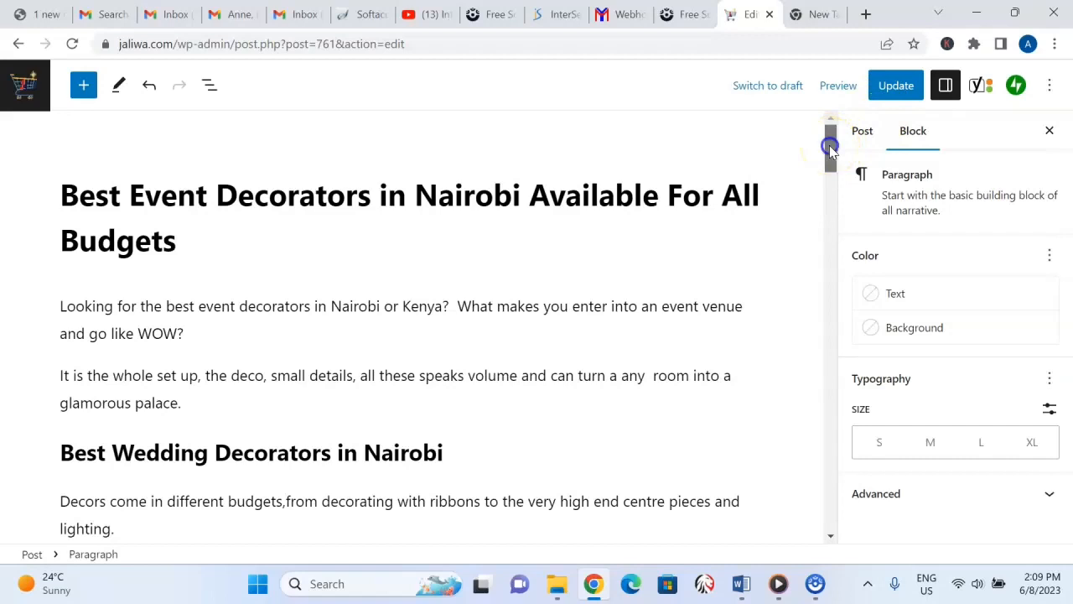
pyautogui.moveTo(829, 146)
pyautogui.mouseDown()
pyautogui.moveTo(830, 168)
pyautogui.moveTo(831, 138)
pyautogui.mouseUp()
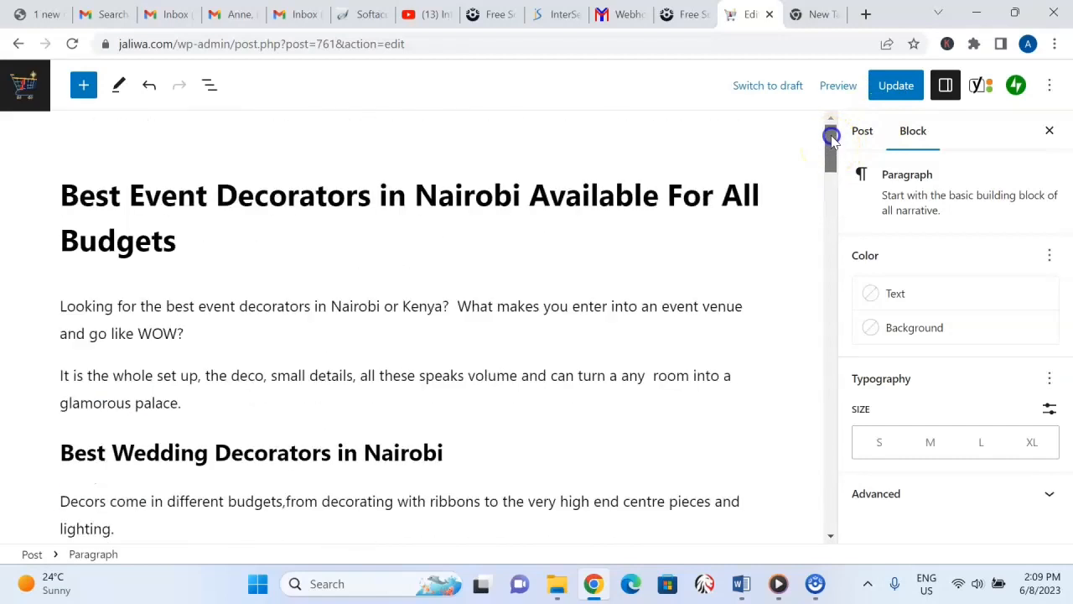